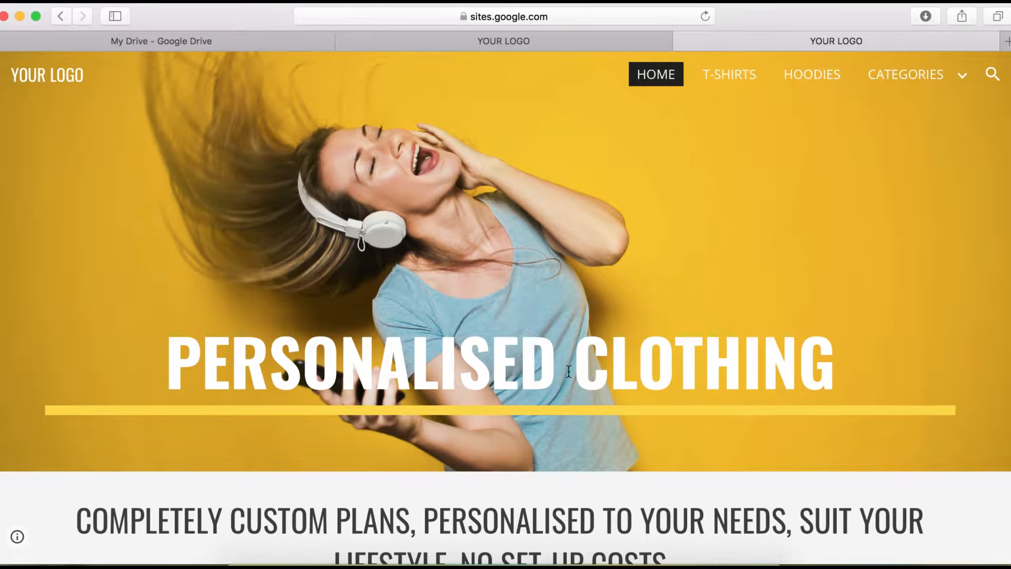
Examine the example personalised clothing home page, from its header banner through the product sections to the footer
{"action": "scroll", "coordinate": [568, 371], "scroll_direction": "down", "scroll_amount": 2}
{"action": "scroll", "coordinate": [569, 372], "scroll_direction": "down", "scroll_amount": 10}
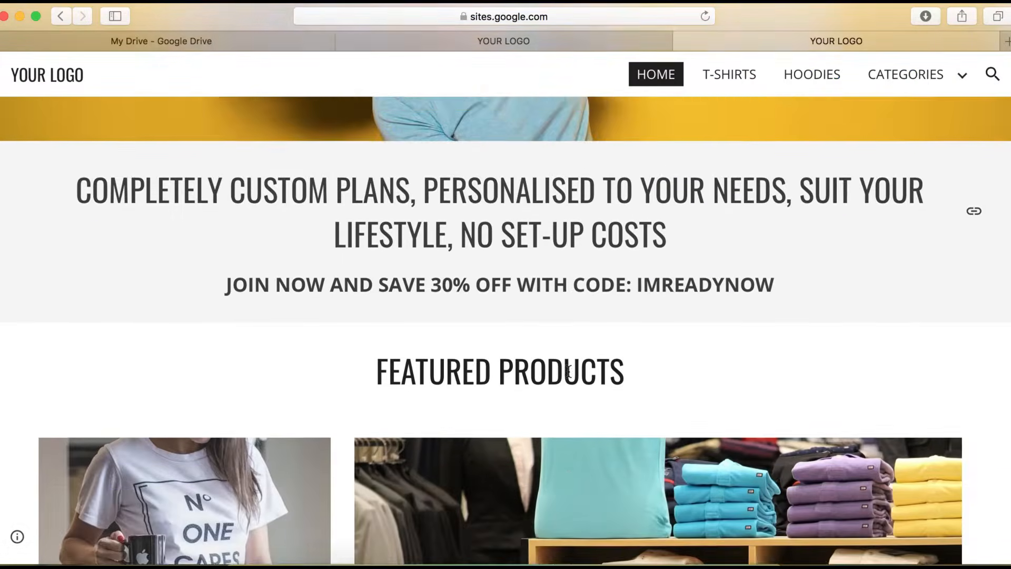
{"action": "scroll", "coordinate": [568, 364], "scroll_direction": "down", "scroll_amount": 12}
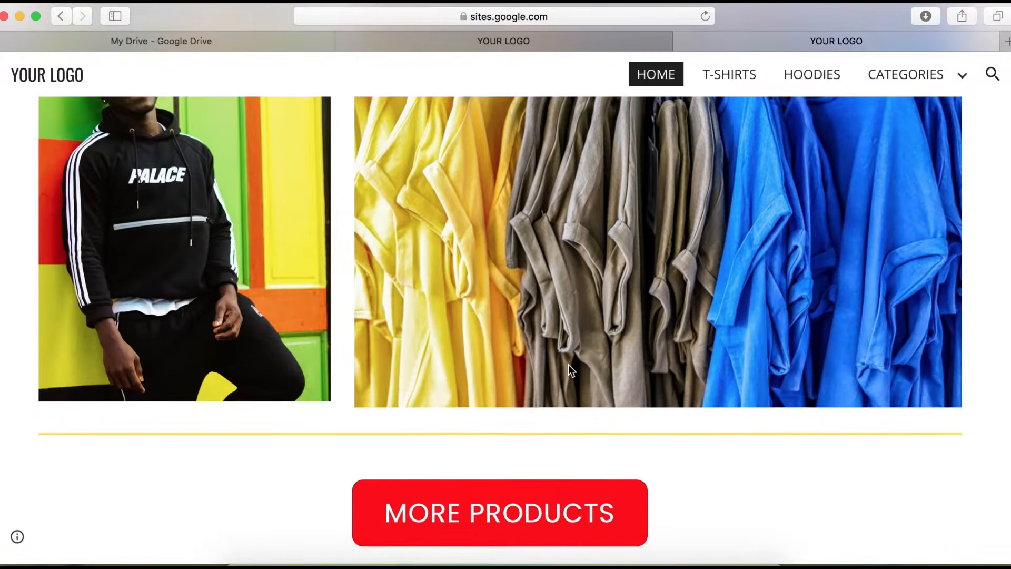
{"action": "scroll", "coordinate": [569, 366], "scroll_direction": "down", "scroll_amount": 12}
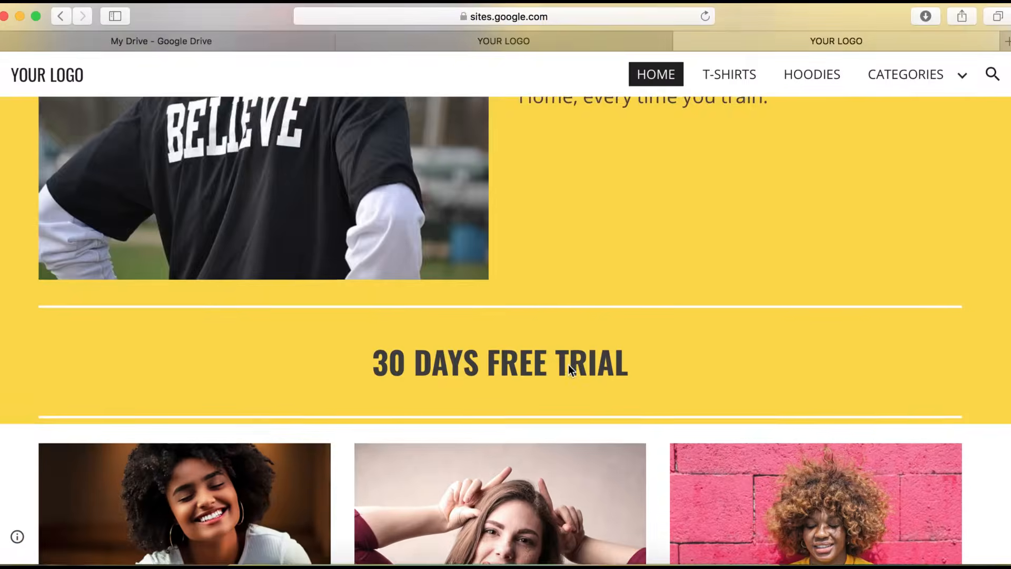
{"action": "scroll", "coordinate": [568, 365], "scroll_direction": "down", "scroll_amount": 10}
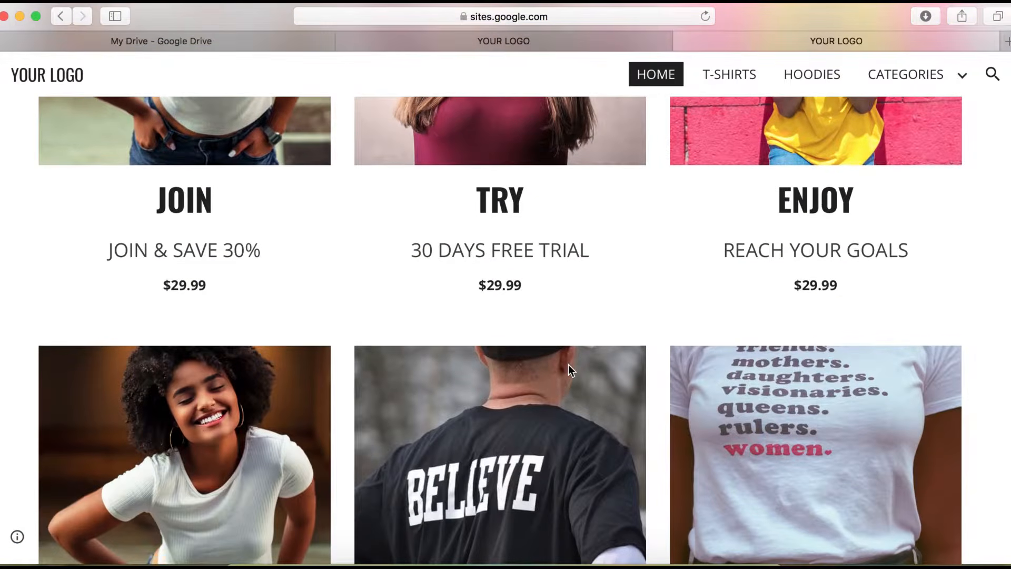
{"action": "scroll", "coordinate": [568, 365], "scroll_direction": "down", "scroll_amount": 10}
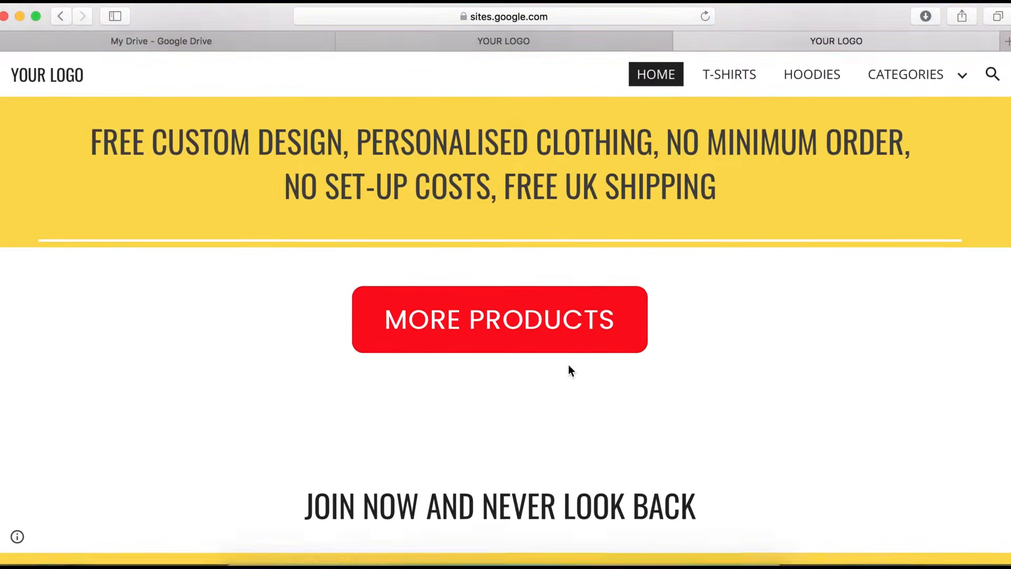
{"action": "scroll", "coordinate": [568, 365], "scroll_direction": "down", "scroll_amount": 5}
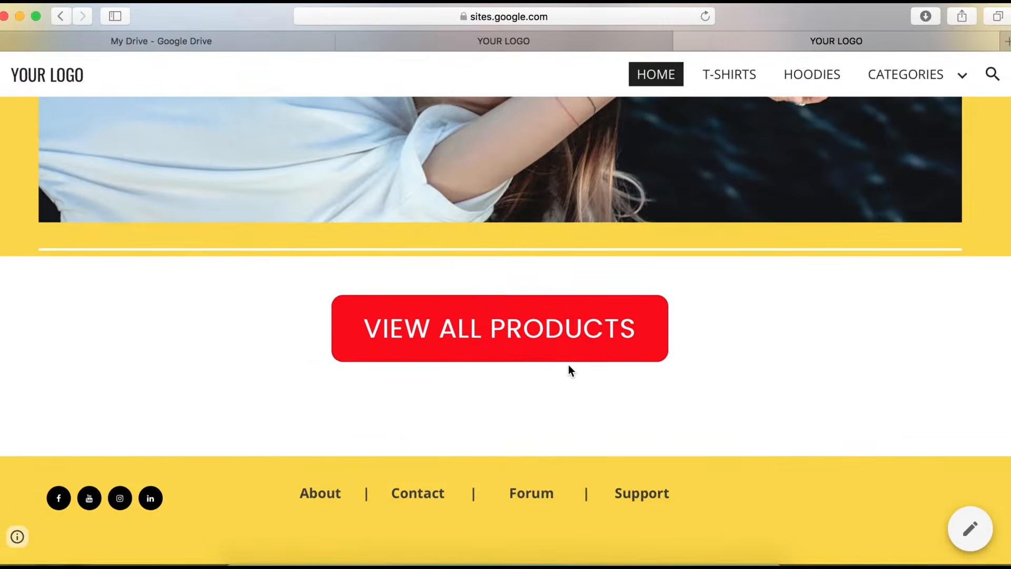
{"action": "scroll", "coordinate": [568, 364], "scroll_direction": "up", "scroll_amount": 15}
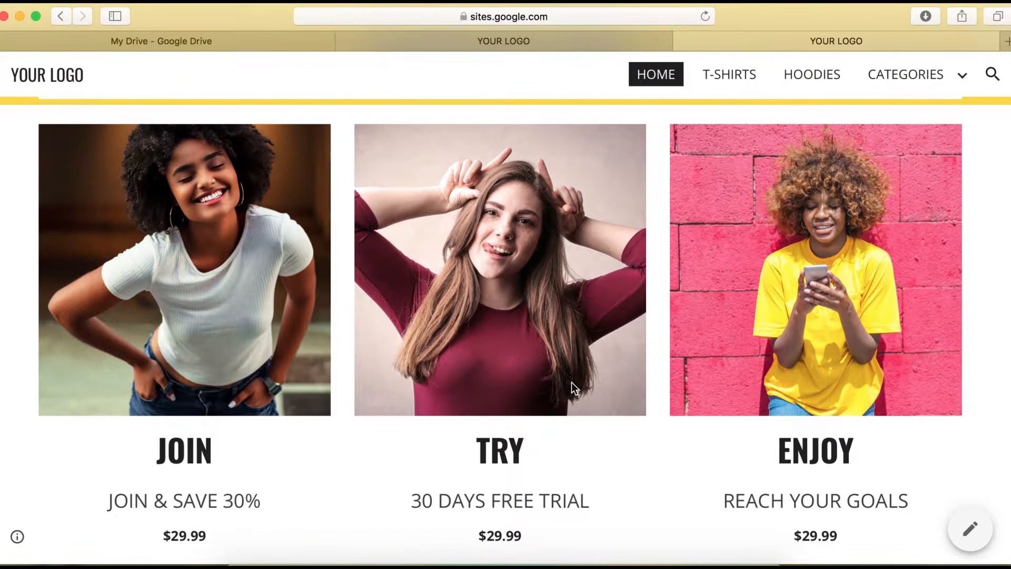
{"action": "scroll", "coordinate": [572, 382], "scroll_direction": "down", "scroll_amount": 5}
{"action": "scroll", "coordinate": [572, 382], "scroll_direction": "up", "scroll_amount": 3}
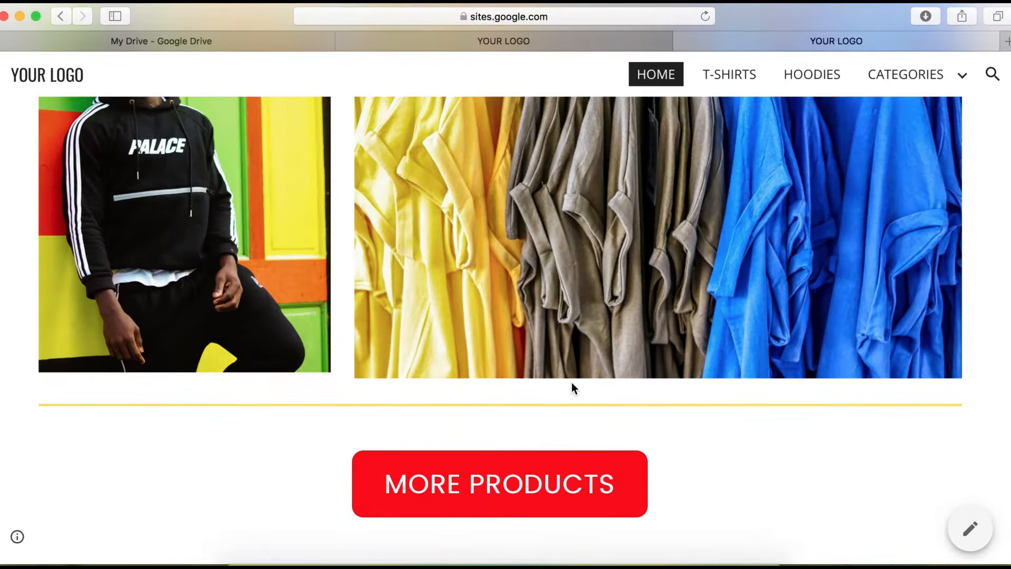
{"action": "scroll", "coordinate": [572, 389], "scroll_direction": "up", "scroll_amount": 5}
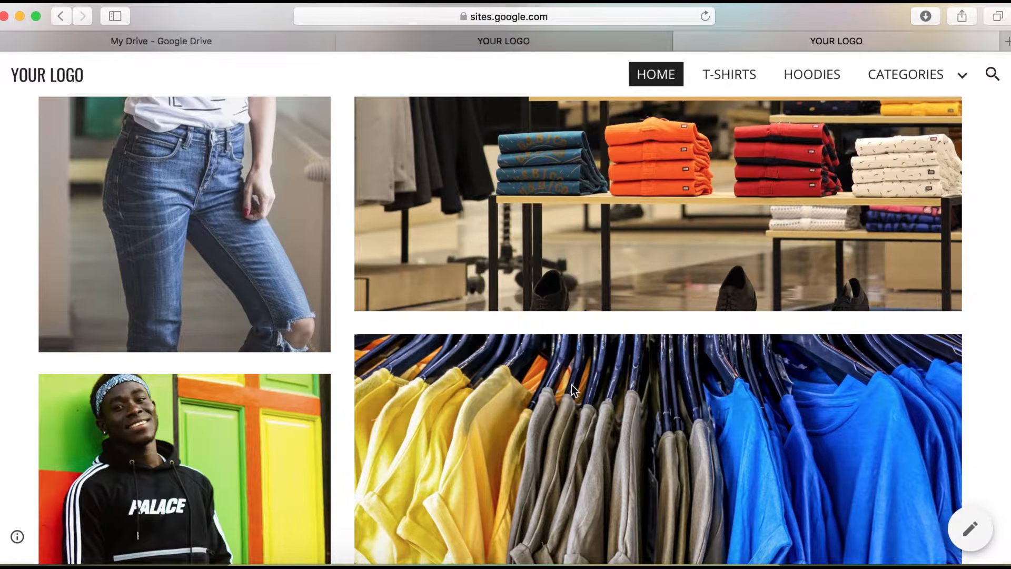
{"action": "scroll", "coordinate": [571, 385], "scroll_direction": "up", "scroll_amount": 15}
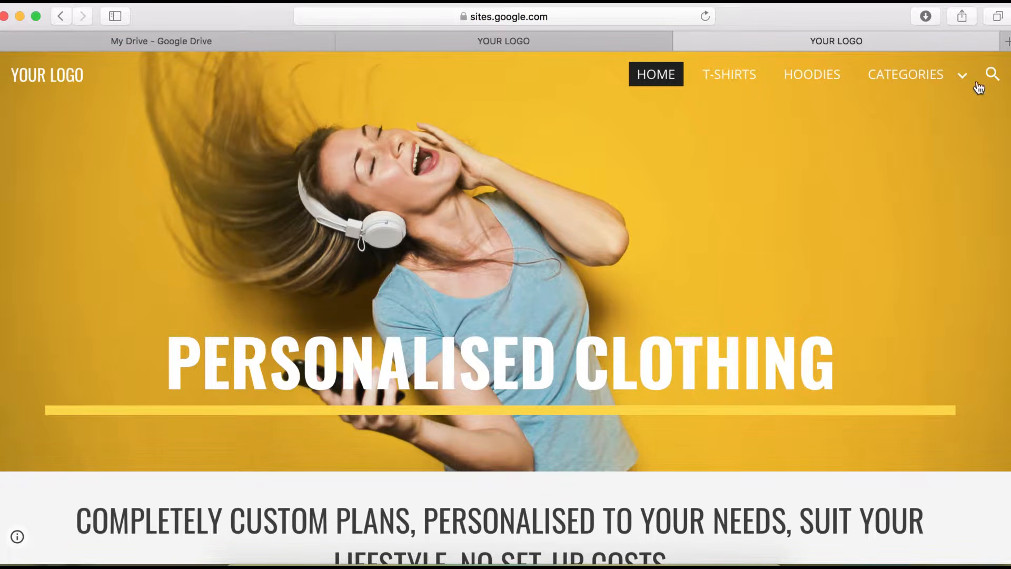
Go to google.com in a new browser tab and open Google Drive from there
{"action": "left_click", "coordinate": [1007, 42]}
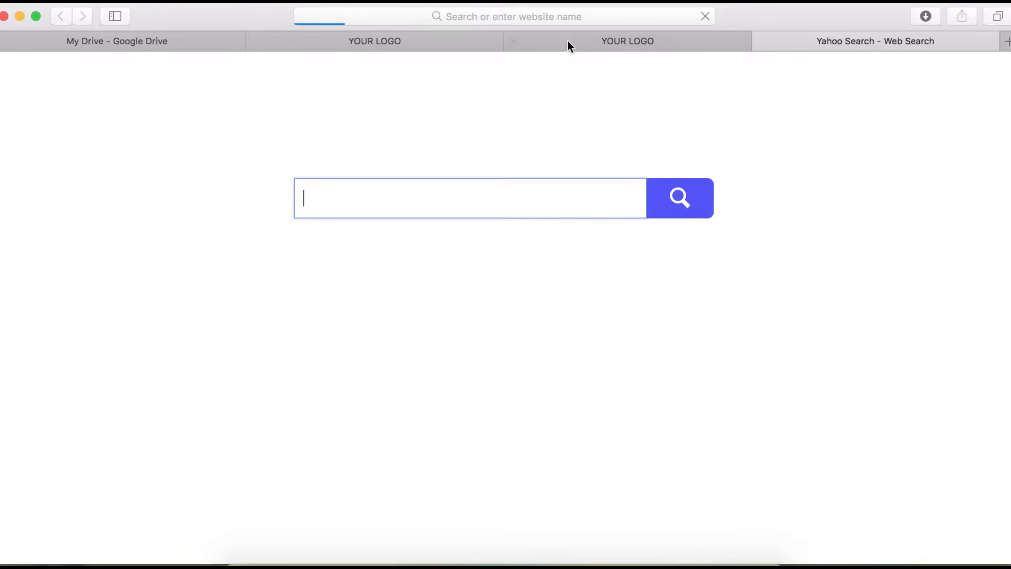
{"action": "left_click", "coordinate": [558, 18]}
{"action": "type", "text": "google.com"}
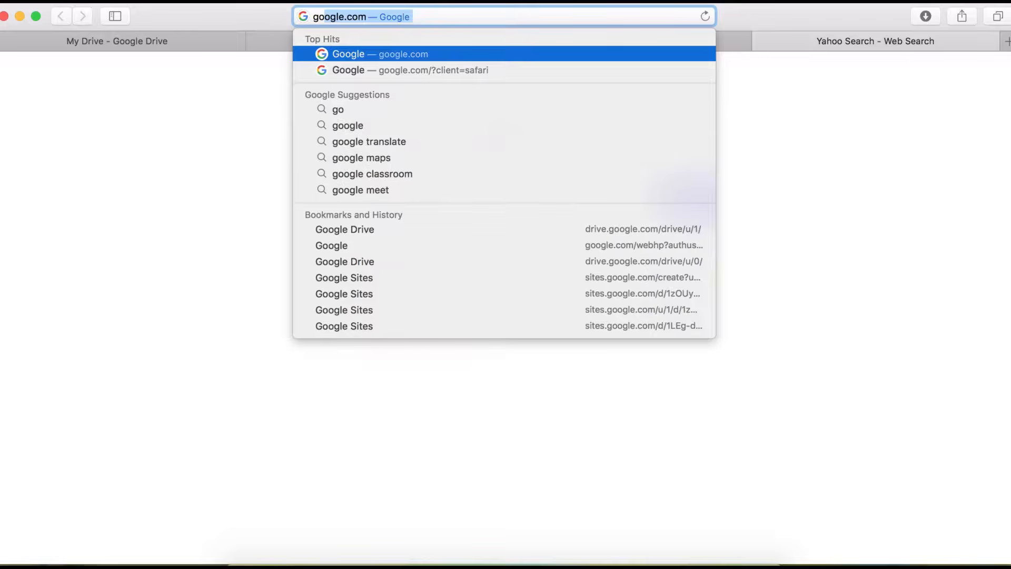
{"action": "key", "text": "Return"}
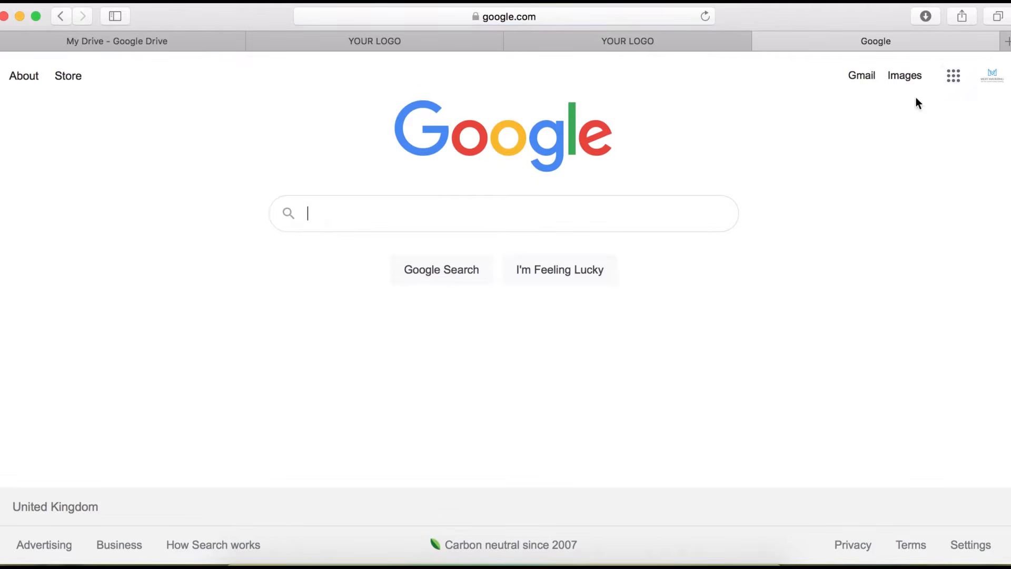
{"action": "left_click", "coordinate": [954, 77]}
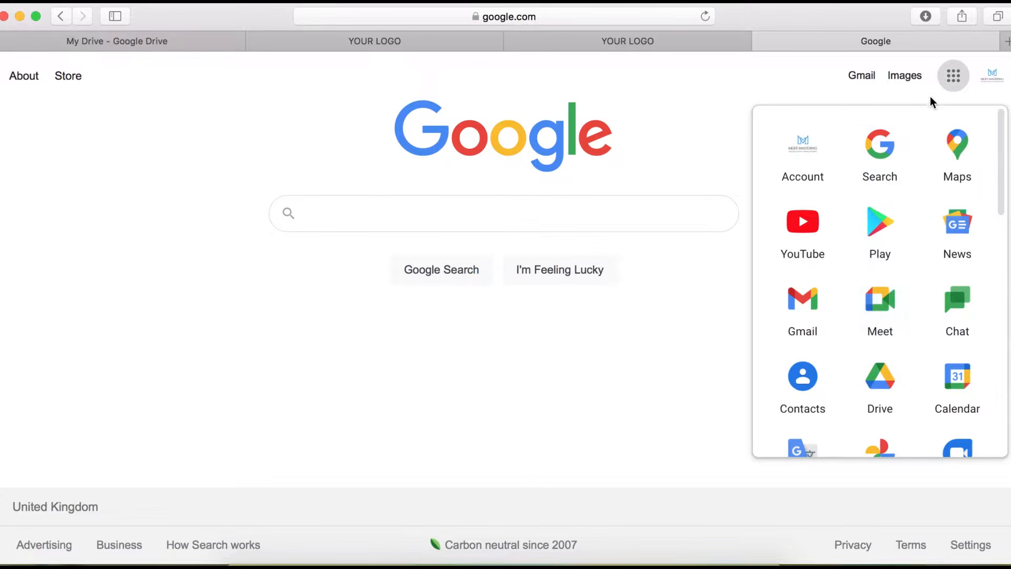
{"action": "left_click", "coordinate": [893, 394]}
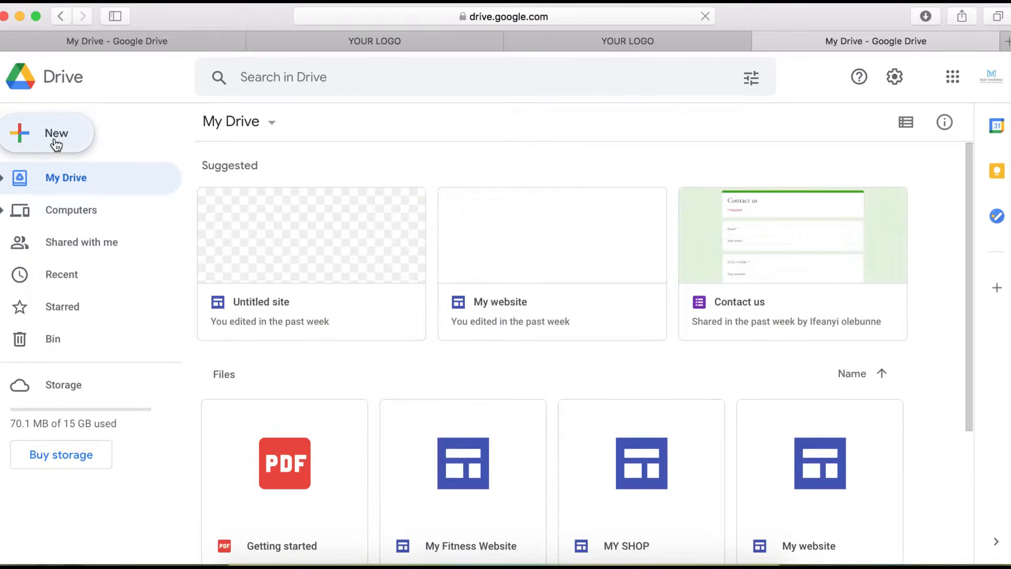
Create a new blank Google Sites website from Drive
{"action": "left_click", "coordinate": [56, 143]}
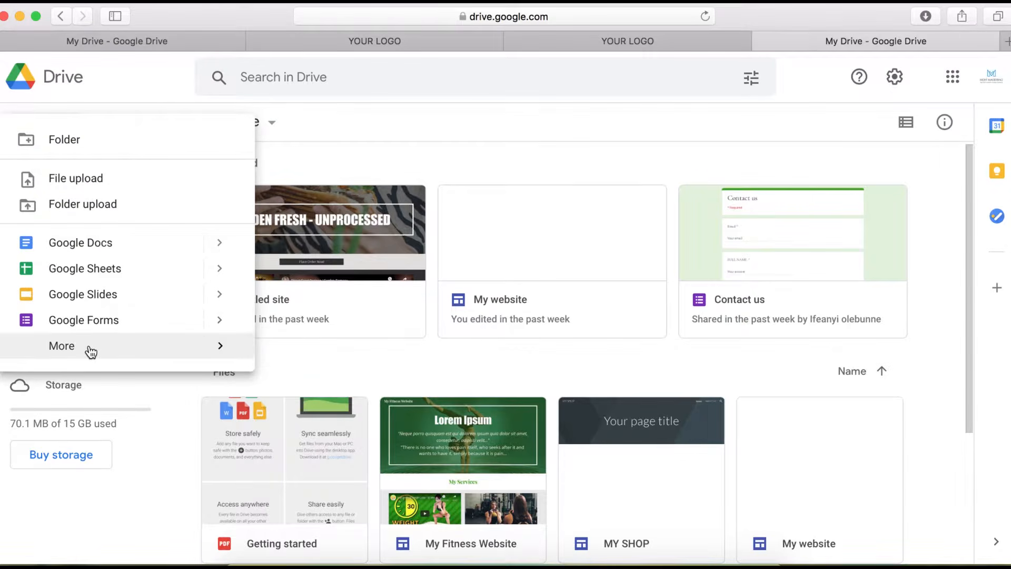
{"action": "mouse_move", "coordinate": [91, 351]}
{"action": "left_click", "coordinate": [332, 411]}
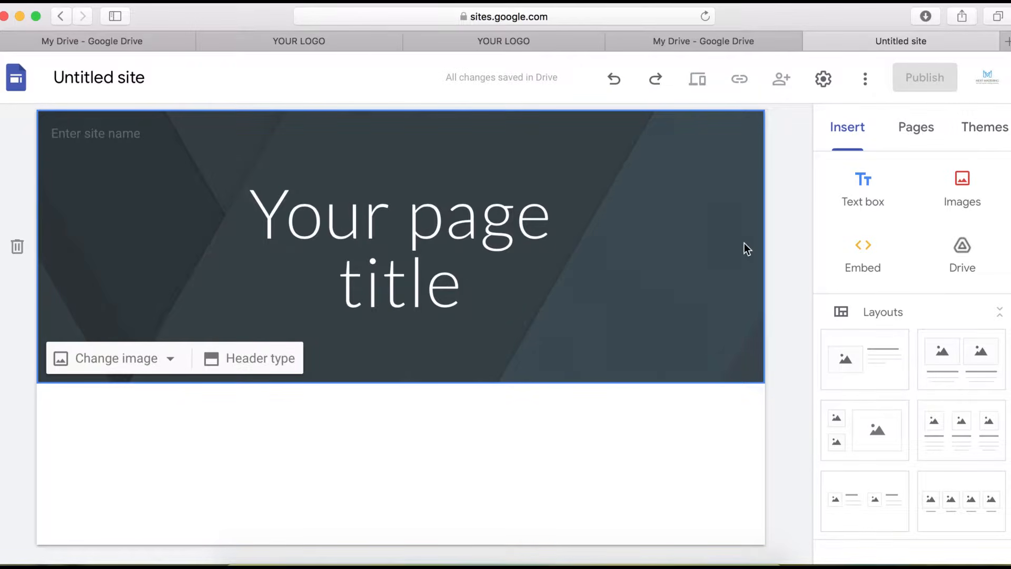
Browse the available site themes and apply the Impression theme to the new site
{"action": "left_click", "coordinate": [985, 137]}
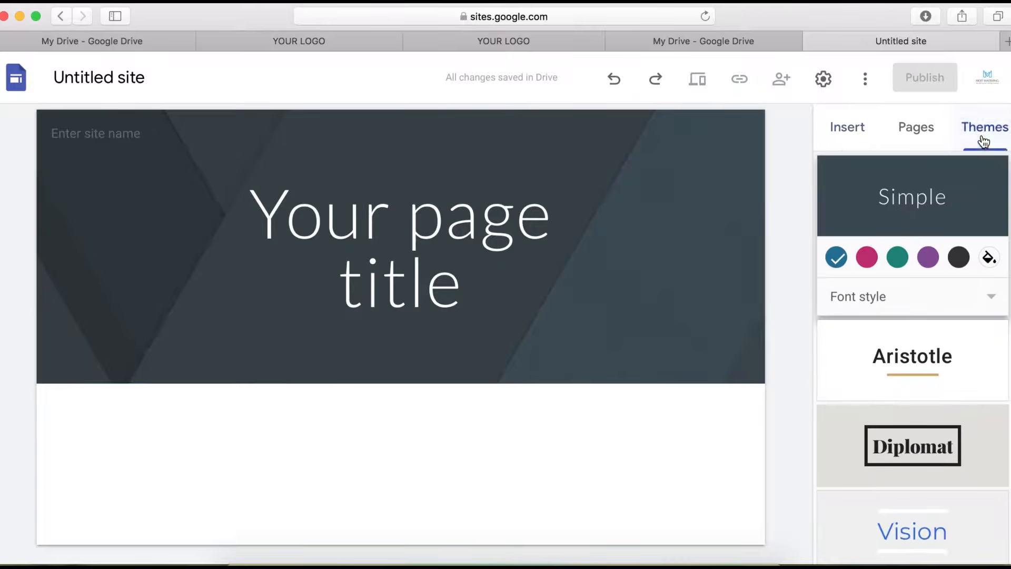
{"action": "scroll", "coordinate": [945, 407], "scroll_direction": "down", "scroll_amount": 4}
{"action": "scroll", "coordinate": [945, 407], "scroll_direction": "up", "scroll_amount": 3}
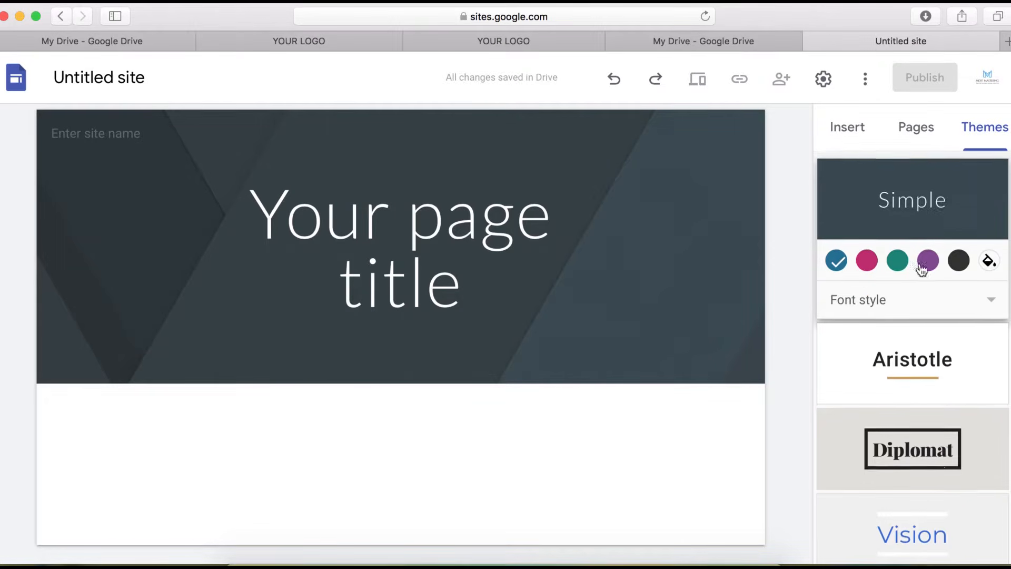
{"action": "scroll", "coordinate": [913, 398], "scroll_direction": "down", "scroll_amount": 3}
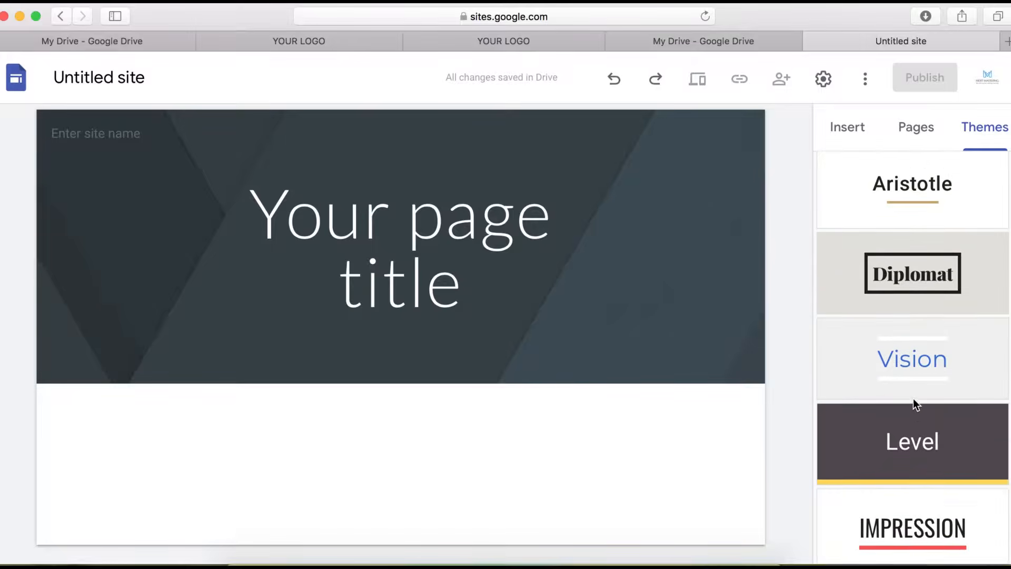
{"action": "left_click", "coordinate": [883, 526]}
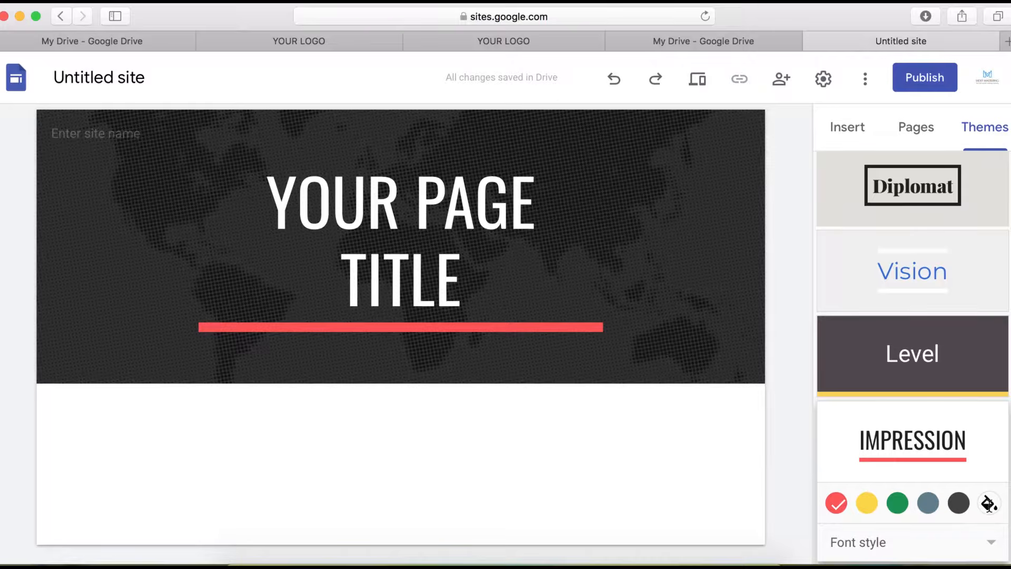
Try the custom colour #701919 on the Impression theme, and settle on the yellow preset
{"action": "left_click", "coordinate": [989, 503]}
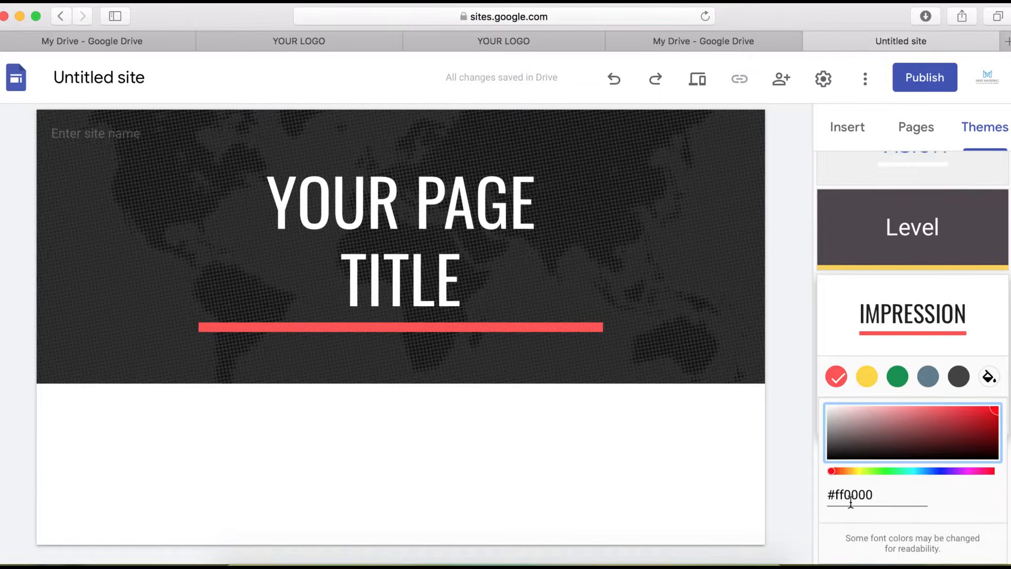
{"action": "left_click", "coordinate": [960, 437]}
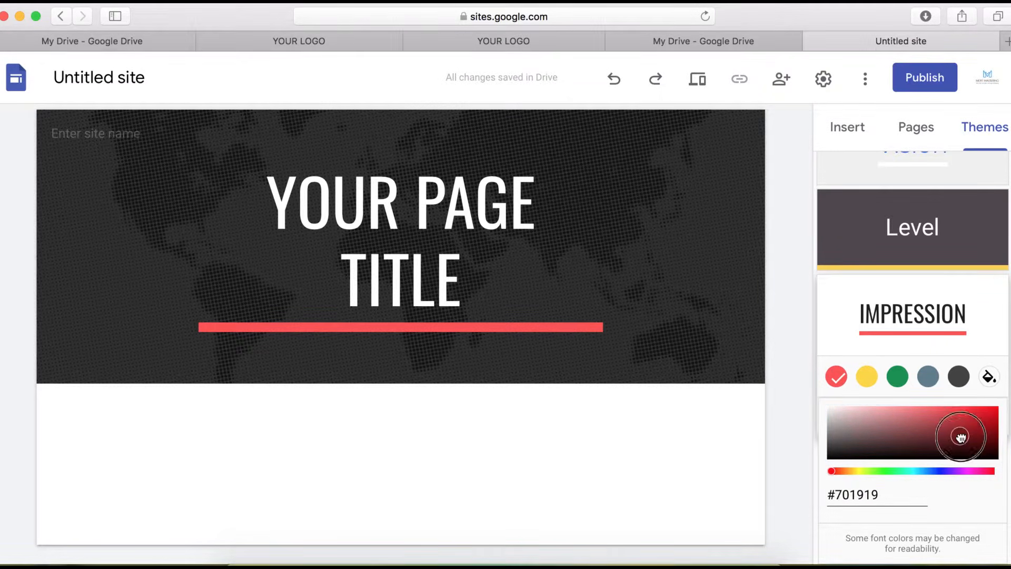
{"action": "left_click", "coordinate": [869, 381]}
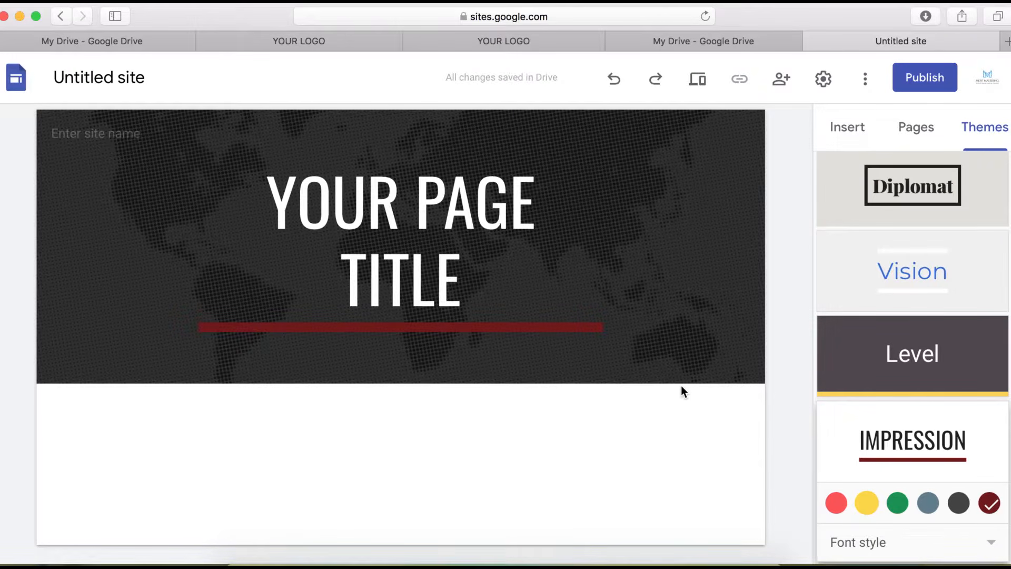
{"action": "left_click", "coordinate": [869, 511]}
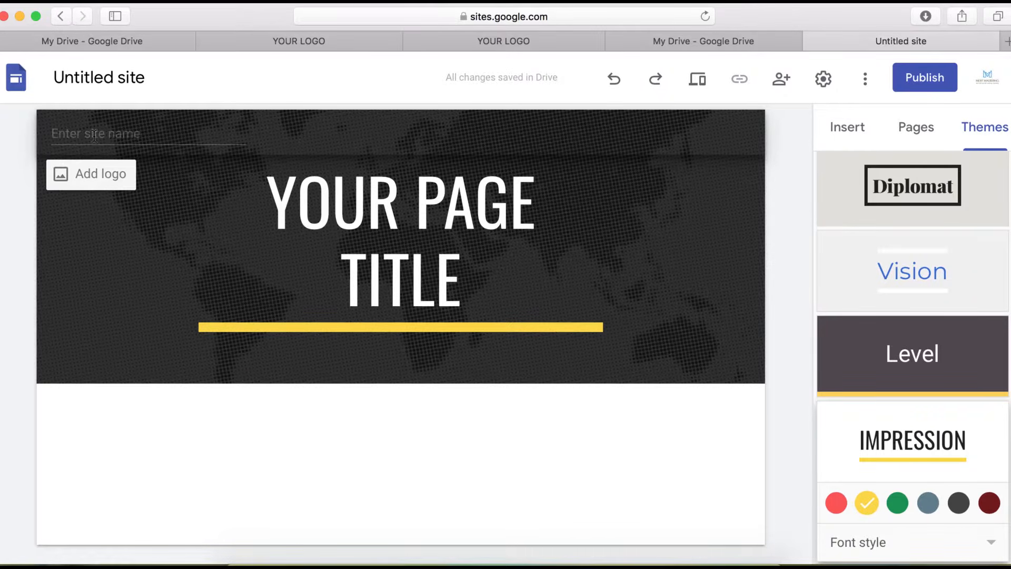
Check the logo and favicon upload options, and set the site name to "Your Goes Here"
{"action": "left_click", "coordinate": [91, 180]}
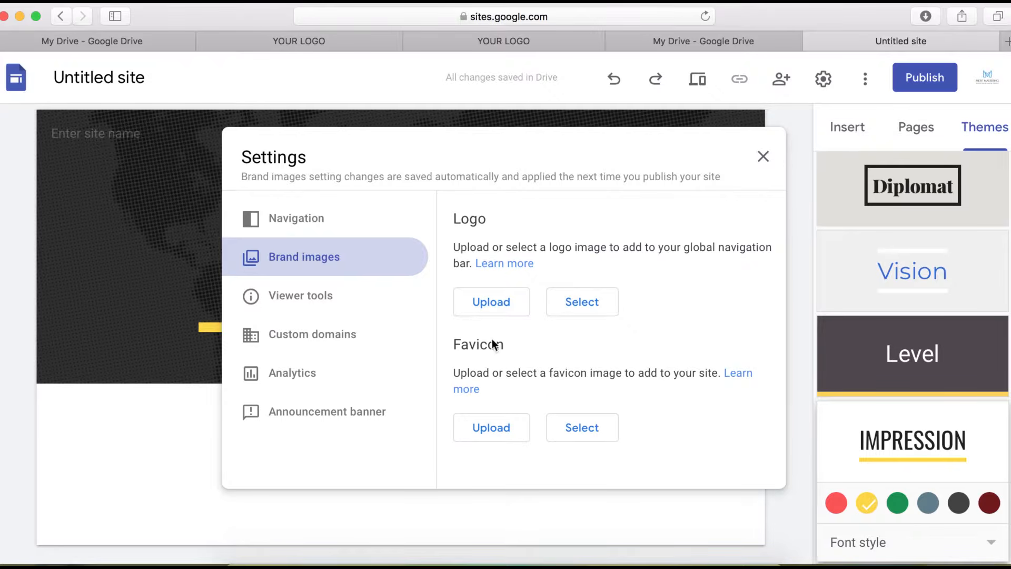
{"action": "left_click", "coordinate": [764, 157]}
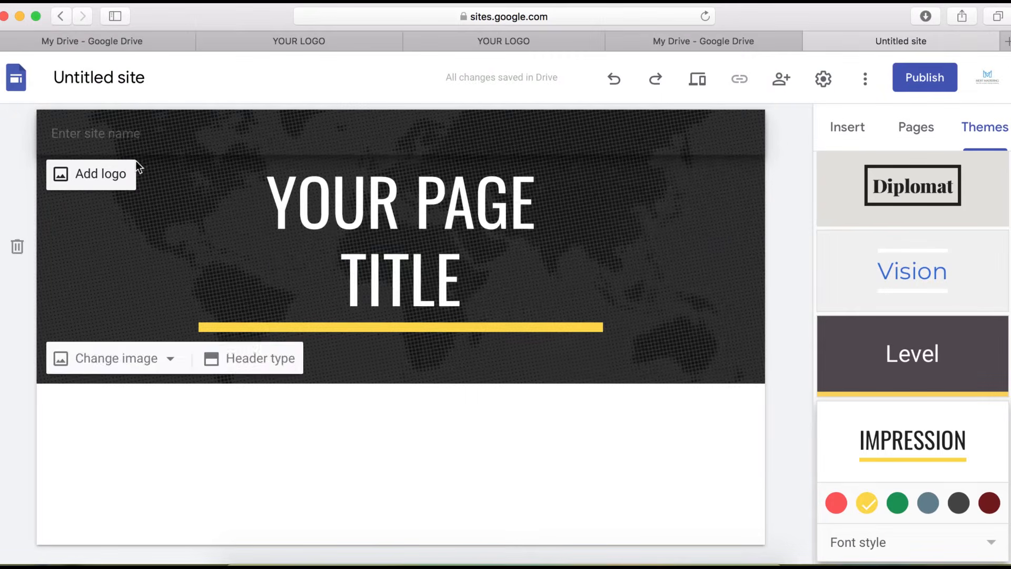
{"action": "left_click", "coordinate": [125, 138]}
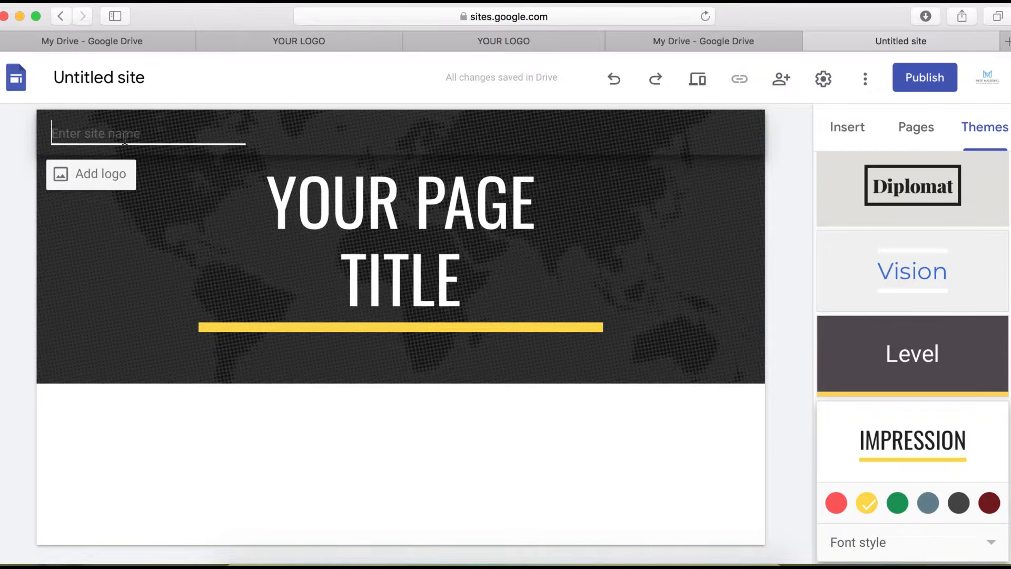
{"action": "type", "text": "Your "}
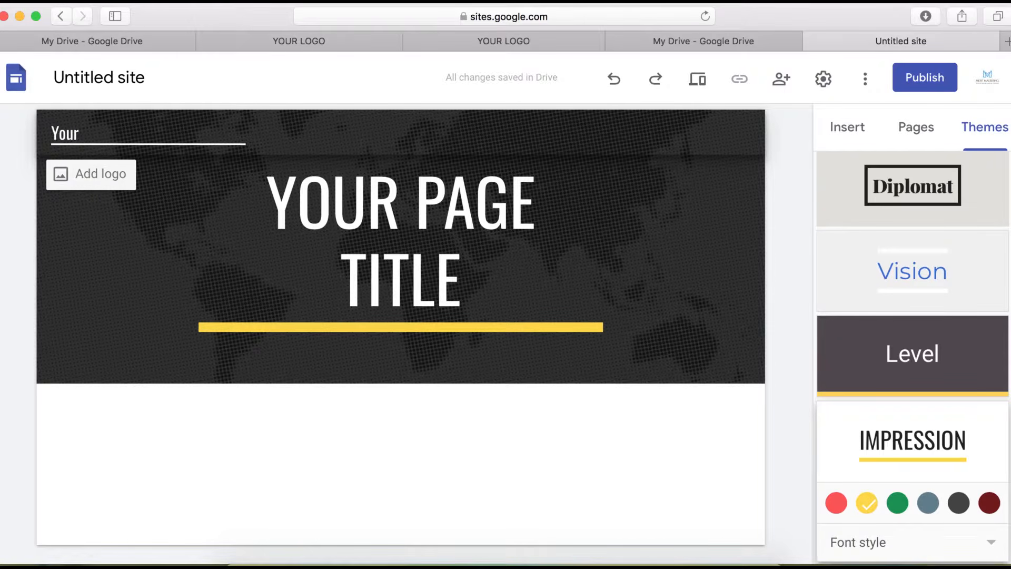
{"action": "type", "text": "Goes Here"}
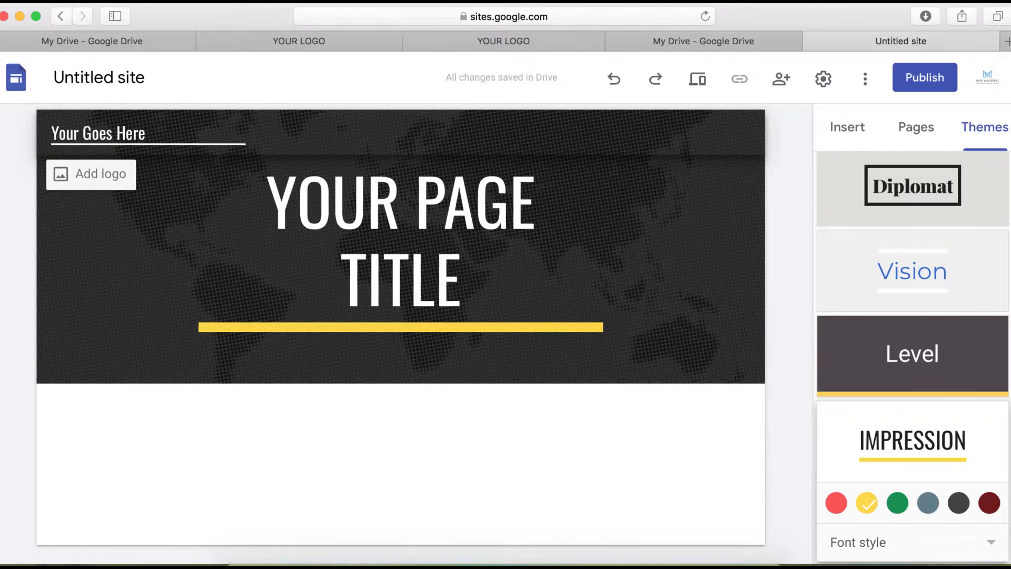
{"action": "left_click", "coordinate": [182, 233]}
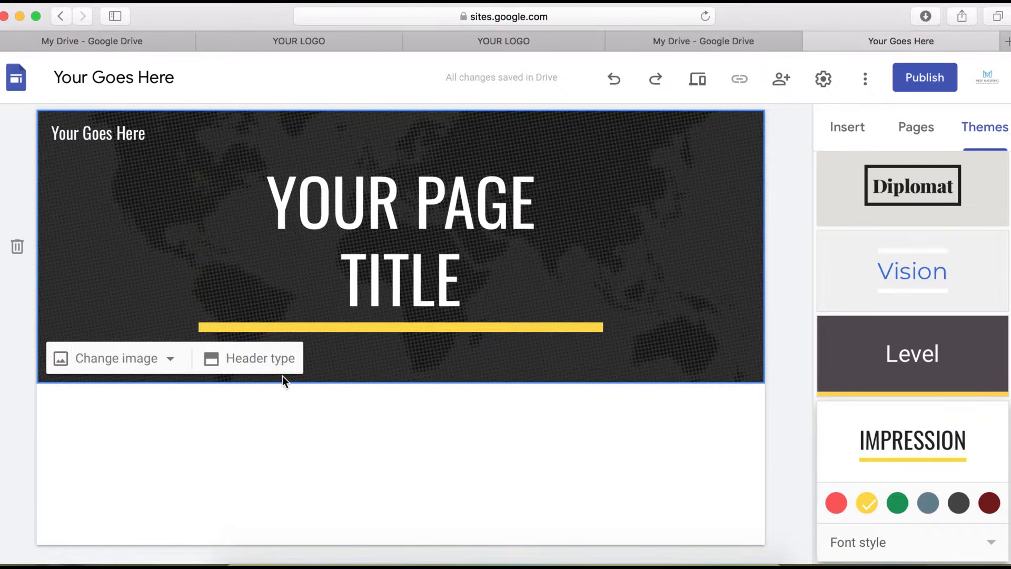
Replace the header background by uploading the yellow-background photo of the woman with headphones from the Downloads folder
{"action": "left_click", "coordinate": [167, 369]}
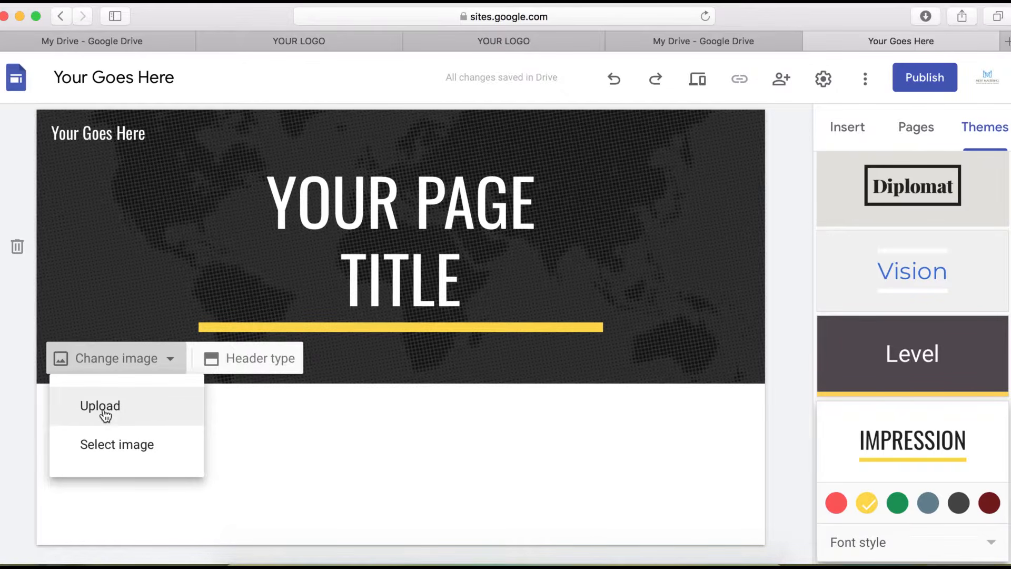
{"action": "left_click", "coordinate": [104, 408]}
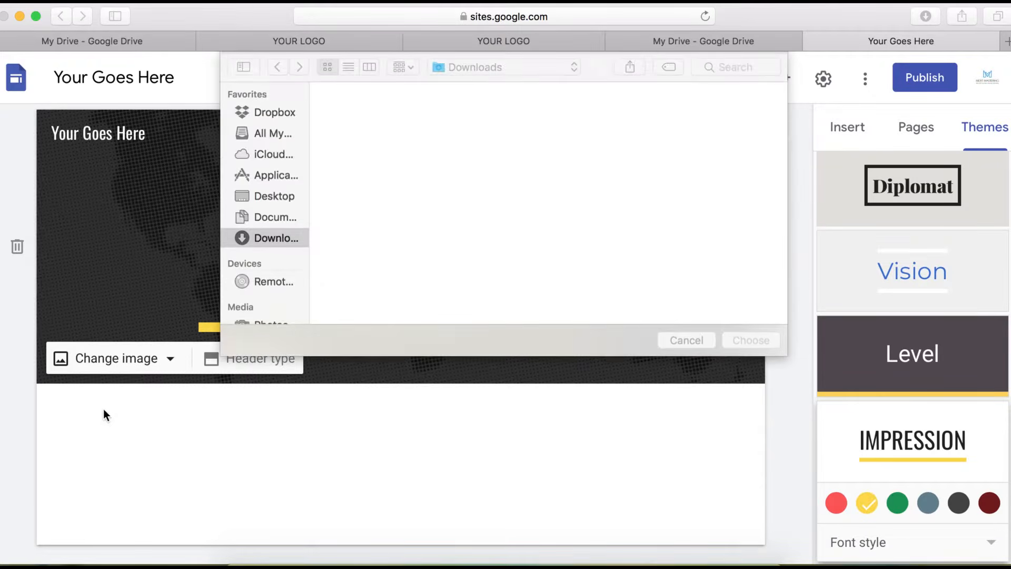
{"action": "scroll", "coordinate": [527, 243], "scroll_direction": "down", "scroll_amount": 2}
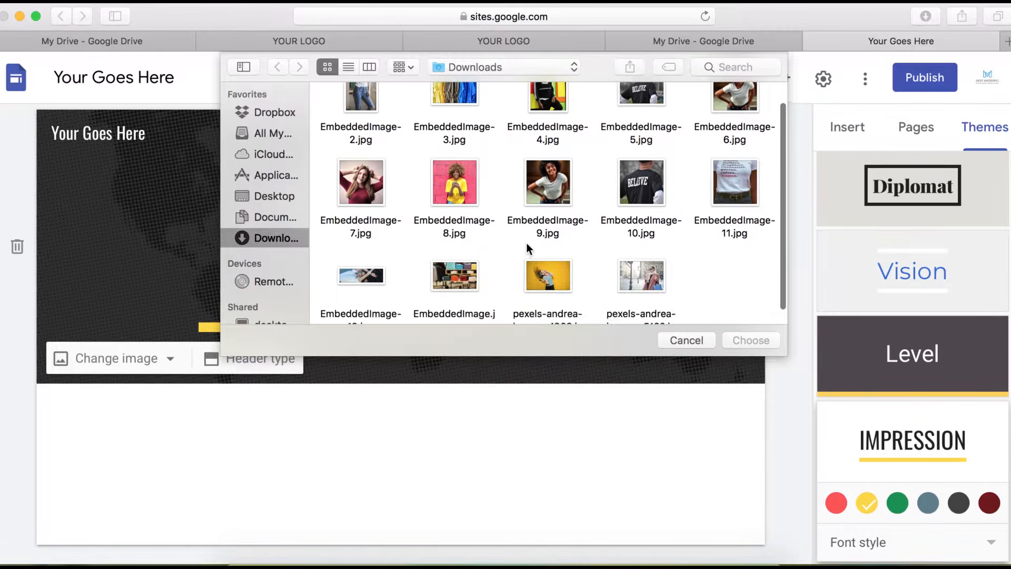
{"action": "left_click", "coordinate": [548, 269]}
{"action": "left_click", "coordinate": [752, 338]}
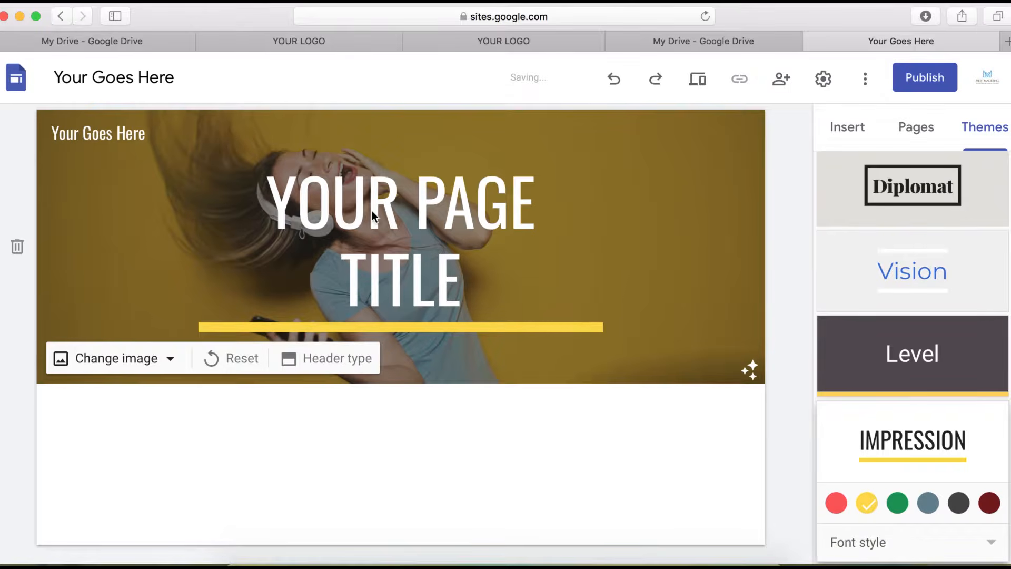
Replace the page title with "PERSONALISED CLOTHING" in bold and add blank lines above it to lower it in the header
{"action": "left_click", "coordinate": [413, 254]}
{"action": "triple_click", "coordinate": [414, 254]}
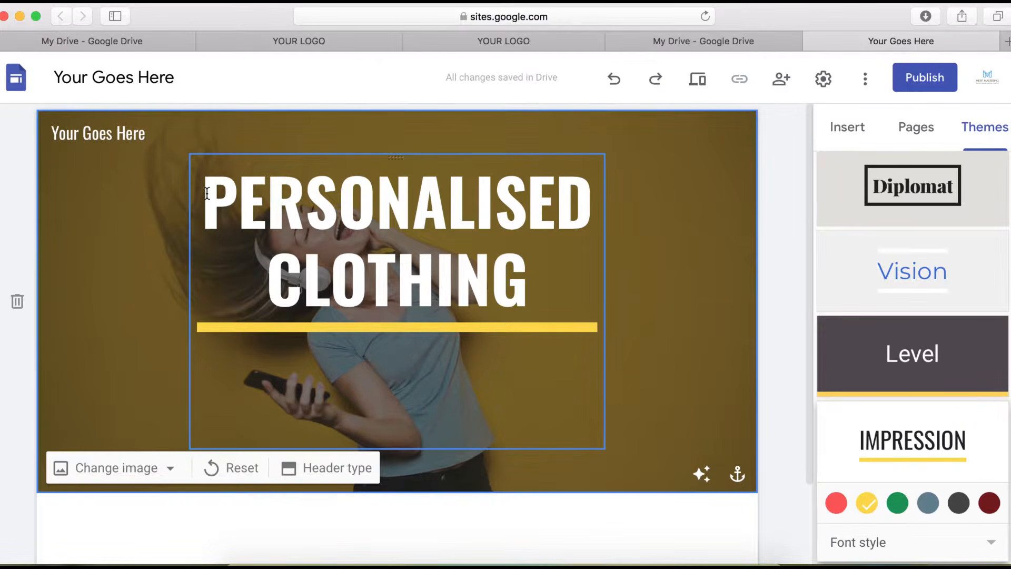
{"action": "left_click", "coordinate": [207, 193]}
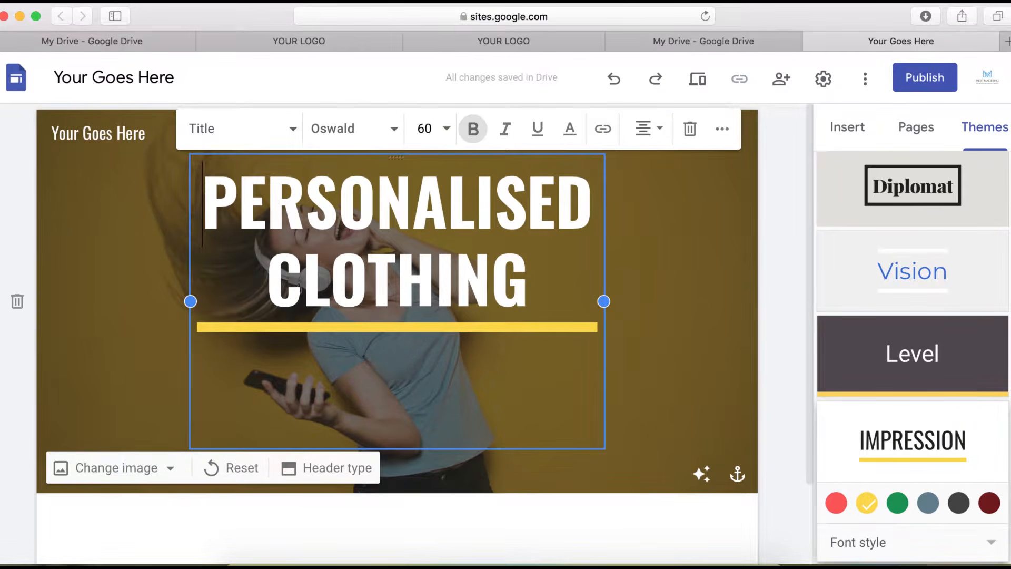
{"action": "key", "text": "Return"}
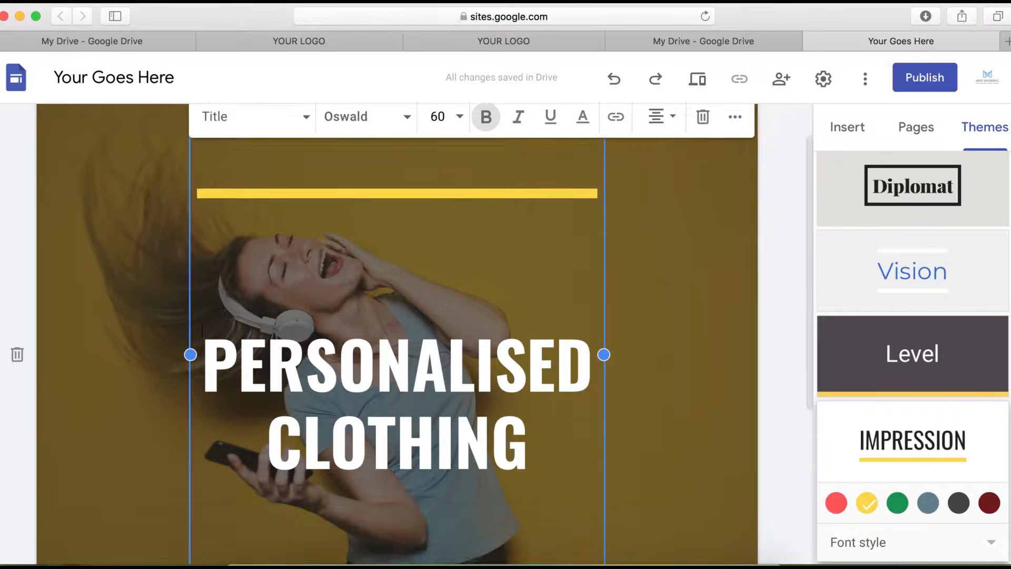
{"action": "scroll", "coordinate": [398, 332], "scroll_direction": "down", "scroll_amount": 5}
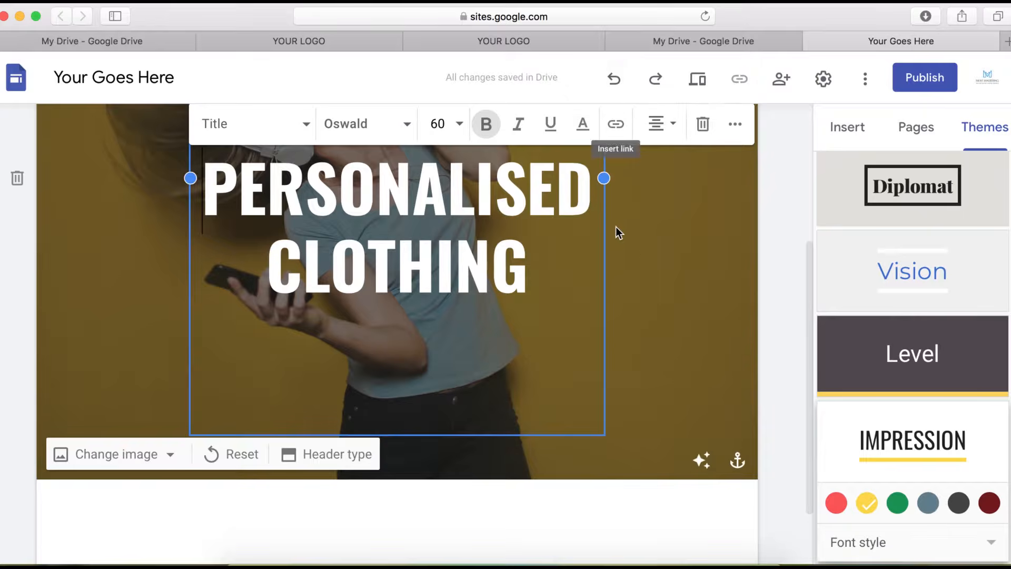
{"action": "scroll", "coordinate": [659, 270], "scroll_direction": "down", "scroll_amount": 3}
{"action": "left_click", "coordinate": [386, 456]}
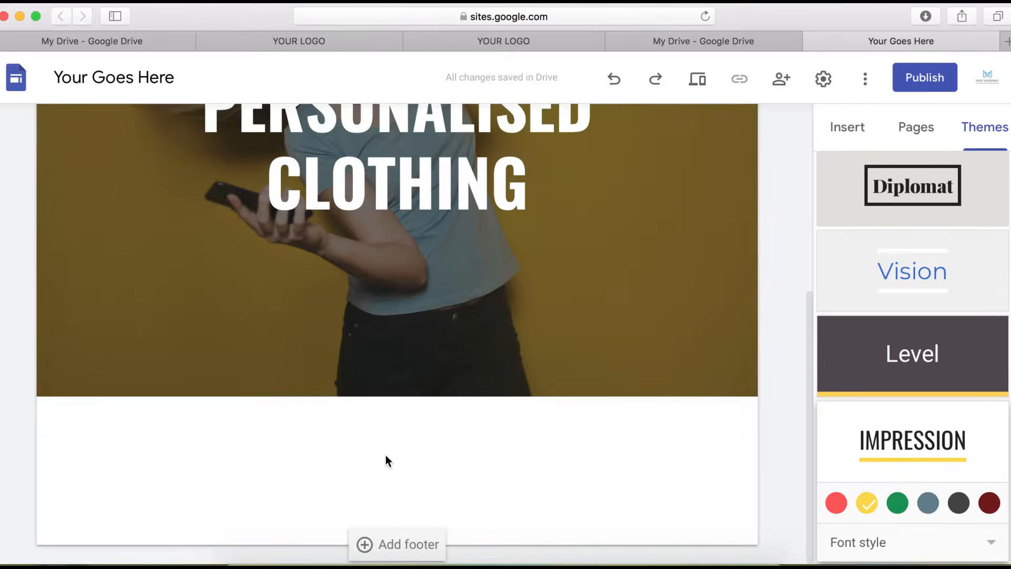
Insert the heading "COMPLETELY CUSTOM PLANS, PERSONALISED TO YOUR NEEDS, SUIT YOUR LIFESTYLE, NO SET-UP COSTS" and bold sub-heading "JOIN NOW AND SAVE 30% OFF WITH CODE: IMREADYNOW"
{"action": "scroll", "coordinate": [848, 257], "scroll_direction": "up", "scroll_amount": 4}
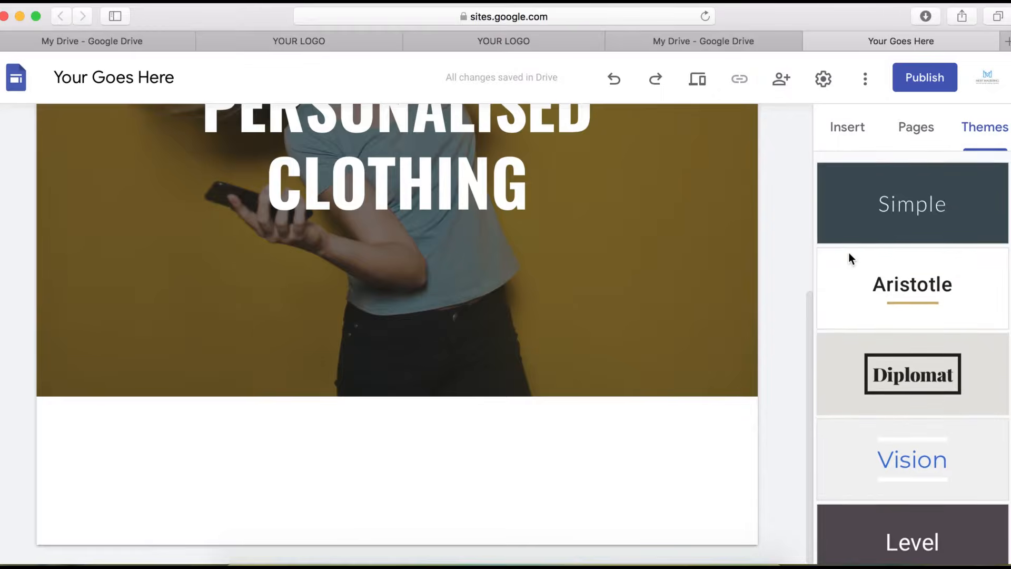
{"action": "left_click", "coordinate": [846, 140]}
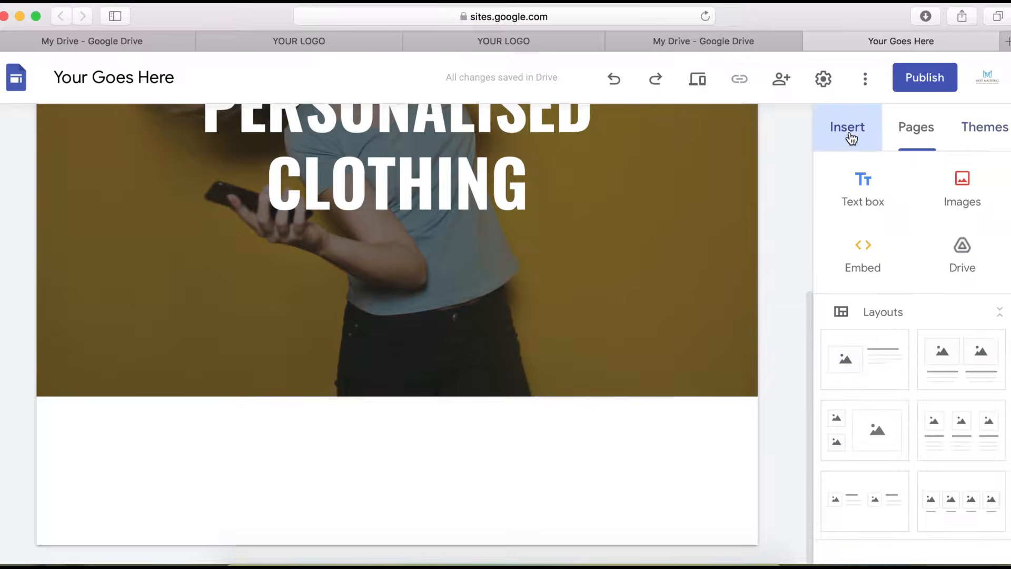
{"action": "left_click", "coordinate": [864, 203]}
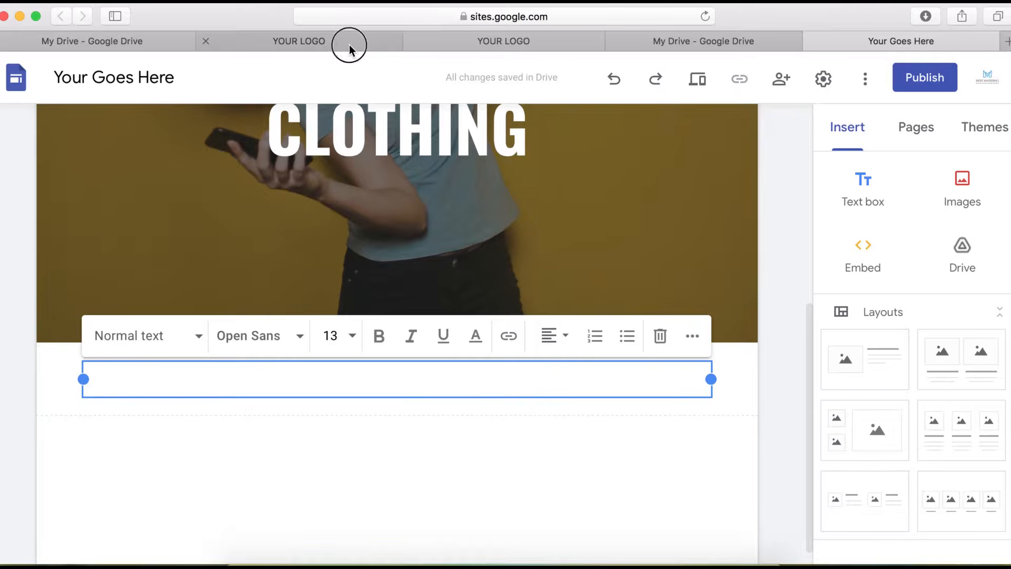
{"action": "type", "text": "COMPLETELY CUSTOM PLANS, PERSONALISED TO YOUR NEEDS, SUIT YOUR LIFESTYLE, NO SET-UP COSTS JOIN NOW AND SAVE 30% OFF WITH CODE: IMREADYNOW"}
{"action": "scroll", "coordinate": [468, 456], "scroll_direction": "down", "scroll_amount": 3}
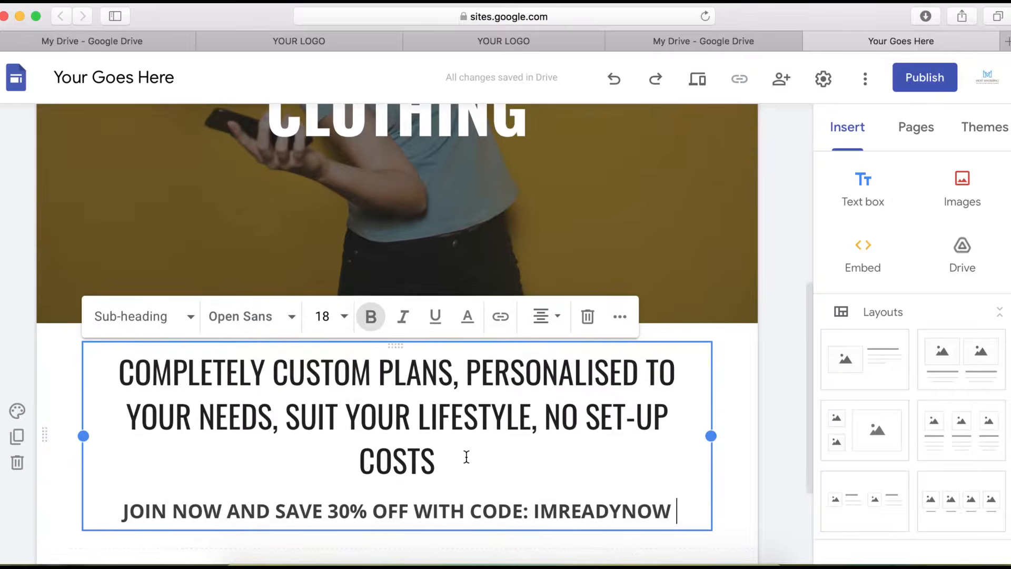
Set the background of the custom-plans text section to Emphasis 1
{"action": "left_click", "coordinate": [64, 302]}
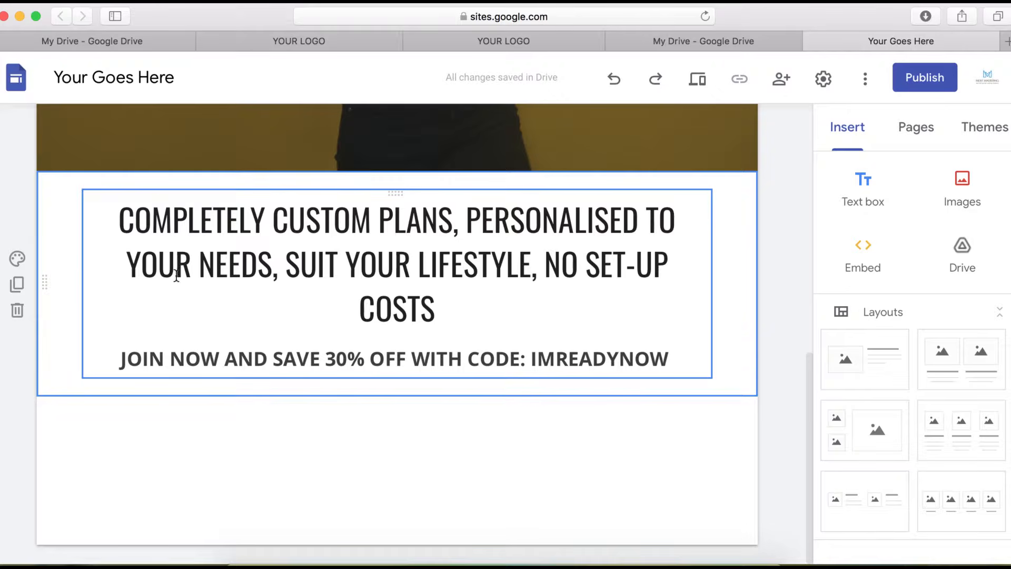
{"action": "left_click", "coordinate": [18, 259]}
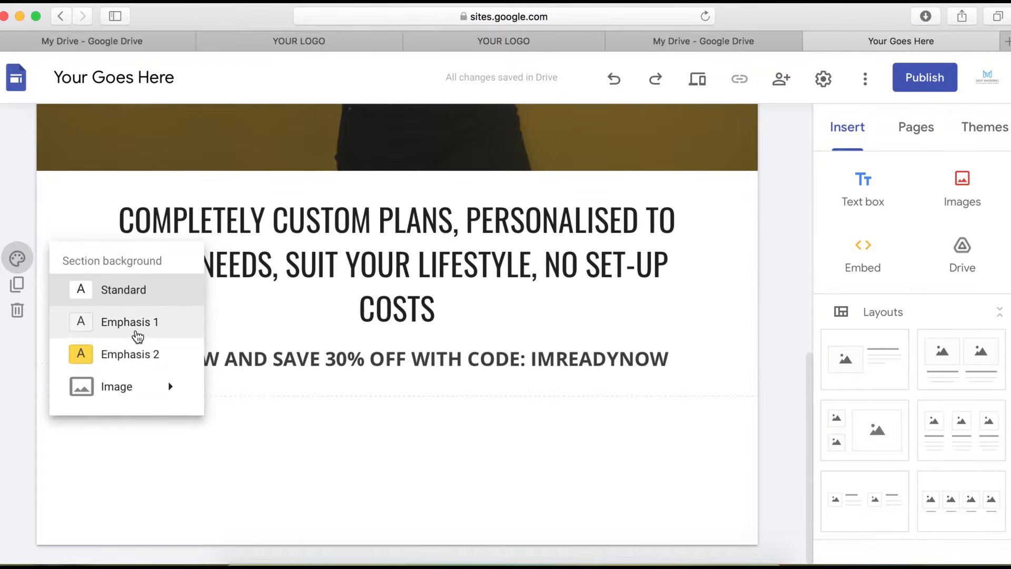
{"action": "left_click", "coordinate": [139, 336]}
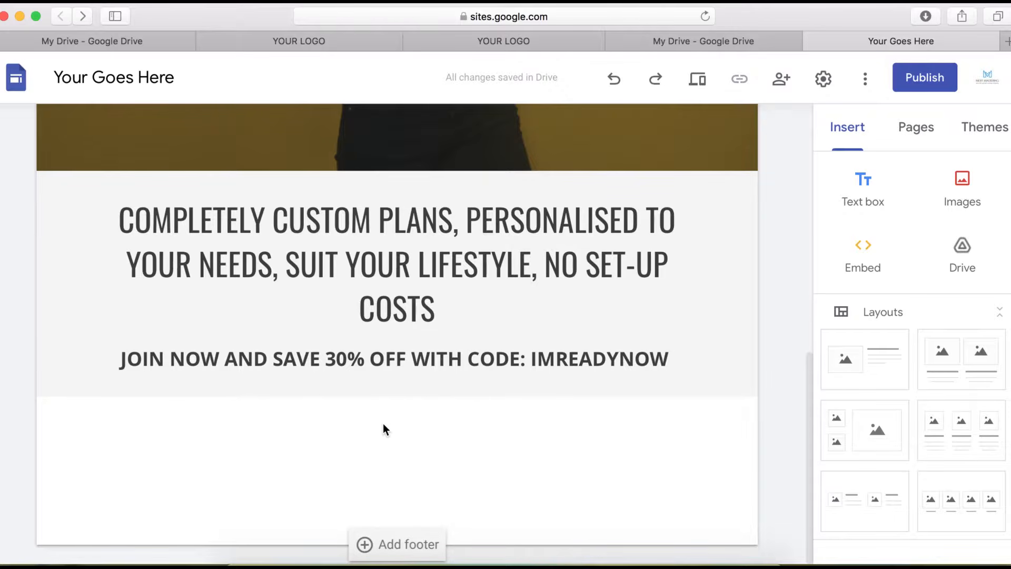
Add a text box below the custom-plans section with the centred heading "FEATURED PRODUCTS"
{"action": "double_click", "coordinate": [384, 425]}
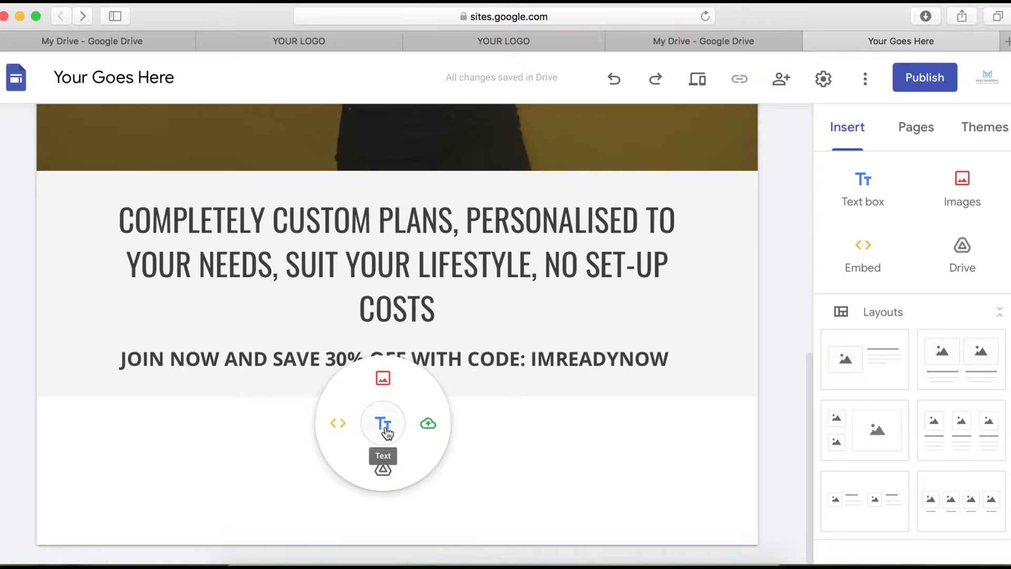
{"action": "left_click", "coordinate": [384, 429]}
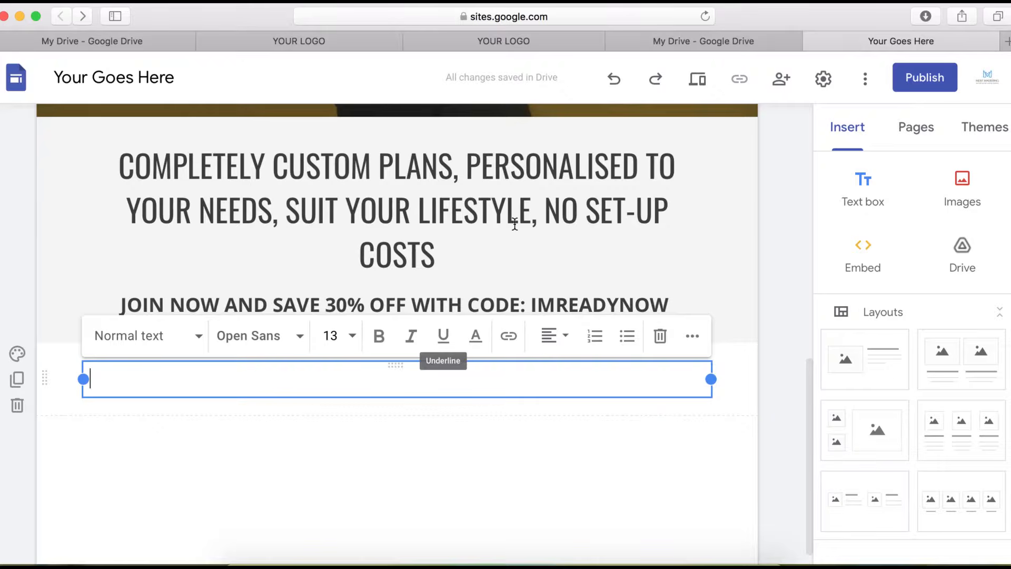
{"action": "left_click", "coordinate": [400, 384]}
{"action": "type", "text": "FEATURED PRODUCTS"}
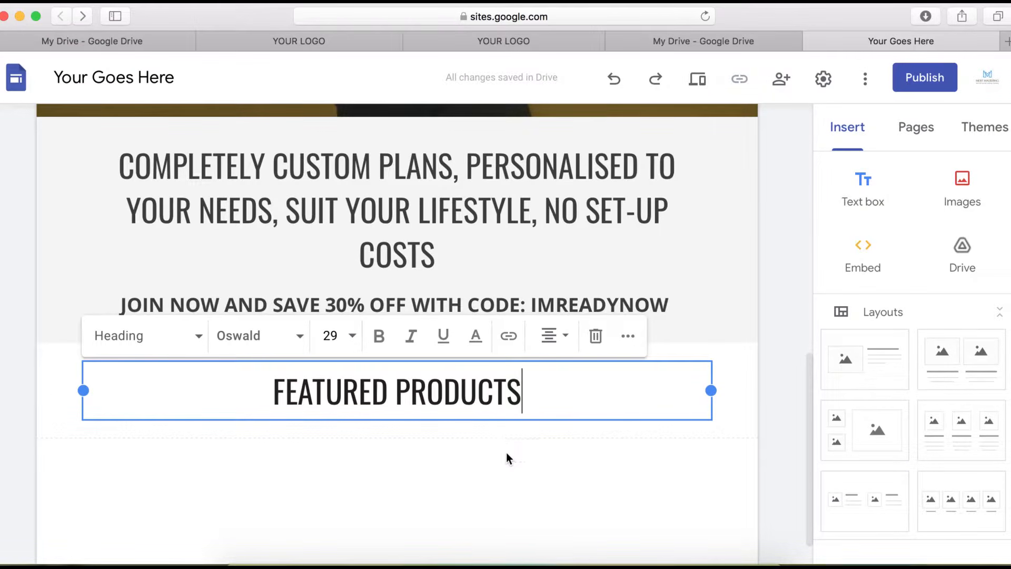
{"action": "left_click", "coordinate": [487, 471]}
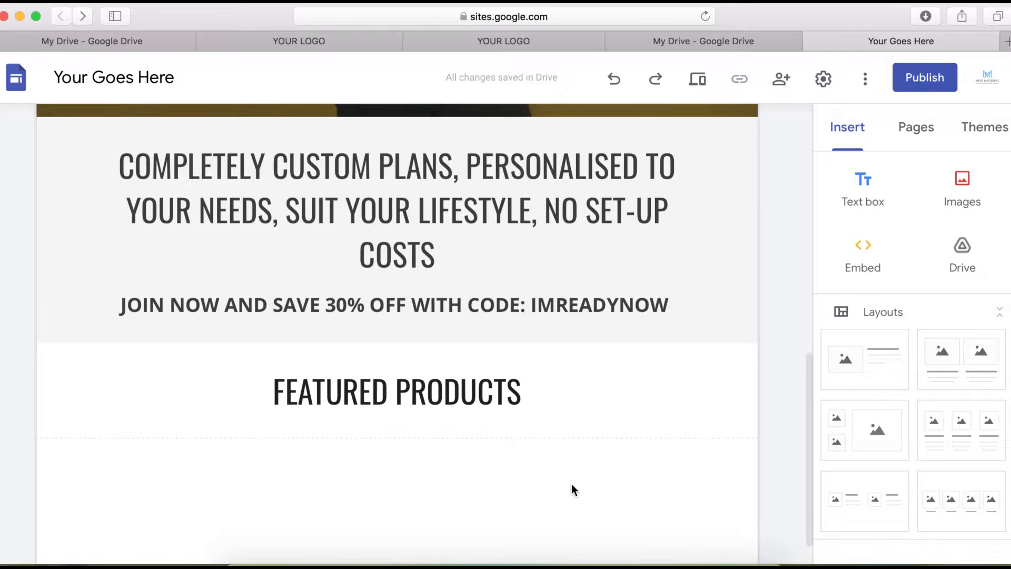
Insert the layout with two small stacked image placeholders beside one large placeholder below the FEATURED PRODUCTS heading
{"action": "scroll", "coordinate": [463, 456], "scroll_direction": "down", "scroll_amount": 2}
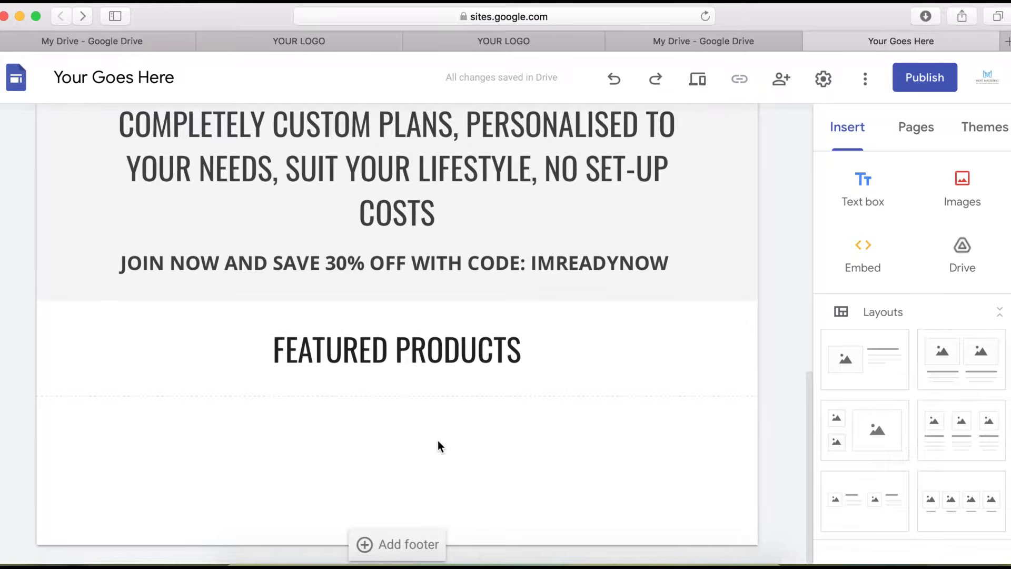
{"action": "scroll", "coordinate": [963, 461], "scroll_direction": "down", "scroll_amount": 2}
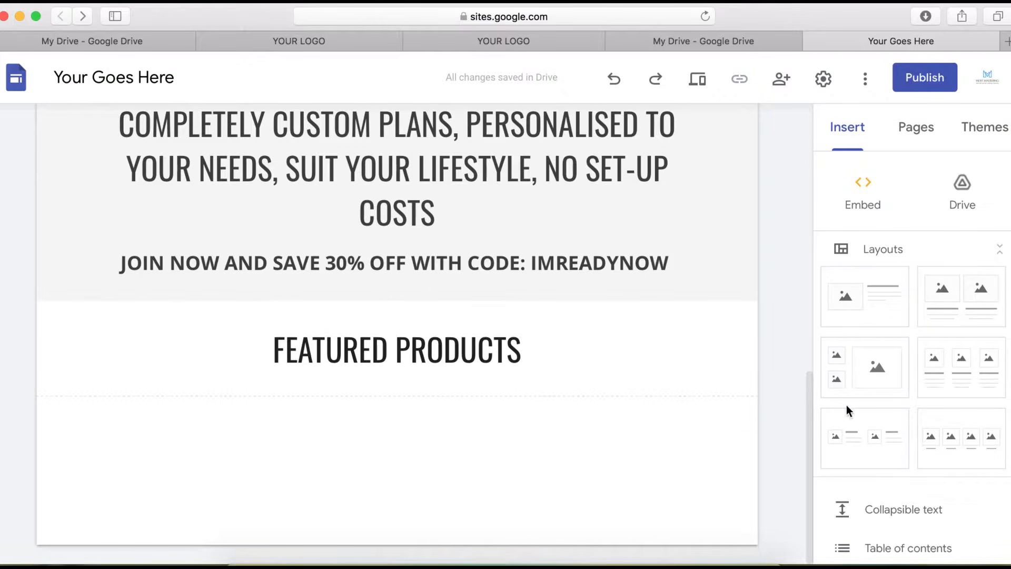
{"action": "left_click", "coordinate": [871, 383]}
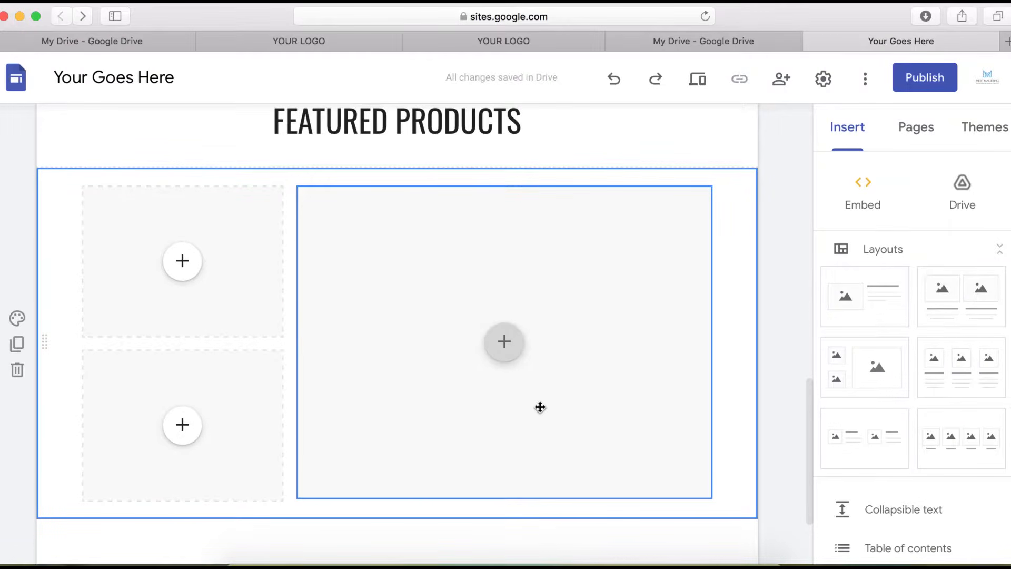
{"action": "scroll", "coordinate": [539, 406], "scroll_direction": "down", "scroll_amount": 2}
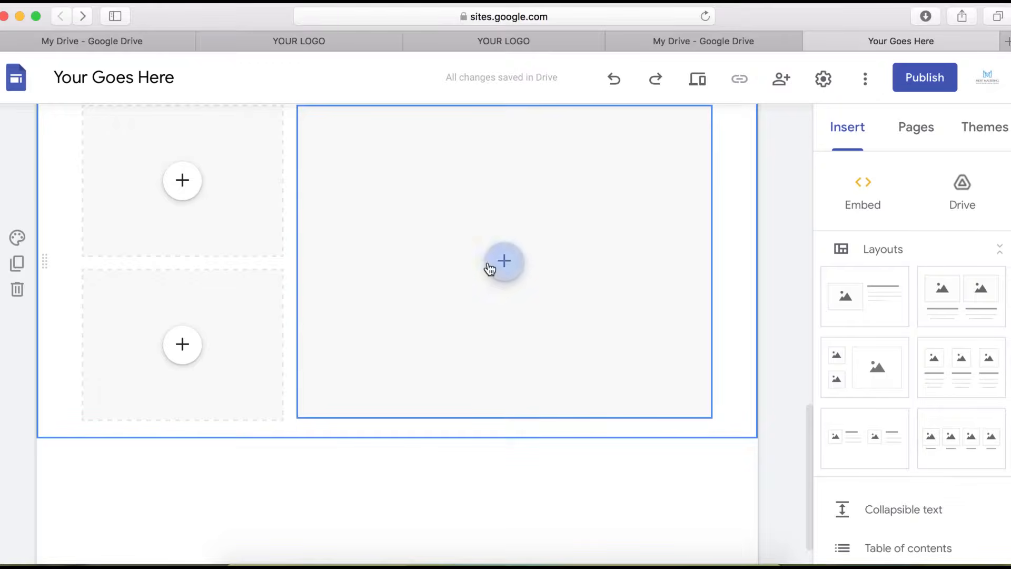
{"action": "scroll", "coordinate": [404, 273], "scroll_direction": "up", "scroll_amount": 1}
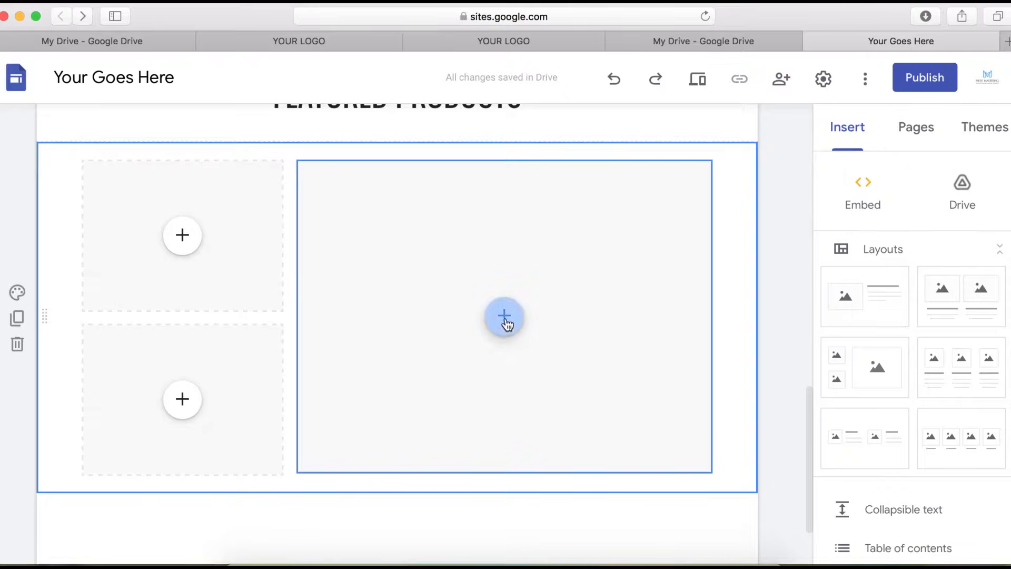
{"action": "scroll", "coordinate": [468, 388], "scroll_direction": "up", "scroll_amount": 2}
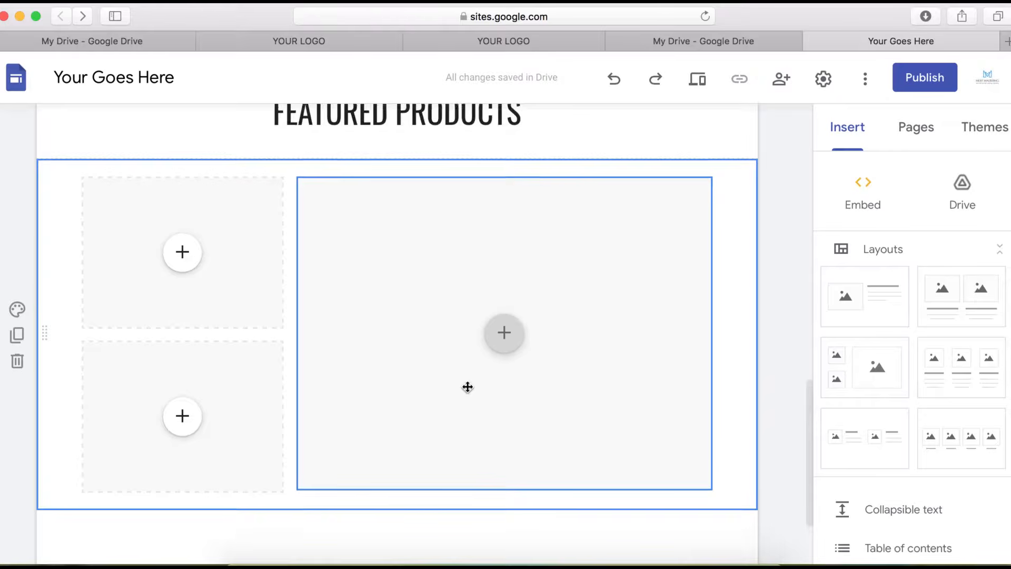
{"action": "scroll", "coordinate": [458, 352], "scroll_direction": "down", "scroll_amount": 1}
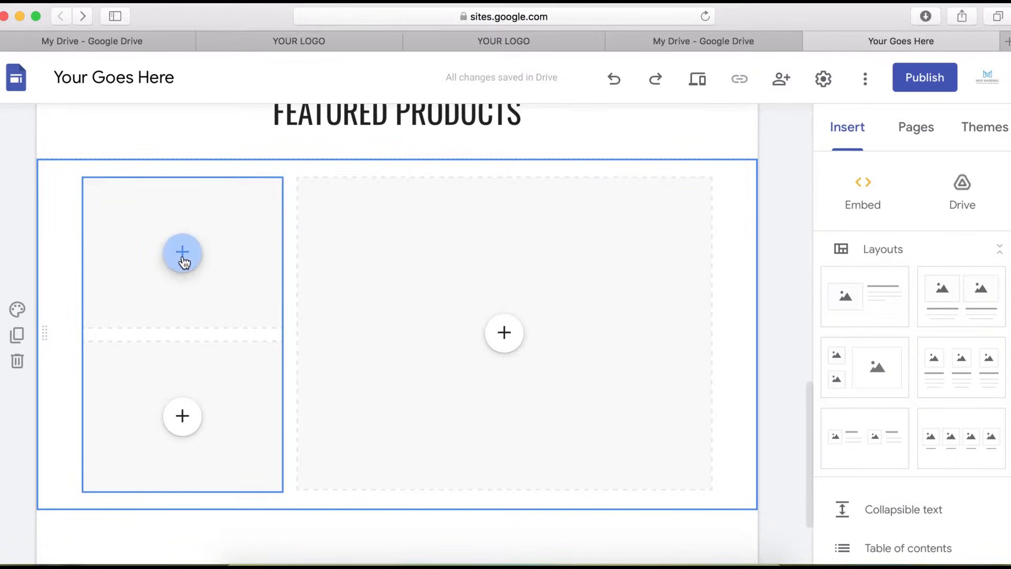
Upload EmbeddedImage-2.jpg from Downloads into the upper small placeholder and uncrop it to show the full photo
{"action": "left_click", "coordinate": [182, 261]}
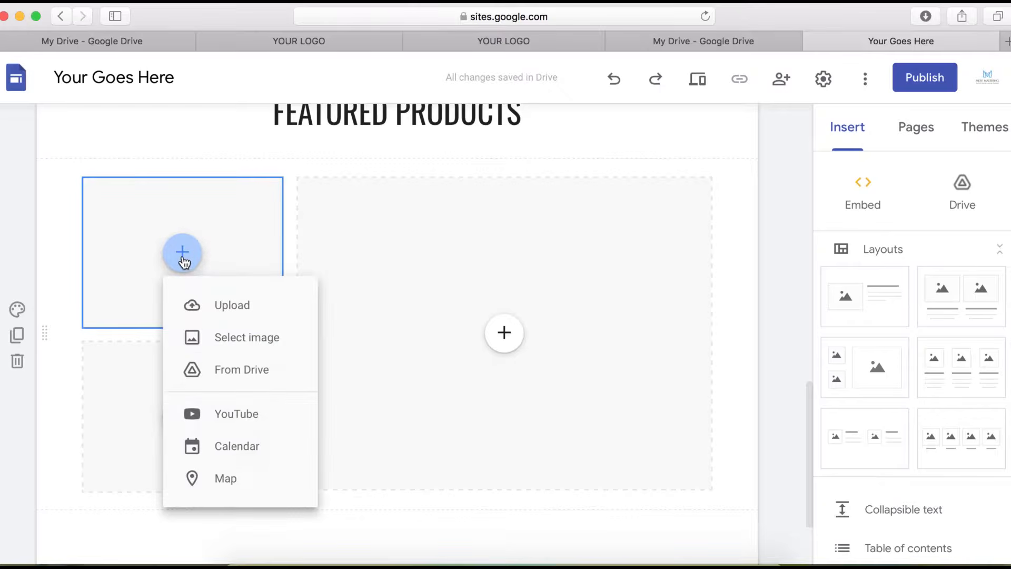
{"action": "left_click", "coordinate": [235, 314]}
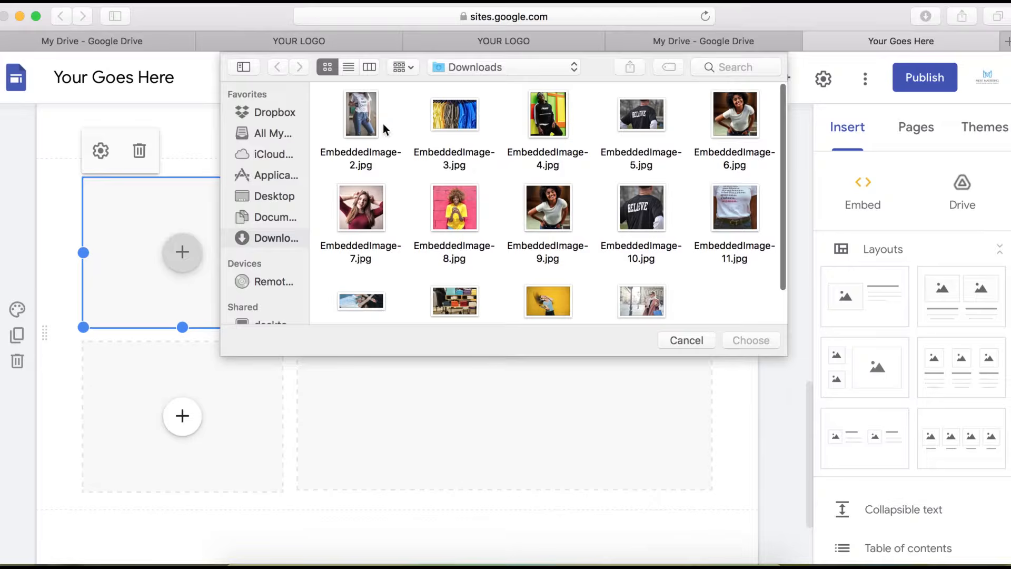
{"action": "left_click", "coordinate": [367, 116]}
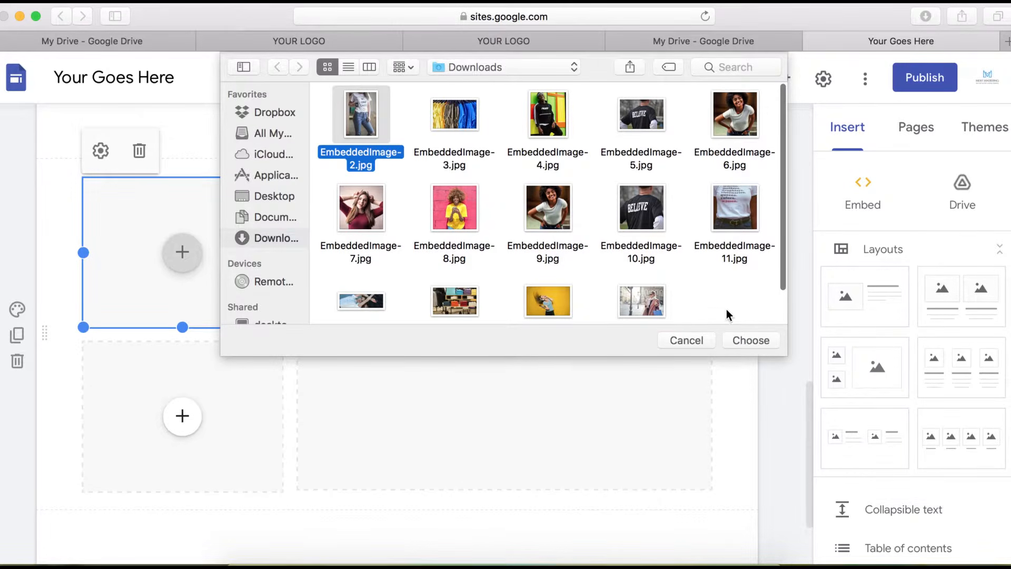
{"action": "left_click", "coordinate": [750, 341]}
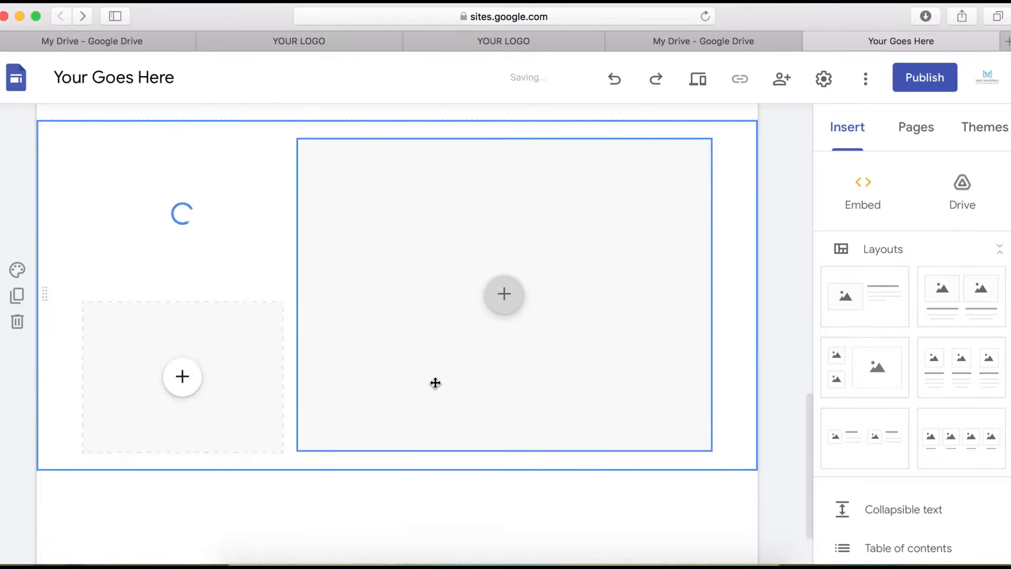
{"action": "left_click", "coordinate": [179, 193]}
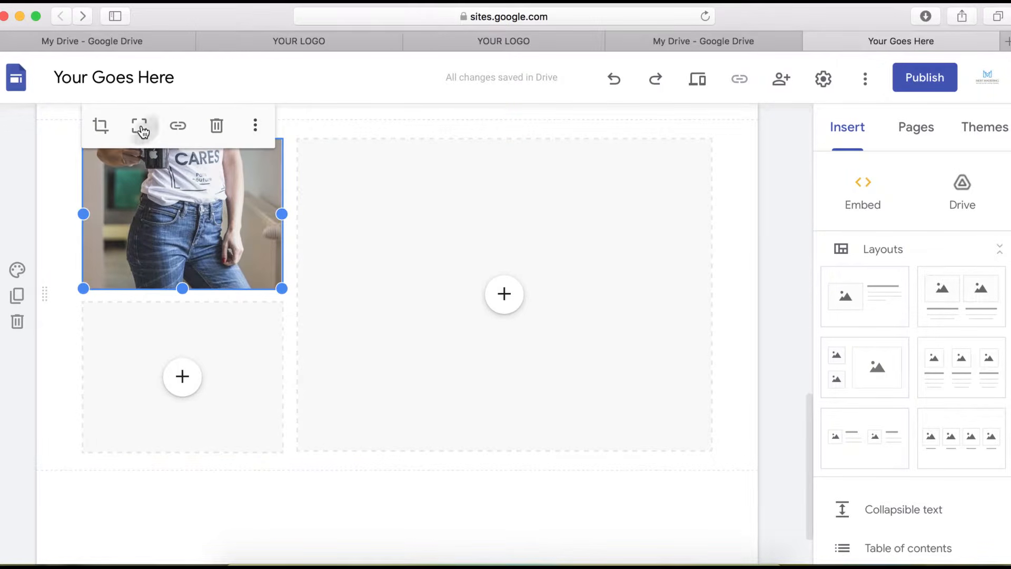
{"action": "left_click", "coordinate": [139, 126]}
{"action": "left_click", "coordinate": [390, 302]}
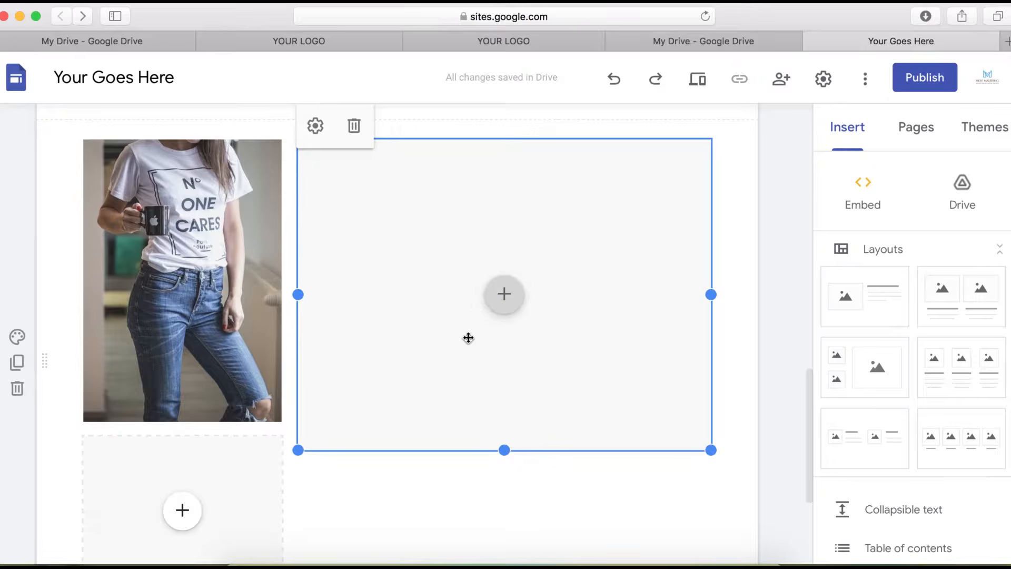
Upload EmbeddedImage-4.jpg from Downloads into the lower small placeholder and select the placed image
{"action": "scroll", "coordinate": [423, 336], "scroll_direction": "down", "scroll_amount": 2}
{"action": "scroll", "coordinate": [423, 335], "scroll_direction": "down", "scroll_amount": 3}
{"action": "left_click", "coordinate": [182, 304]}
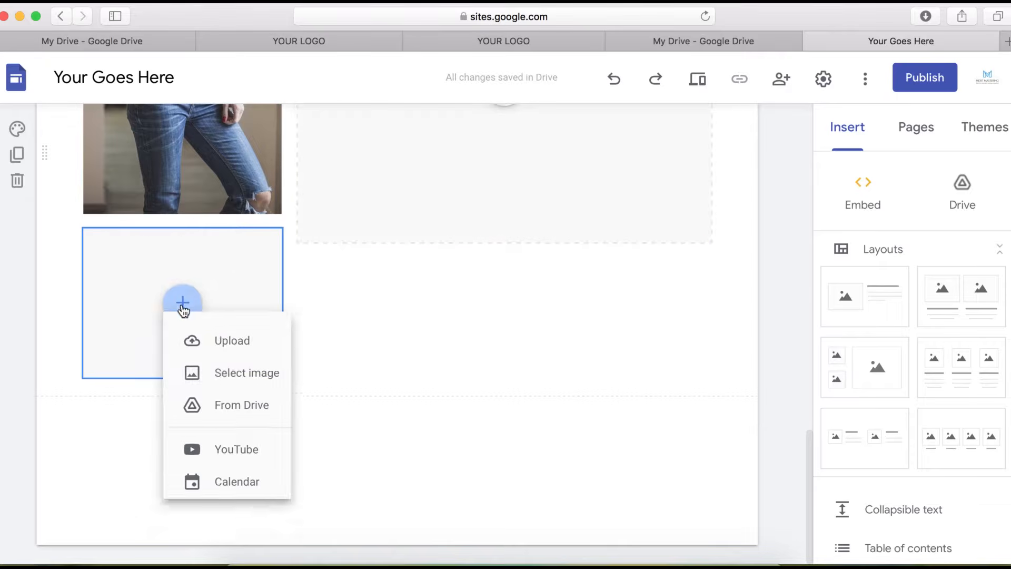
{"action": "left_click", "coordinate": [230, 352]}
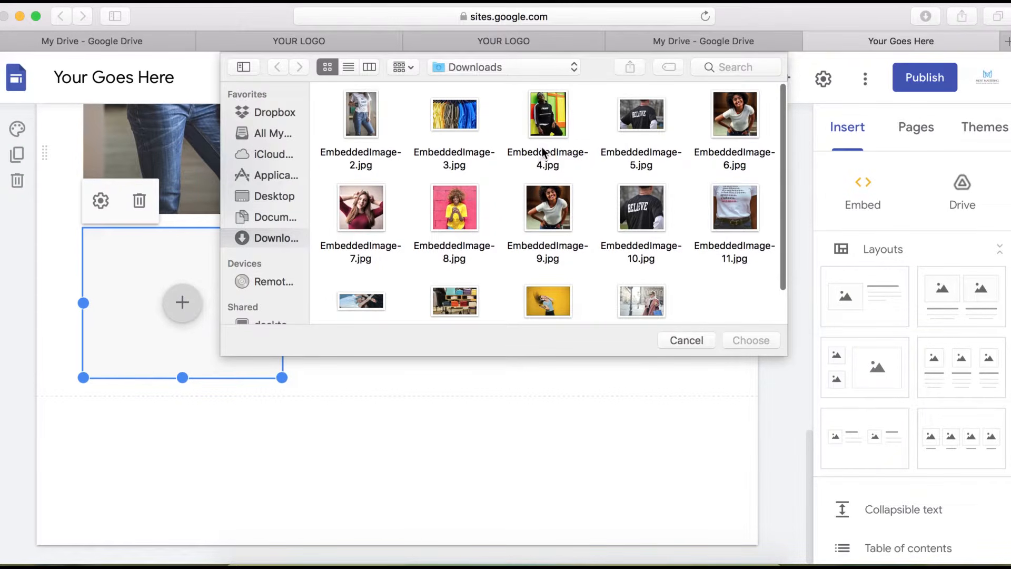
{"action": "left_click", "coordinate": [544, 126]}
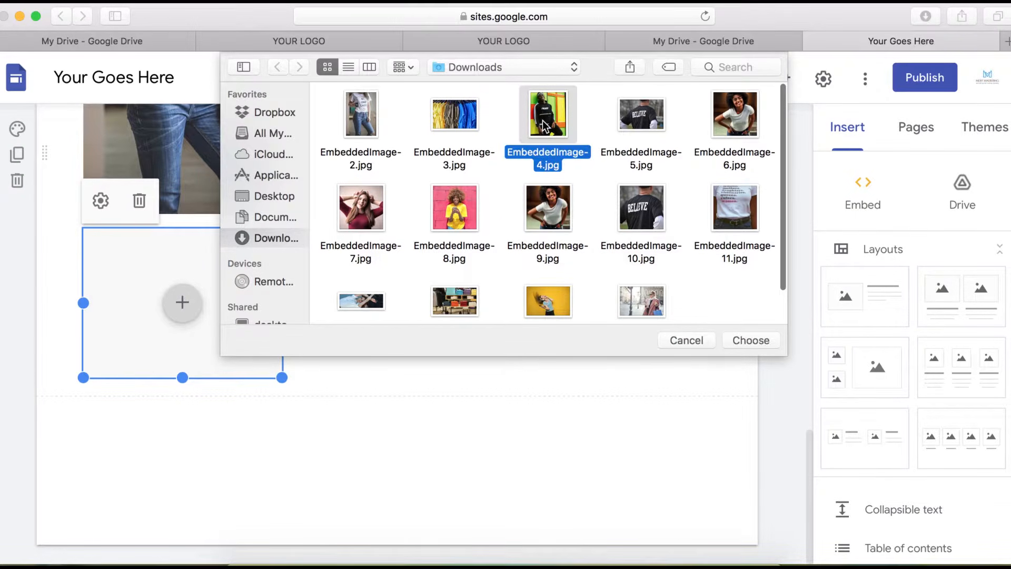
{"action": "left_click", "coordinate": [754, 341]}
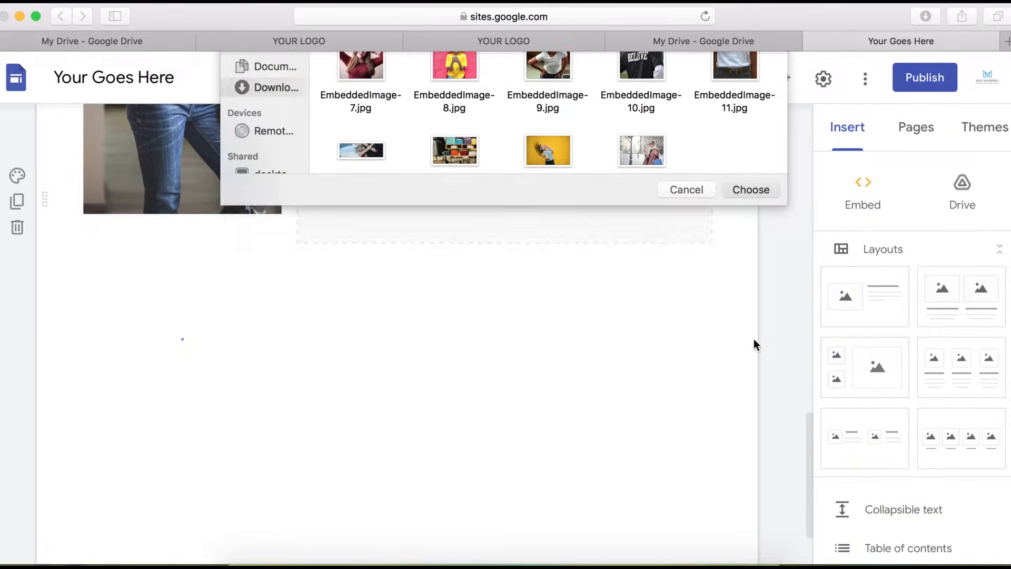
{"action": "scroll", "coordinate": [366, 363], "scroll_direction": "down", "scroll_amount": 1}
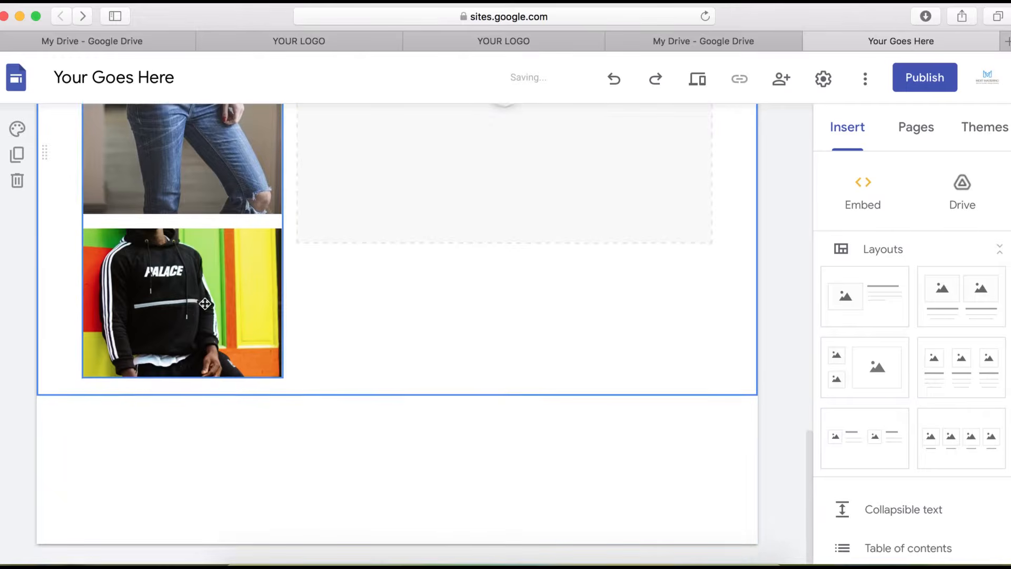
{"action": "left_click", "coordinate": [193, 298]}
{"action": "left_click", "coordinate": [179, 429]}
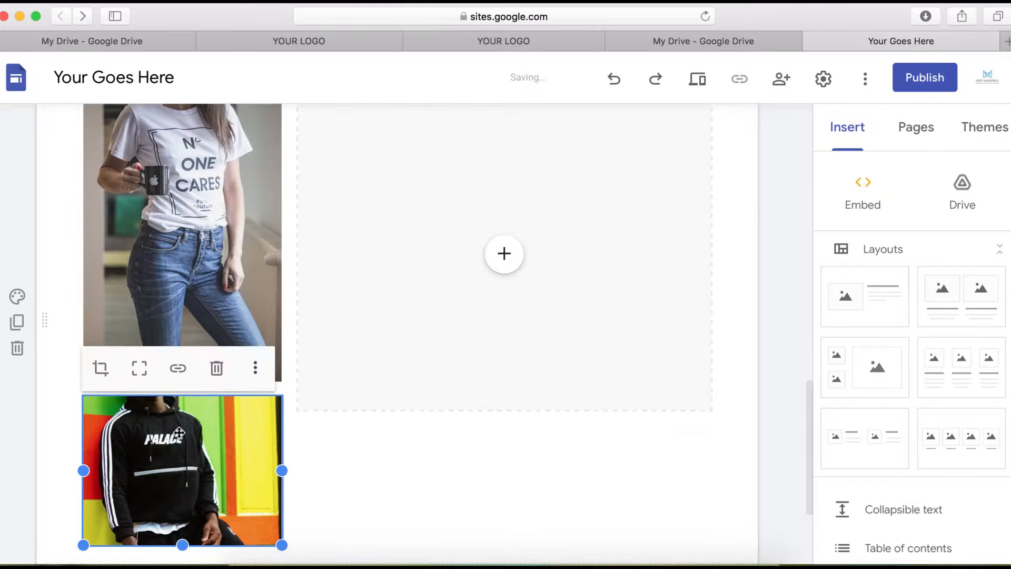
Uncrop the lower small hoodie photo and upload EmbeddedImage-3.jpg from Downloads into the large placeholder
{"action": "left_click", "coordinate": [139, 375]}
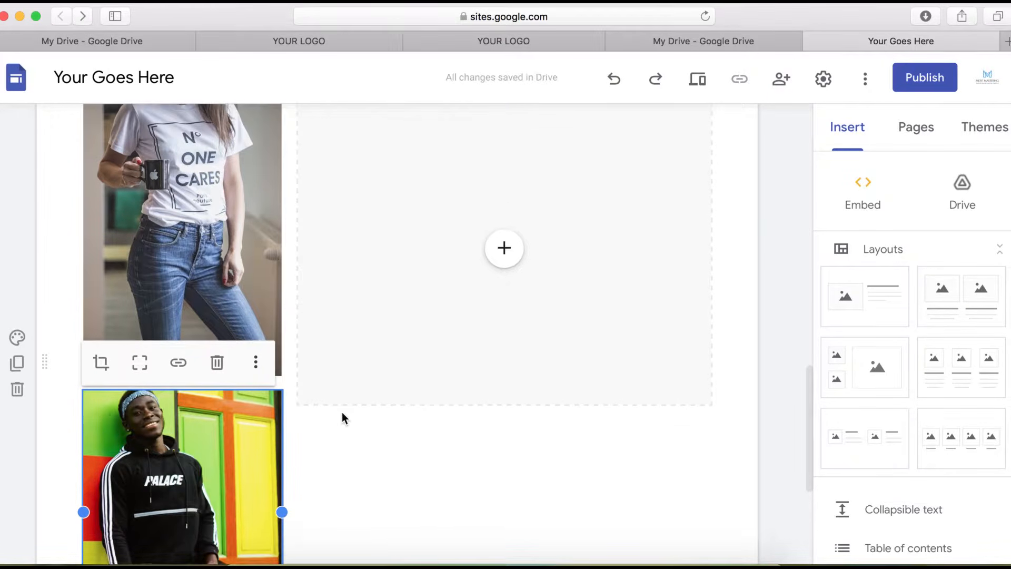
{"action": "scroll", "coordinate": [342, 414], "scroll_direction": "down", "scroll_amount": 5}
{"action": "scroll", "coordinate": [342, 413], "scroll_direction": "up", "scroll_amount": 2}
{"action": "scroll", "coordinate": [342, 412], "scroll_direction": "up", "scroll_amount": 5}
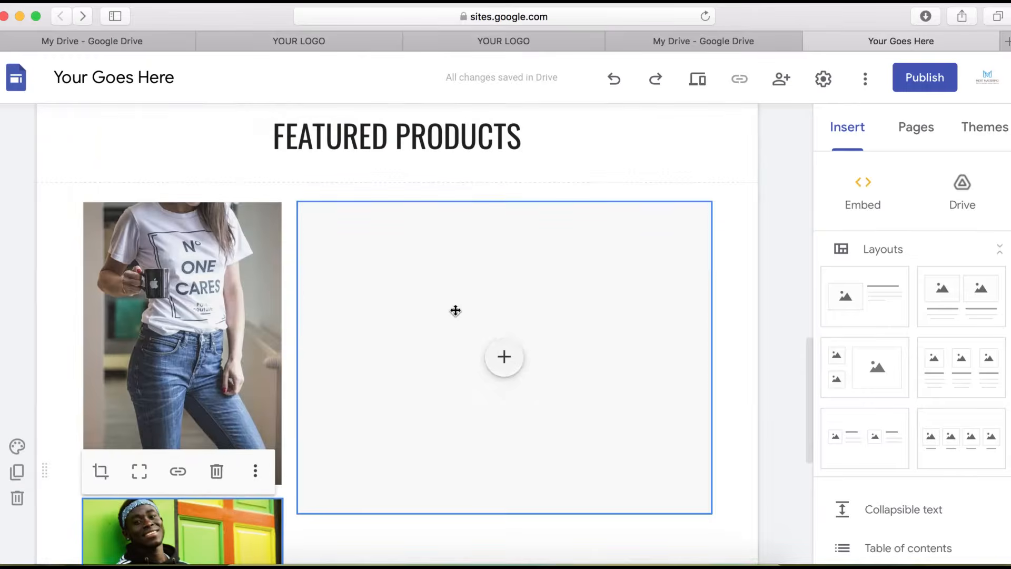
{"action": "left_click", "coordinate": [504, 361]}
{"action": "left_click", "coordinate": [554, 349]}
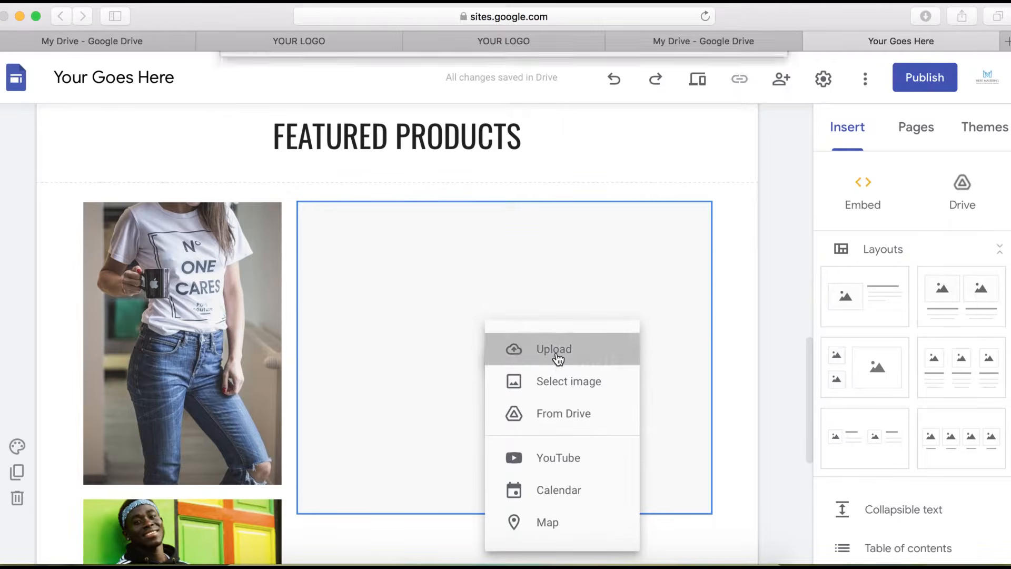
{"action": "left_click", "coordinate": [469, 122]}
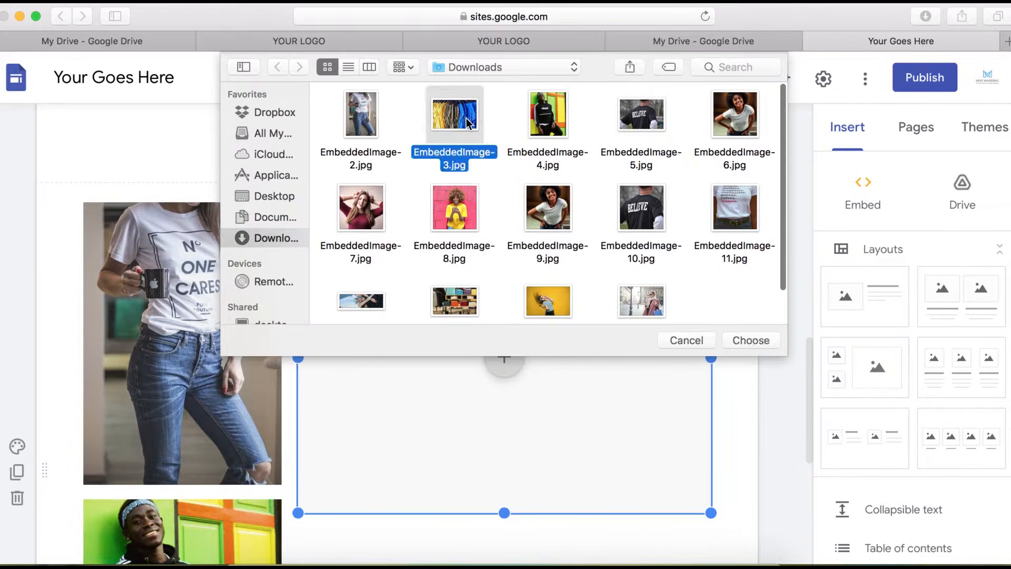
{"action": "left_click", "coordinate": [752, 342]}
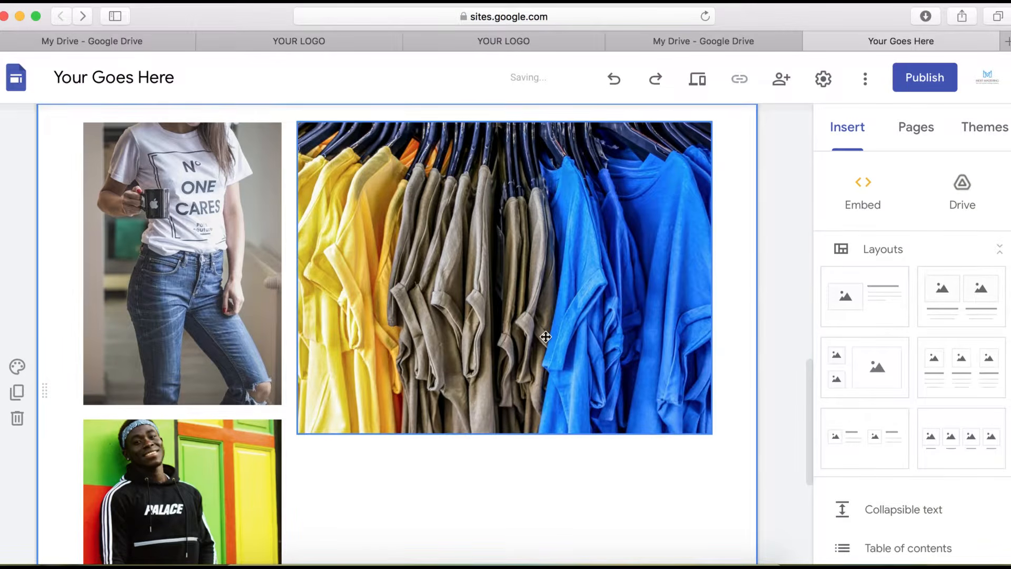
Start inserting a YouTube video and search the videos for "tshirt"
{"action": "scroll", "coordinate": [545, 336], "scroll_direction": "down", "scroll_amount": 5}
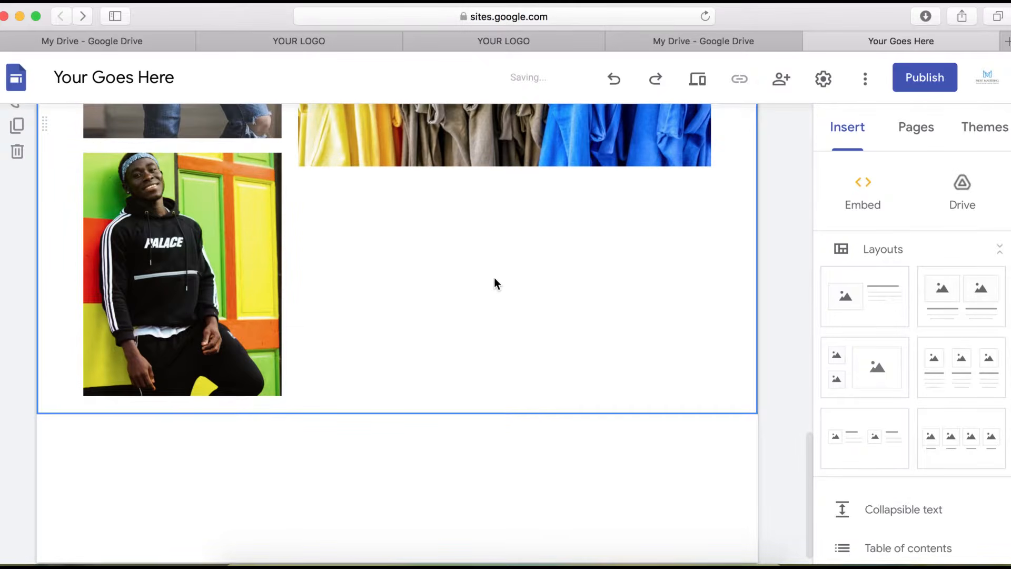
{"action": "scroll", "coordinate": [494, 282], "scroll_direction": "up", "scroll_amount": 2}
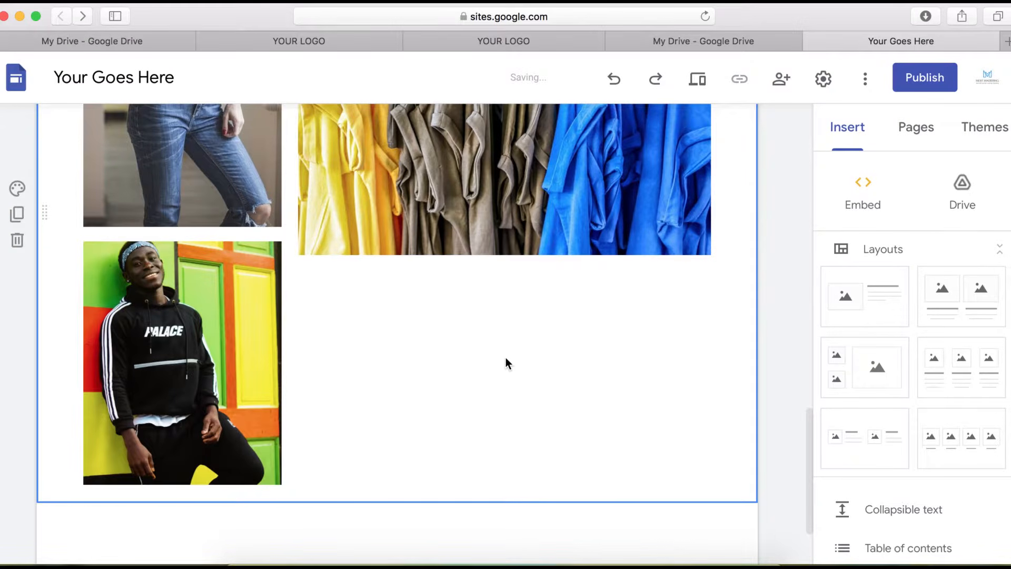
{"action": "scroll", "coordinate": [508, 359], "scroll_direction": "up", "scroll_amount": 1}
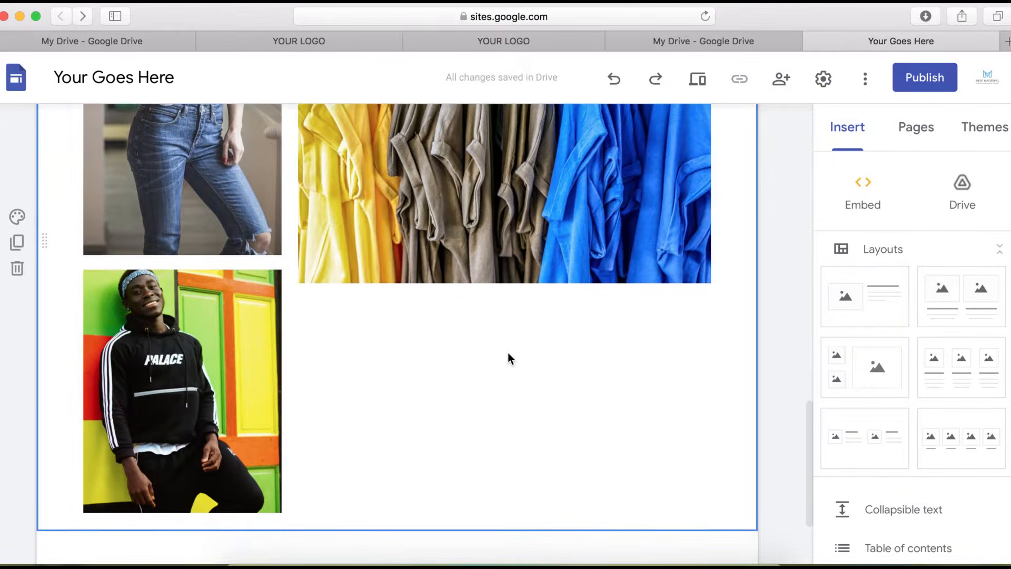
{"action": "scroll", "coordinate": [500, 357], "scroll_direction": "up", "scroll_amount": 1}
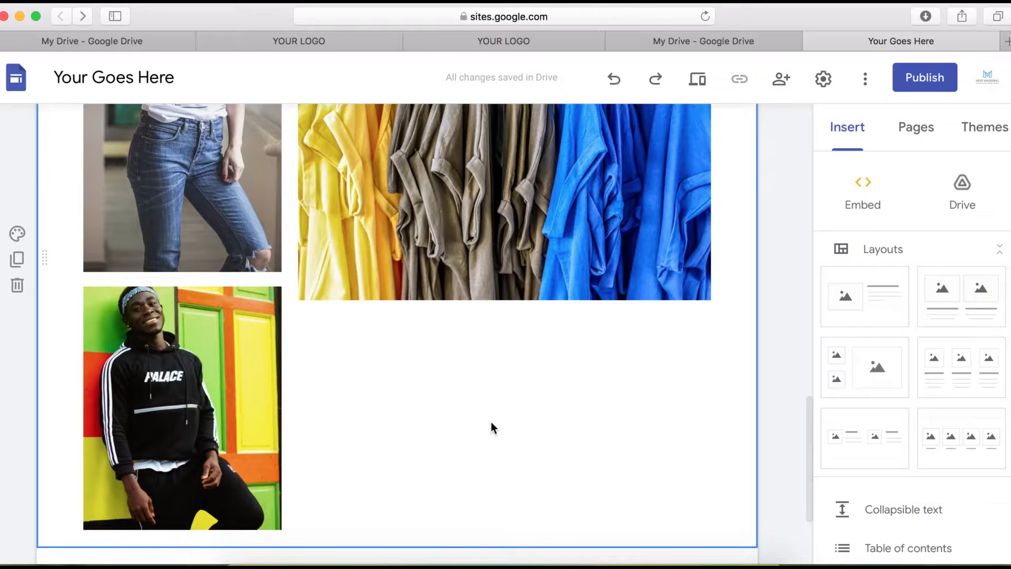
{"action": "scroll", "coordinate": [490, 426], "scroll_direction": "up", "scroll_amount": 2}
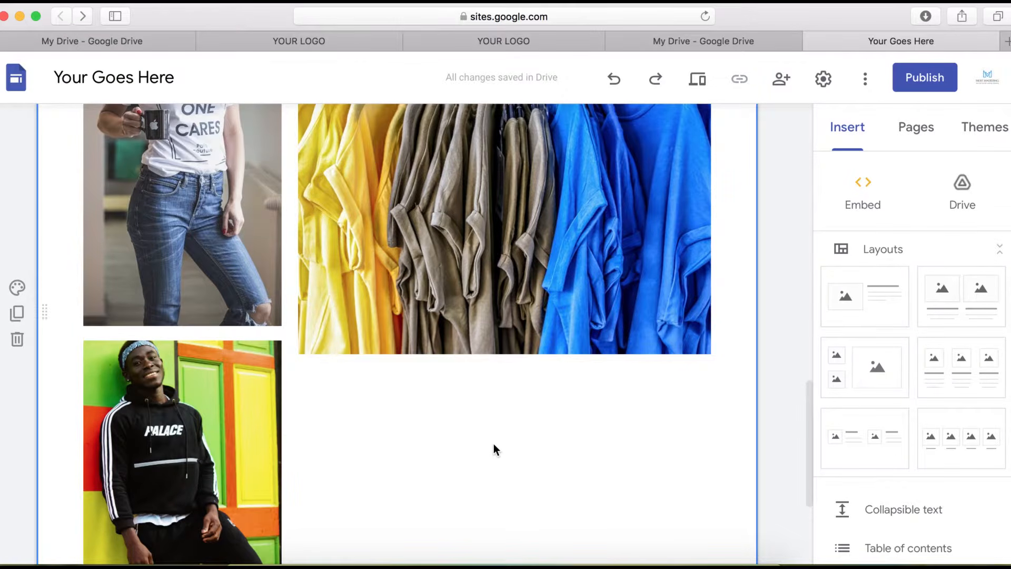
{"action": "scroll", "coordinate": [494, 446], "scroll_direction": "down", "scroll_amount": 5}
{"action": "scroll", "coordinate": [888, 431], "scroll_direction": "down", "scroll_amount": 10}
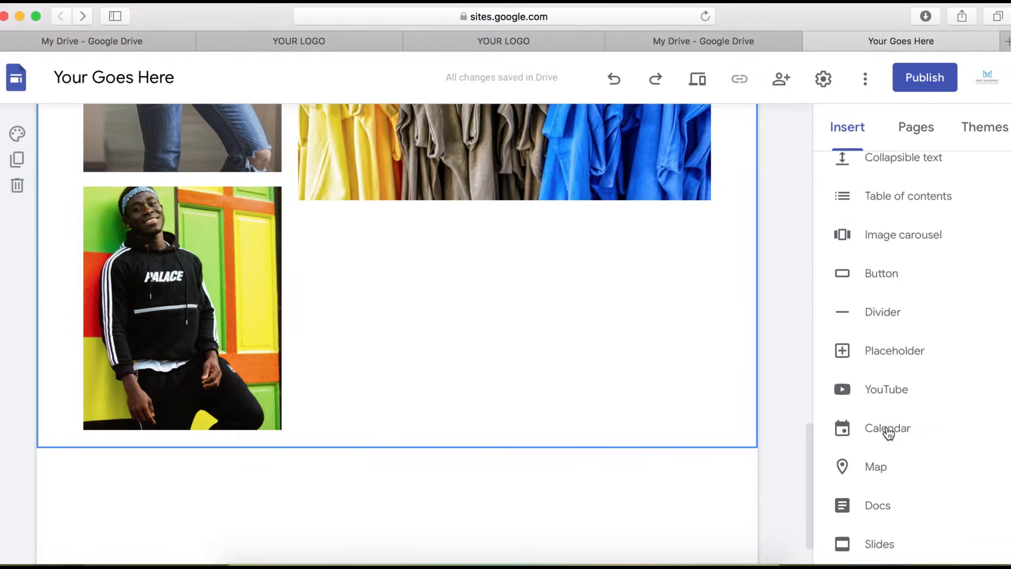
{"action": "scroll", "coordinate": [888, 431], "scroll_direction": "down", "scroll_amount": 3}
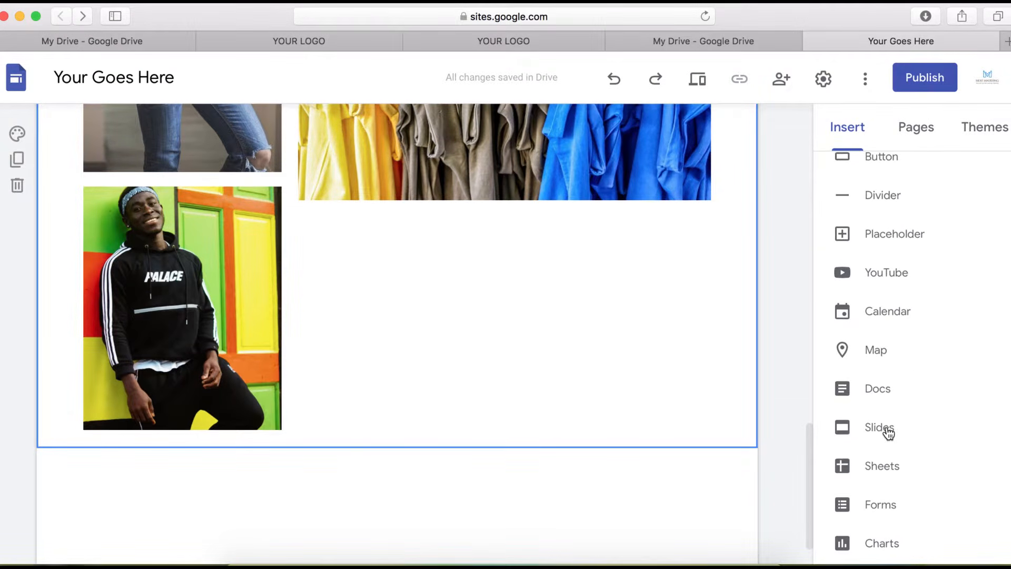
{"action": "left_click", "coordinate": [879, 281]}
{"action": "left_click", "coordinate": [372, 213]}
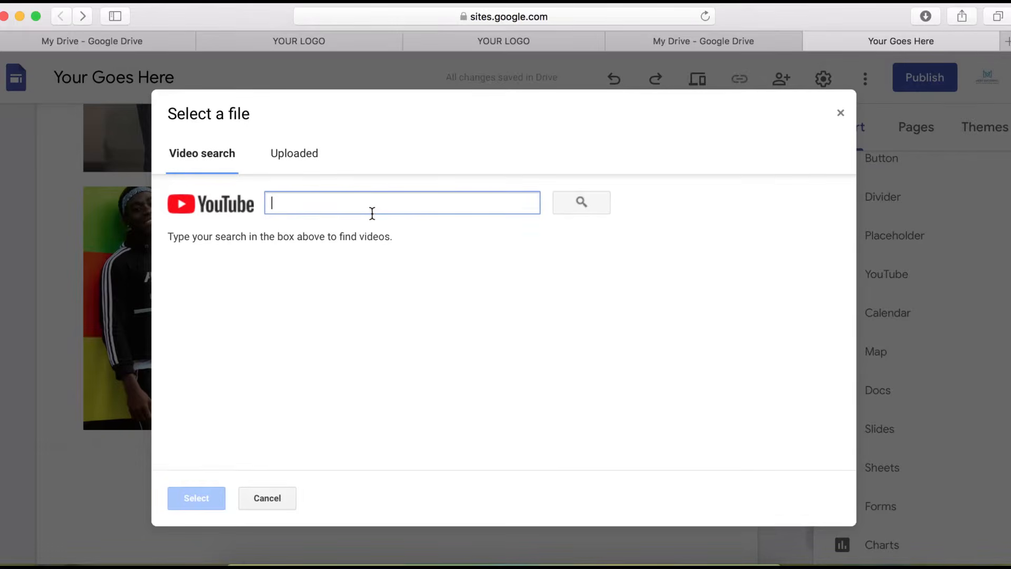
{"action": "left_click", "coordinate": [362, 207]}
{"action": "type", "text": "tshirt"}
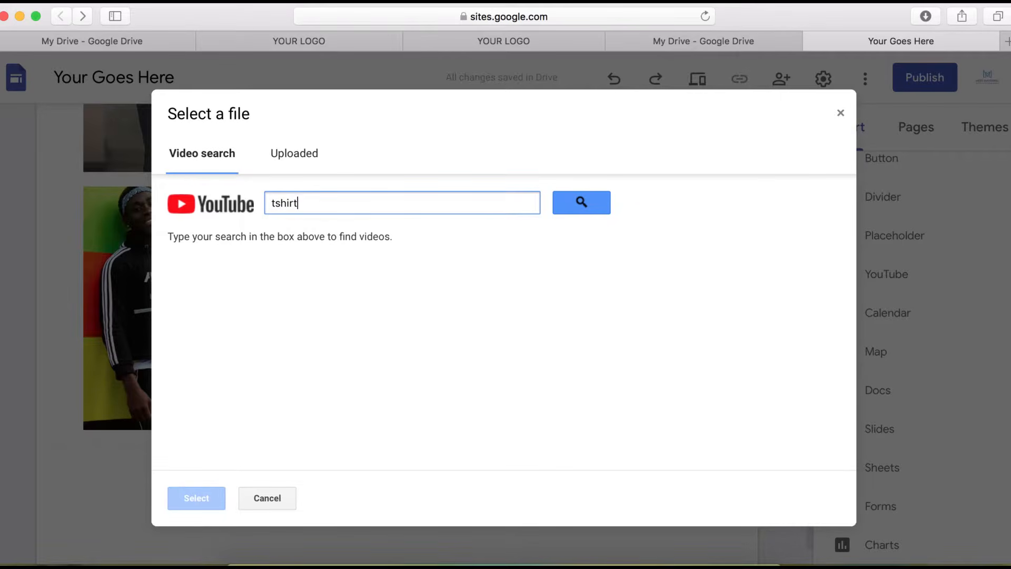
{"action": "key", "text": "Return"}
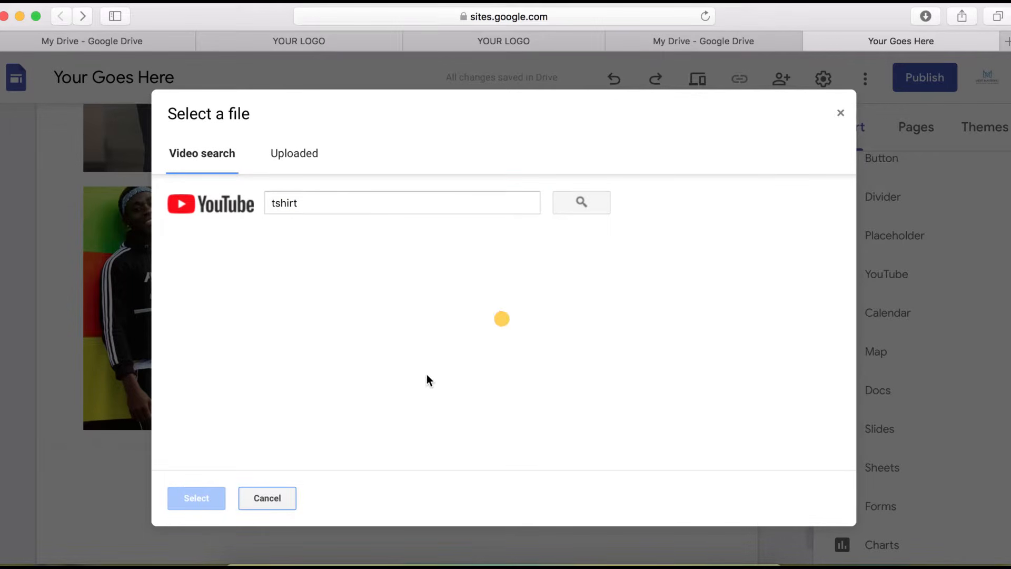
Insert the "How To Cut and Sew A Tshirt" video and move it into the empty space beneath the large clothes-rack photo
{"action": "scroll", "coordinate": [313, 379], "scroll_direction": "down", "scroll_amount": 5}
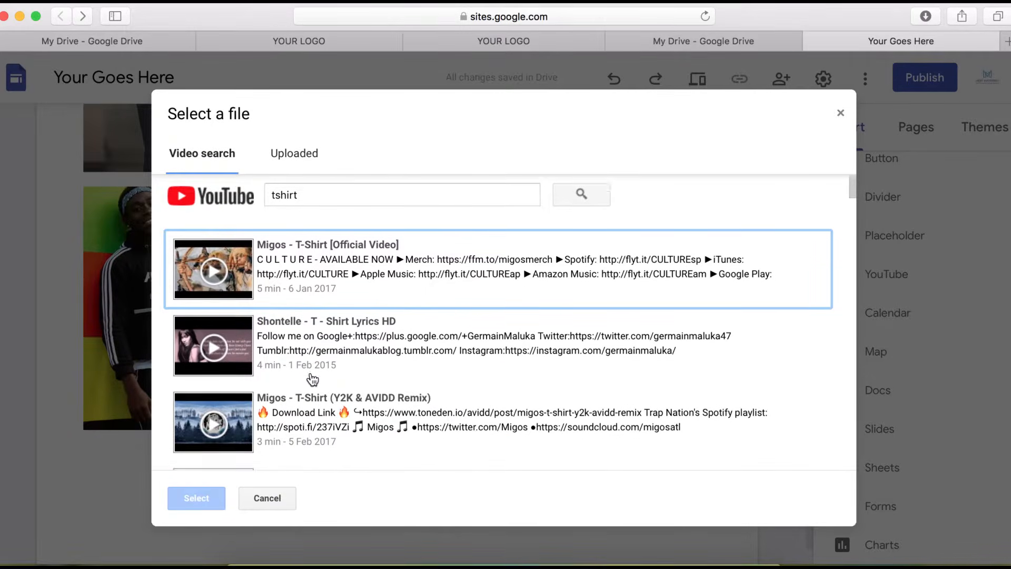
{"action": "scroll", "coordinate": [313, 379], "scroll_direction": "down", "scroll_amount": 5}
{"action": "left_click", "coordinate": [313, 380]}
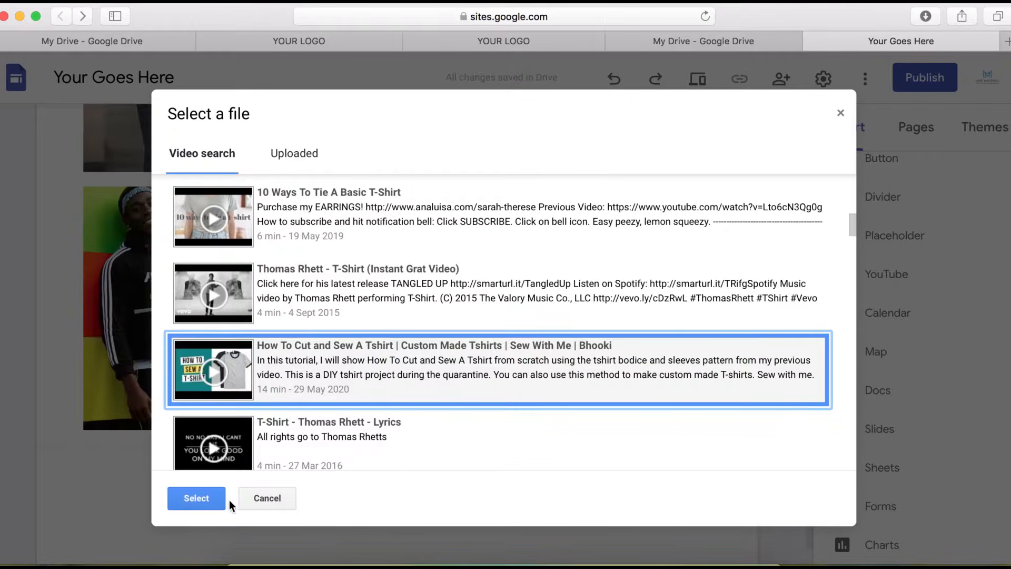
{"action": "left_click", "coordinate": [210, 498]}
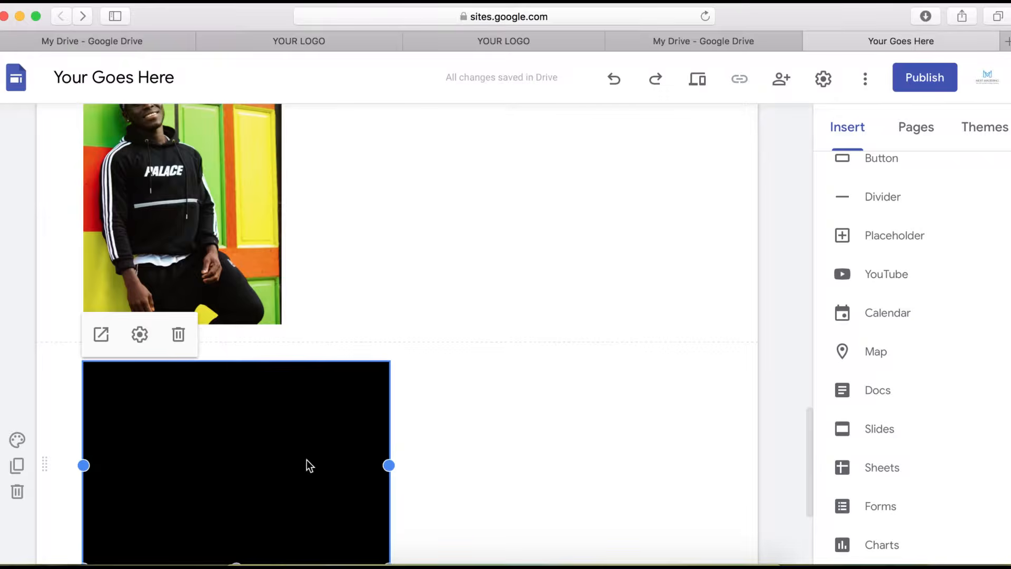
{"action": "left_click_drag", "start_coordinate": [290, 462], "coordinate": [459, 176]}
{"action": "left_click_drag", "start_coordinate": [460, 176], "coordinate": [460, 176]}
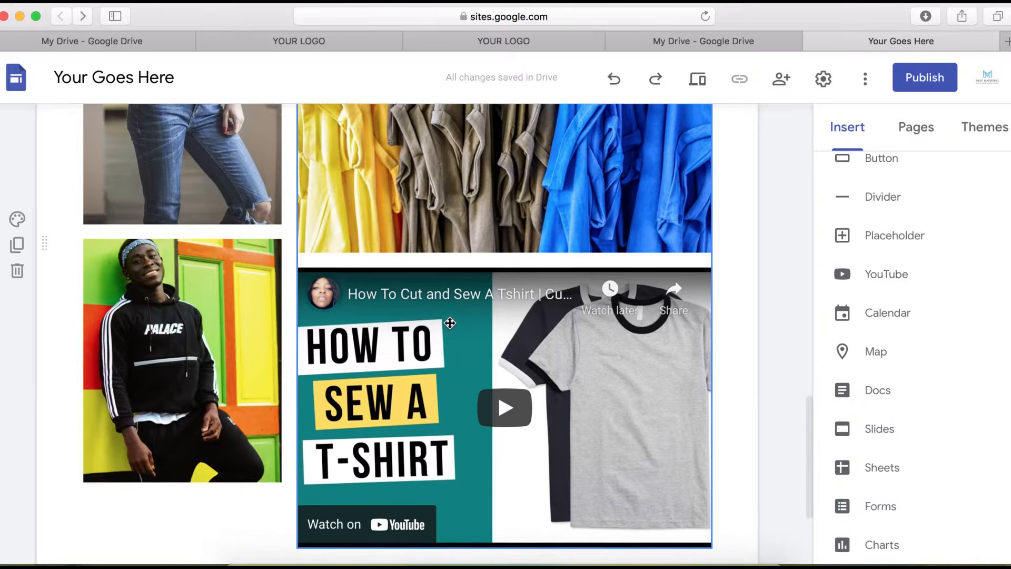
Enlarge the two stacked small photos so that their column ends level with the bottom of the video
{"action": "scroll", "coordinate": [449, 323], "scroll_direction": "down", "scroll_amount": 4}
{"action": "scroll", "coordinate": [203, 285], "scroll_direction": "up", "scroll_amount": 6}
{"action": "scroll", "coordinate": [203, 301], "scroll_direction": "down", "scroll_amount": 5}
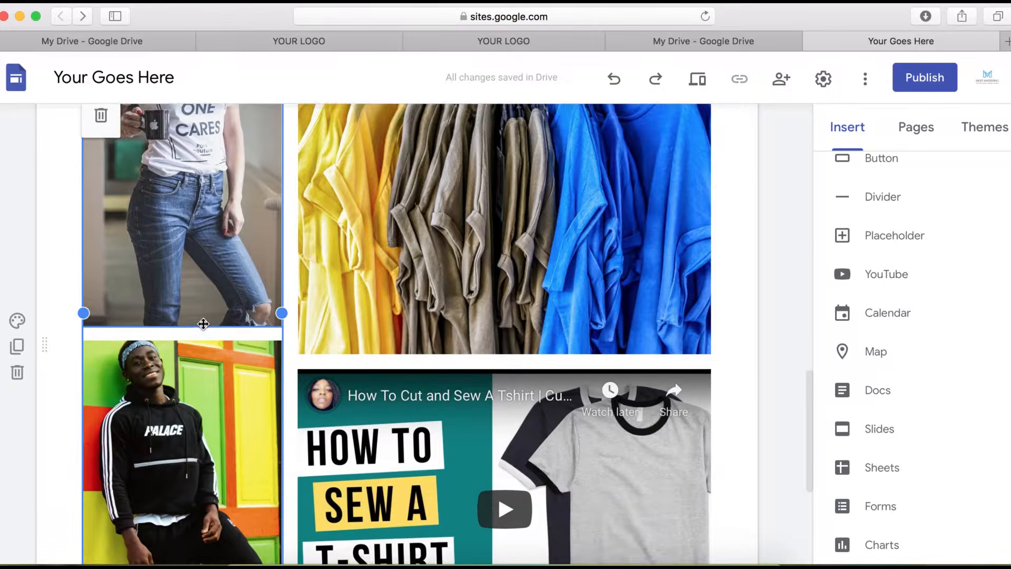
{"action": "left_click_drag", "start_coordinate": [182, 372], "coordinate": [185, 435]}
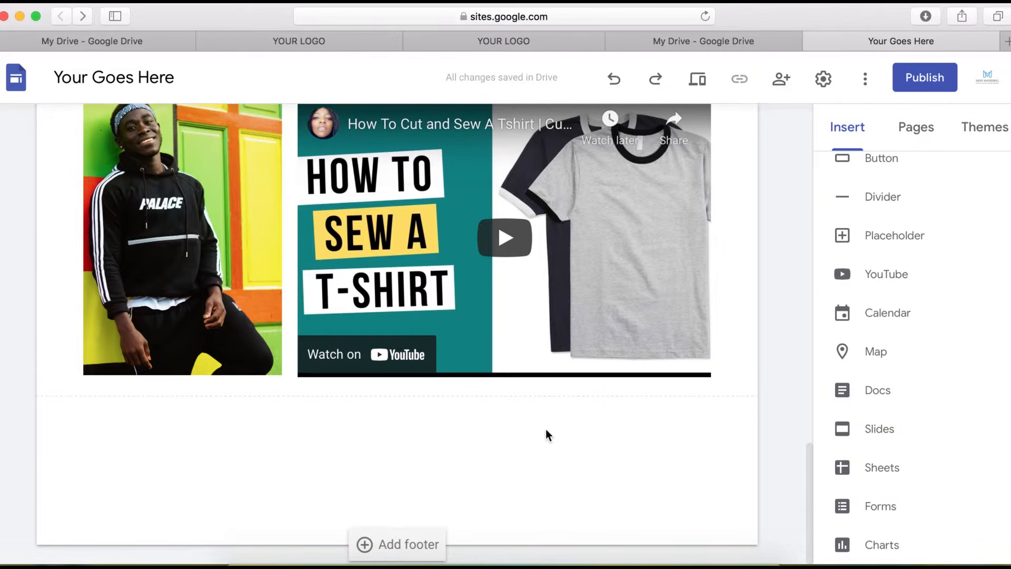
Embed the copied HTML code of the red MORE PRODUCTS button in a new section below the photos and video
{"action": "scroll", "coordinate": [880, 272], "scroll_direction": "up", "scroll_amount": 3}
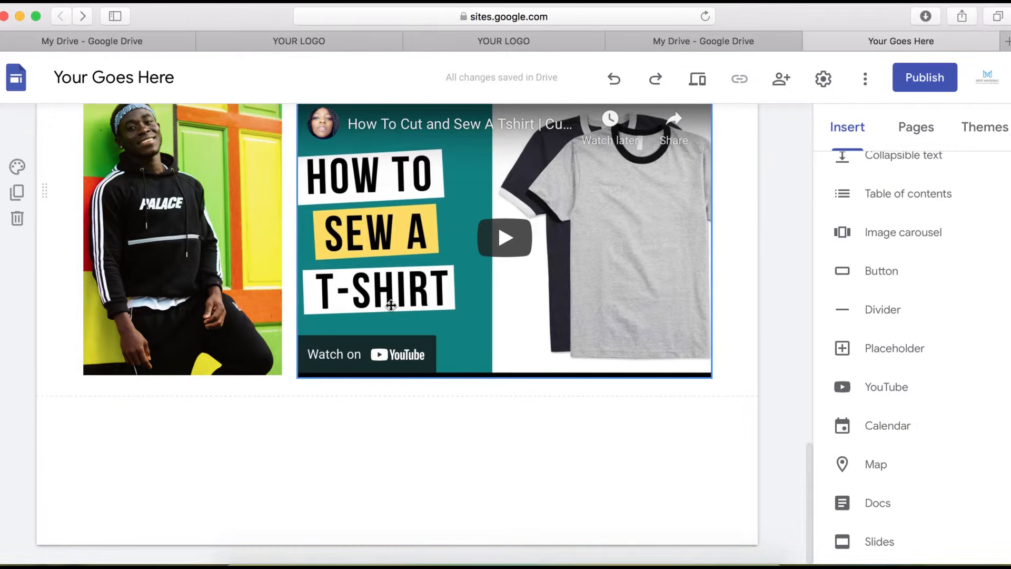
{"action": "double_click", "coordinate": [381, 425]}
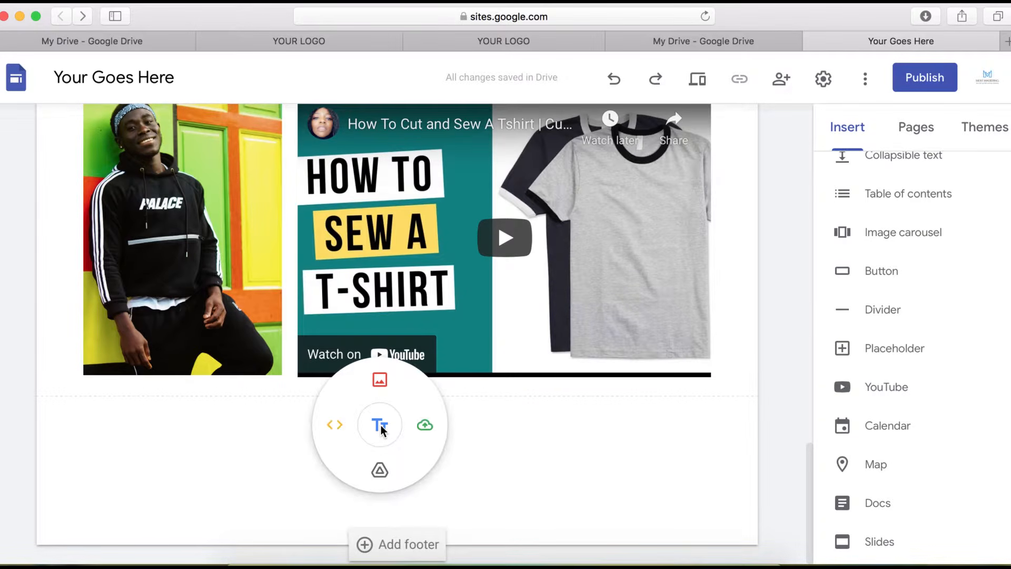
{"action": "left_click", "coordinate": [338, 428]}
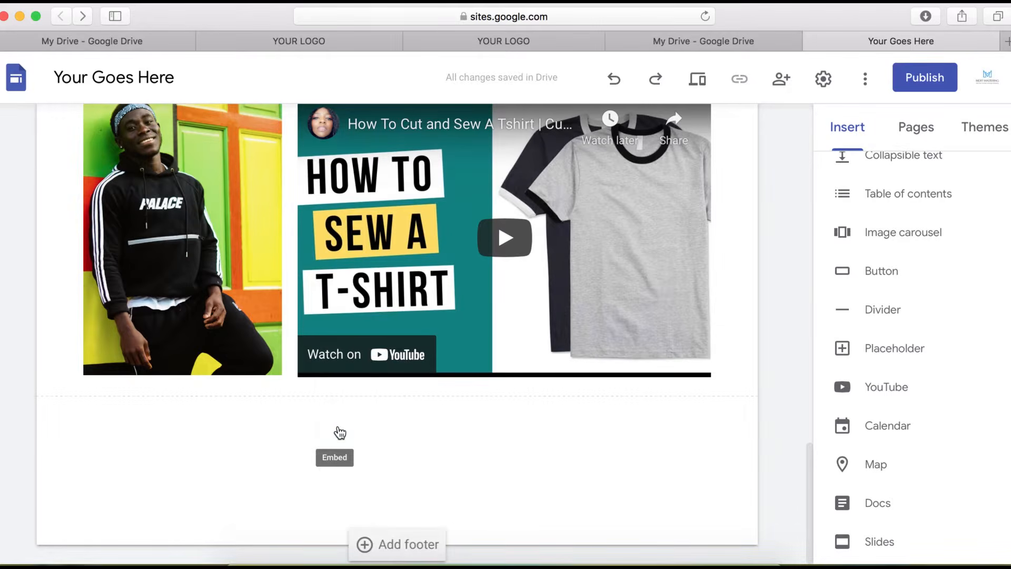
{"action": "left_click", "coordinate": [393, 266]}
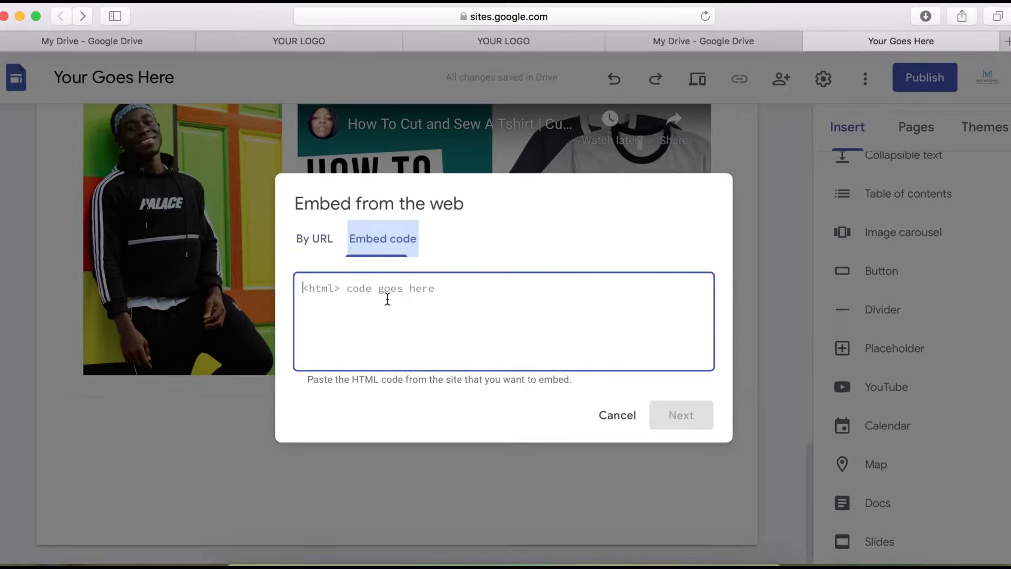
{"action": "key", "text": "super+v"}
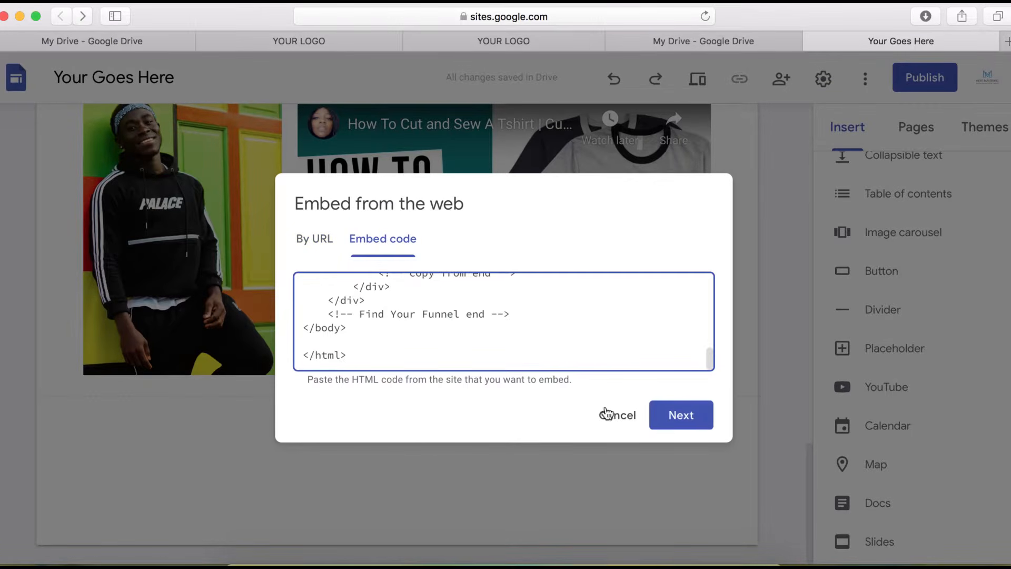
{"action": "left_click", "coordinate": [679, 418]}
{"action": "left_click", "coordinate": [679, 490]}
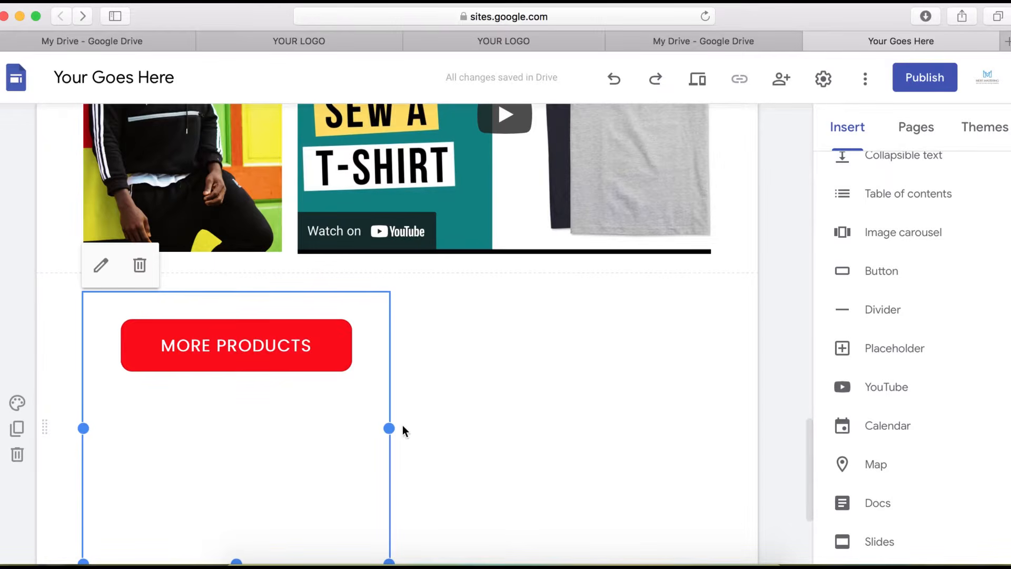
Shorten the embedded MORE PRODUCTS frame to fit the button and centre it horizontally in its section
{"action": "scroll", "coordinate": [277, 452], "scroll_direction": "down", "scroll_amount": 3}
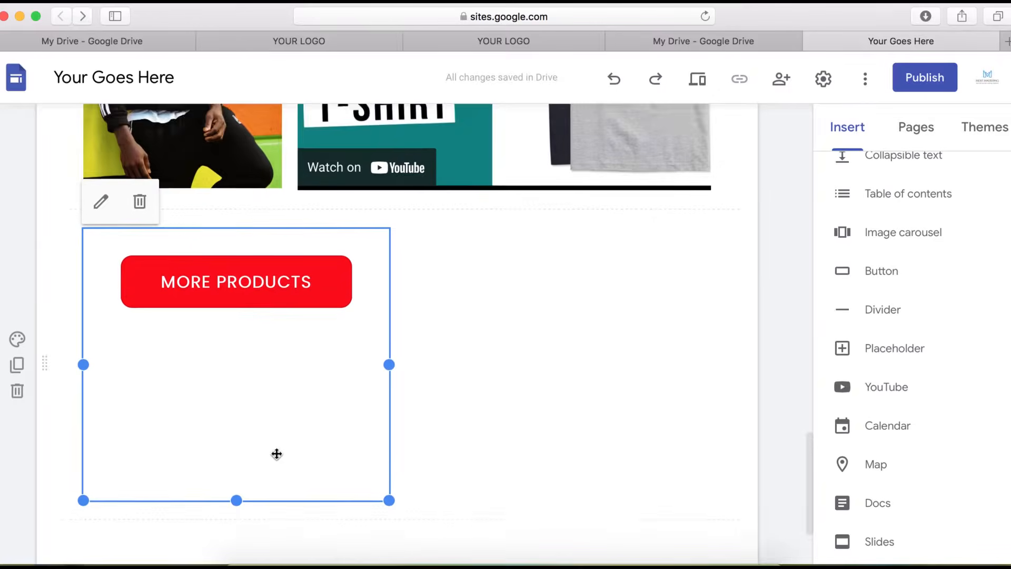
{"action": "left_click_drag", "start_coordinate": [237, 480], "coordinate": [351, 316]}
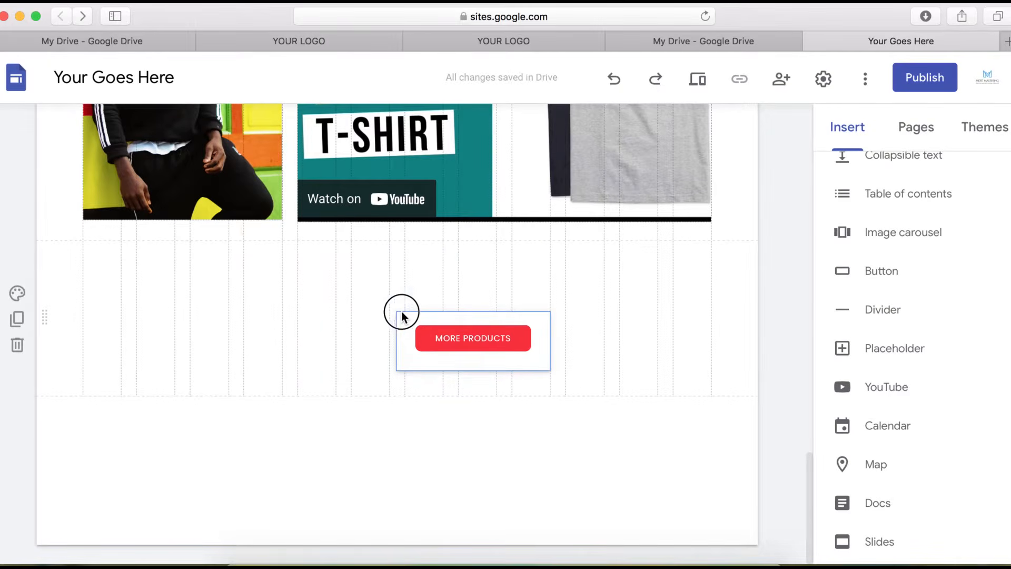
{"action": "left_click_drag", "start_coordinate": [402, 316], "coordinate": [415, 312]}
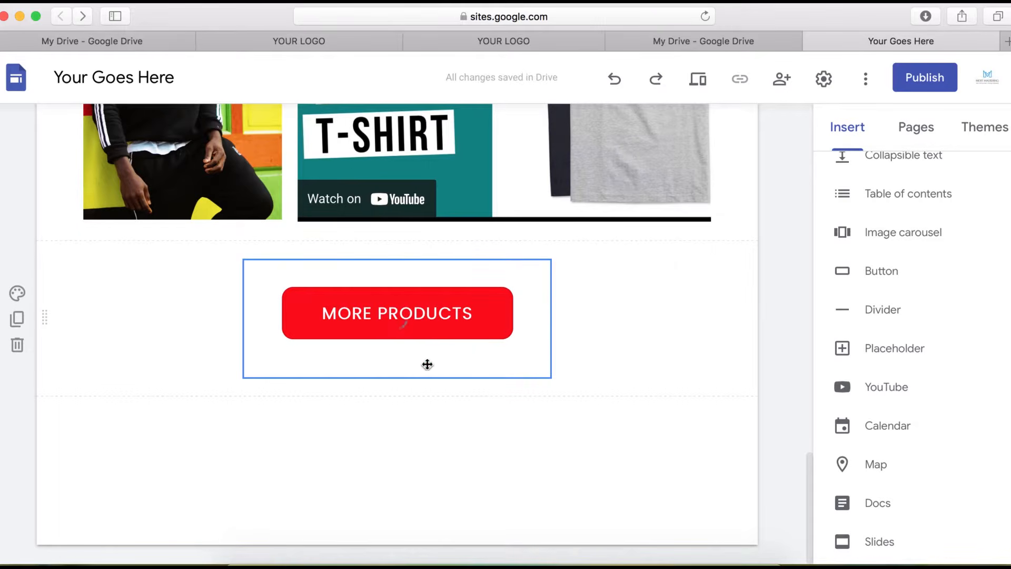
Insert a divider below the MORE PRODUCTS button section
{"action": "scroll", "coordinate": [542, 444], "scroll_direction": "up", "scroll_amount": 5}
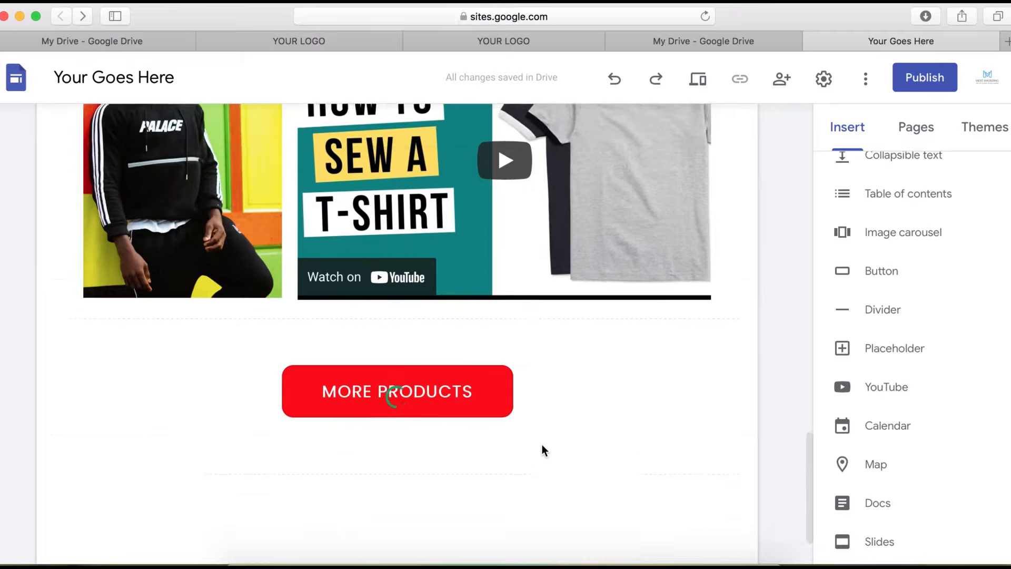
{"action": "scroll", "coordinate": [542, 444], "scroll_direction": "up", "scroll_amount": 4}
{"action": "scroll", "coordinate": [542, 445], "scroll_direction": "down", "scroll_amount": 8}
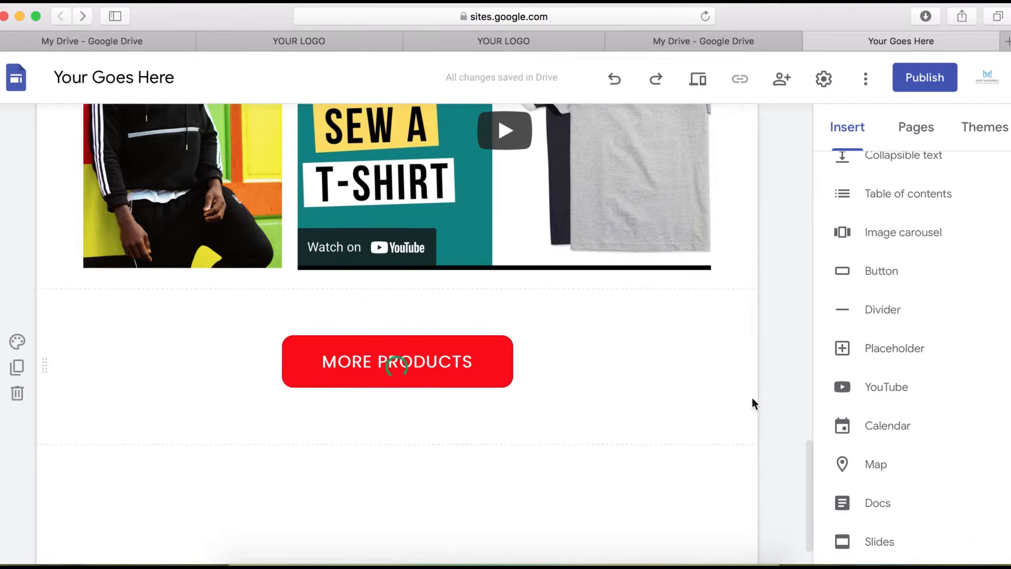
{"action": "left_click", "coordinate": [874, 314]}
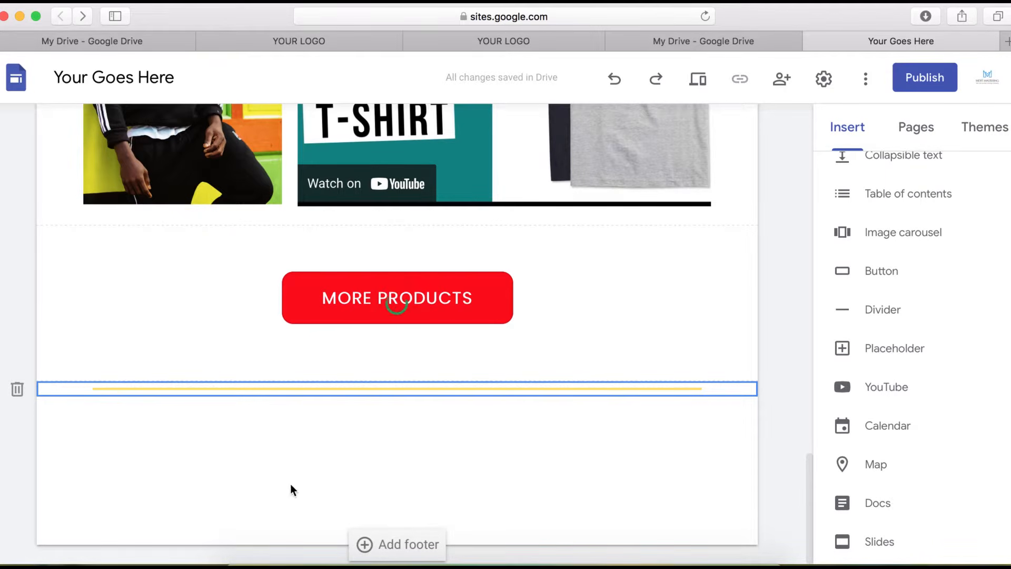
Upload the photo EmbeddedImage-5.jpg from Downloads into a new section below the divider
{"action": "double_click", "coordinate": [153, 454]}
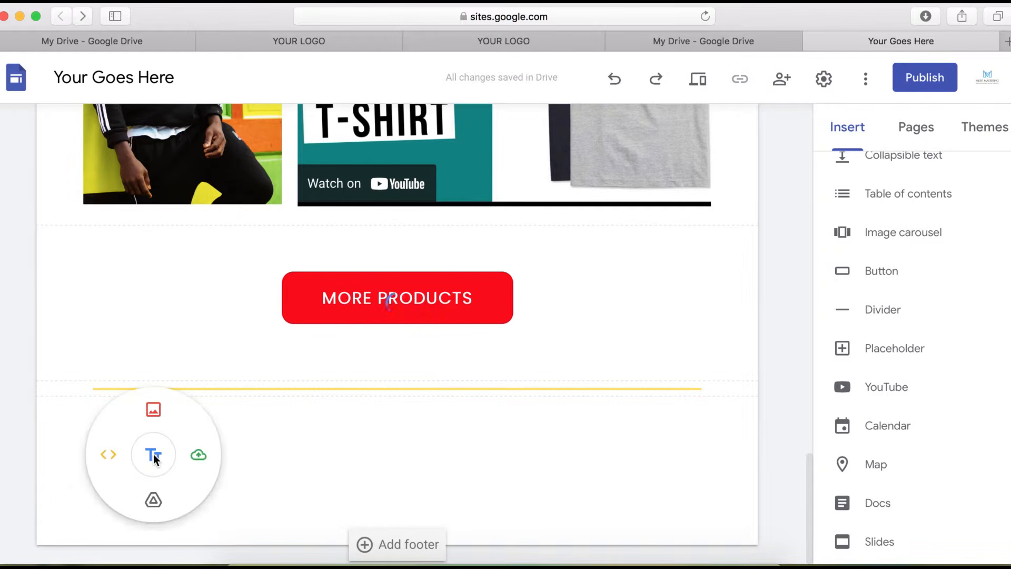
{"action": "left_click", "coordinate": [198, 457]}
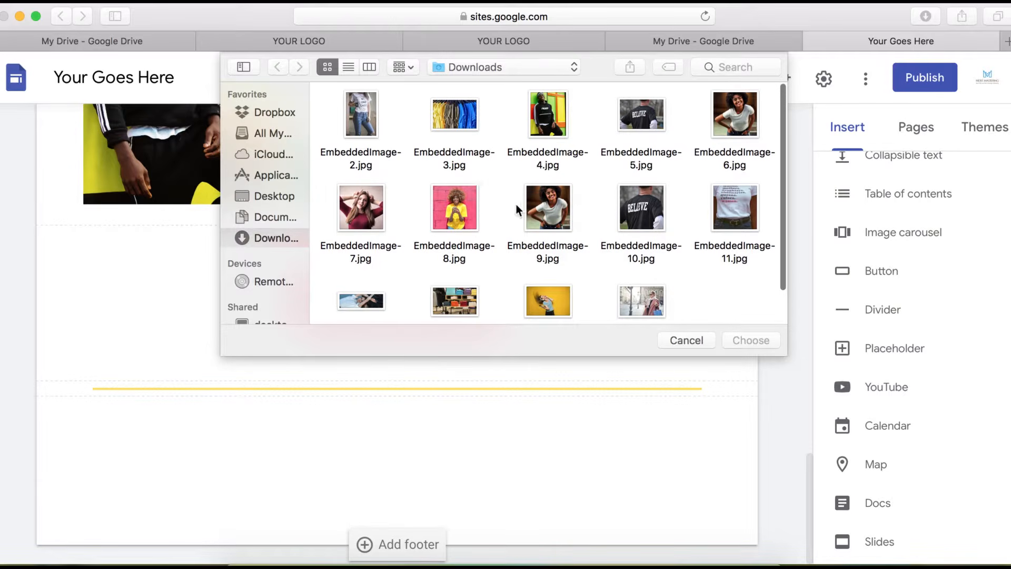
{"action": "left_click", "coordinate": [643, 213]}
{"action": "left_click", "coordinate": [649, 120]}
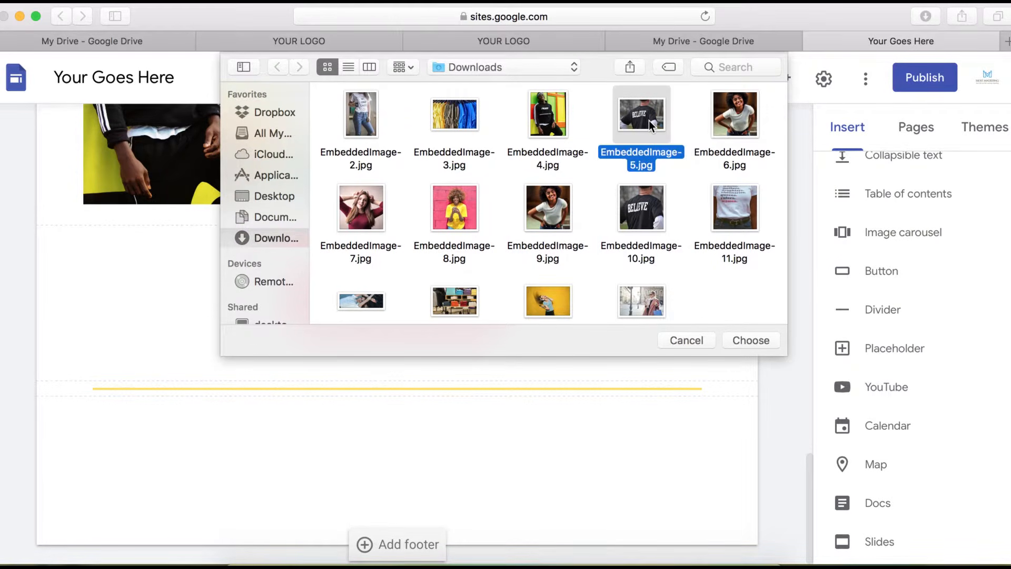
{"action": "left_click", "coordinate": [752, 340]}
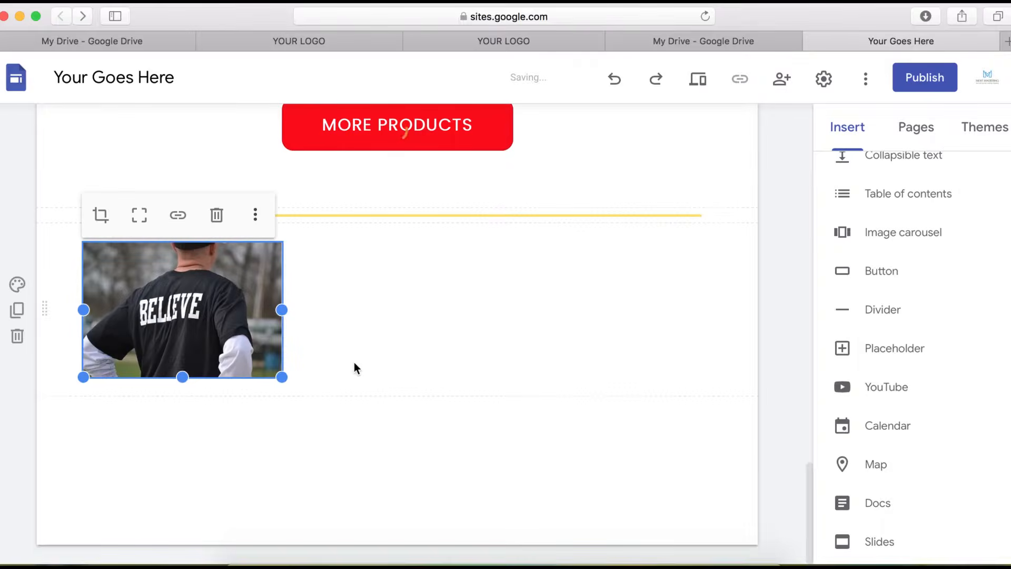
Enlarge the BELIEVE shirt photo to about two fifths of the content width and make it proportionally taller
{"action": "left_click_drag", "start_coordinate": [283, 311], "coordinate": [346, 311]}
{"action": "left_click_drag", "start_coordinate": [210, 377], "coordinate": [214, 423]}
{"action": "left_click", "coordinate": [446, 332]}
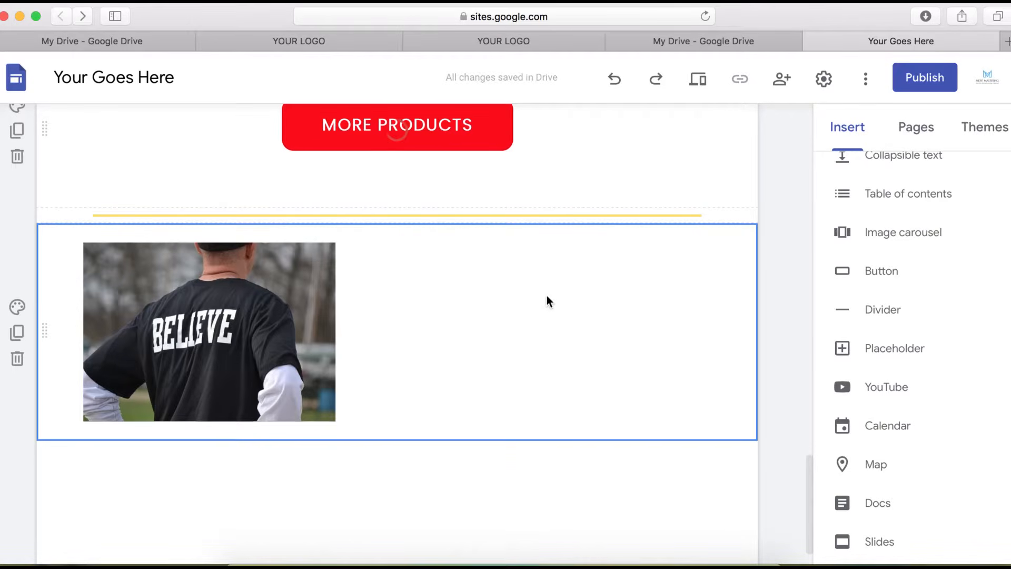
Add a text box beside the BELIEVE shirt photo with the title-style text "TRANSFORM NOW"
{"action": "double_click", "coordinate": [497, 258]}
{"action": "left_click", "coordinate": [497, 258]}
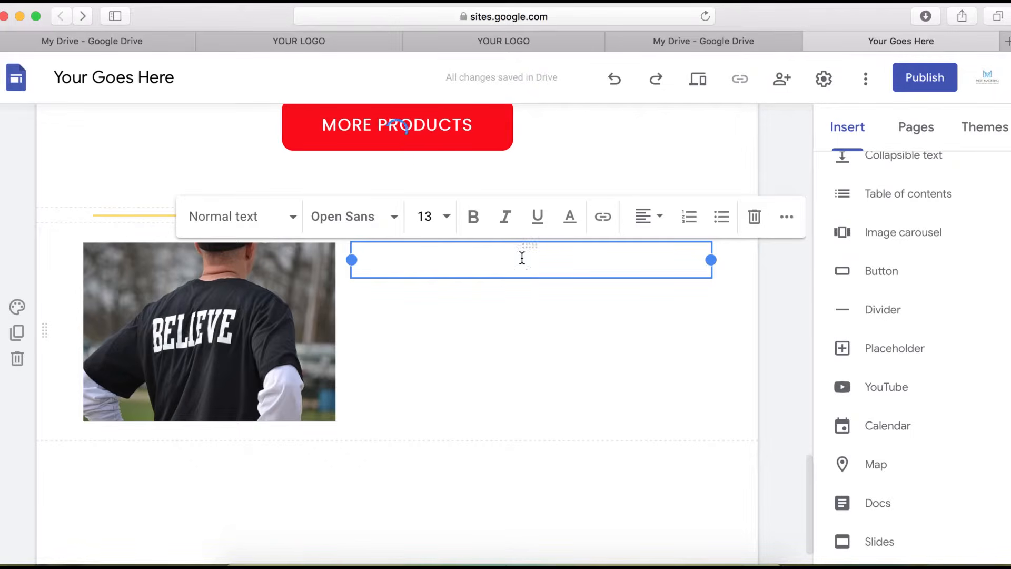
{"action": "type", "text": "TRANSFORM NOW"}
{"action": "key", "text": "BackSpace"}
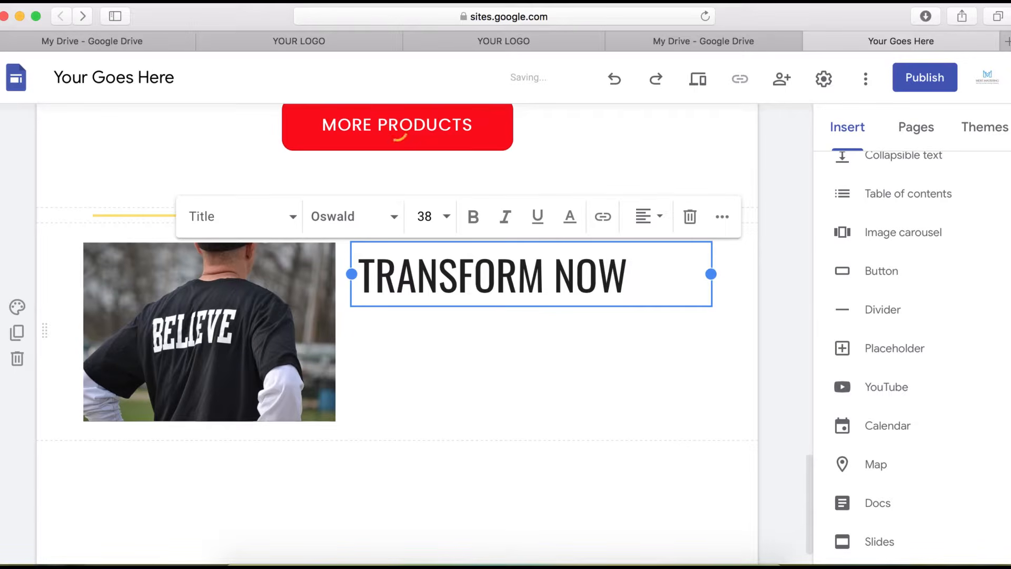
{"action": "left_click", "coordinate": [474, 356]}
Add the sub-heading "New, Personalised Workouts for Gym or Home, every time you train." directly beneath TRANSFORM NOW, without a blank line
{"action": "left_click", "coordinate": [606, 279]}
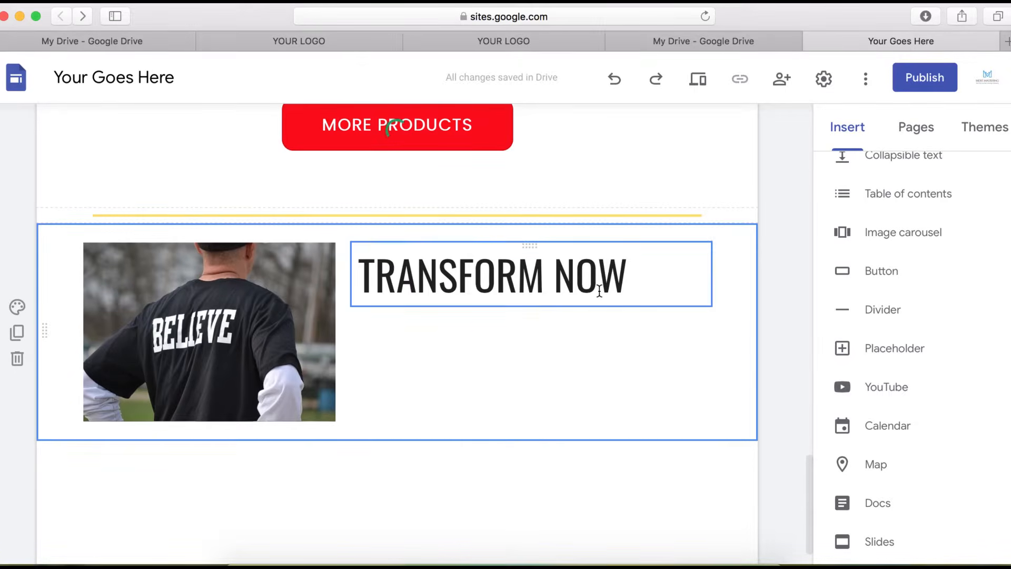
{"action": "type", "text": "New, Personalised Workouts for Gym or Home, every time you train."}
{"action": "key", "text": "BackSpace"}
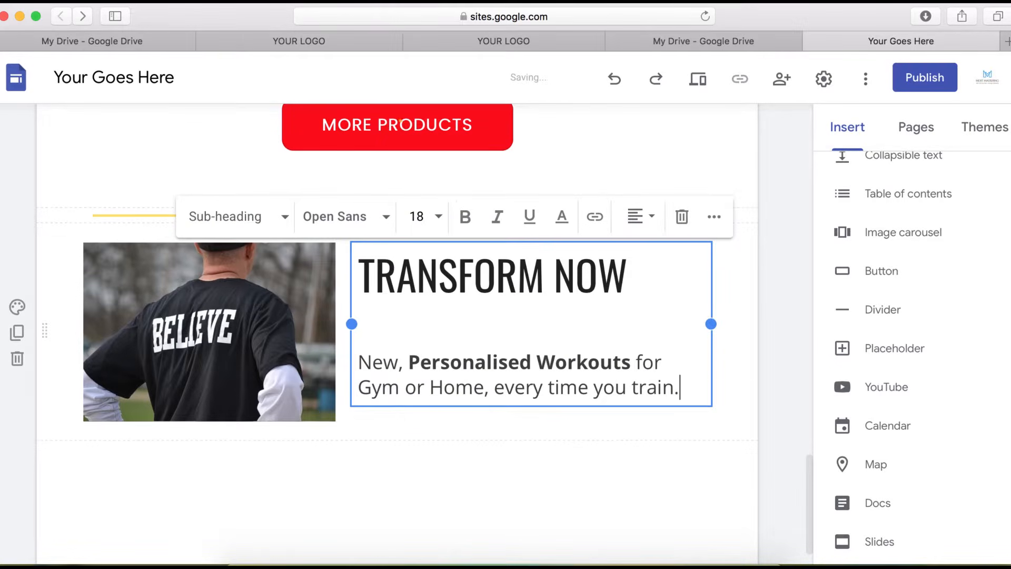
{"action": "key", "text": "BackSpace"}
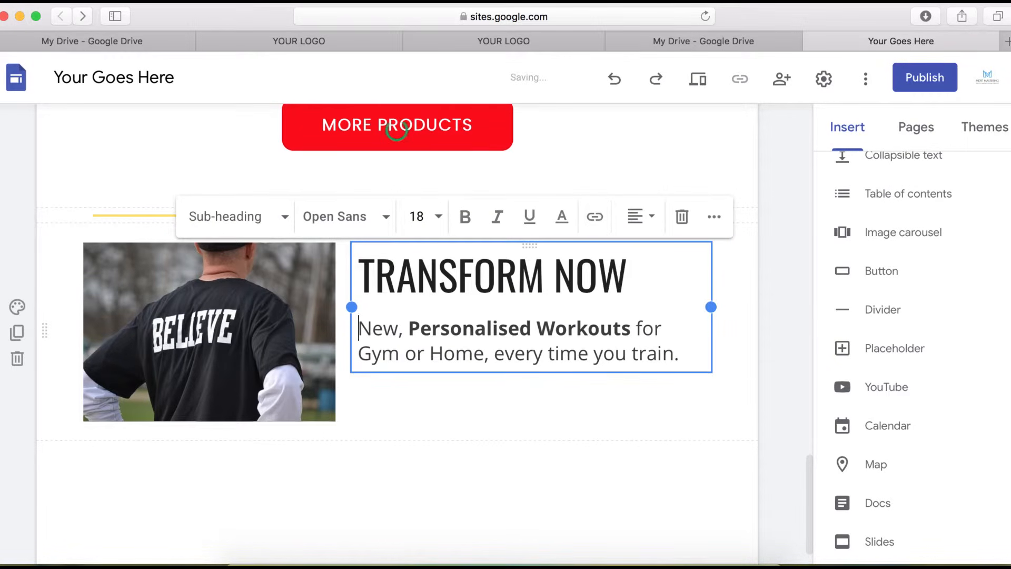
{"action": "left_click", "coordinate": [428, 437]}
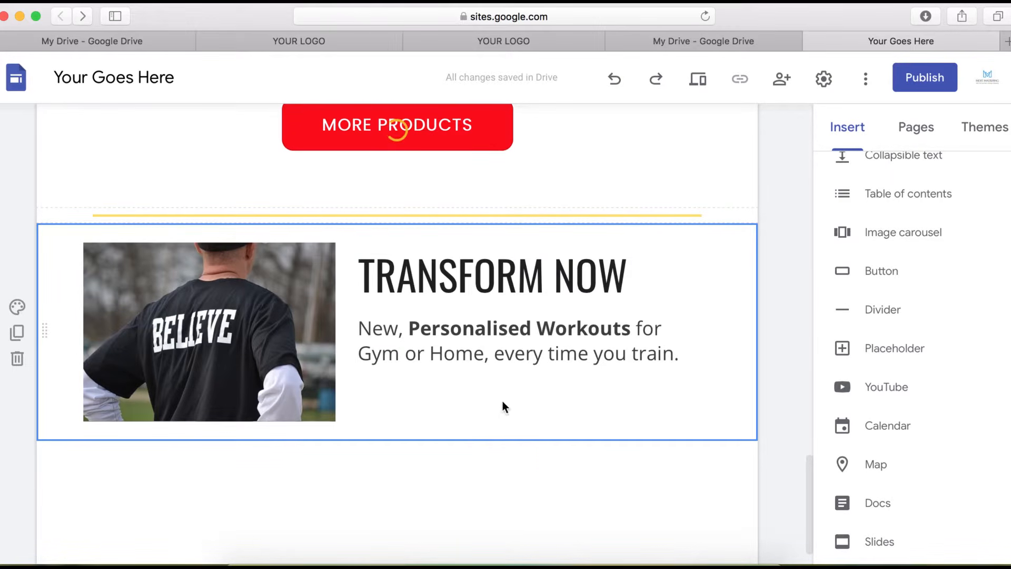
Apply the Emphasis 2 background to the TRANSFORM NOW section and insert a divider beneath it
{"action": "left_click", "coordinate": [19, 311]}
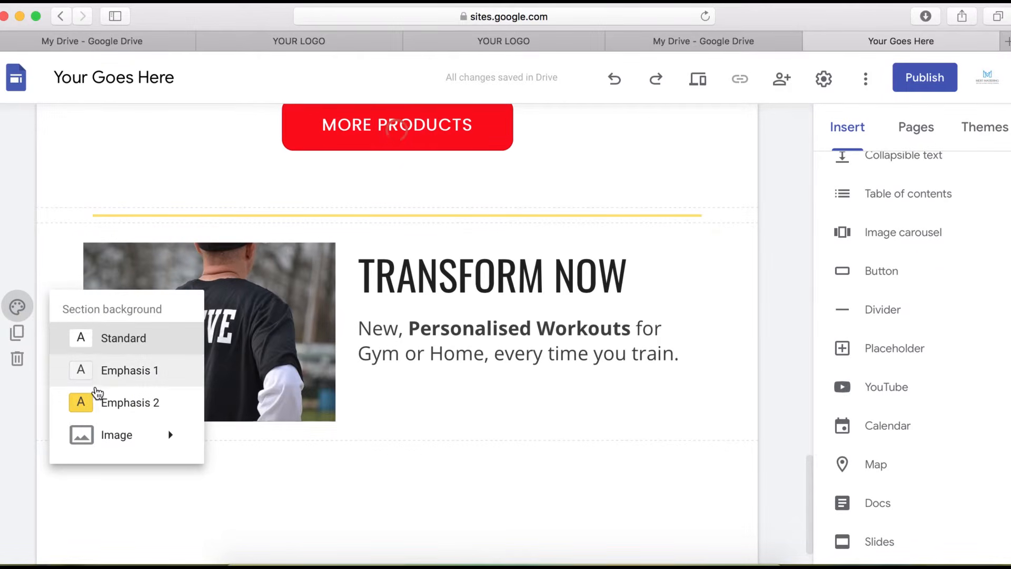
{"action": "mouse_move", "coordinate": [92, 429]}
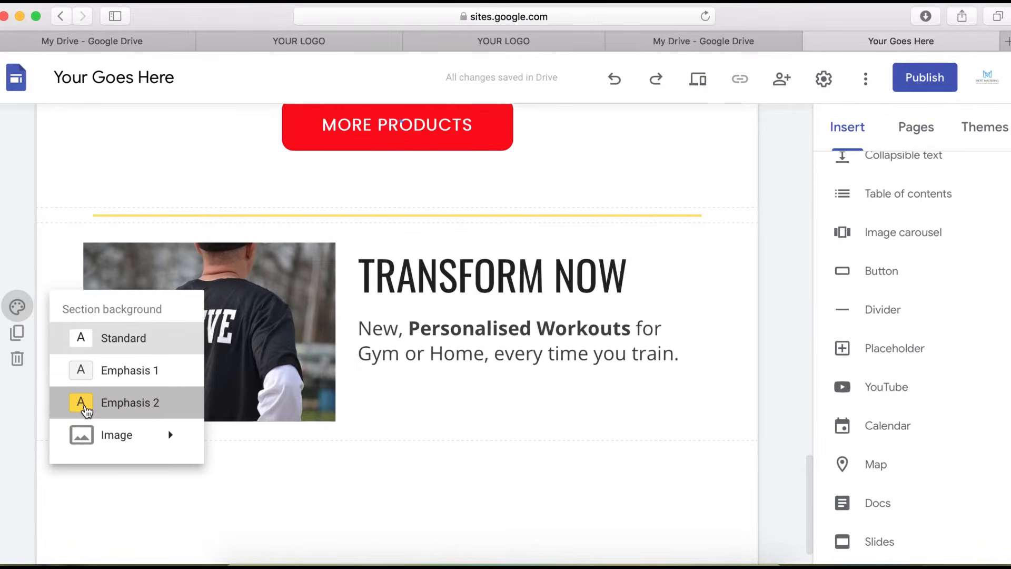
{"action": "left_click", "coordinate": [85, 406]}
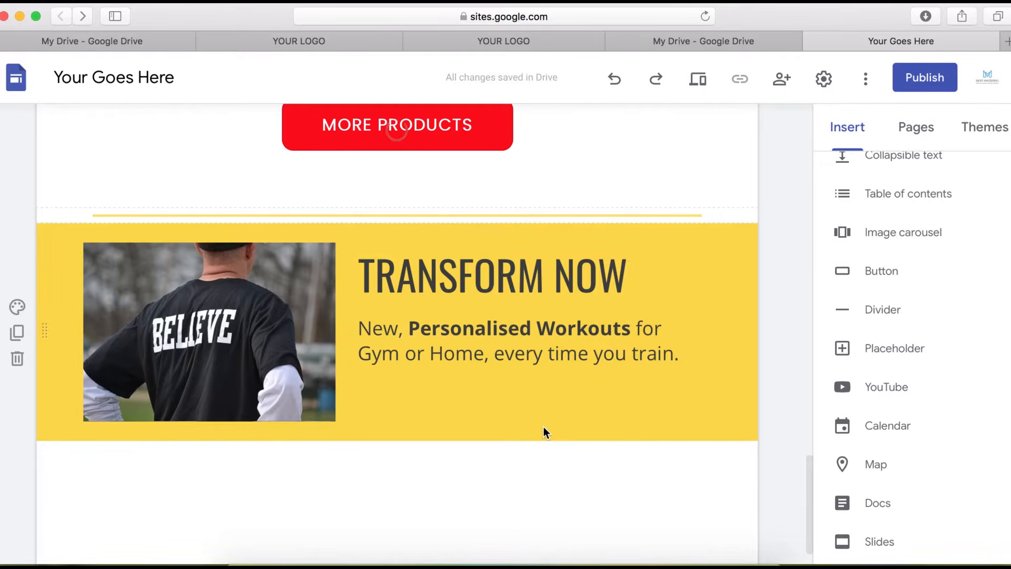
{"action": "scroll", "coordinate": [544, 427], "scroll_direction": "down", "scroll_amount": 2}
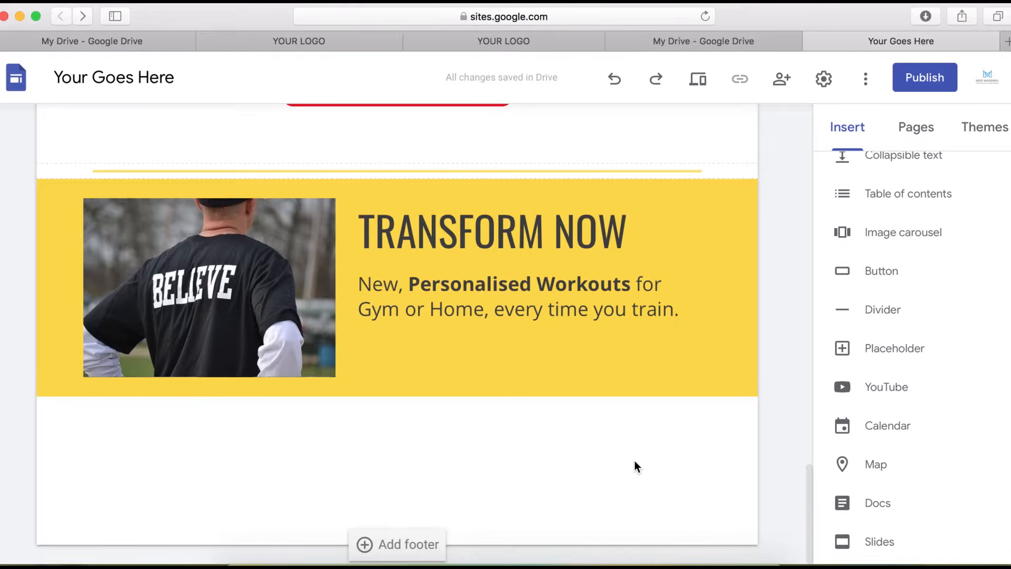
{"action": "left_click", "coordinate": [871, 315]}
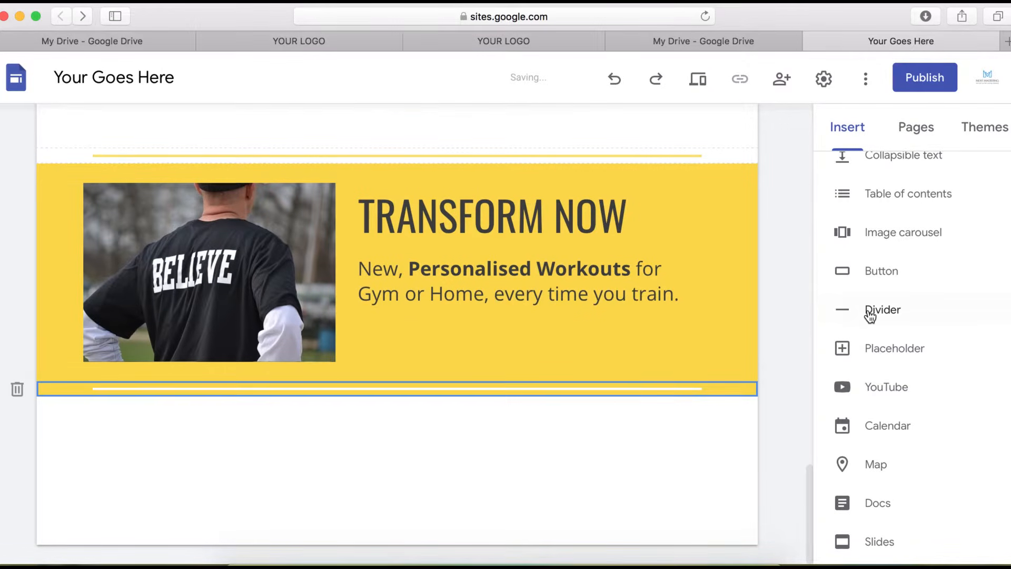
Add a text box below the divider and paste the centred bold heading "30 DAYS FREE TRIAL" into it
{"action": "double_click", "coordinate": [321, 459]}
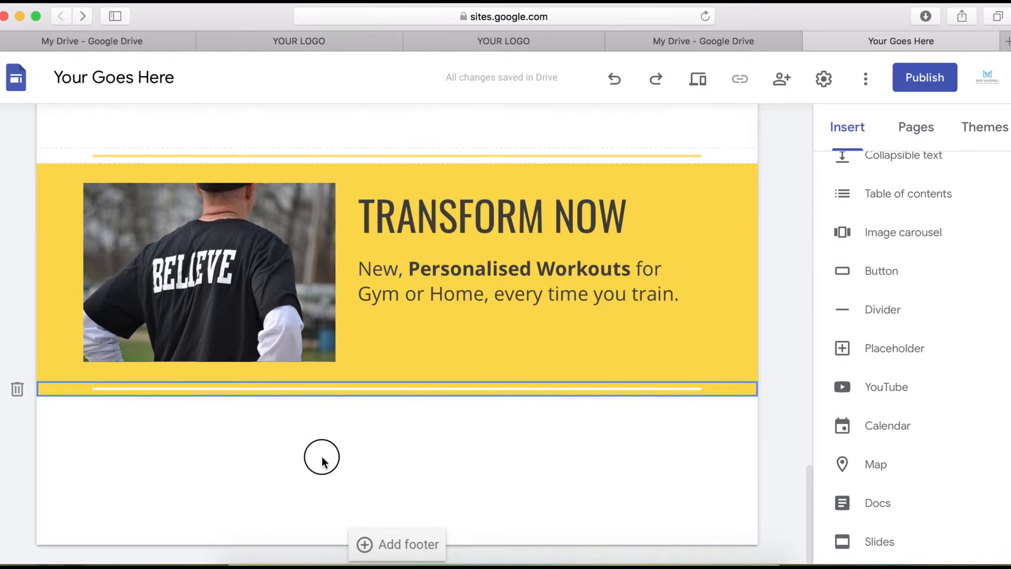
{"action": "left_click", "coordinate": [322, 457]}
{"action": "left_click", "coordinate": [346, 350]}
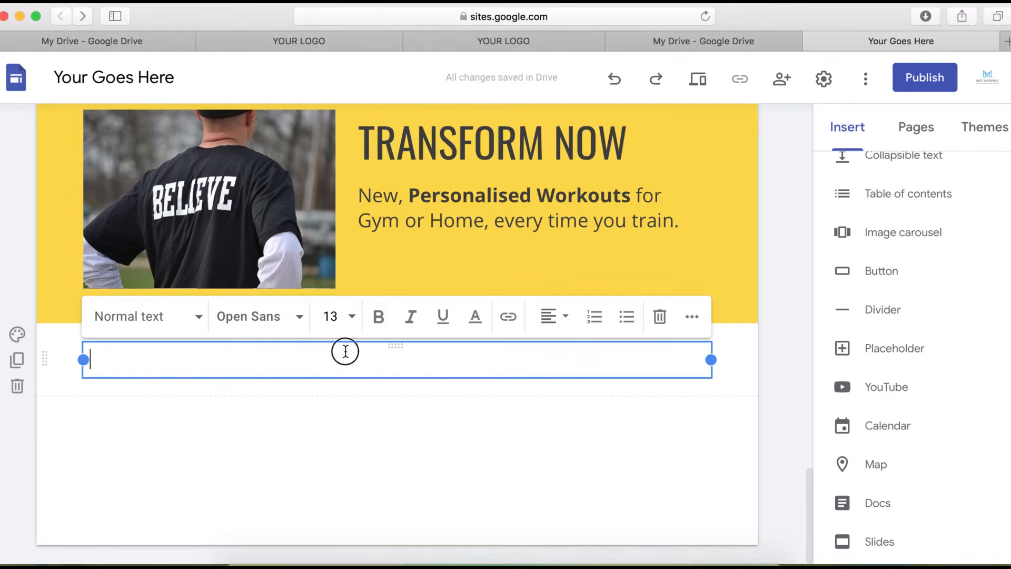
{"action": "right_click", "coordinate": [346, 350]}
{"action": "left_click", "coordinate": [374, 390]}
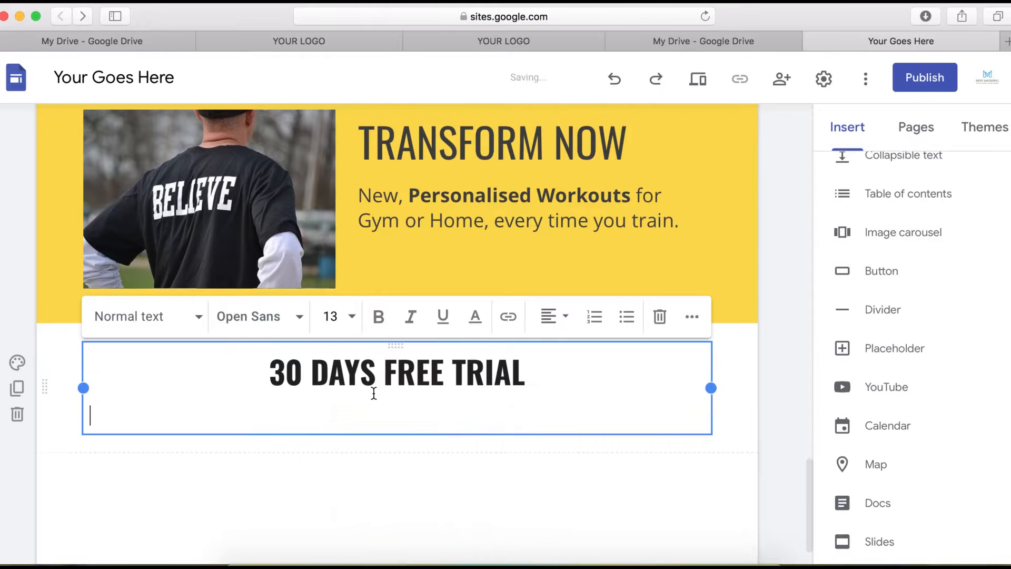
Give the 30 DAYS FREE TRIAL section the Emphasis 2 background and insert a divider beneath it
{"action": "left_click", "coordinate": [18, 346]}
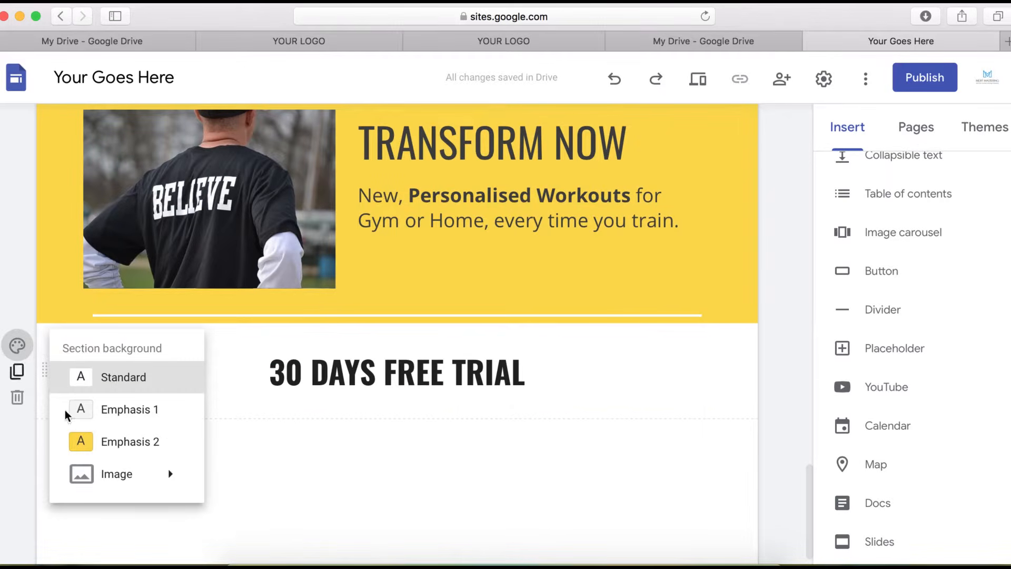
{"action": "left_click", "coordinate": [92, 439]}
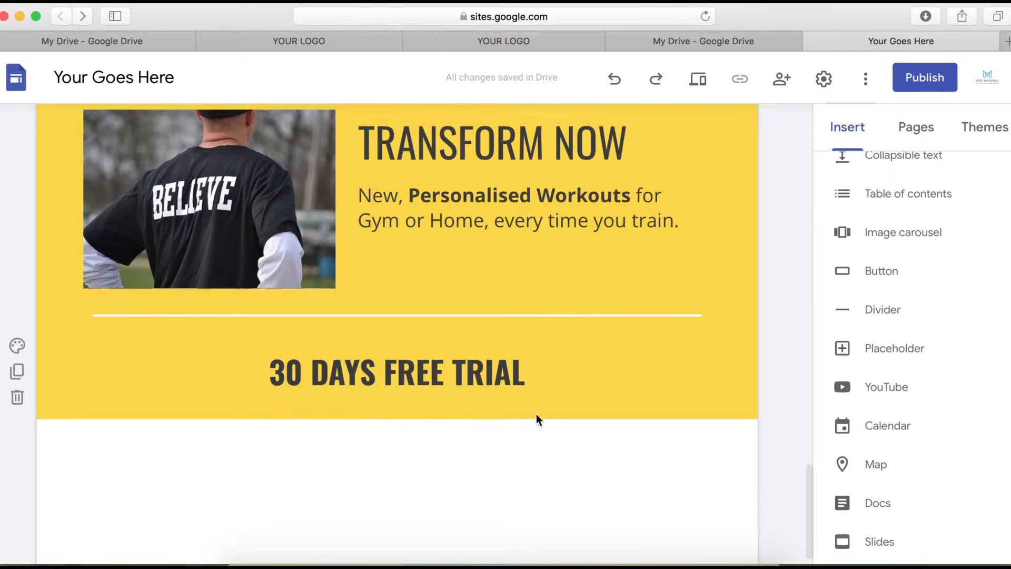
{"action": "left_click", "coordinate": [870, 315]}
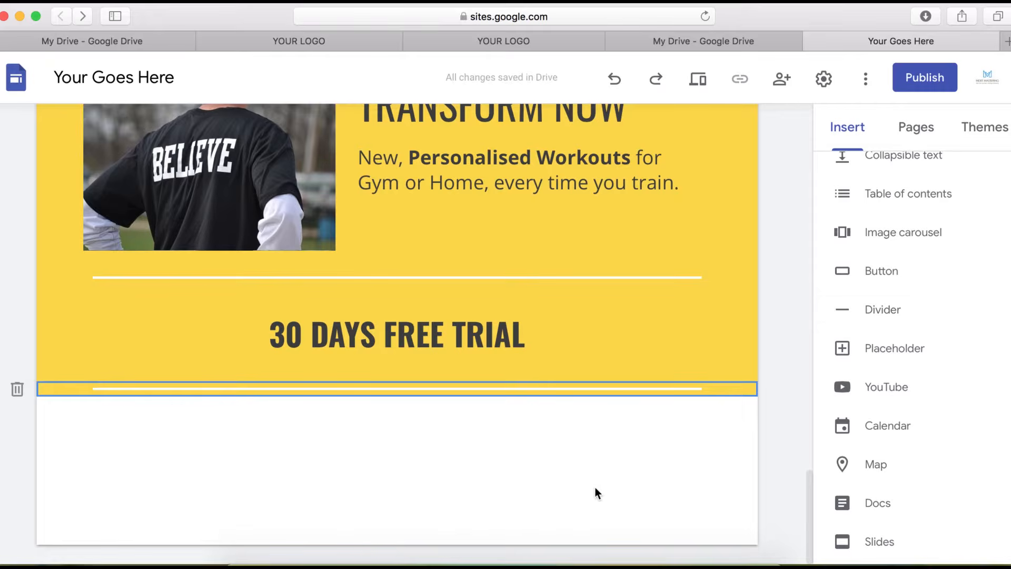
{"action": "left_click", "coordinate": [626, 476]}
Insert the layout with three images, each with a heading and text, below the last divider
{"action": "scroll", "coordinate": [626, 477], "scroll_direction": "up", "scroll_amount": 3}
{"action": "scroll", "coordinate": [626, 477], "scroll_direction": "down", "scroll_amount": 3}
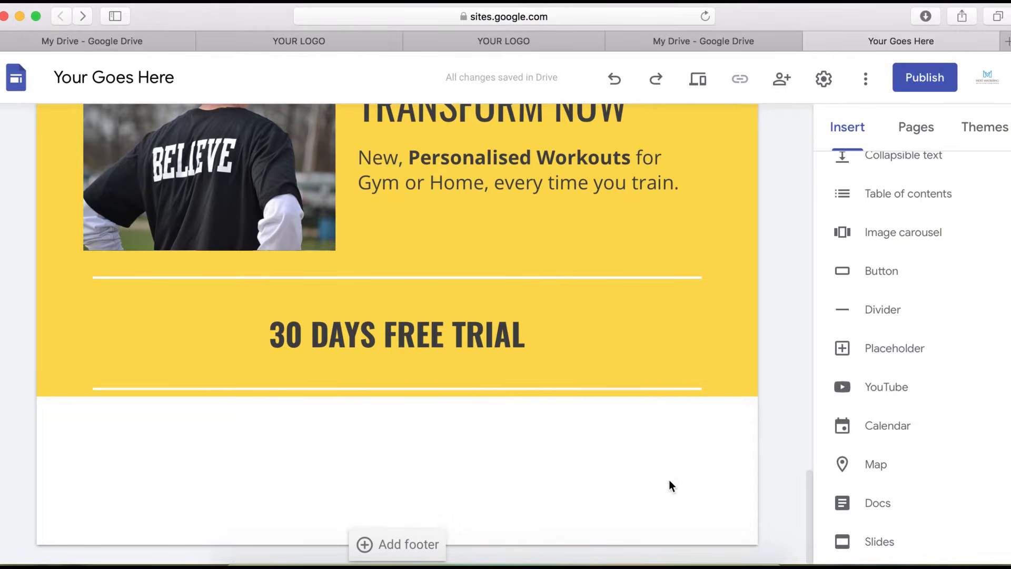
{"action": "scroll", "coordinate": [924, 291], "scroll_direction": "up", "scroll_amount": 10}
{"action": "scroll", "coordinate": [924, 292], "scroll_direction": "down", "scroll_amount": 2}
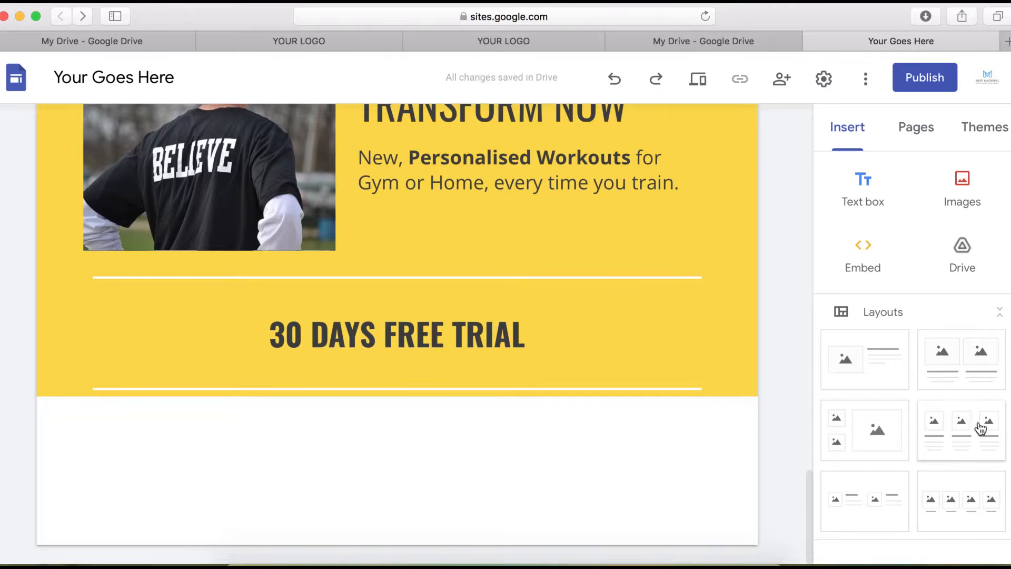
{"action": "scroll", "coordinate": [960, 505], "scroll_direction": "down", "scroll_amount": 1}
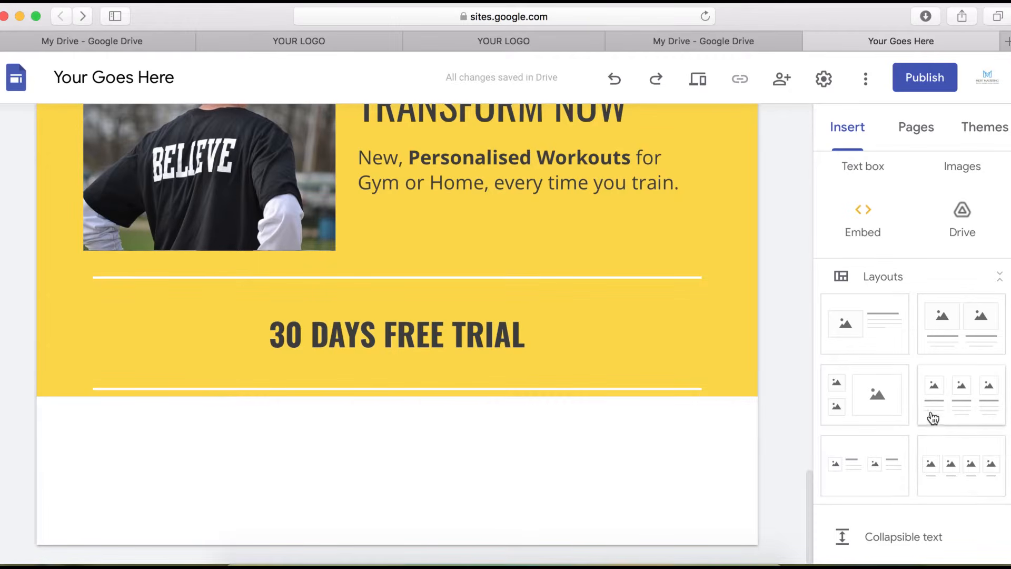
{"action": "left_click", "coordinate": [978, 402]}
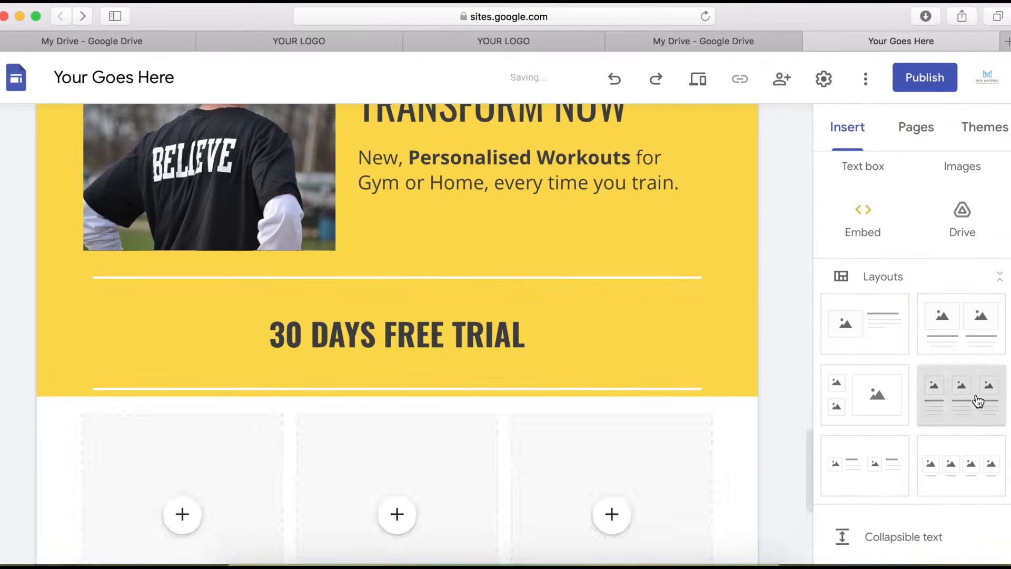
{"action": "scroll", "coordinate": [549, 453], "scroll_direction": "down", "scroll_amount": 2}
{"action": "scroll", "coordinate": [551, 455], "scroll_direction": "down", "scroll_amount": 2}
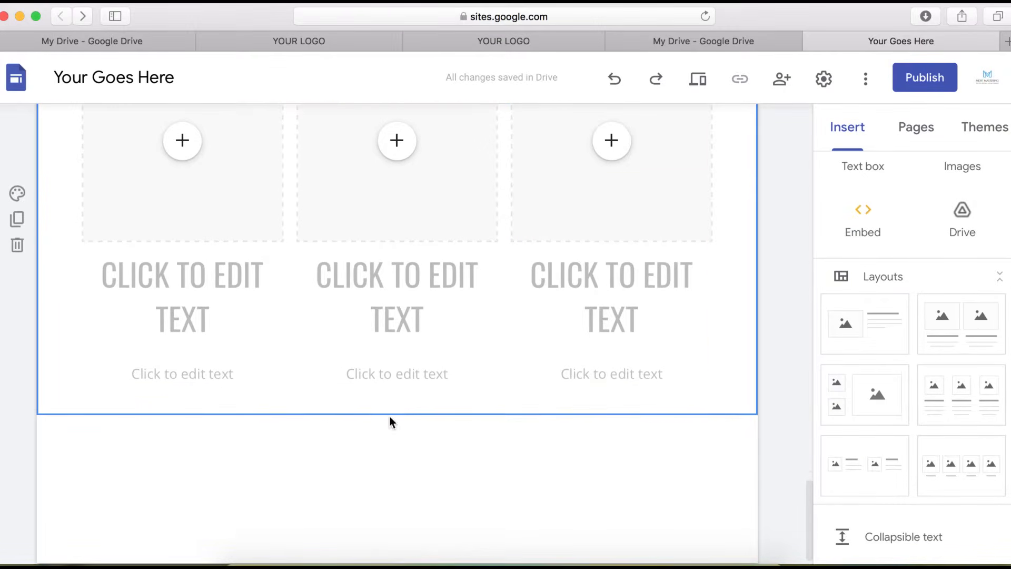
Fill the first column's body text with "JOIN", "JOIN & SAVE 30%" and the price "$29.99"
{"action": "left_click", "coordinate": [192, 284]}
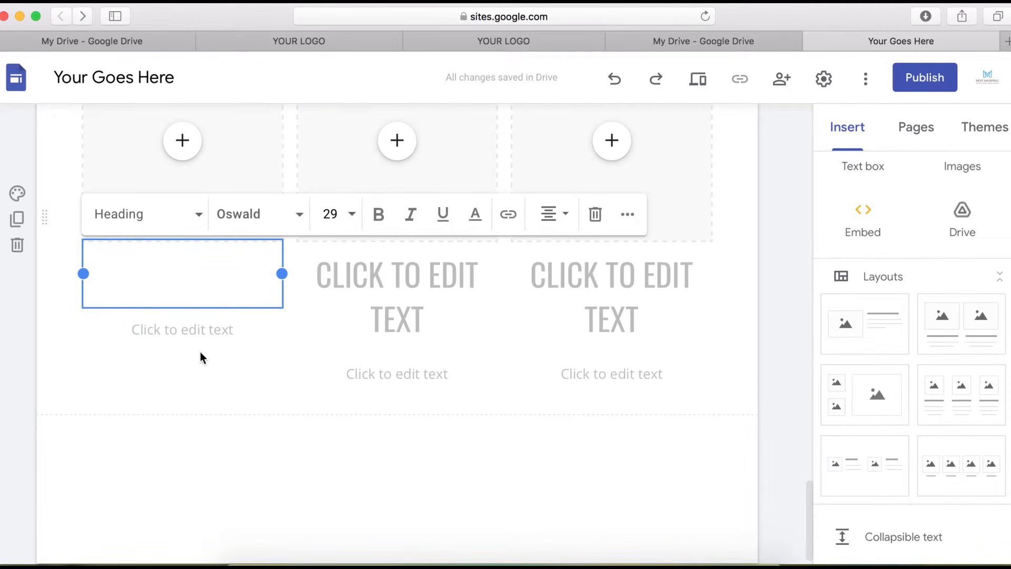
{"action": "left_click", "coordinate": [191, 334]}
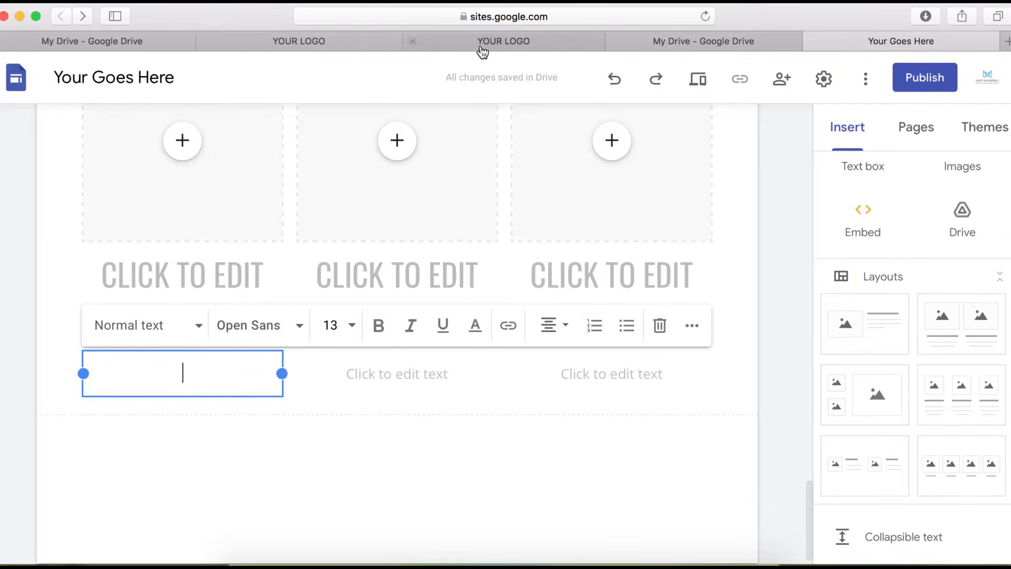
{"action": "type", "text": "JOIN JOIN & SAVE 30% $29.99"}
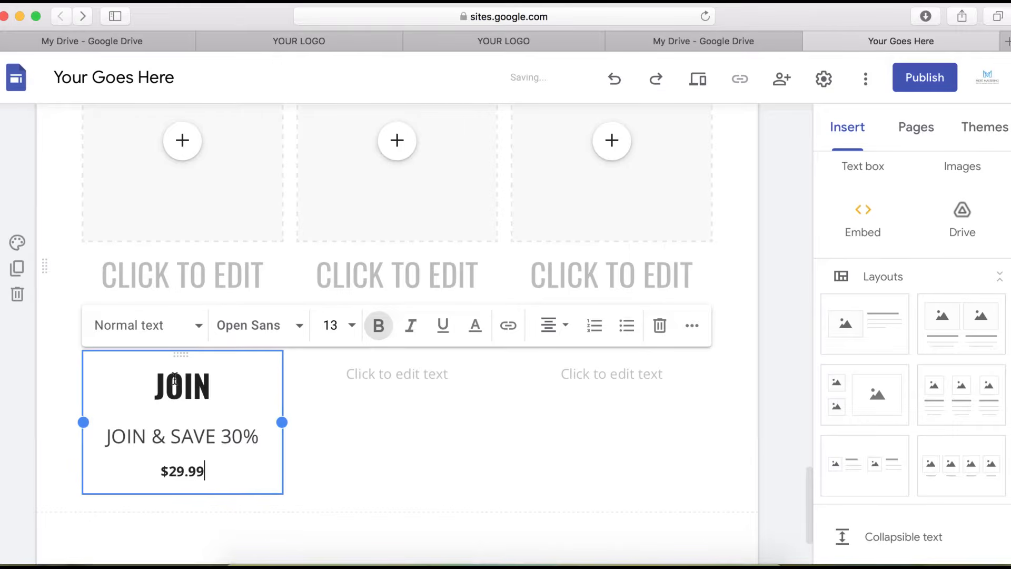
{"action": "left_click_drag", "start_coordinate": [160, 473], "coordinate": [178, 473]}
{"action": "left_click", "coordinate": [210, 473]}
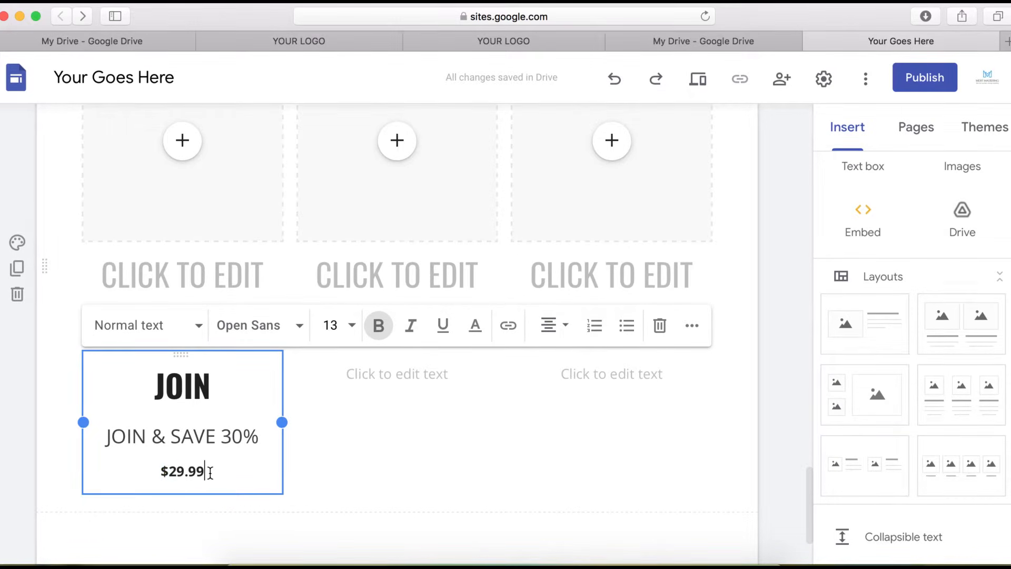
{"action": "left_click", "coordinate": [344, 451]}
Delete the unused heading placeholder above JOIN in the first column
{"action": "scroll", "coordinate": [249, 497], "scroll_direction": "down", "scroll_amount": 3}
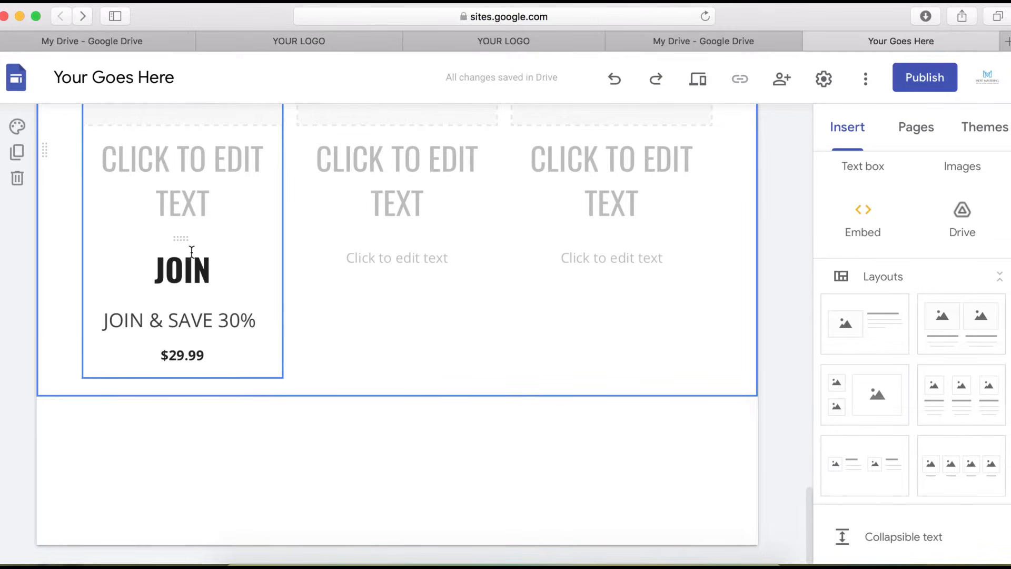
{"action": "scroll", "coordinate": [196, 216], "scroll_direction": "up", "scroll_amount": 2}
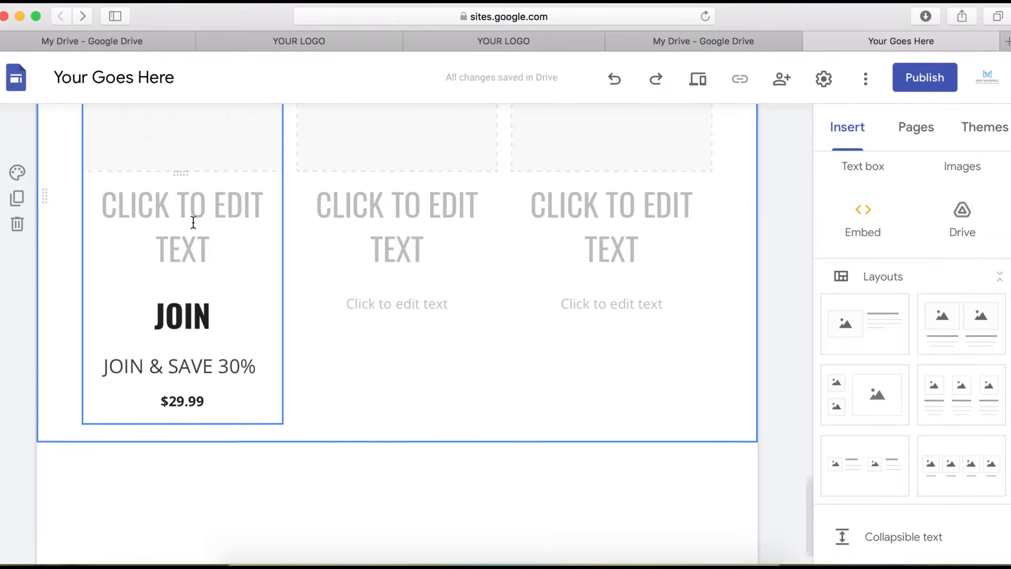
{"action": "left_click", "coordinate": [192, 262]}
{"action": "key", "text": "BackSpace"}
{"action": "left_click", "coordinate": [209, 368]}
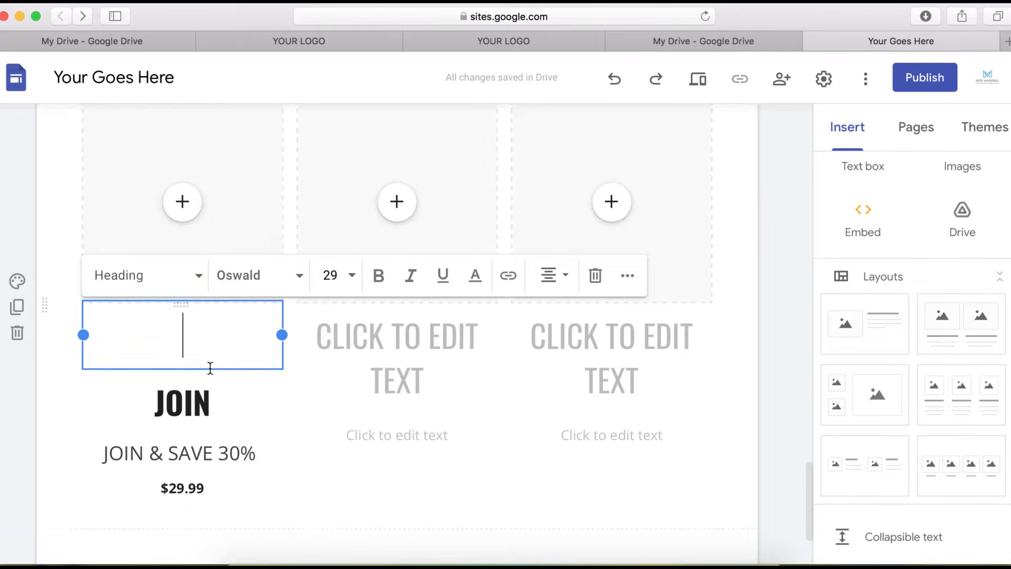
{"action": "left_click", "coordinate": [596, 275]}
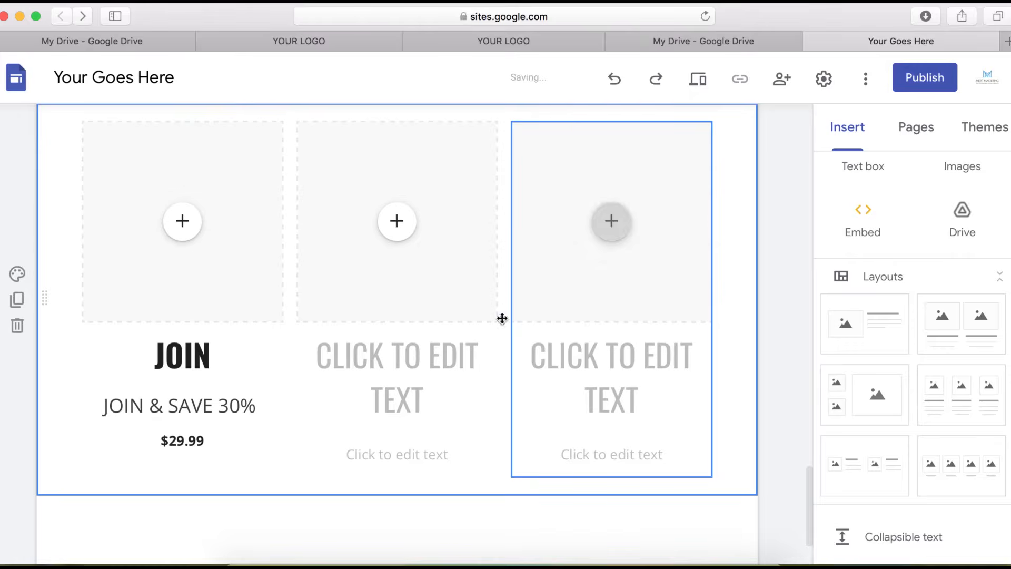
Delete the unused heading placeholders in the second and third columns of the three-image layout
{"action": "left_click", "coordinate": [411, 365]}
{"action": "left_click", "coordinate": [690, 294]}
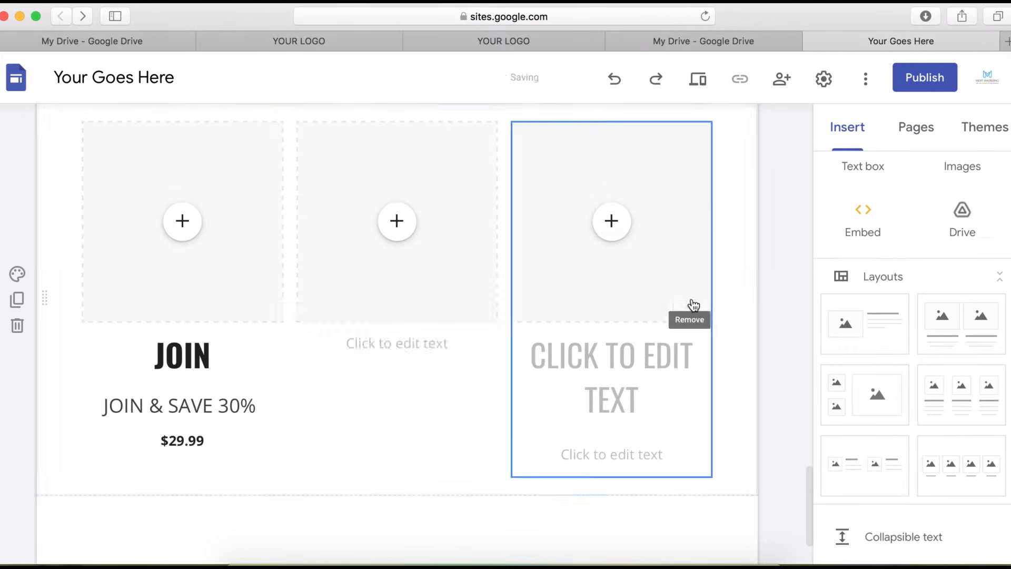
{"action": "left_click", "coordinate": [612, 354]}
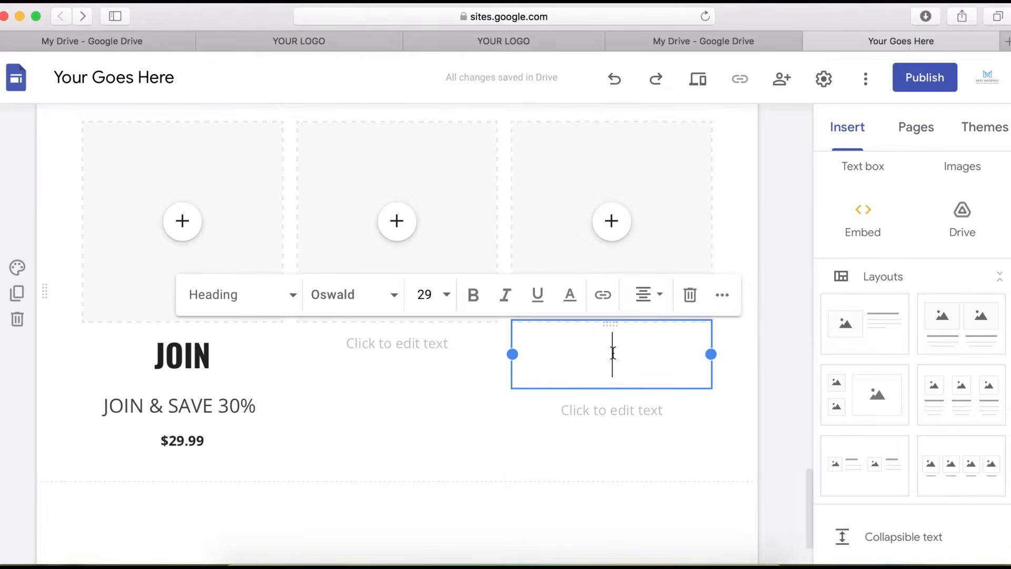
{"action": "left_click", "coordinate": [690, 295]}
Fill the second column with "TRY", "30 DAYS FREE TRIAL" and "$29.99", and the third with "ENJOY", "REACH YOUR GOALS" and "$29.99"
{"action": "left_click", "coordinate": [213, 441]}
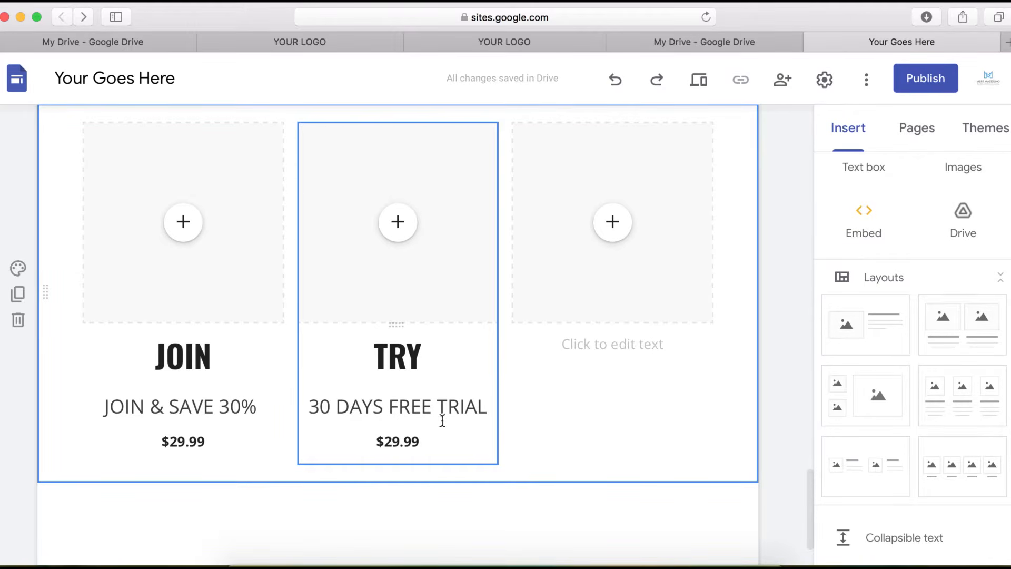
{"action": "left_click", "coordinate": [613, 345]}
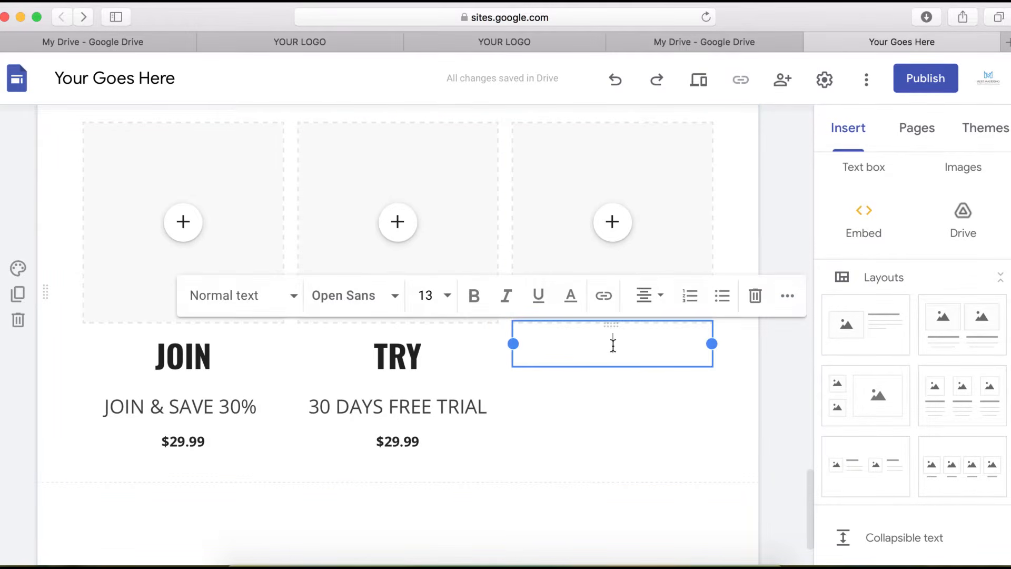
{"action": "type", "text": "ENJOY REACH YOUR GOALS $29.99"}
{"action": "left_click", "coordinate": [751, 435]}
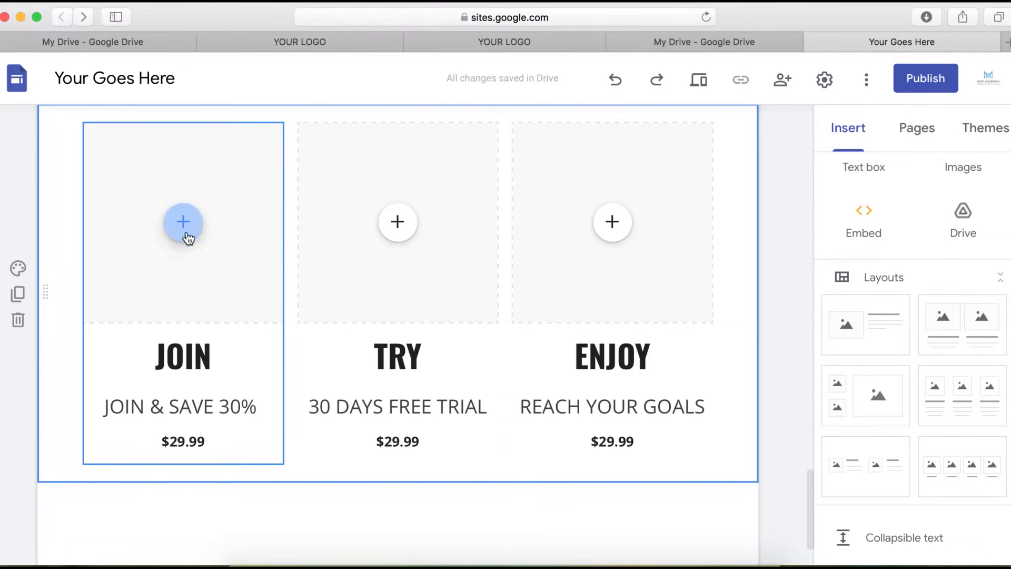
Upload EmbeddedImage-6.jpg from Downloads into the image placeholder above JOIN
{"action": "scroll", "coordinate": [192, 239], "scroll_direction": "up", "scroll_amount": 2}
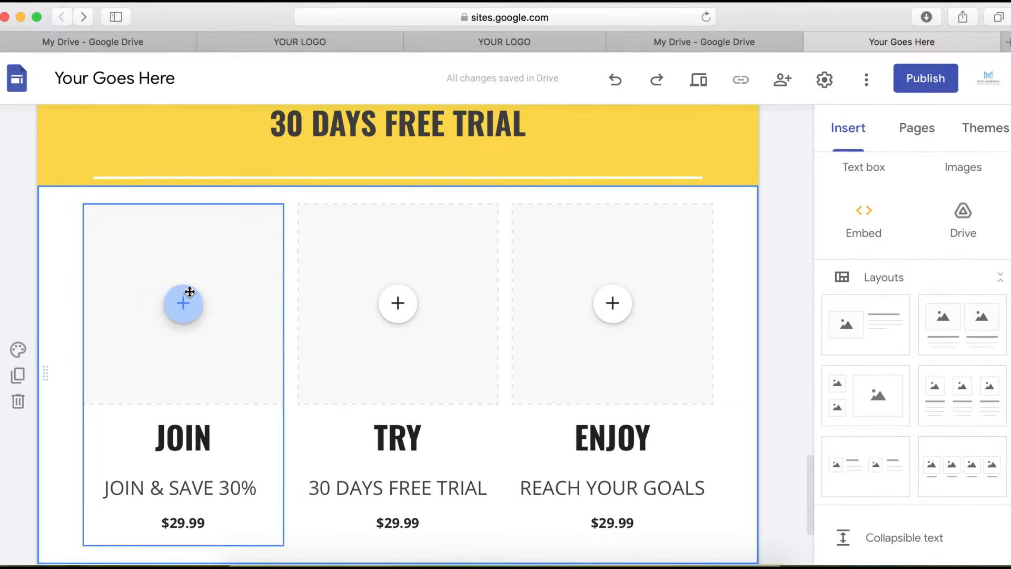
{"action": "left_click", "coordinate": [188, 314]}
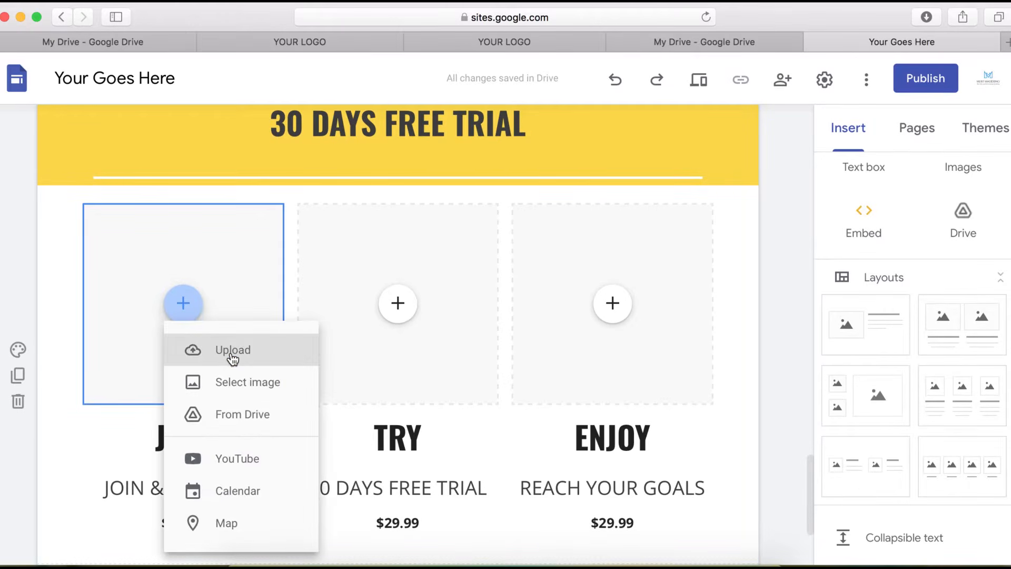
{"action": "left_click", "coordinate": [233, 354]}
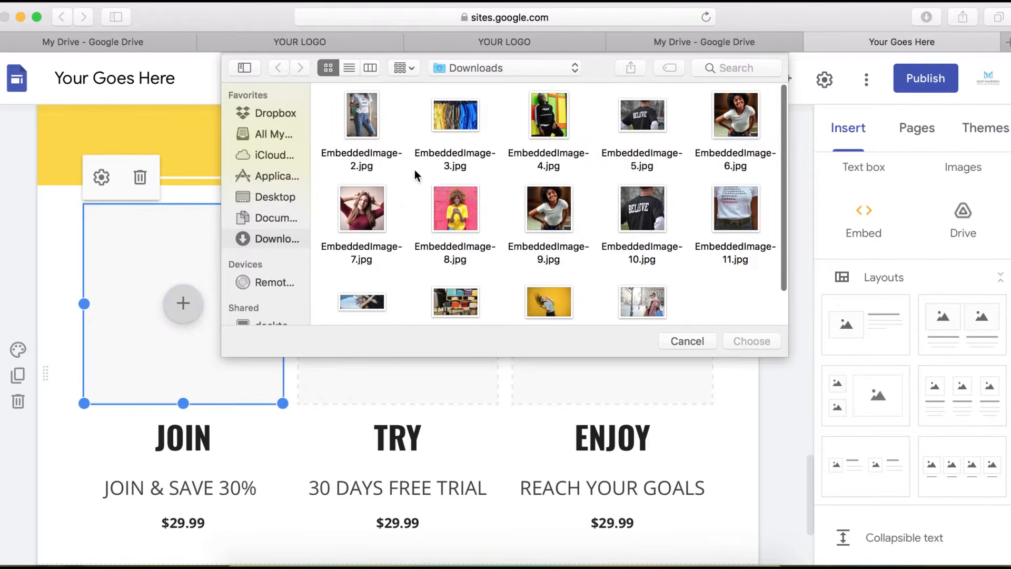
{"action": "left_click", "coordinate": [729, 124]}
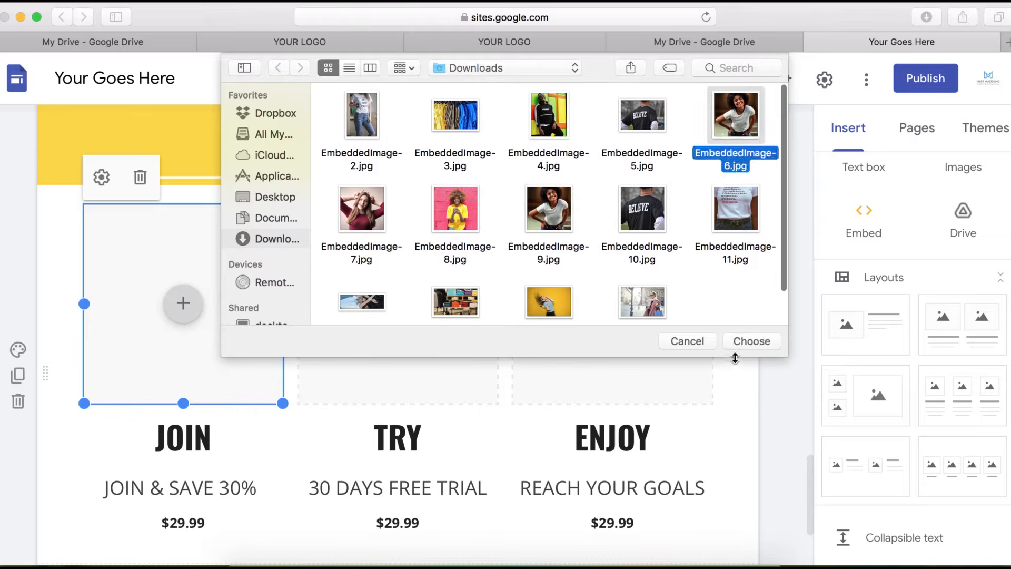
{"action": "left_click", "coordinate": [749, 340]}
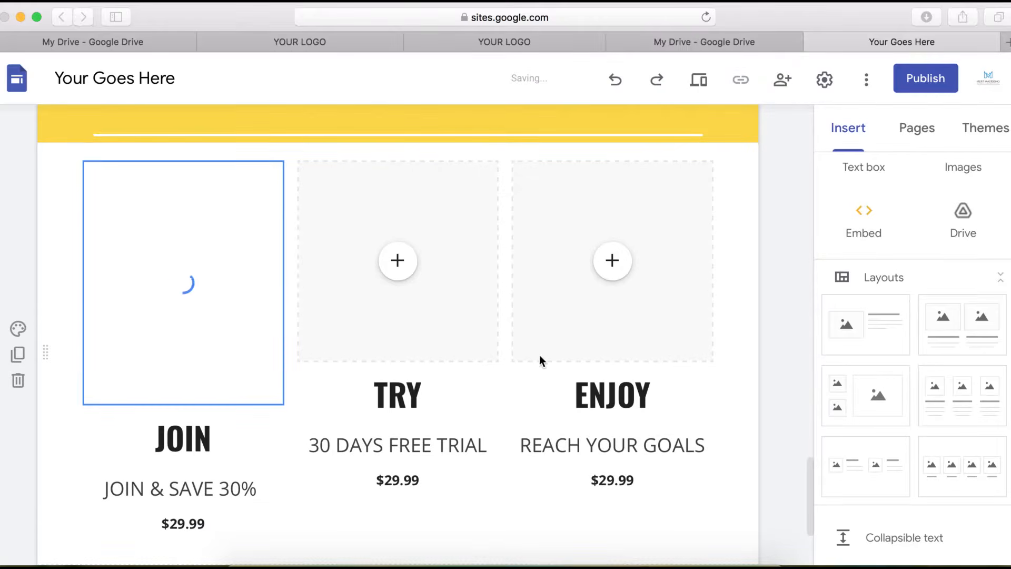
Upload EmbeddedImage-8.jpg from Downloads into the image placeholder above TRY
{"action": "left_click", "coordinate": [398, 263]}
{"action": "left_click", "coordinate": [451, 314]}
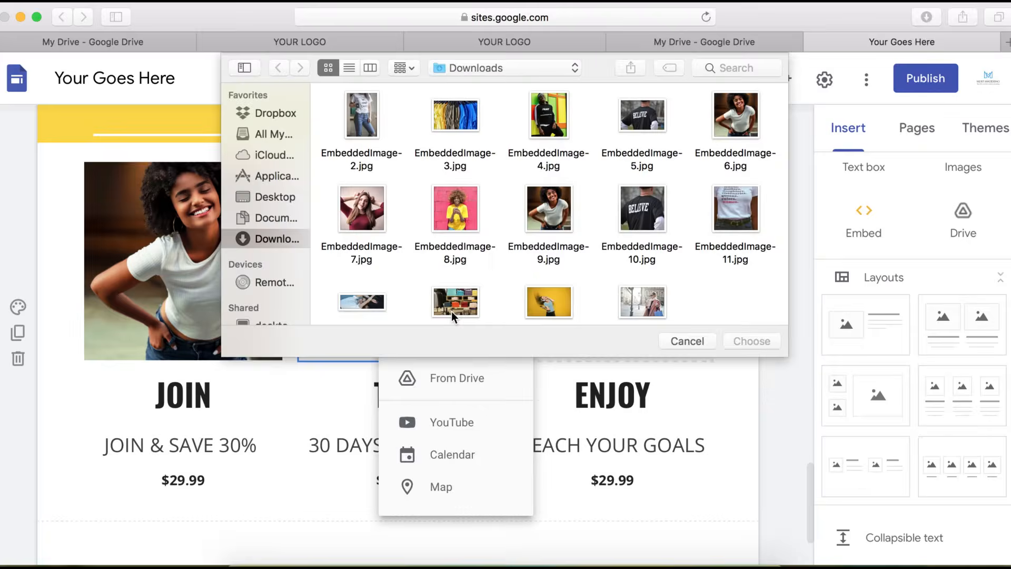
{"action": "left_click", "coordinate": [459, 215]}
{"action": "left_click", "coordinate": [751, 340]}
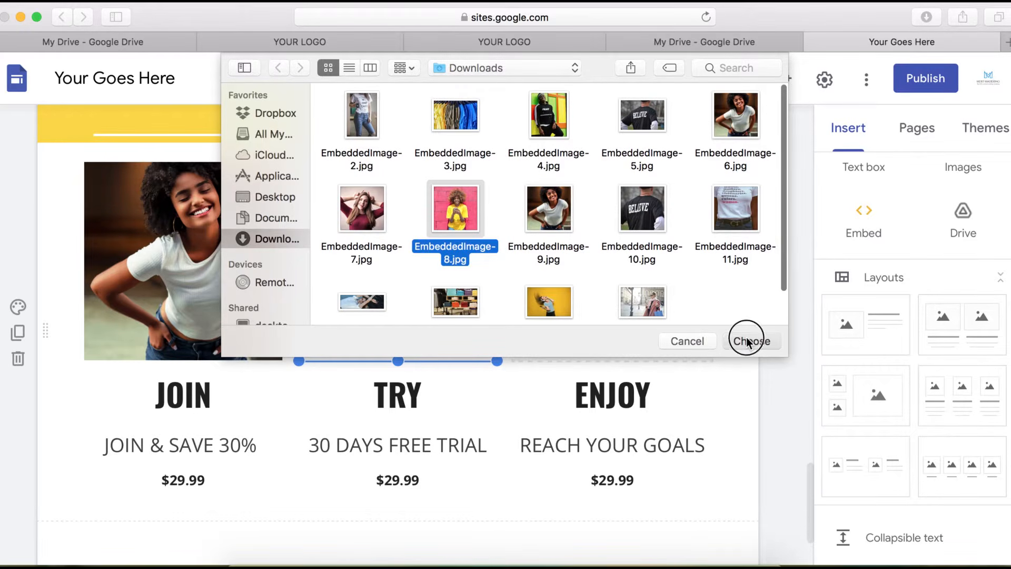
Upload EmbeddedImage-7.jpg from Downloads into the image placeholder above ENJOY
{"action": "left_click", "coordinate": [613, 261]}
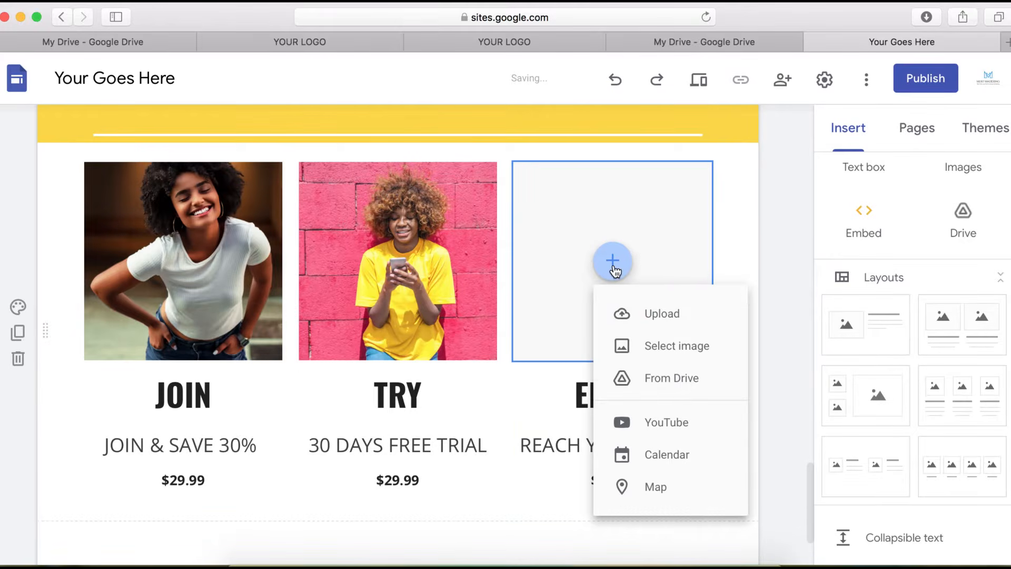
{"action": "left_click", "coordinate": [662, 323]}
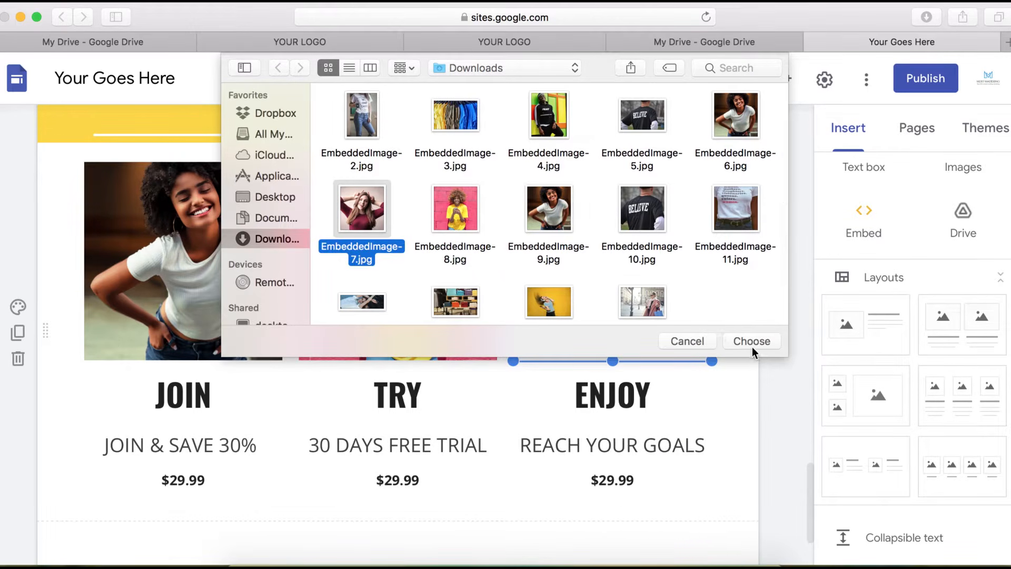
{"action": "left_click", "coordinate": [754, 342]}
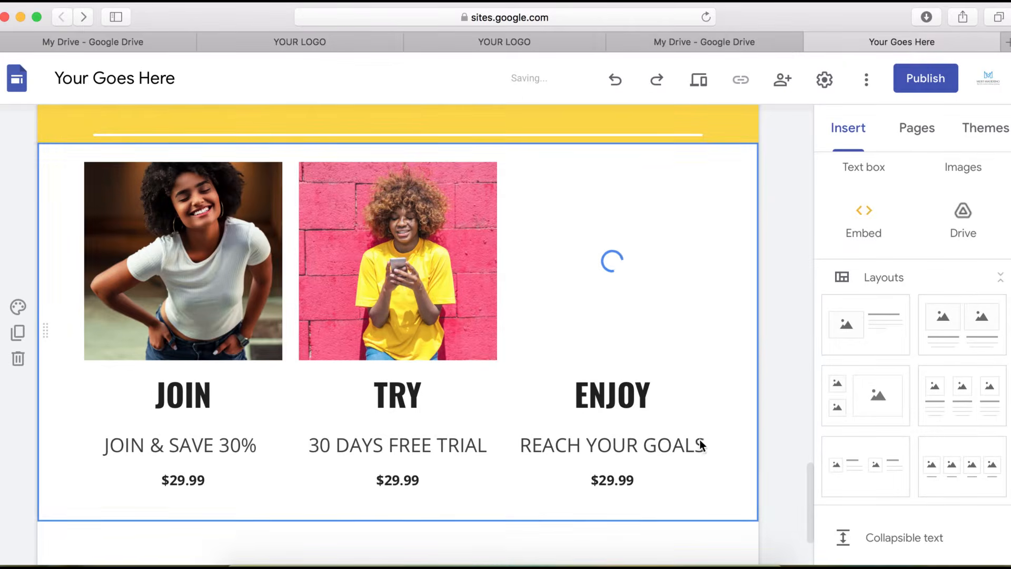
Extend the price line in the JOIN column to read "$29.99 - $9.99"
{"action": "scroll", "coordinate": [443, 462], "scroll_direction": "down", "scroll_amount": 3}
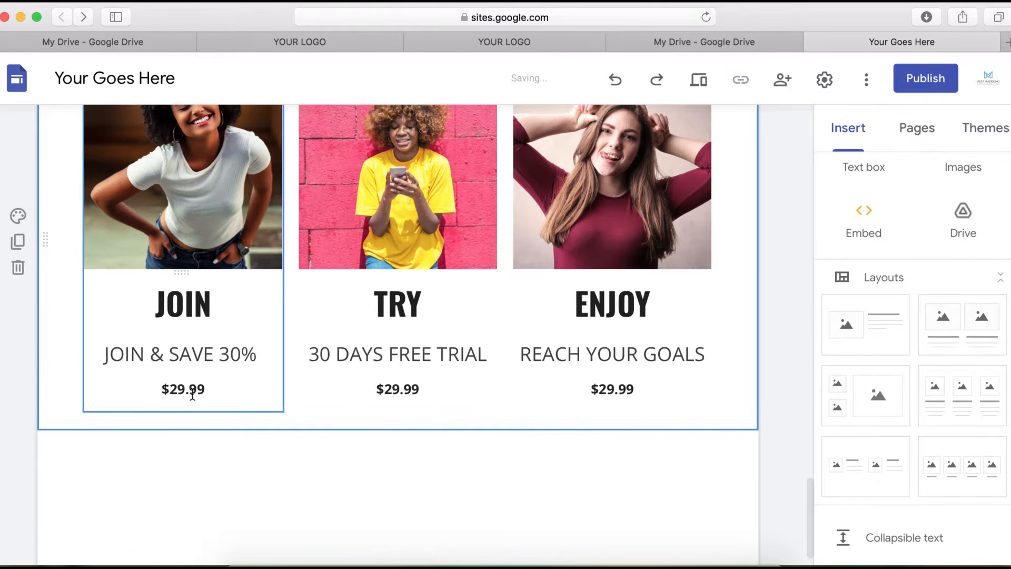
{"action": "left_click", "coordinate": [190, 388]}
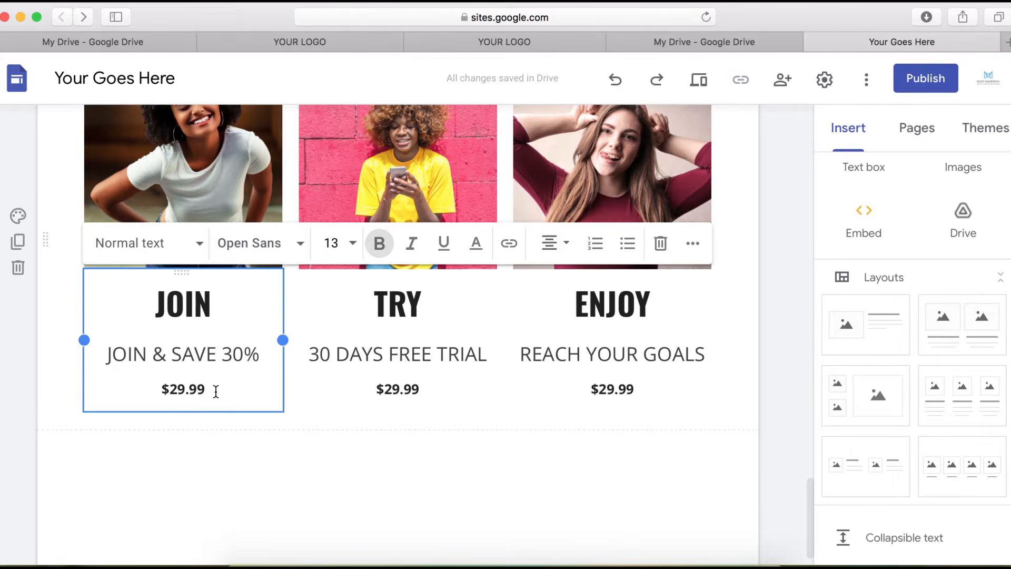
{"action": "left_click", "coordinate": [219, 389]}
{"action": "type", "text": "- $ 9.99"}
{"action": "type", "text": "$9.99"}
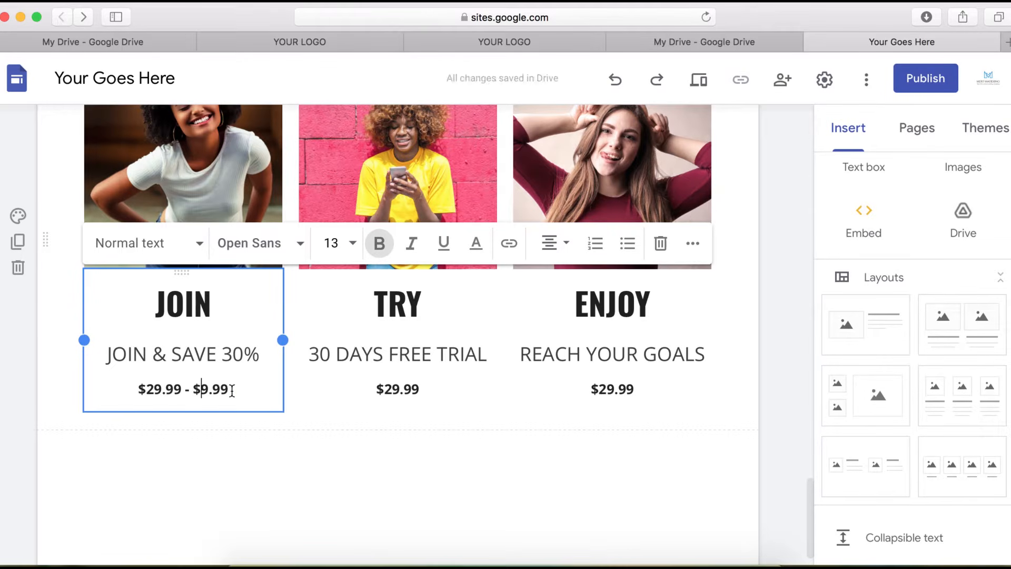
Try striking through the $9.99 price in the JOIN column and undo the strikethrough
{"action": "left_click_drag", "start_coordinate": [231, 390], "coordinate": [195, 392]}
{"action": "left_click", "coordinate": [693, 243]}
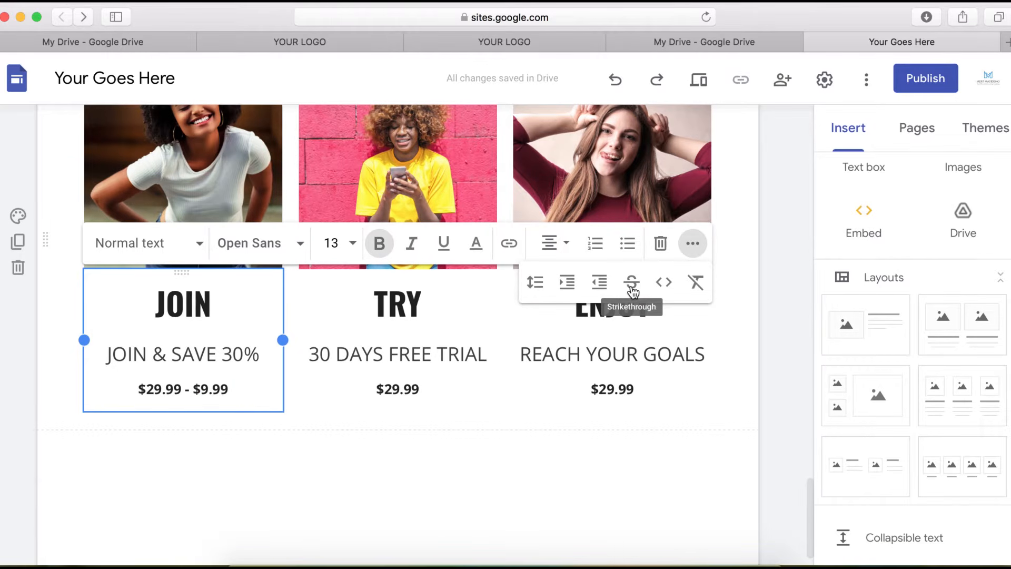
{"action": "left_click", "coordinate": [632, 287]}
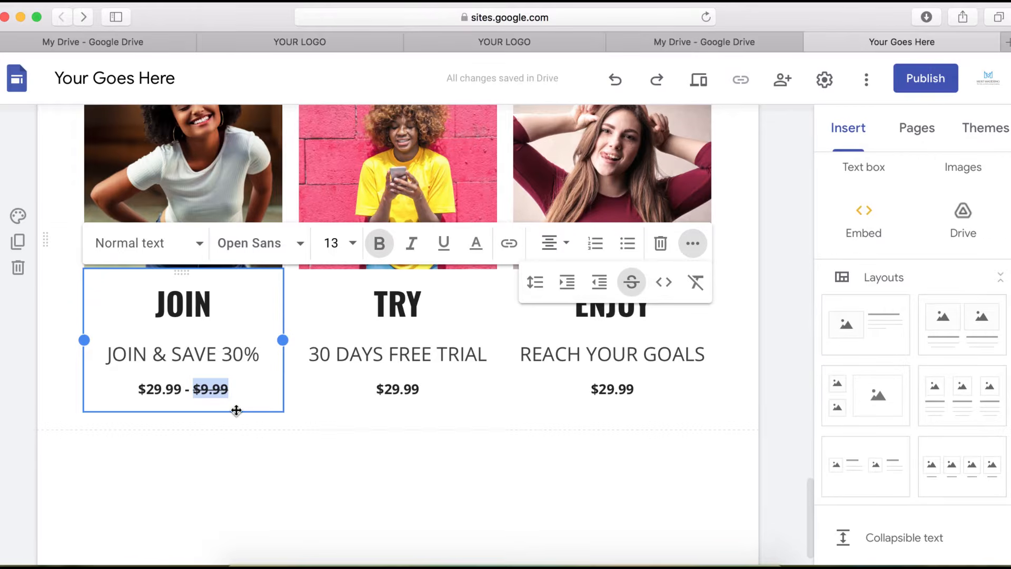
{"action": "left_click", "coordinate": [224, 390]}
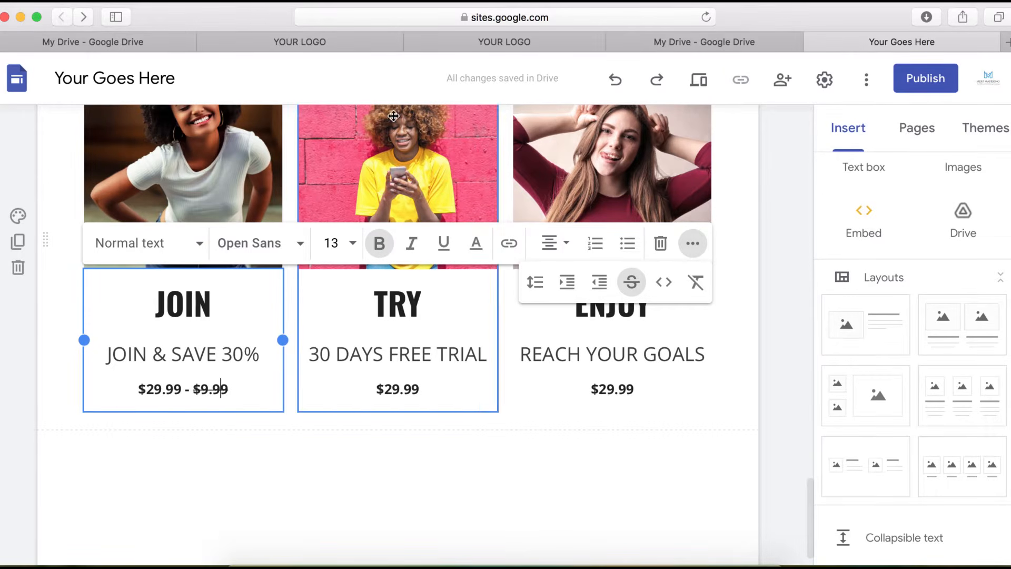
{"action": "left_click", "coordinate": [616, 81]}
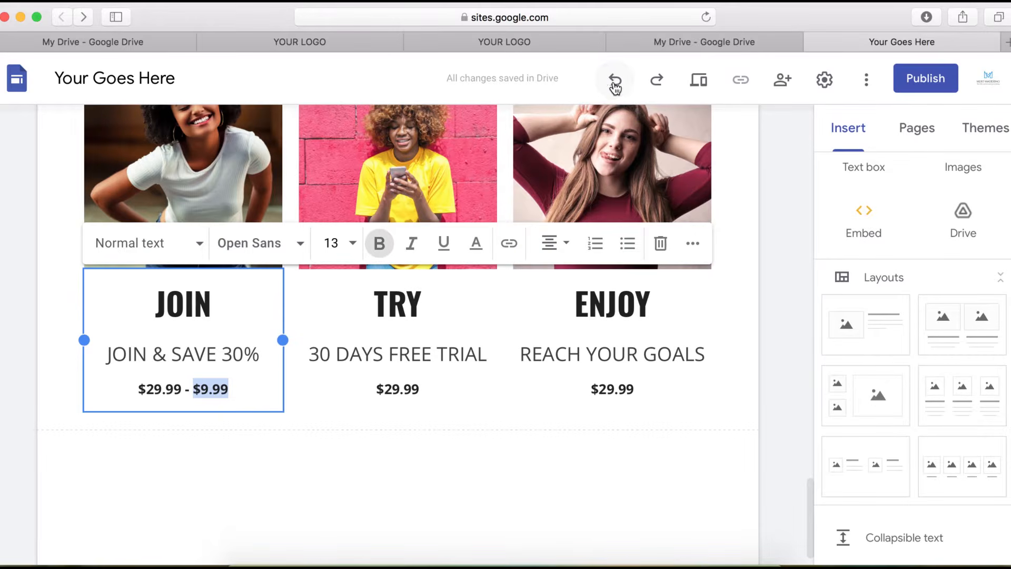
Reorder the JOIN column's prices by cutting and pasting so the line reads "$9.99 - $29.99"
{"action": "left_click", "coordinate": [182, 390]}
{"action": "left_click_drag", "start_coordinate": [182, 392], "coordinate": [140, 391]}
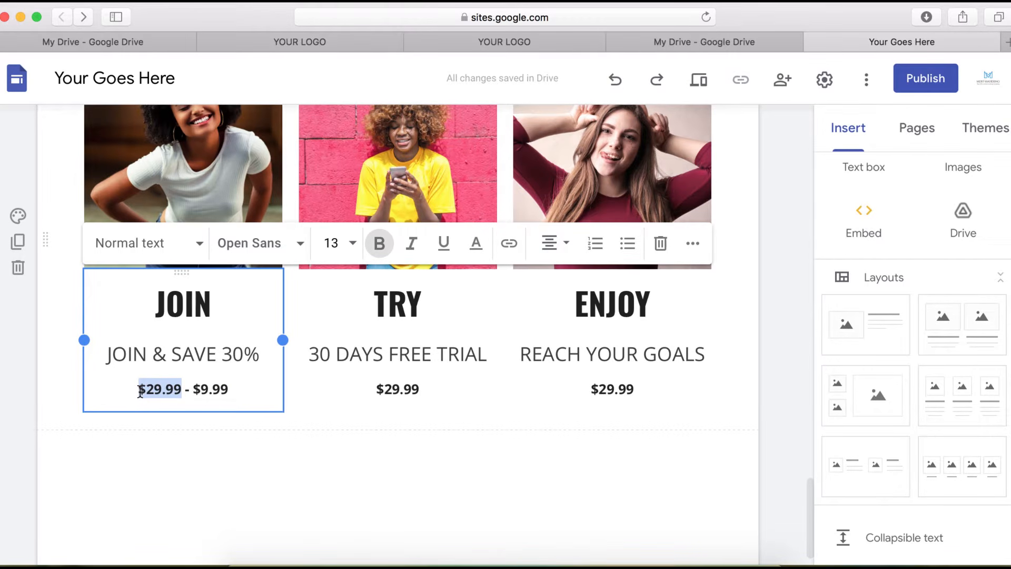
{"action": "left_click", "coordinate": [201, 389]}
{"action": "left_click_drag", "start_coordinate": [193, 388], "coordinate": [138, 388]}
{"action": "right_click", "coordinate": [169, 392]}
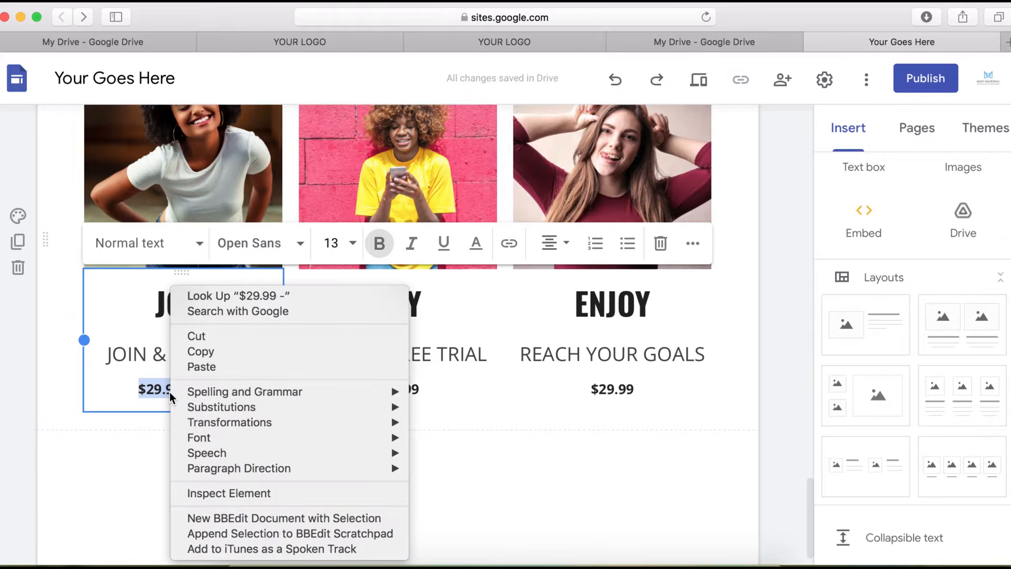
{"action": "left_click", "coordinate": [197, 336]}
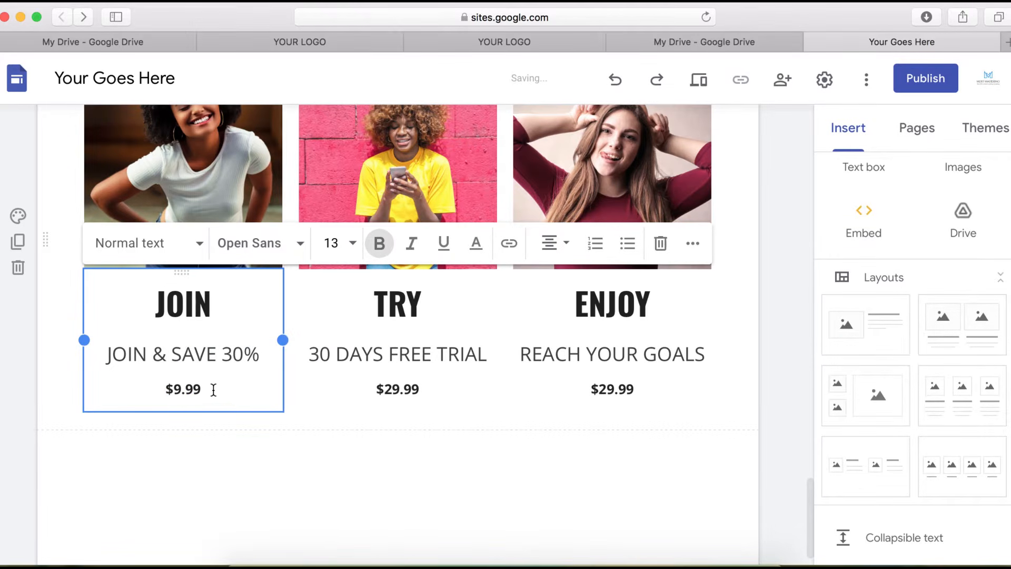
{"action": "left_click", "coordinate": [216, 391]}
{"action": "key", "text": "super+v"}
Apply strikethrough to the $29.99 price in the JOIN column and colour it red
{"action": "left_click_drag", "start_coordinate": [233, 389], "coordinate": [182, 390]}
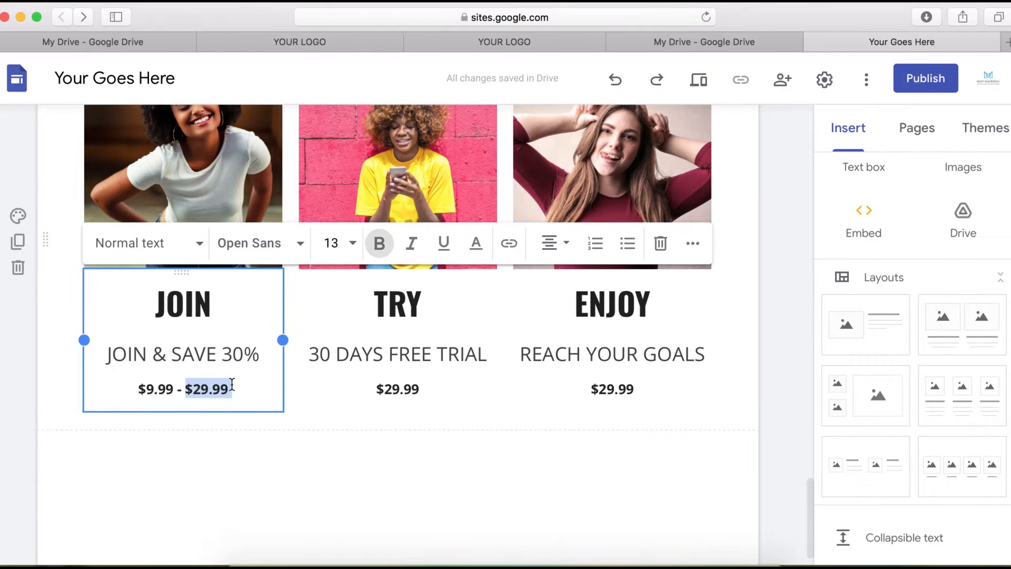
{"action": "left_click", "coordinate": [693, 244]}
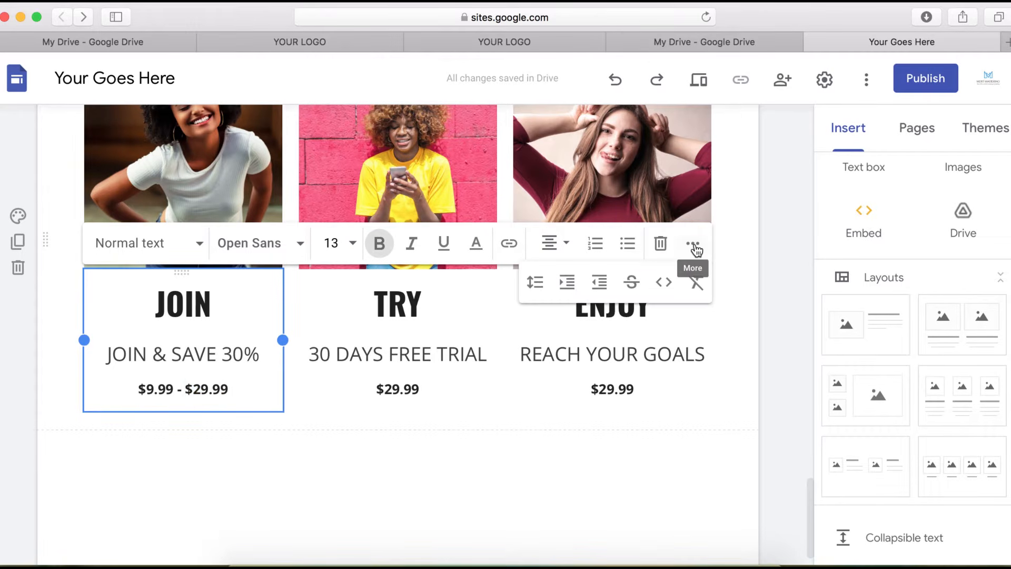
{"action": "left_click", "coordinate": [633, 282]}
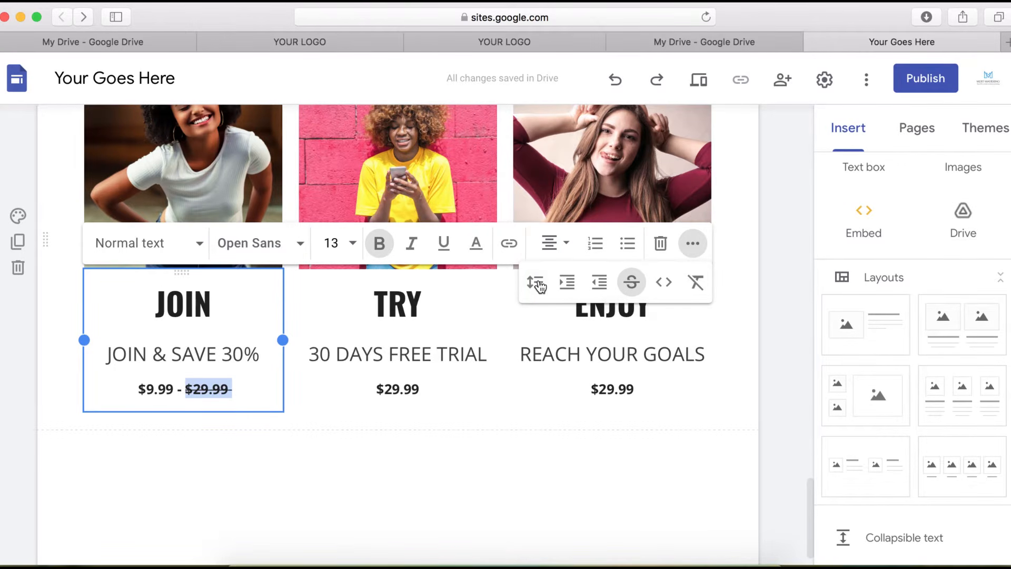
{"action": "left_click", "coordinate": [477, 244]}
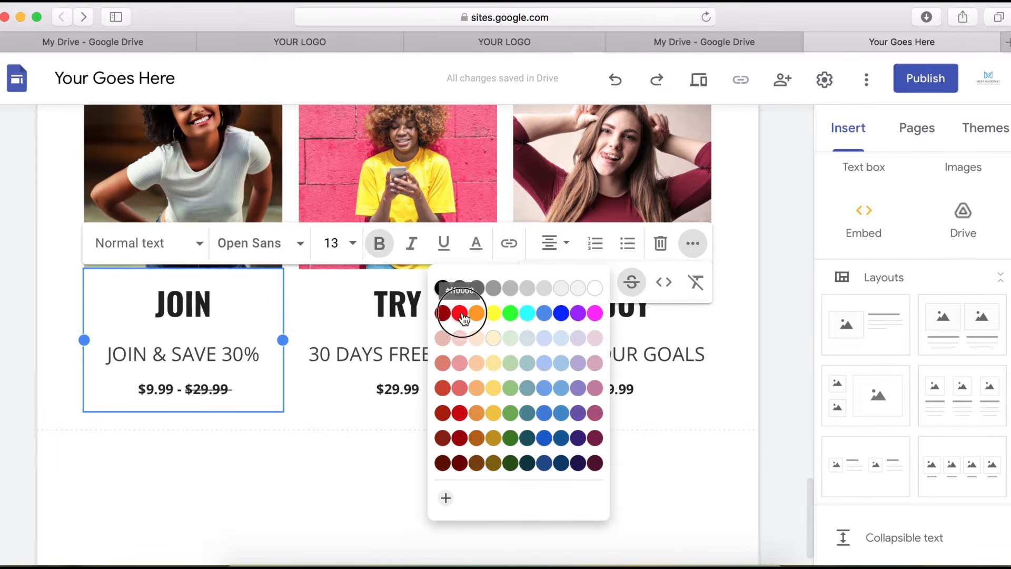
{"action": "left_click", "coordinate": [462, 315]}
{"action": "left_click", "coordinate": [235, 390]}
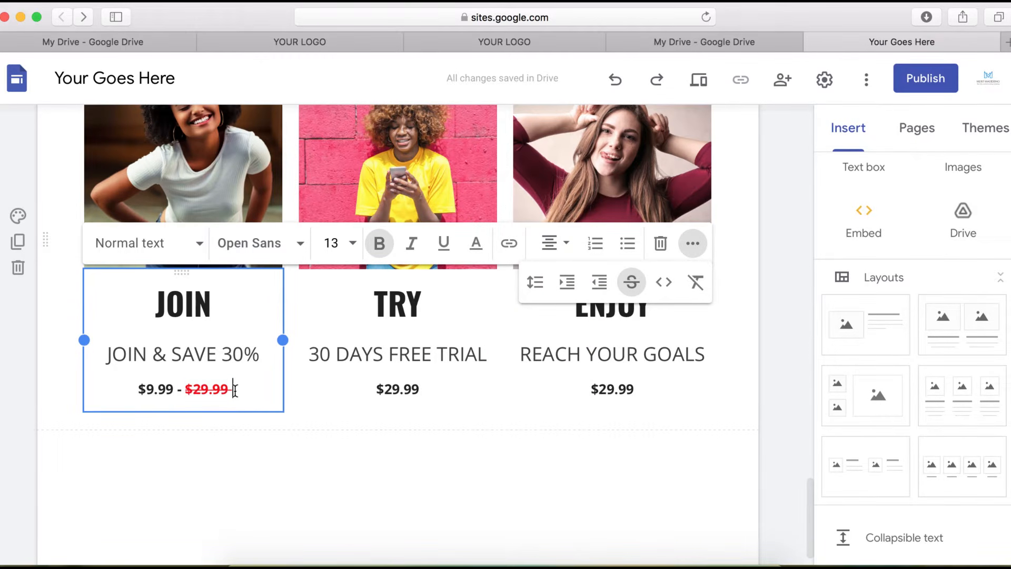
Try removing the bold from the struck-through $29.99 price, and restore the bold formatting
{"action": "left_click_drag", "start_coordinate": [235, 391], "coordinate": [185, 389]}
{"action": "left_click", "coordinate": [380, 255]}
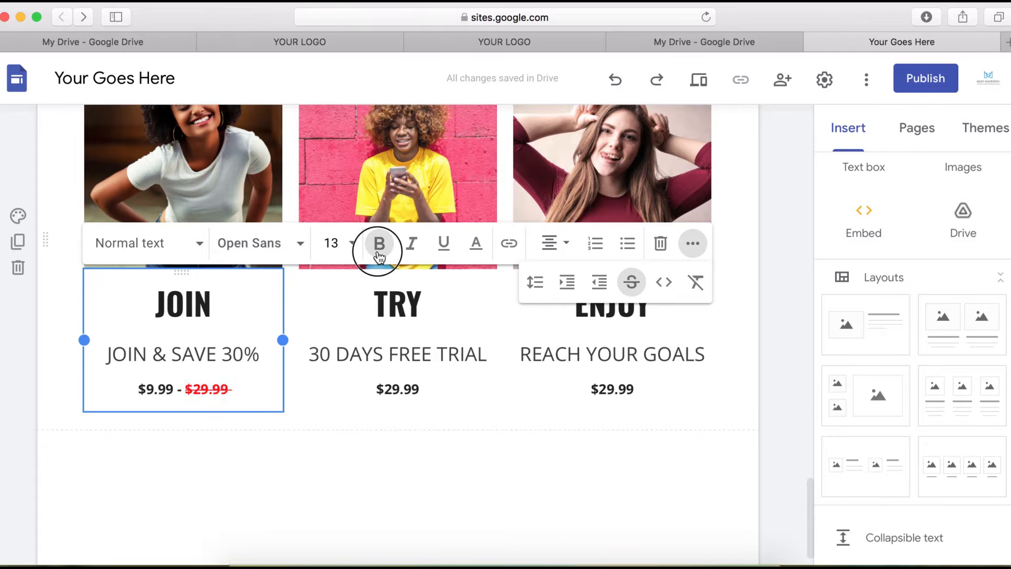
{"action": "left_click", "coordinate": [379, 242]}
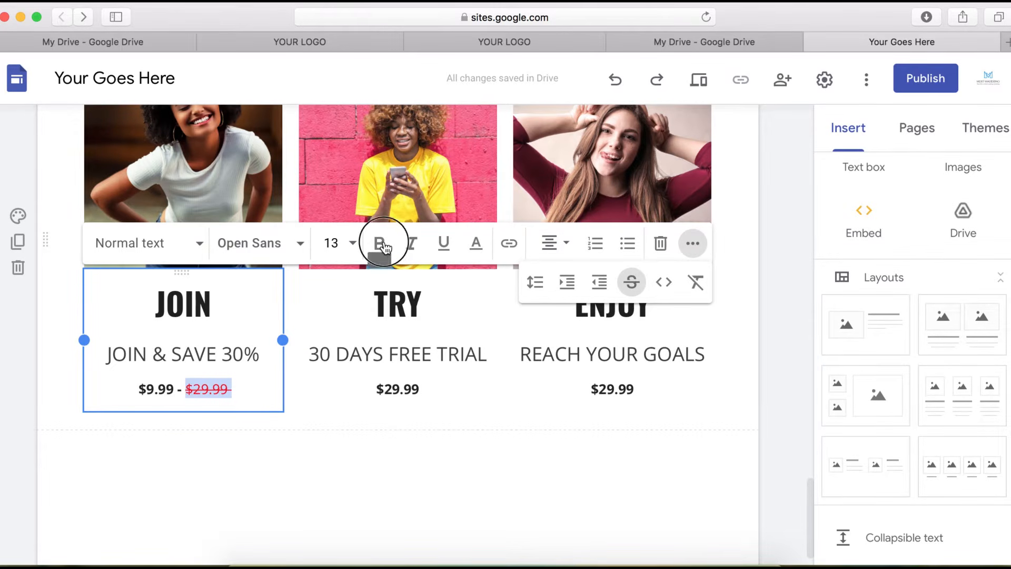
Set the font size of the $9.99 price in the JOIN column to 18
{"action": "left_click", "coordinate": [177, 390]}
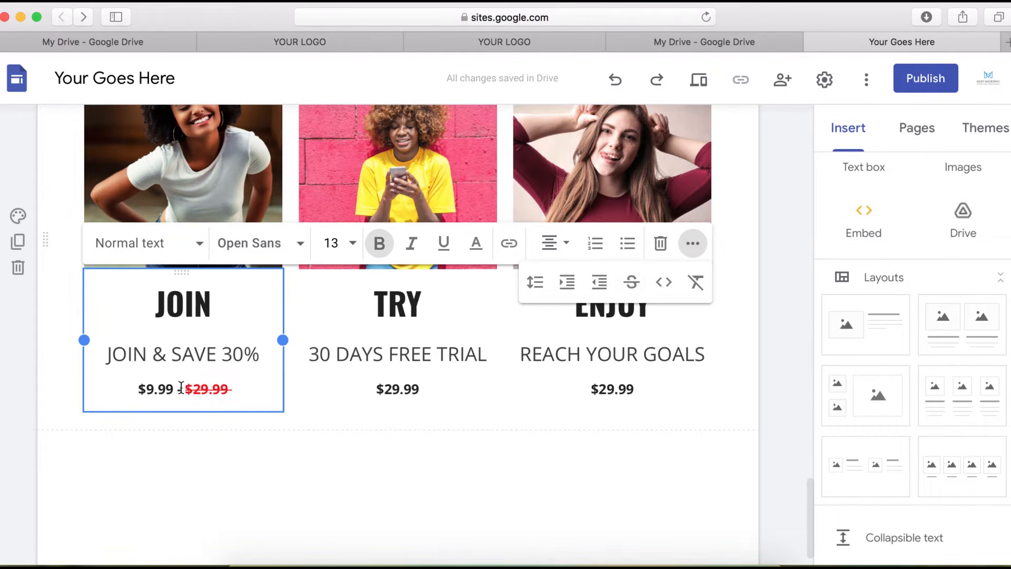
{"action": "left_click_drag", "start_coordinate": [177, 390], "coordinate": [134, 390]}
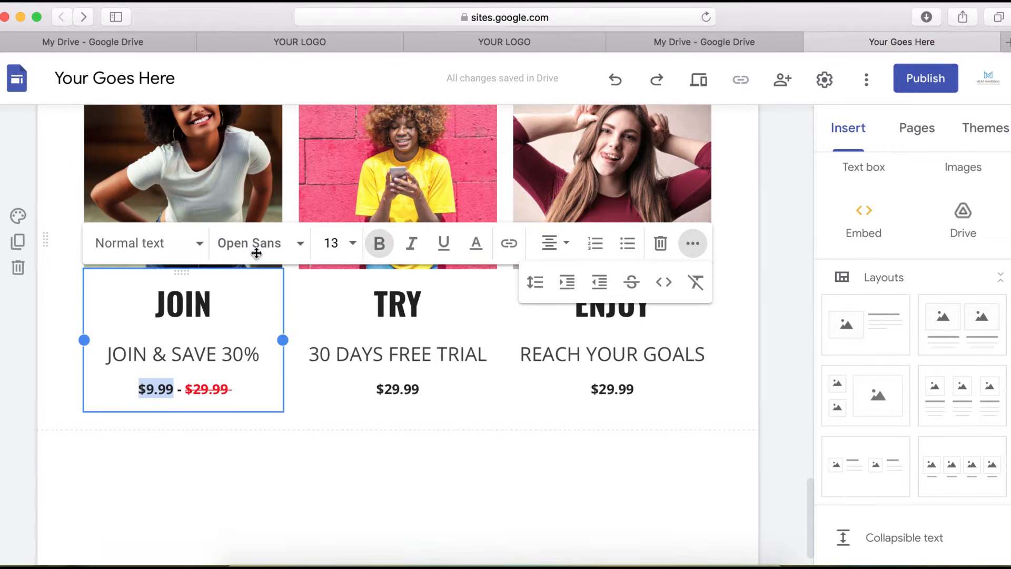
{"action": "left_click", "coordinate": [353, 243]}
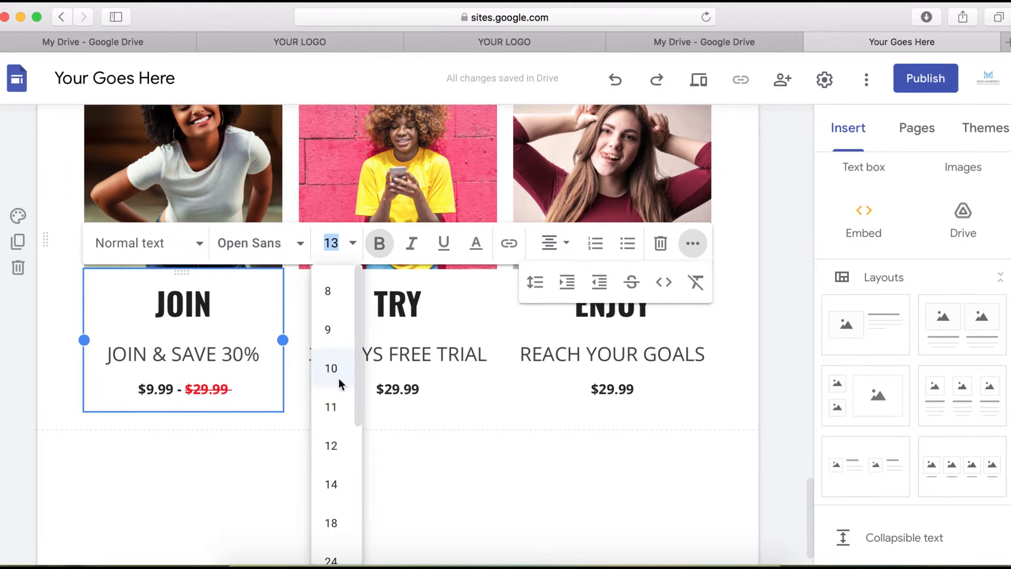
{"action": "left_click", "coordinate": [335, 486]}
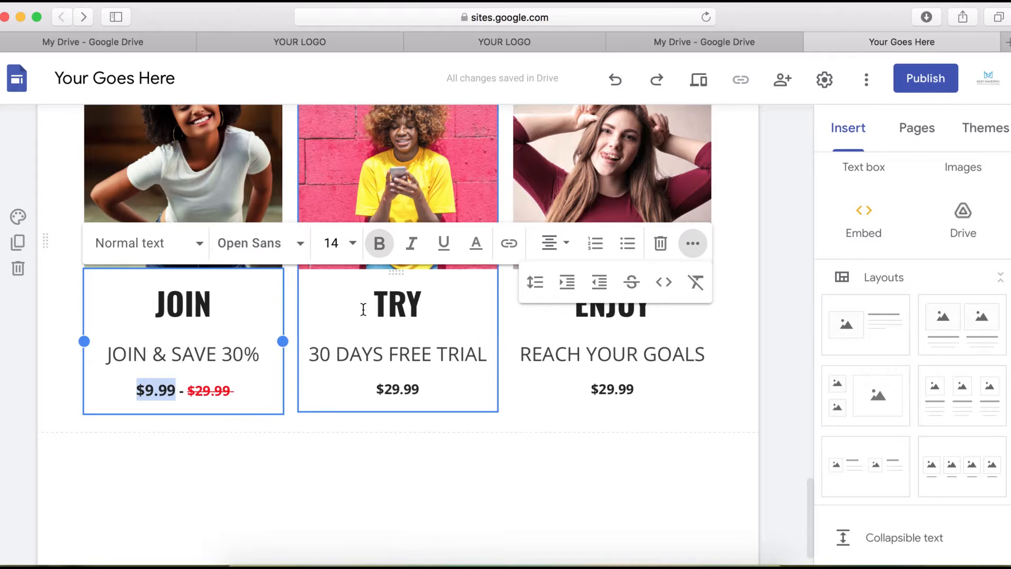
{"action": "left_click", "coordinate": [352, 245]}
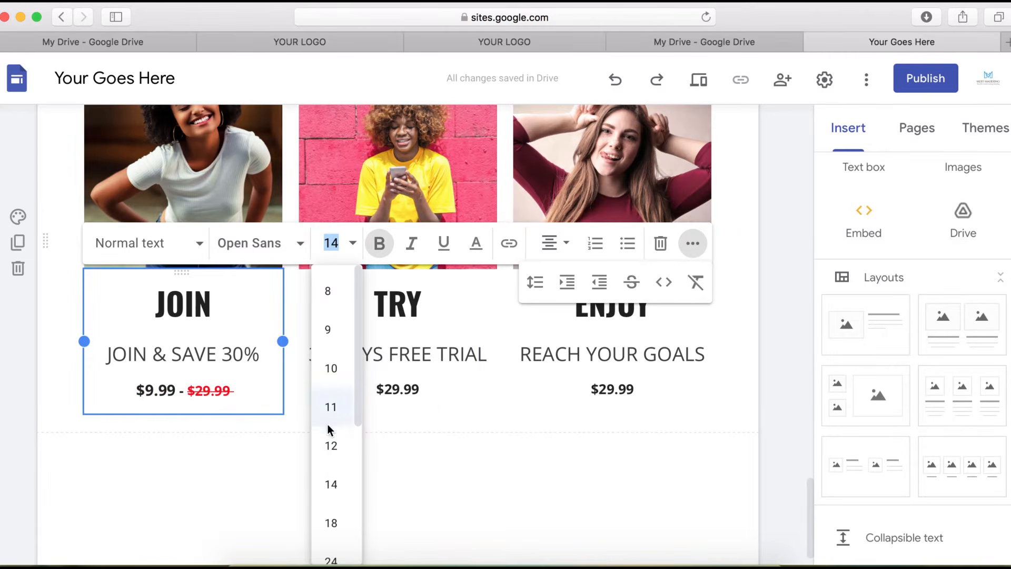
{"action": "left_click", "coordinate": [336, 523]}
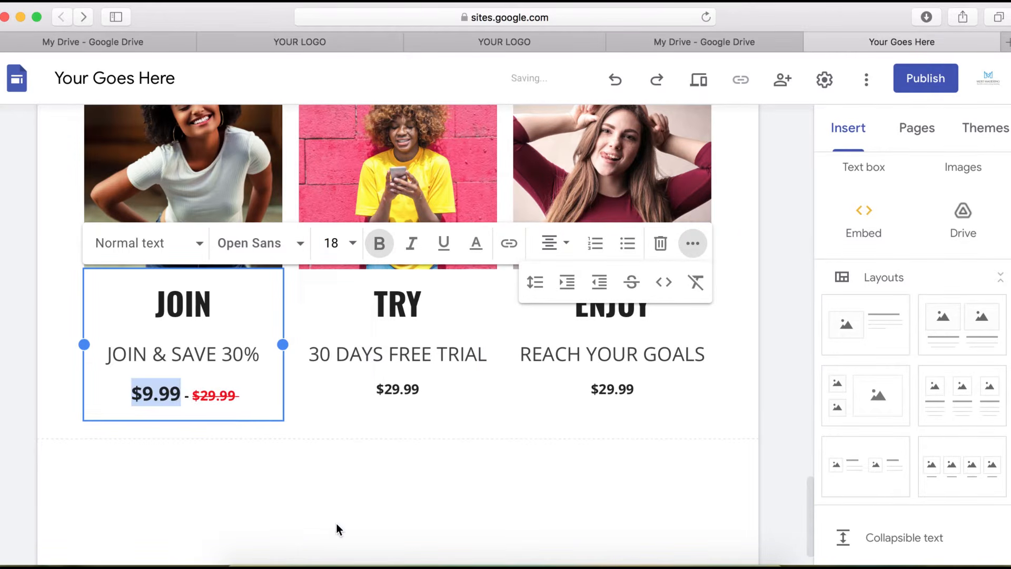
Replace the TRY column's price with a copy of the JOIN column's "$9.99 - $29.99" line and remove the extra blank line below it
{"action": "left_click", "coordinate": [276, 397]}
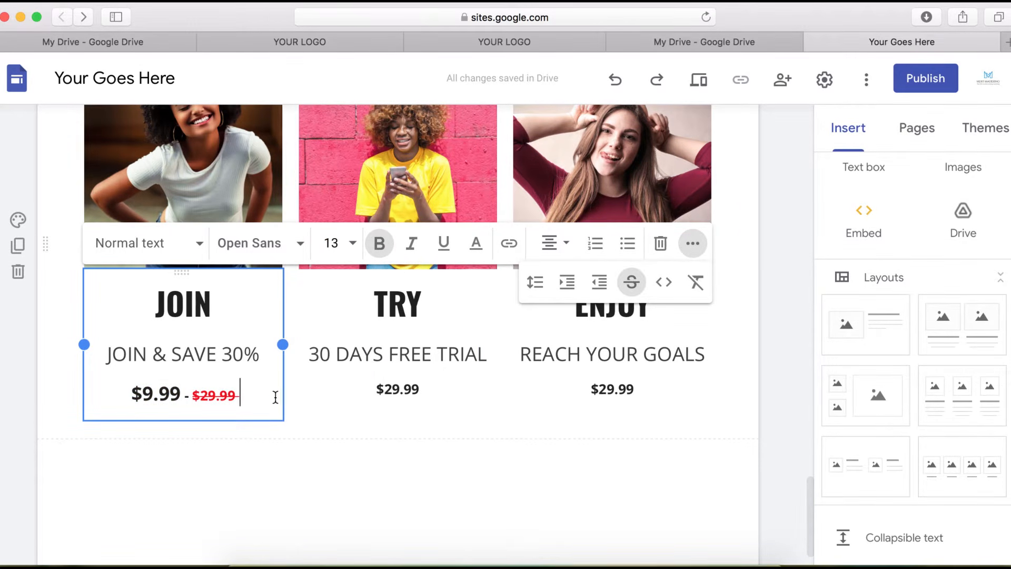
{"action": "triple_click", "coordinate": [182, 396]}
{"action": "right_click", "coordinate": [181, 396]}
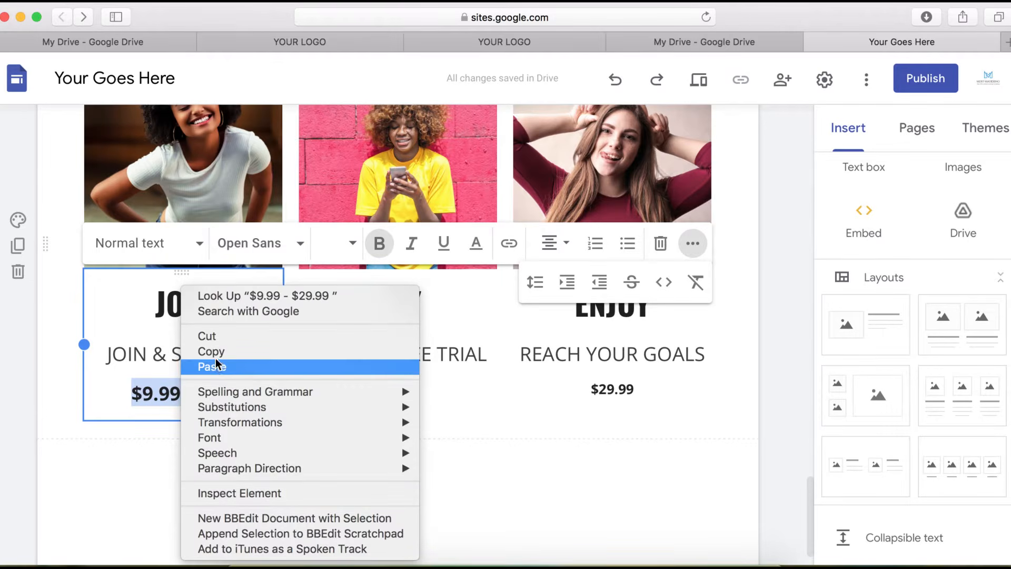
{"action": "left_click", "coordinate": [246, 354]}
{"action": "triple_click", "coordinate": [403, 388]}
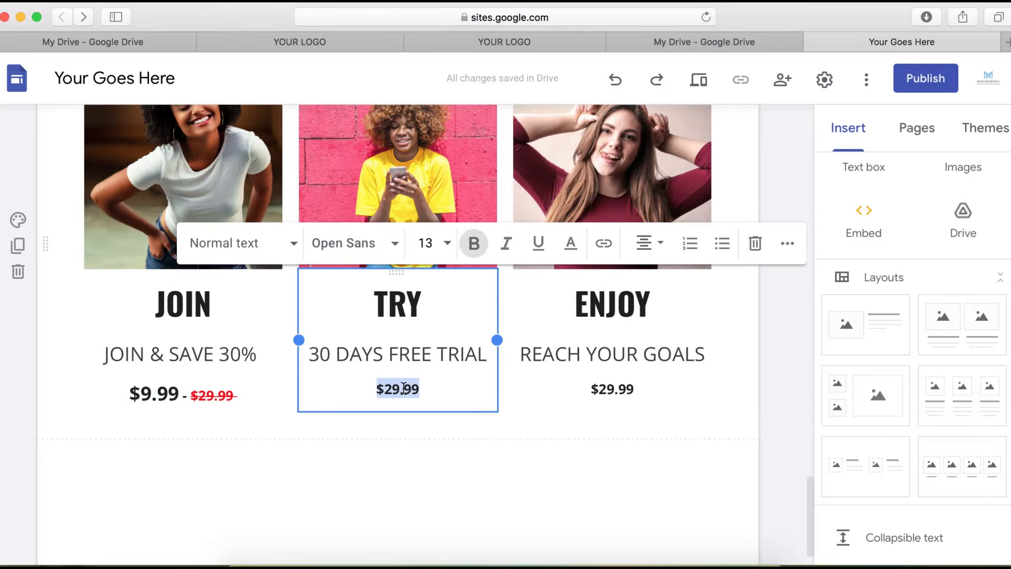
{"action": "right_click", "coordinate": [404, 388]}
{"action": "left_click", "coordinate": [432, 371]}
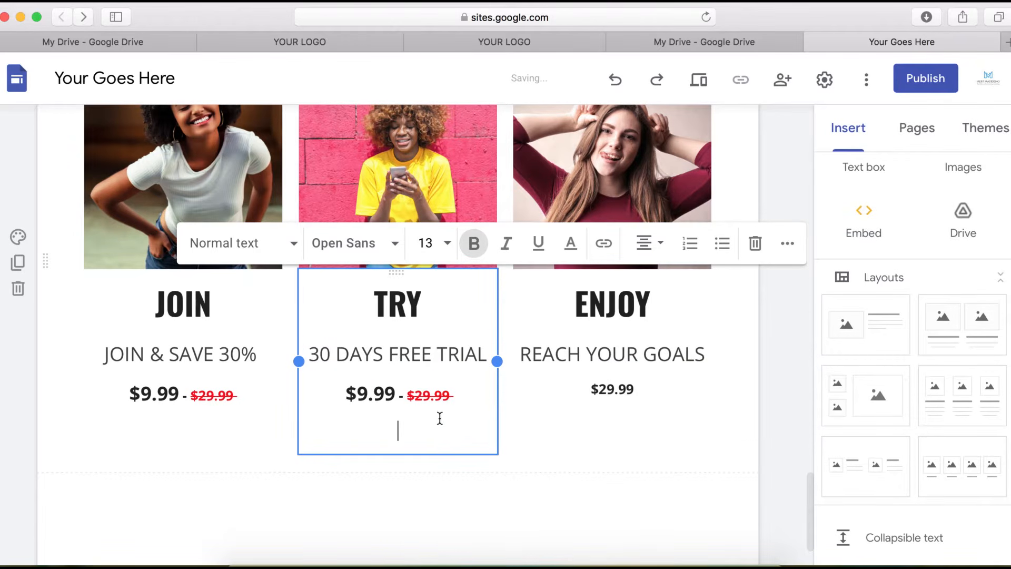
{"action": "key", "text": "BackSpace"}
{"action": "key", "text": "BackSpace"}
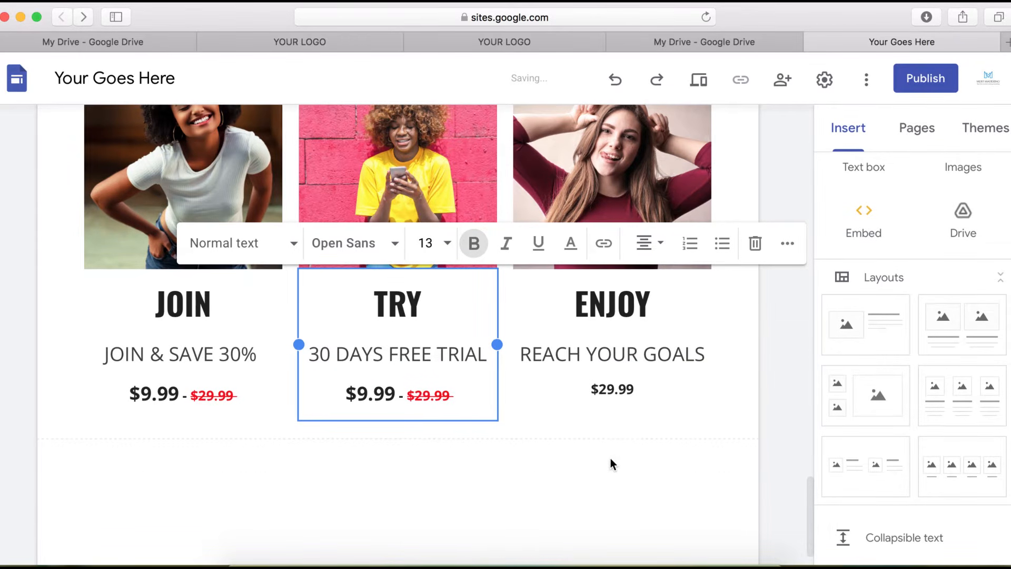
{"action": "left_click", "coordinate": [611, 463]}
Duplicate the three-column JOIN, TRY and ENJOY section
{"action": "scroll", "coordinate": [421, 406], "scroll_direction": "up", "scroll_amount": 2}
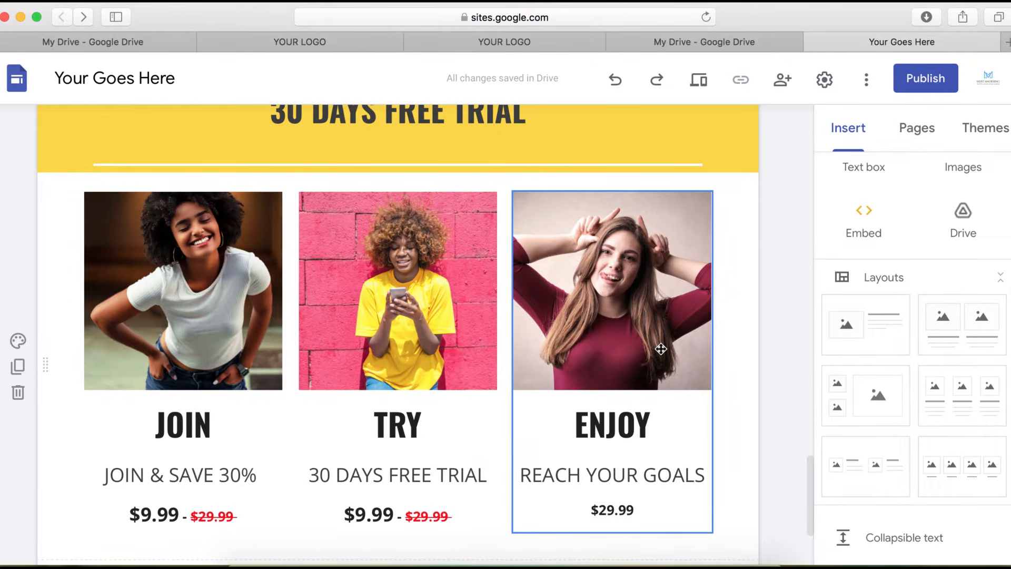
{"action": "scroll", "coordinate": [264, 405], "scroll_direction": "down", "scroll_amount": 3}
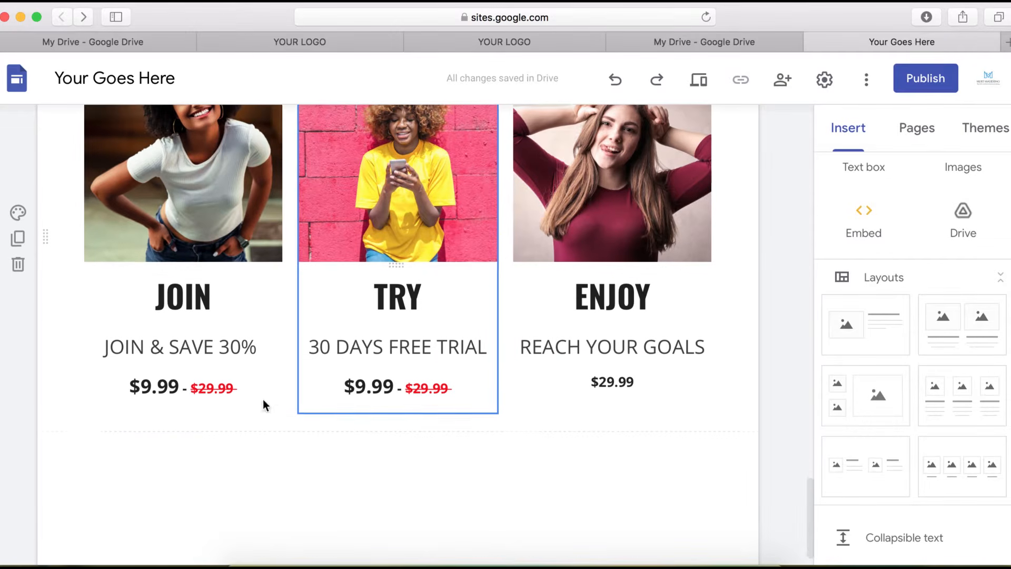
{"action": "left_click", "coordinate": [19, 241]}
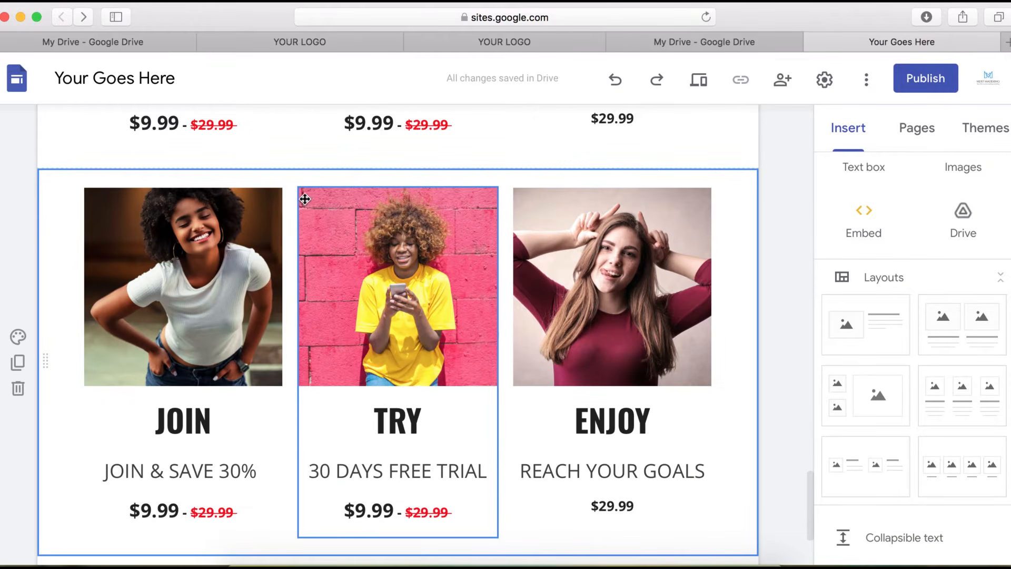
Replace the JOIN image in the duplicated section by uploading EmbeddedImage-11.jpg from Downloads
{"action": "scroll", "coordinate": [574, 342], "scroll_direction": "up", "scroll_amount": 3}
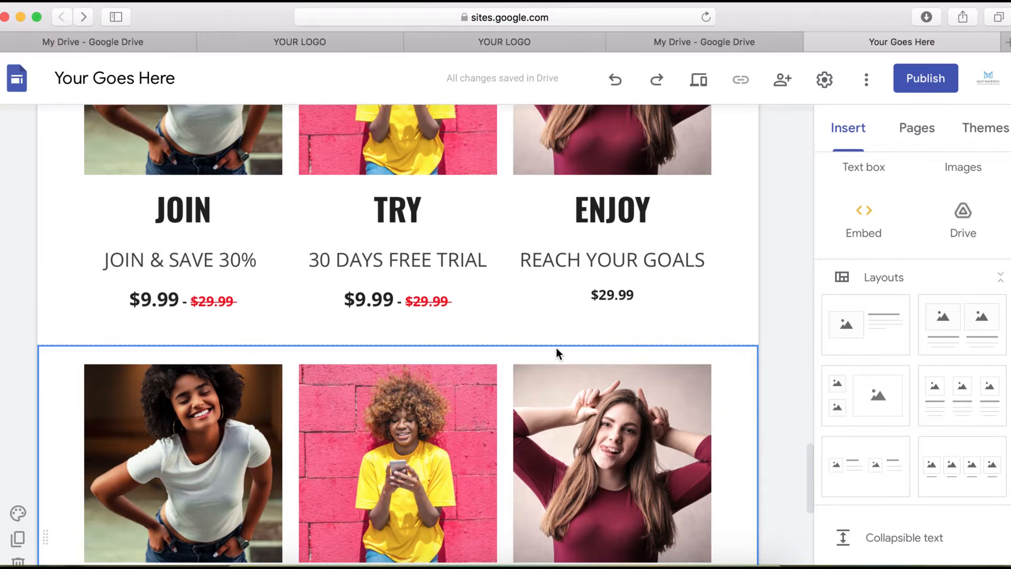
{"action": "scroll", "coordinate": [561, 344], "scroll_direction": "down", "scroll_amount": 5}
{"action": "scroll", "coordinate": [197, 203], "scroll_direction": "up", "scroll_amount": 1}
{"action": "scroll", "coordinate": [198, 203], "scroll_direction": "up", "scroll_amount": 2}
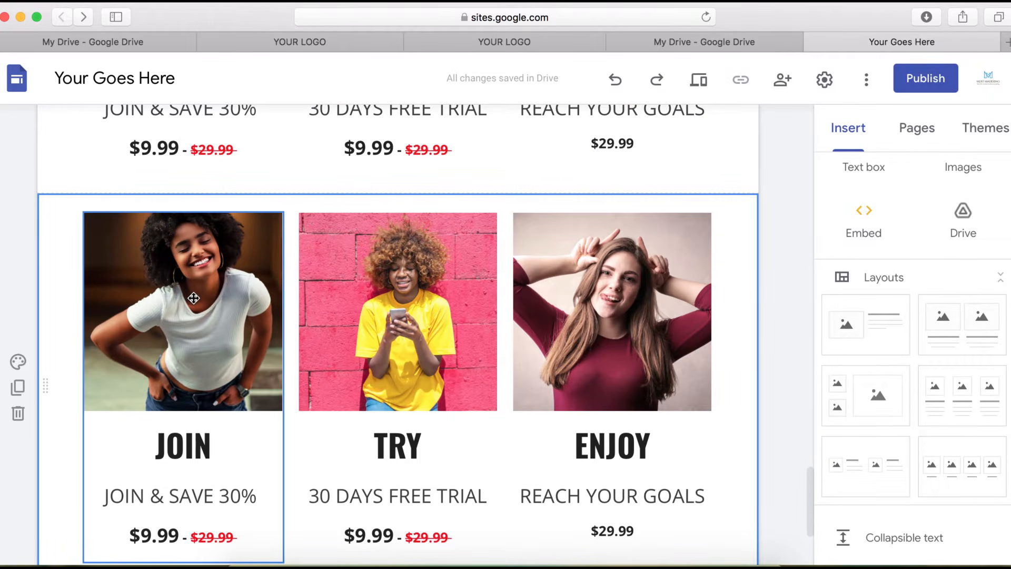
{"action": "left_click", "coordinate": [193, 298]}
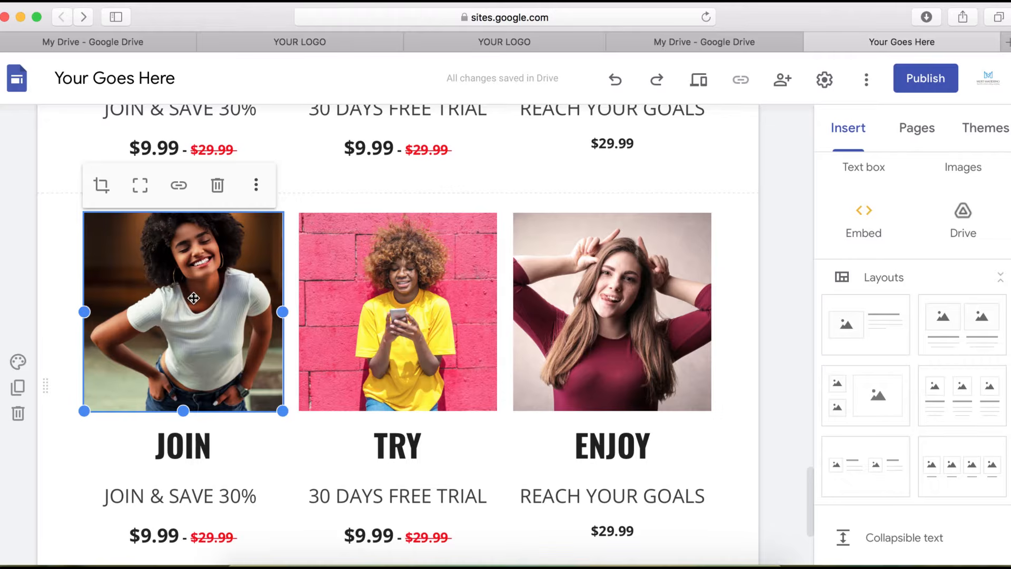
{"action": "left_click", "coordinate": [256, 187]}
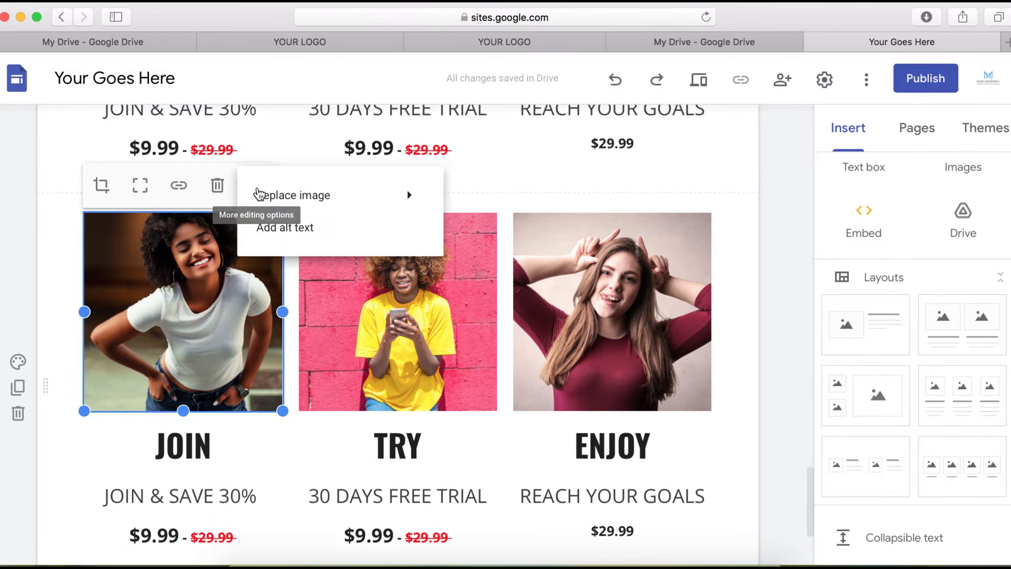
{"action": "mouse_move", "coordinate": [331, 203]}
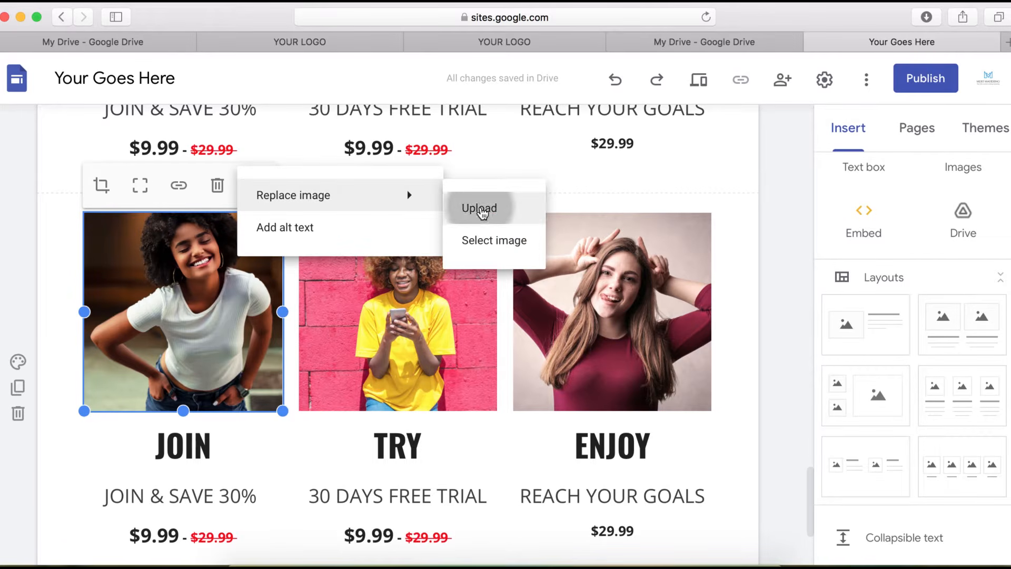
{"action": "left_click", "coordinate": [480, 208]}
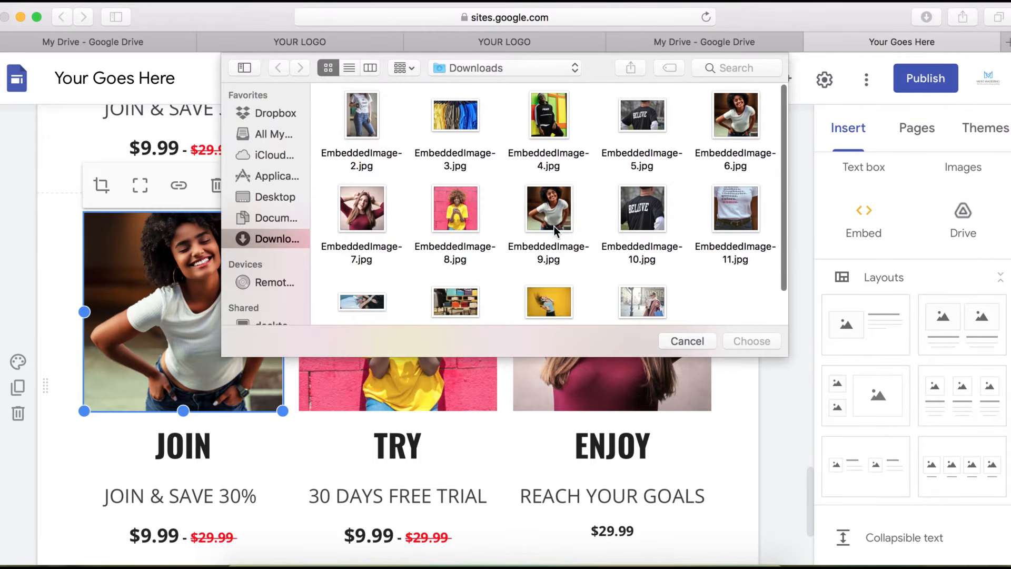
{"action": "scroll", "coordinate": [637, 237], "scroll_direction": "down", "scroll_amount": 1}
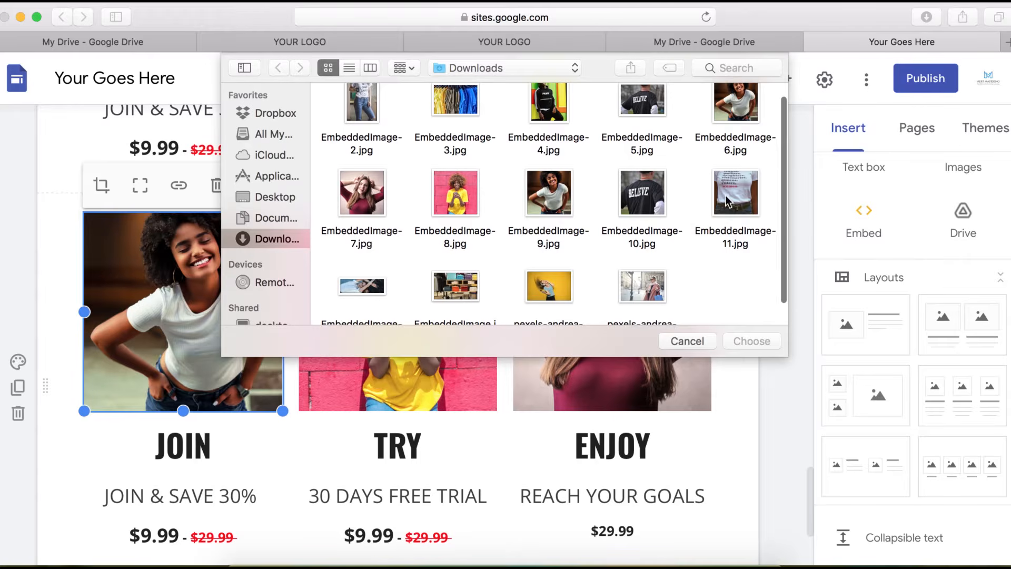
{"action": "left_click", "coordinate": [726, 202]}
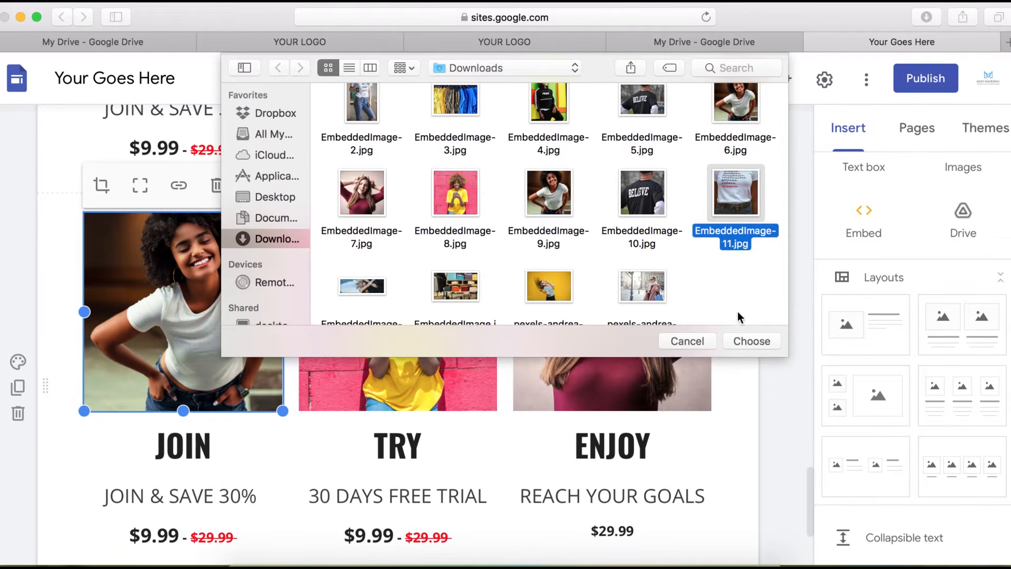
{"action": "left_click", "coordinate": [748, 340]}
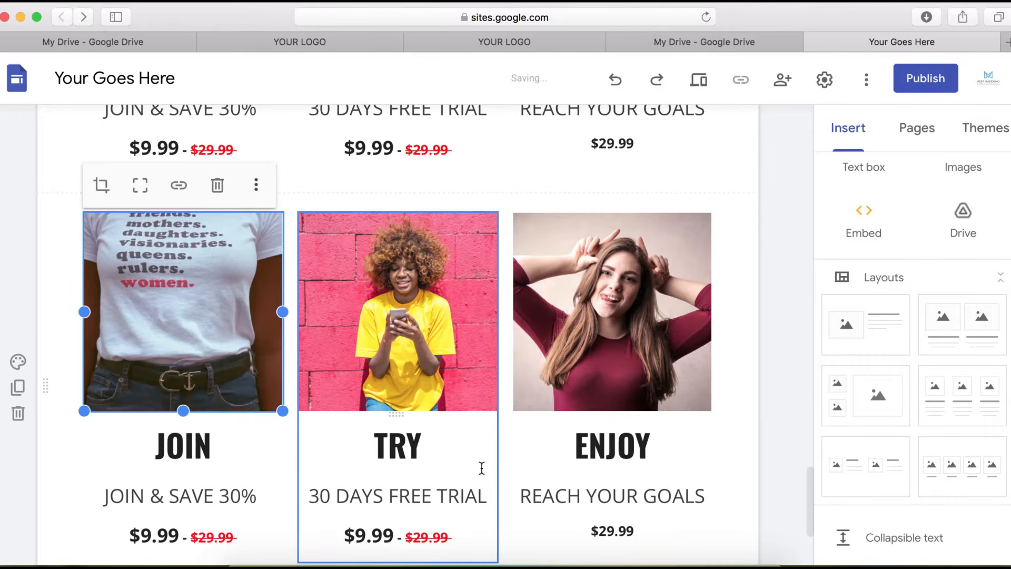
Review the original and duplicated three-column offer sections and look through the elements that can be inserted on the page
{"action": "scroll", "coordinate": [481, 468], "scroll_direction": "down", "scroll_amount": 2}
{"action": "scroll", "coordinate": [481, 467], "scroll_direction": "down", "scroll_amount": 3}
{"action": "left_click", "coordinate": [549, 477]}
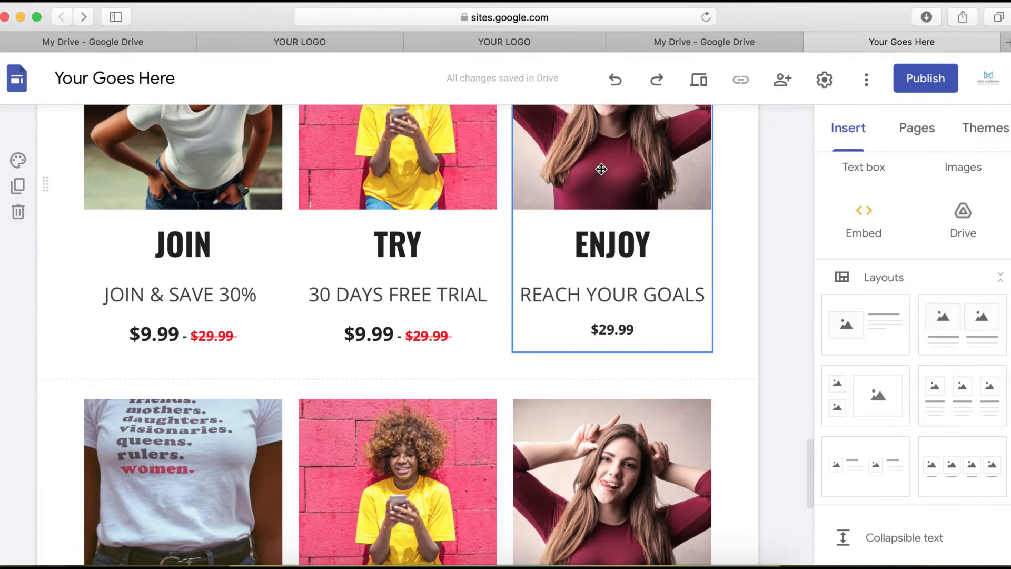
{"action": "scroll", "coordinate": [497, 479], "scroll_direction": "down", "scroll_amount": 5}
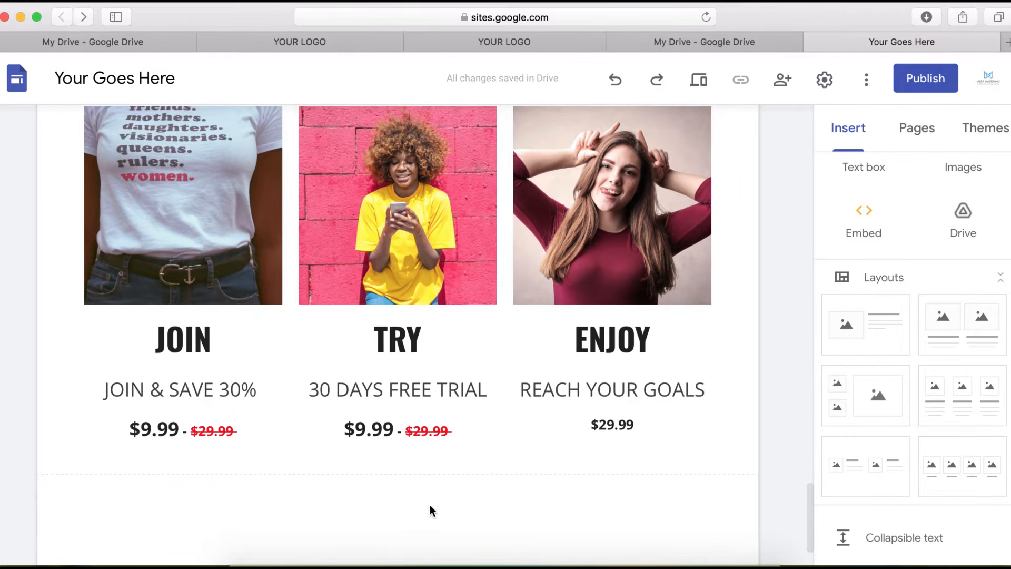
{"action": "scroll", "coordinate": [437, 512], "scroll_direction": "down", "scroll_amount": 5}
{"action": "scroll", "coordinate": [437, 512], "scroll_direction": "up", "scroll_amount": 6}
{"action": "scroll", "coordinate": [437, 512], "scroll_direction": "down", "scroll_amount": 9}
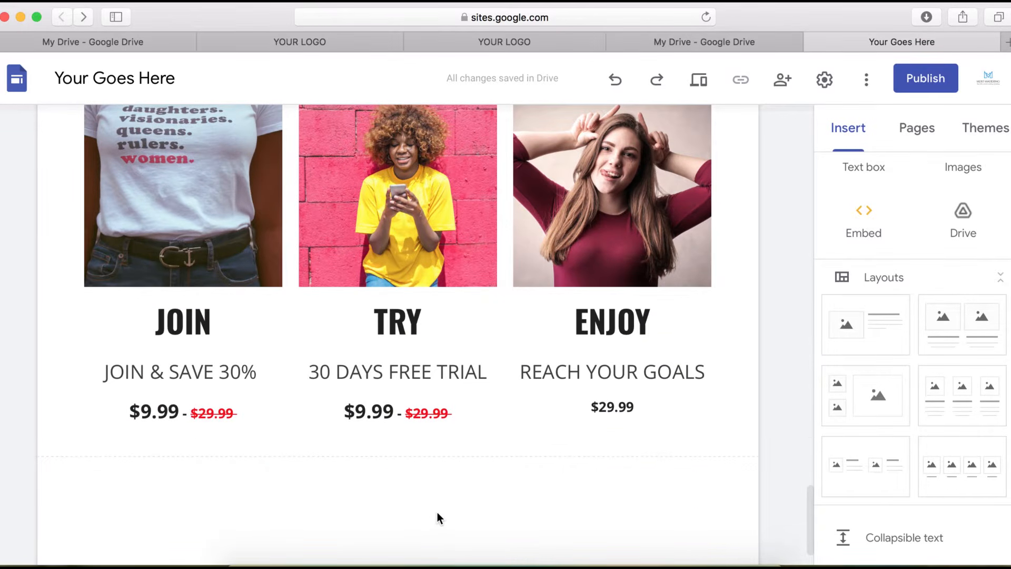
{"action": "scroll", "coordinate": [437, 512], "scroll_direction": "up", "scroll_amount": 6}
{"action": "scroll", "coordinate": [903, 350], "scroll_direction": "down", "scroll_amount": 9}
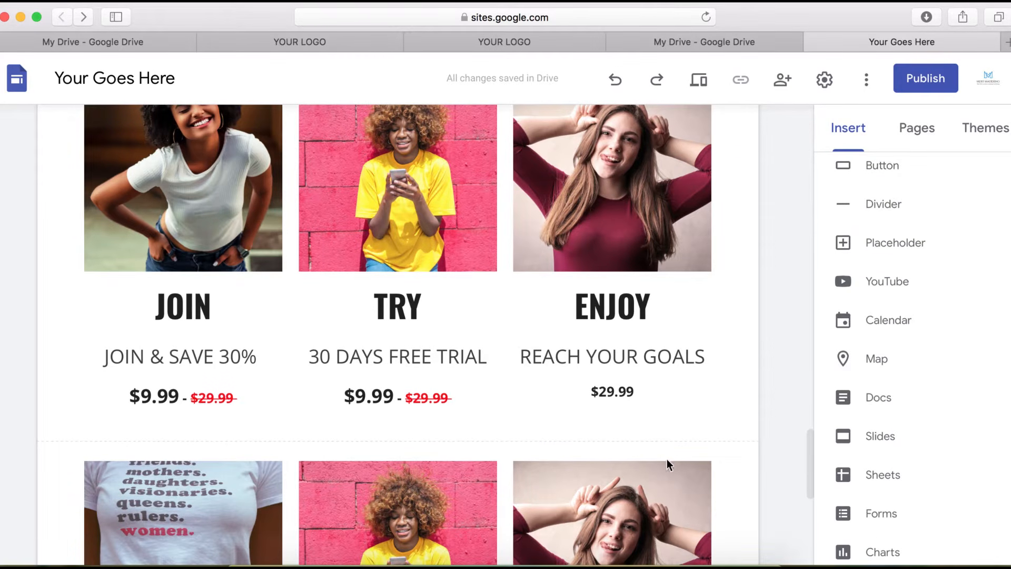
{"action": "scroll", "coordinate": [602, 467], "scroll_direction": "up", "scroll_amount": 7}
{"action": "scroll", "coordinate": [603, 468], "scroll_direction": "down", "scroll_amount": 6}
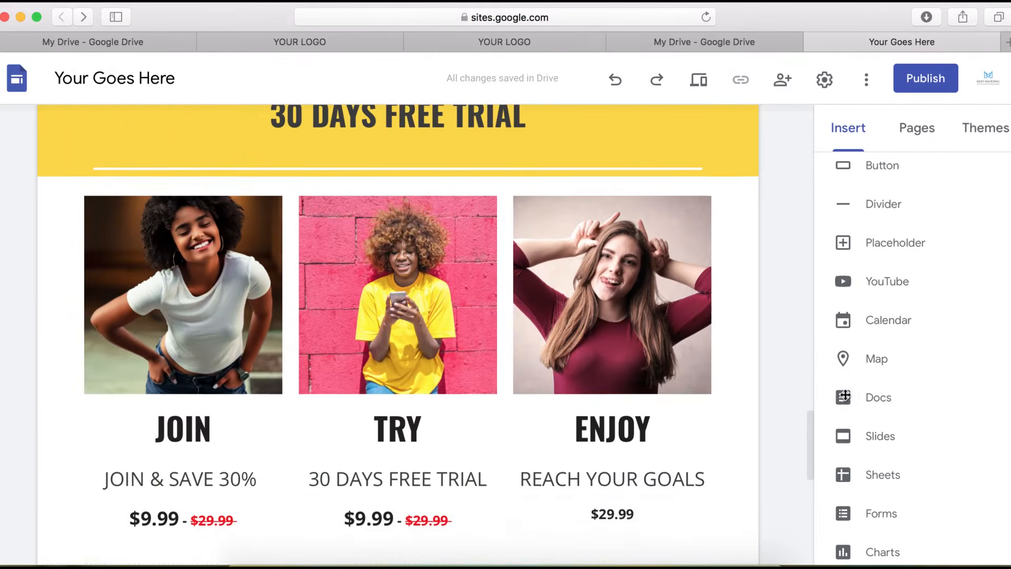
{"action": "scroll", "coordinate": [921, 397], "scroll_direction": "up", "scroll_amount": 2}
{"action": "scroll", "coordinate": [631, 442], "scroll_direction": "down", "scroll_amount": 10}
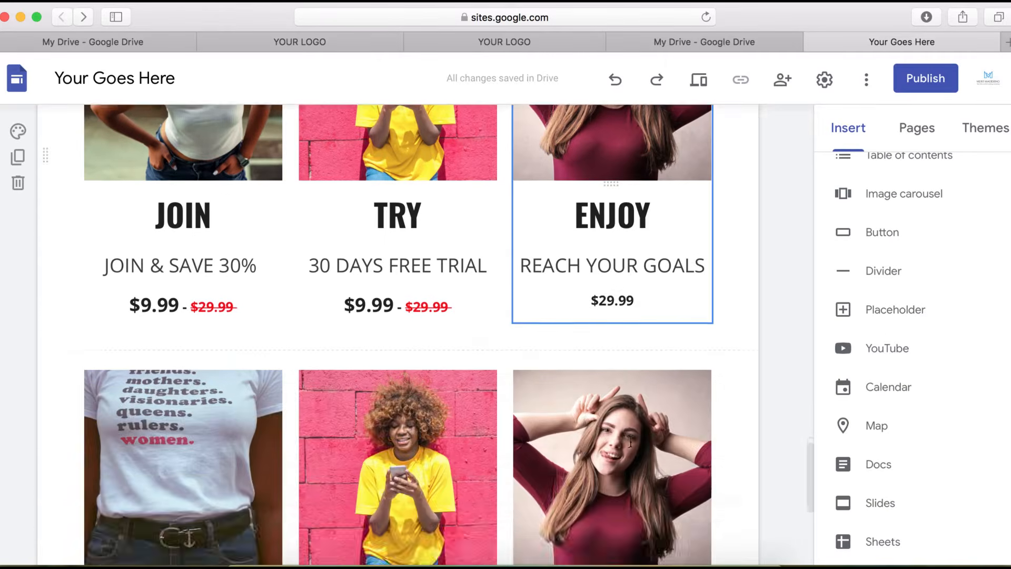
{"action": "left_click", "coordinate": [890, 236]}
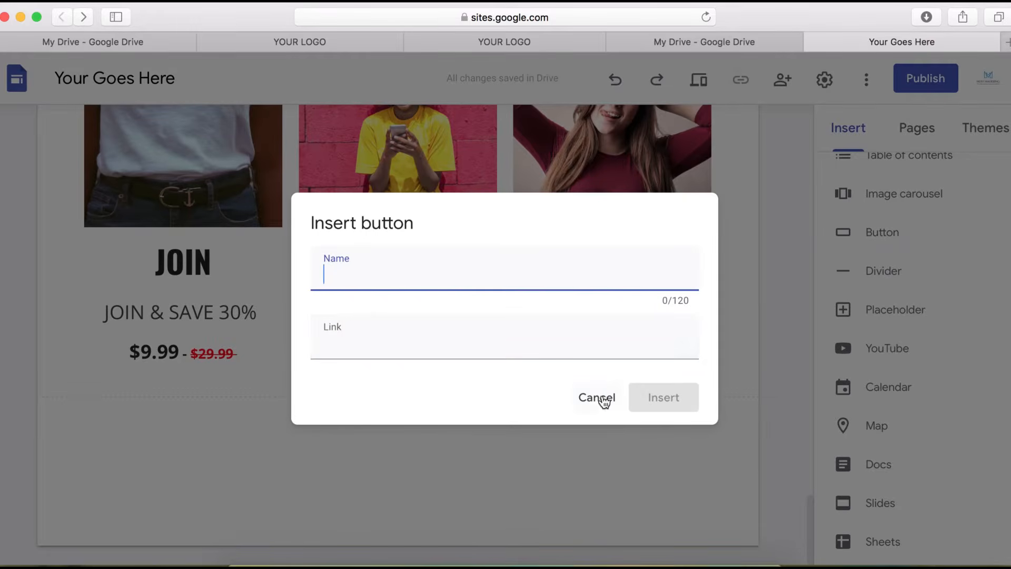
{"action": "type", "text": "Buy Now"}
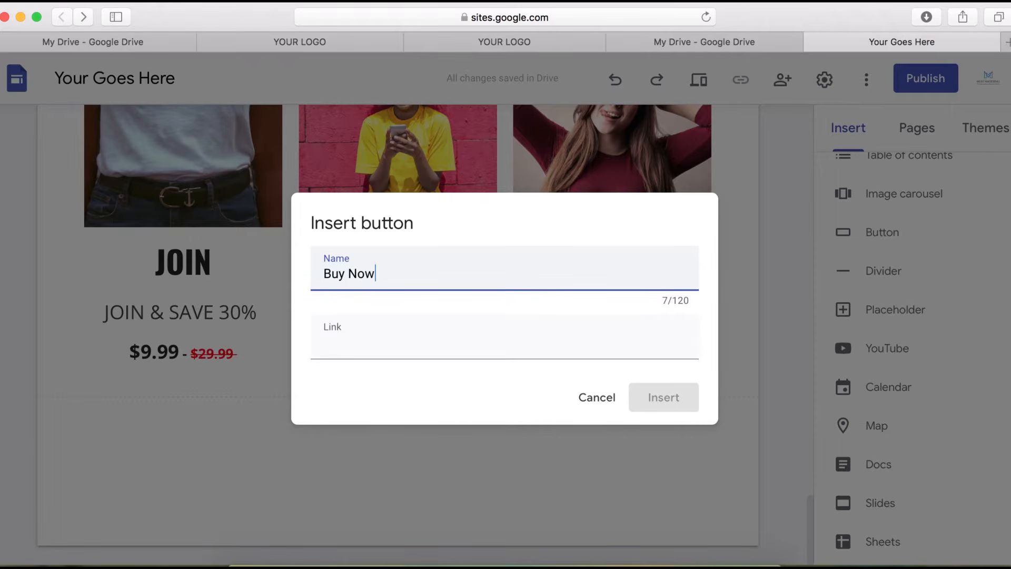
{"action": "left_click", "coordinate": [394, 327]}
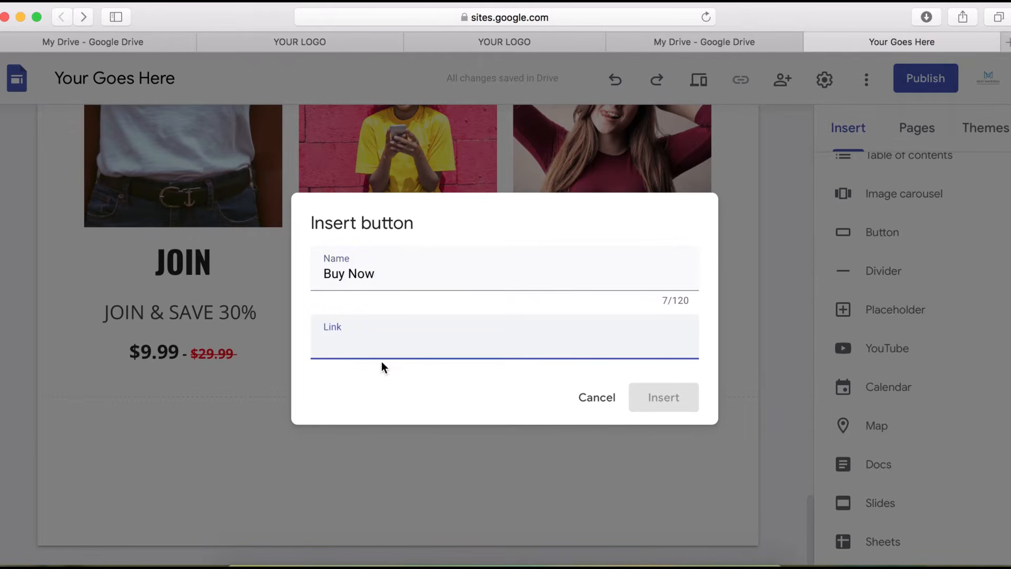
{"action": "type", "text": "ff"}
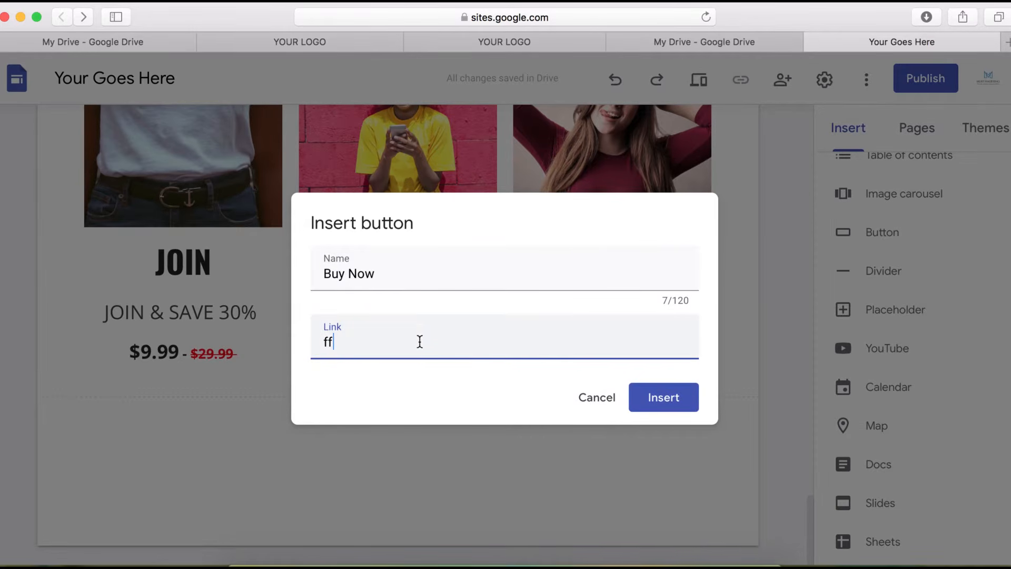
{"action": "left_click", "coordinate": [598, 403]}
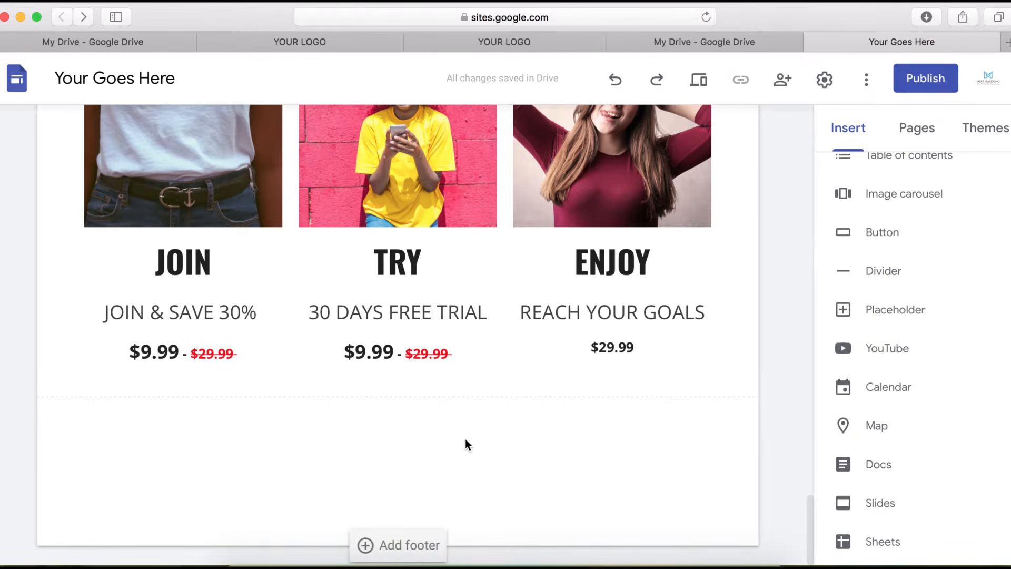
{"action": "scroll", "coordinate": [468, 438], "scroll_direction": "up", "scroll_amount": 8}
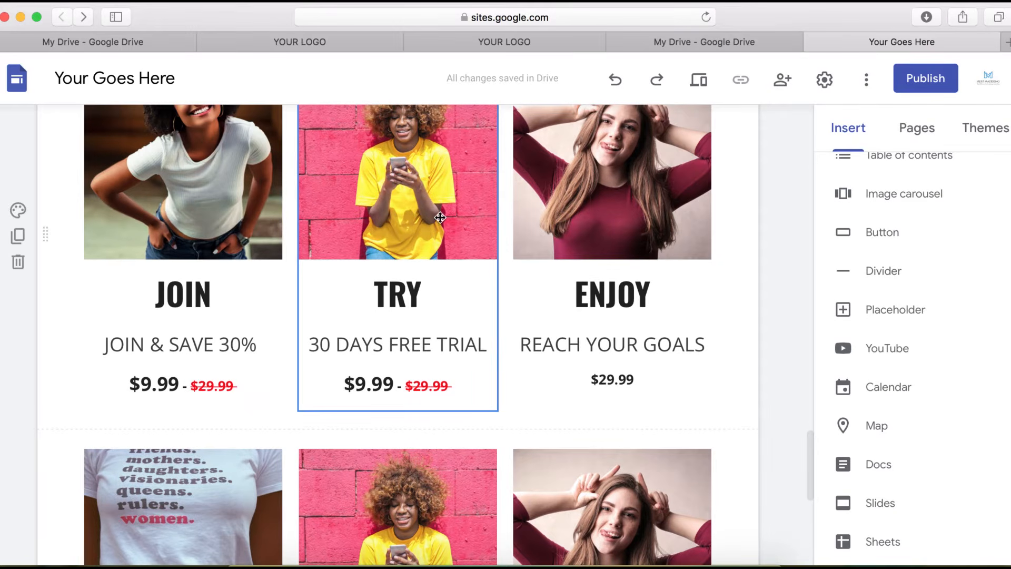
Embed the copied HTML code for the MORE PRODUCTS button in a new section below the duplicated three-column offers
{"action": "scroll", "coordinate": [485, 421], "scroll_direction": "down", "scroll_amount": 8}
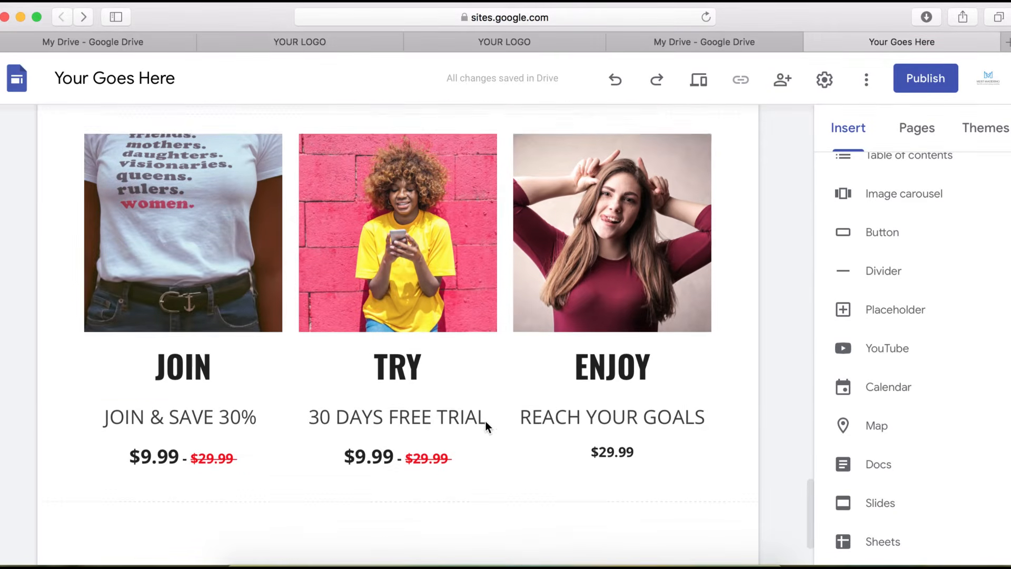
{"action": "double_click", "coordinate": [394, 430]}
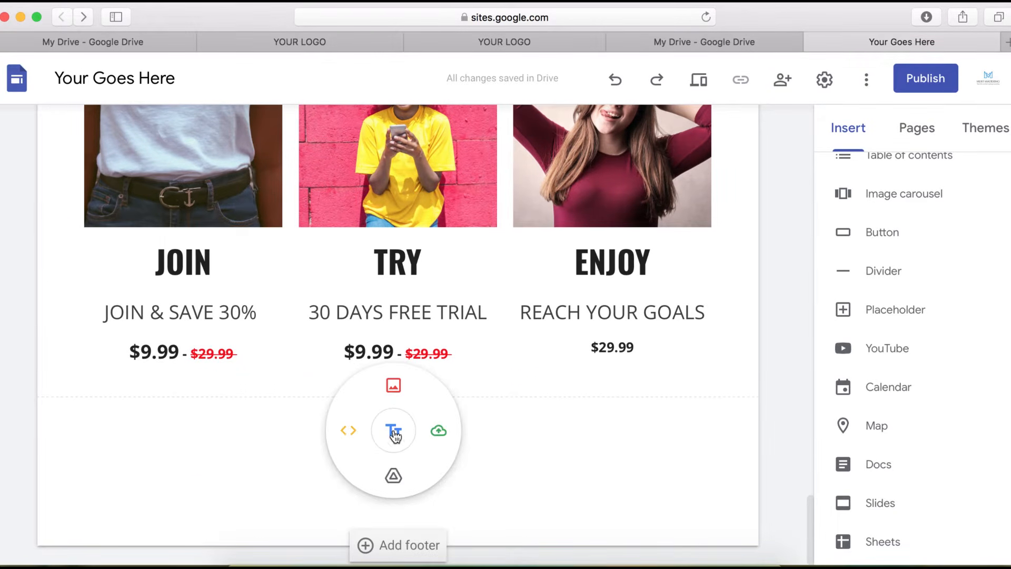
{"action": "left_click", "coordinate": [351, 431]}
{"action": "left_click", "coordinate": [384, 279]}
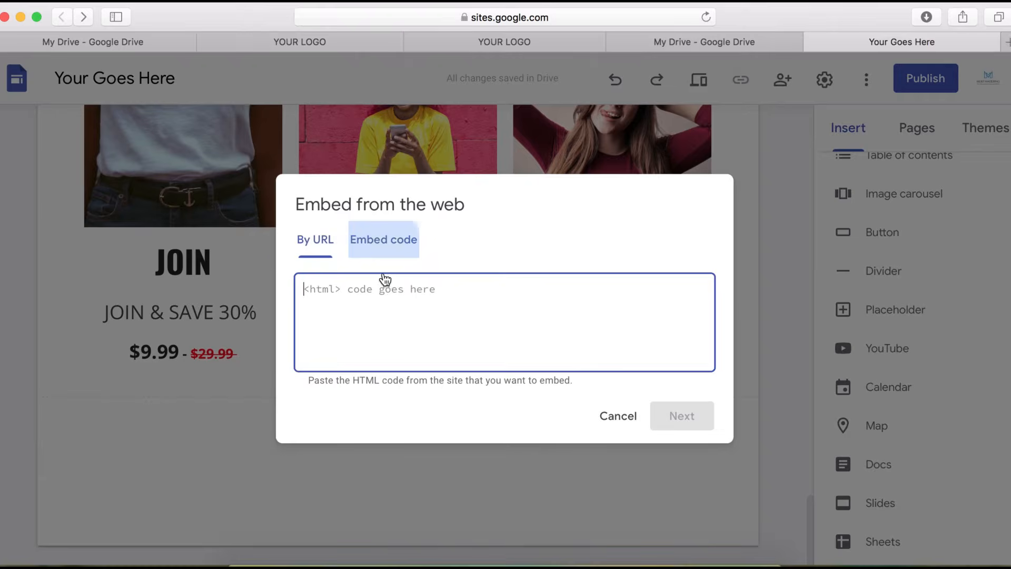
{"action": "key", "text": "super+v"}
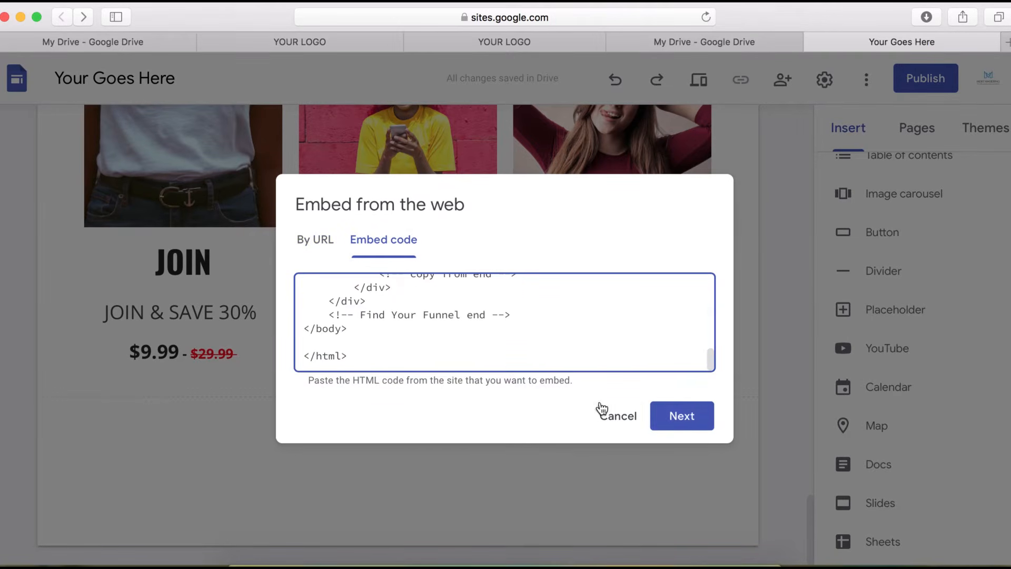
{"action": "left_click", "coordinate": [674, 421]}
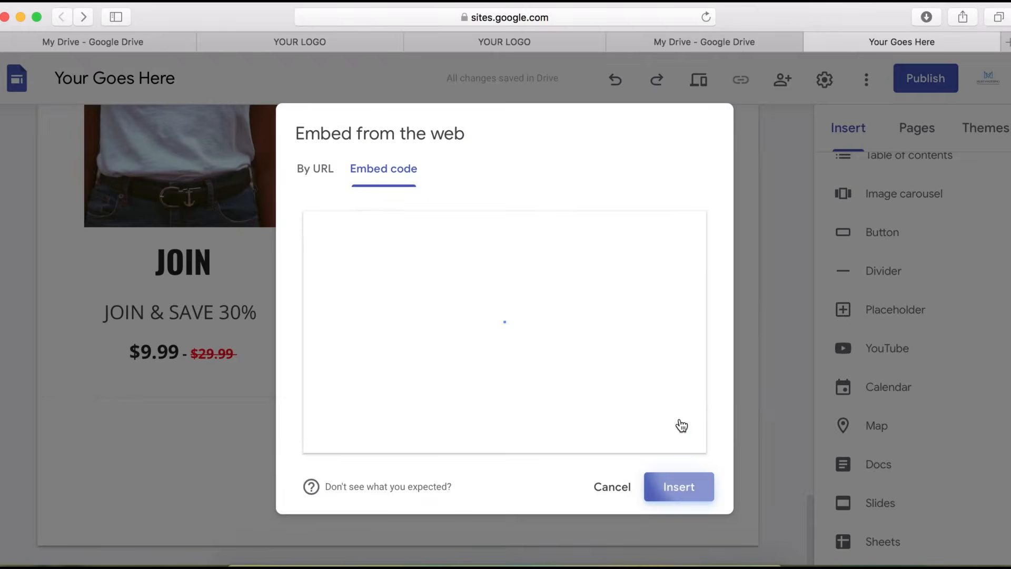
{"action": "left_click", "coordinate": [683, 494]}
Shorten the embedded MORE PRODUCTS button's box to remove the empty space and centre it in its section
{"action": "scroll", "coordinate": [364, 461], "scroll_direction": "down", "scroll_amount": 5}
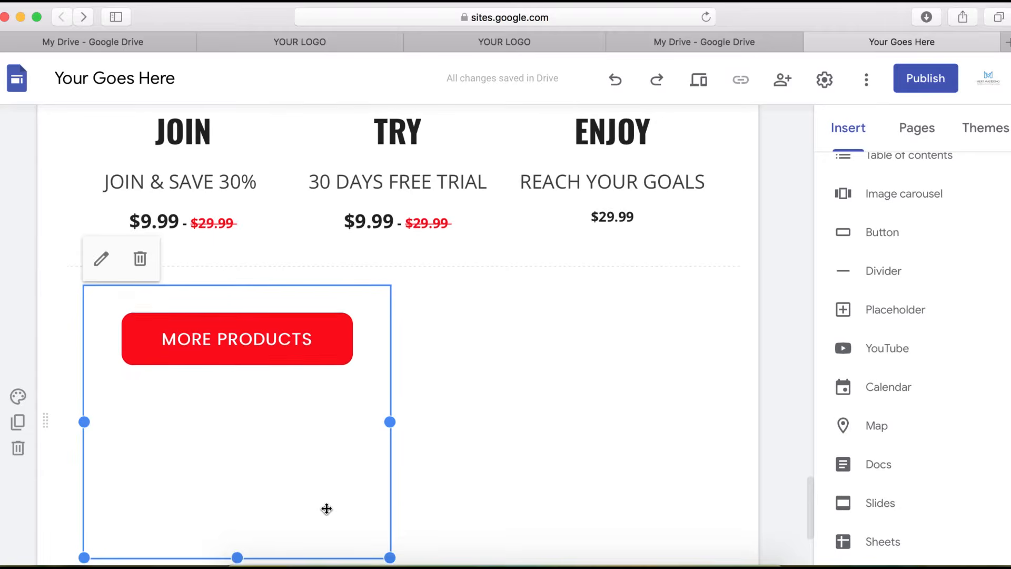
{"action": "left_click_drag", "start_coordinate": [237, 432], "coordinate": [264, 310]}
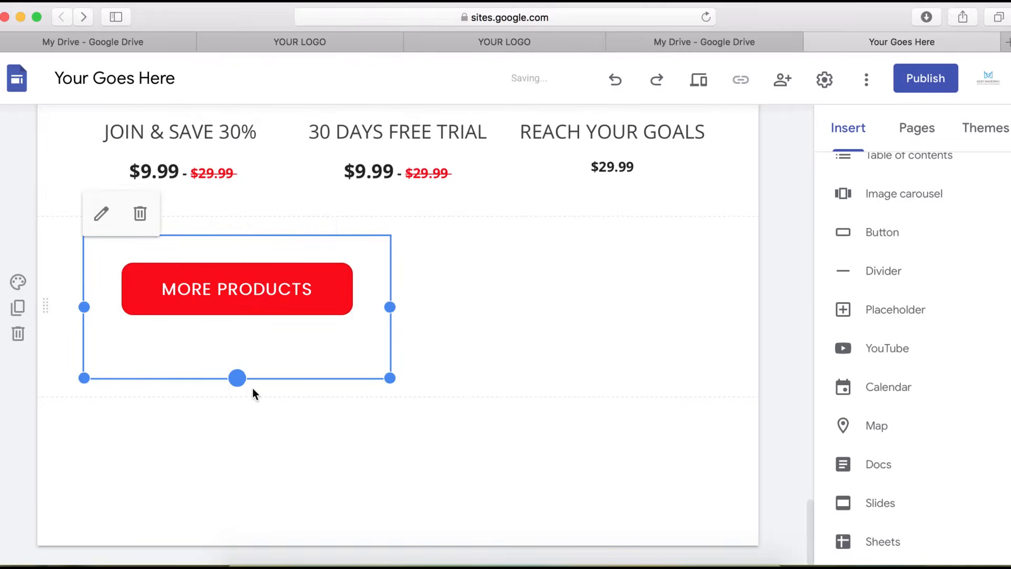
{"action": "left_click_drag", "start_coordinate": [237, 378], "coordinate": [391, 334]}
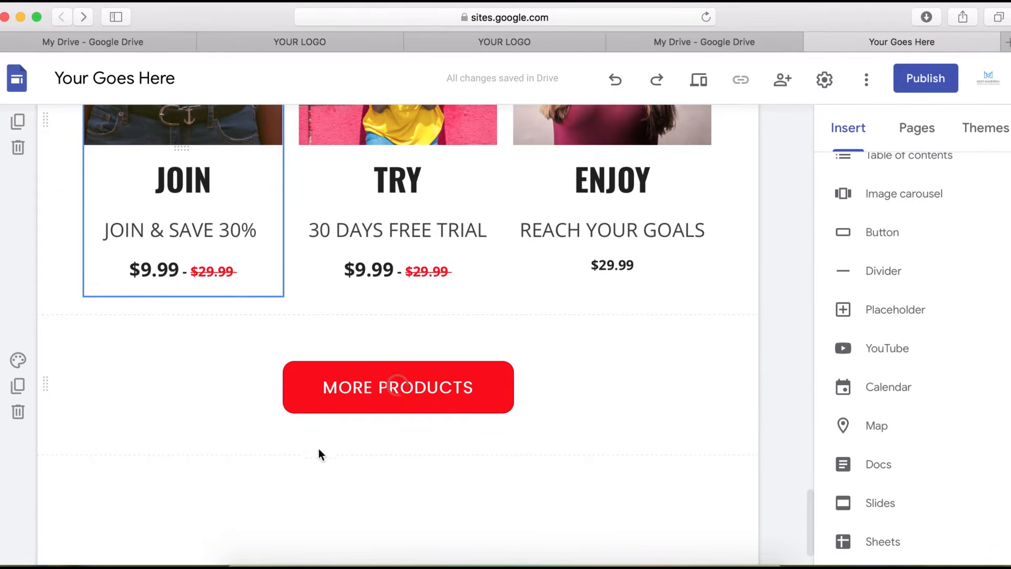
Insert a divider below the MORE PRODUCTS button and add the centred heading "JOIN NOW AND NEVER LOOK BACK" under it, without a trailing blank line
{"action": "left_click", "coordinate": [867, 277]}
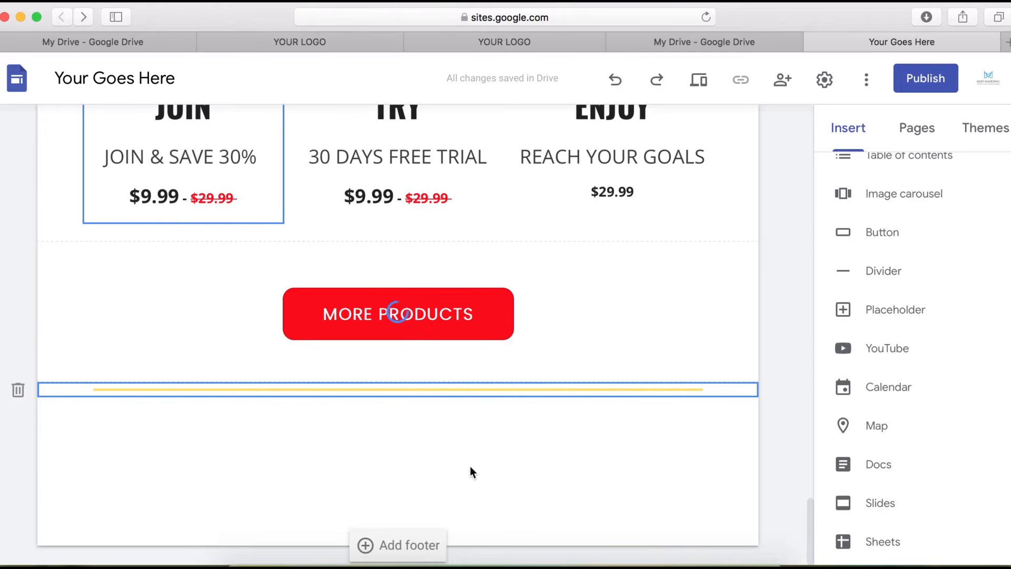
{"action": "double_click", "coordinate": [396, 430]}
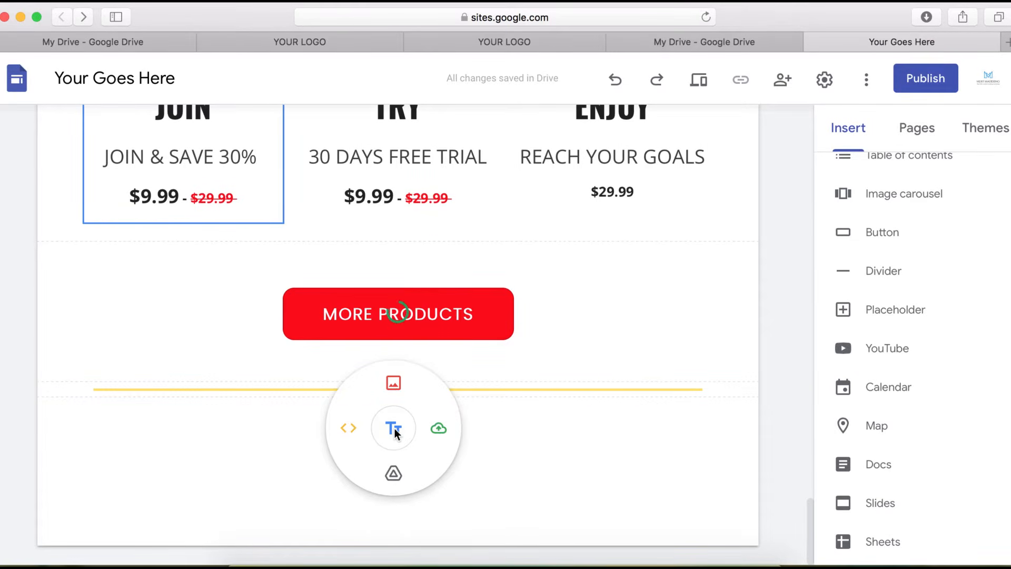
{"action": "left_click", "coordinate": [395, 428]}
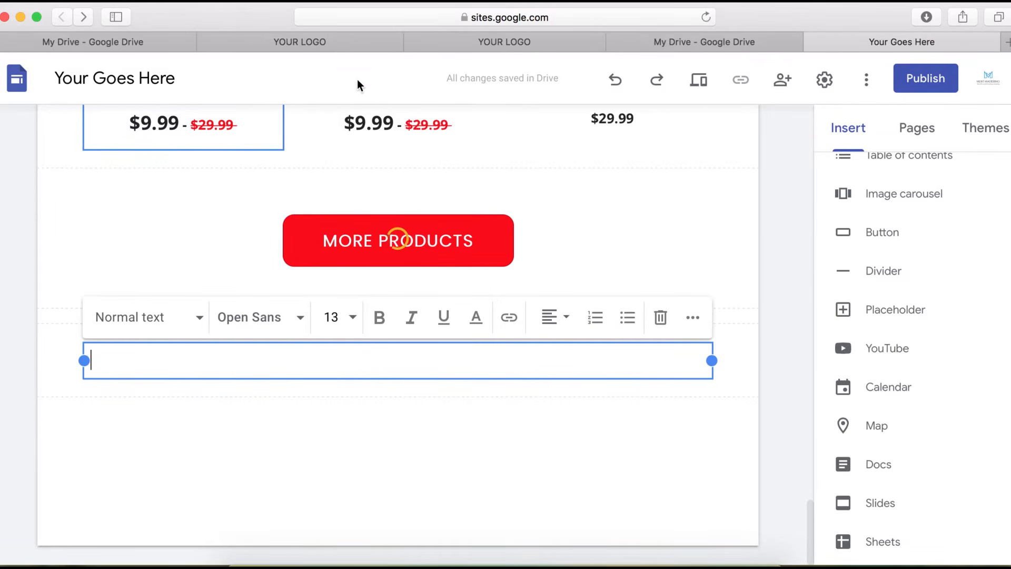
{"action": "type", "text": "JOIN NOW AND NEVER LOOK BACK"}
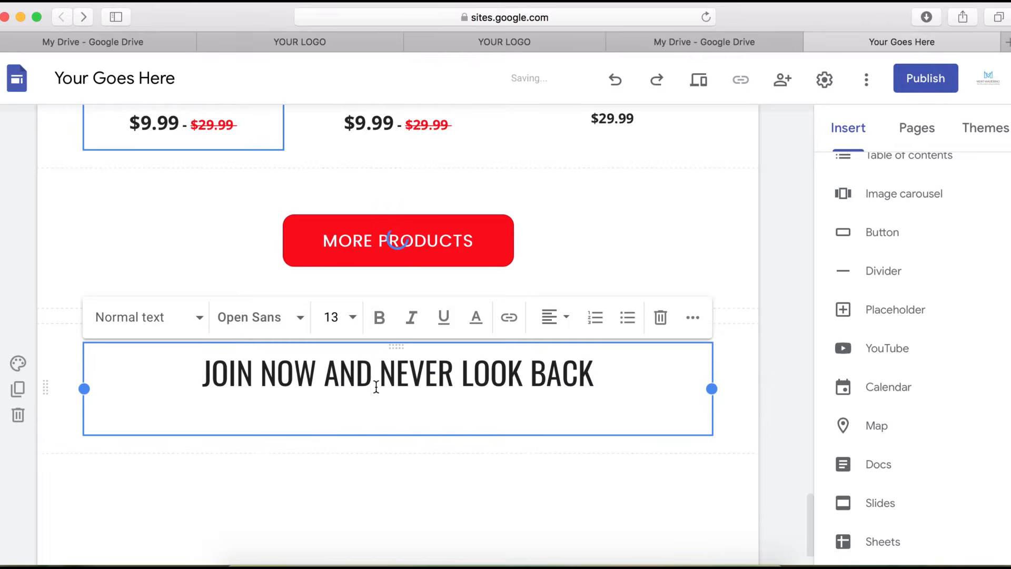
{"action": "key", "text": "BackSpace"}
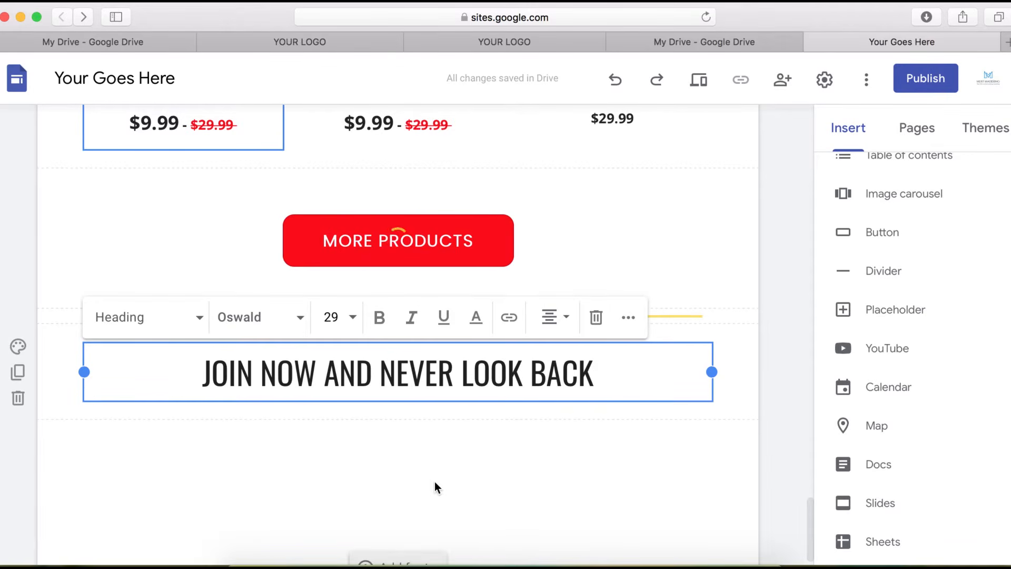
{"action": "left_click", "coordinate": [506, 479]}
{"action": "scroll", "coordinate": [507, 479], "scroll_direction": "down", "scroll_amount": 1}
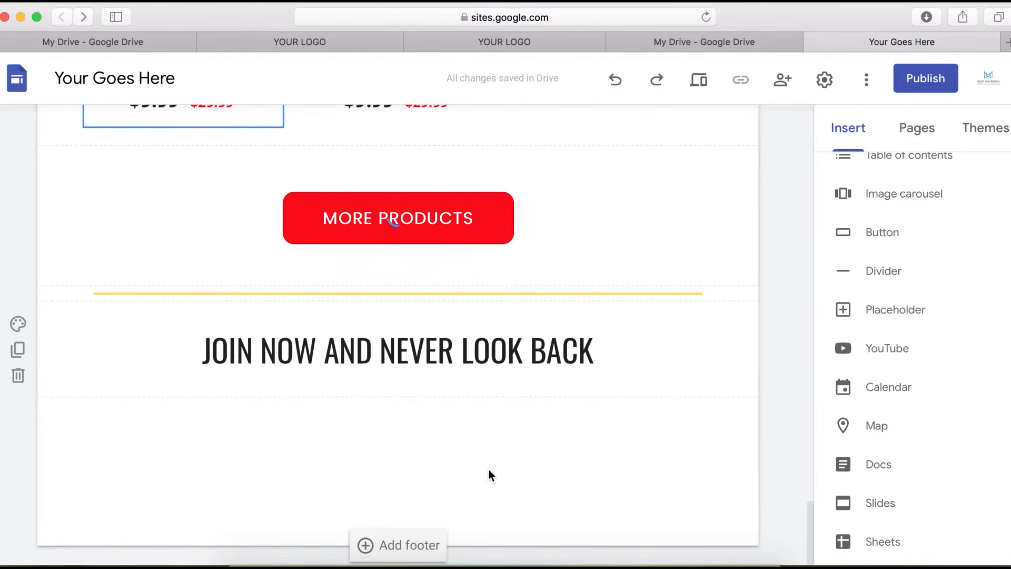
Upload EmbeddedImage-12.jpg from Downloads into a new section below the JOIN NOW AND NEVER LOOK BACK heading
{"action": "double_click", "coordinate": [407, 436]}
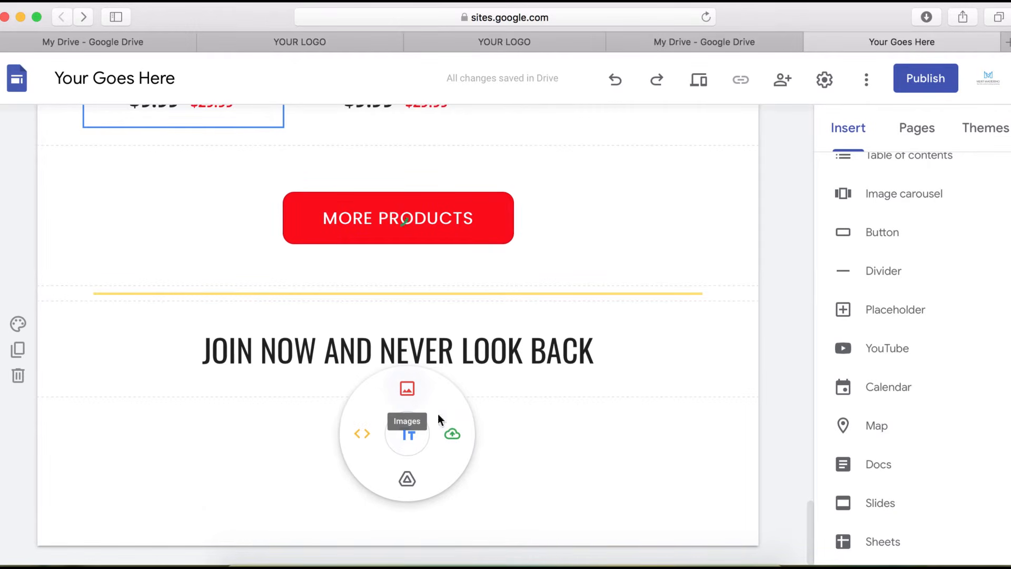
{"action": "left_click", "coordinate": [452, 434]}
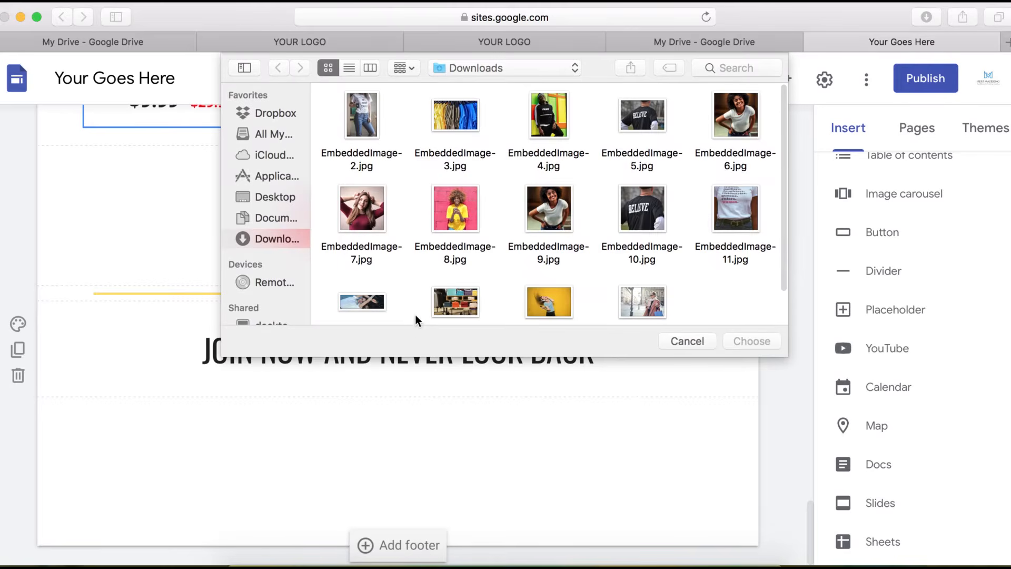
{"action": "scroll", "coordinate": [596, 250], "scroll_direction": "down", "scroll_amount": 2}
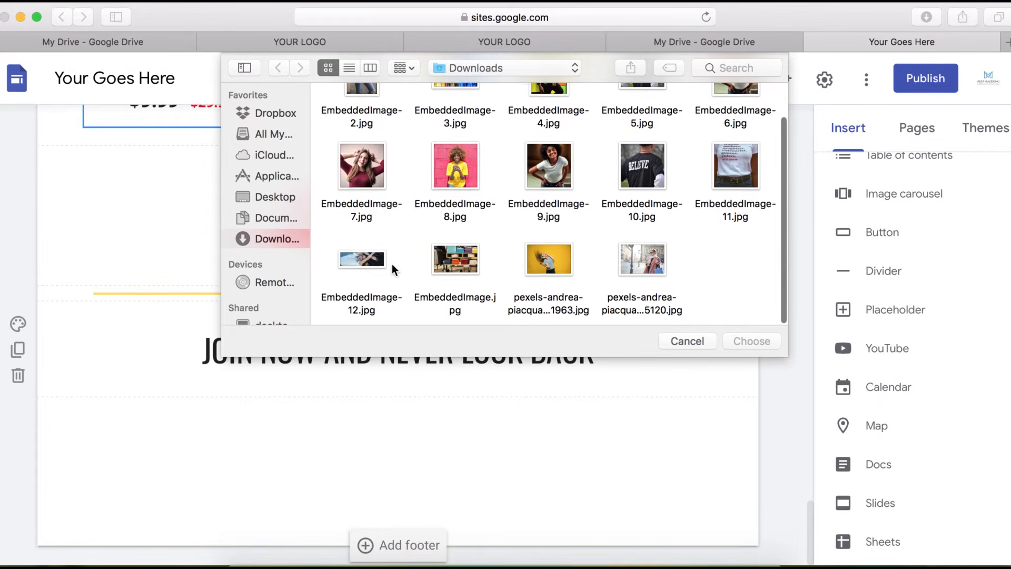
{"action": "left_click", "coordinate": [365, 258]}
{"action": "left_click", "coordinate": [736, 341]}
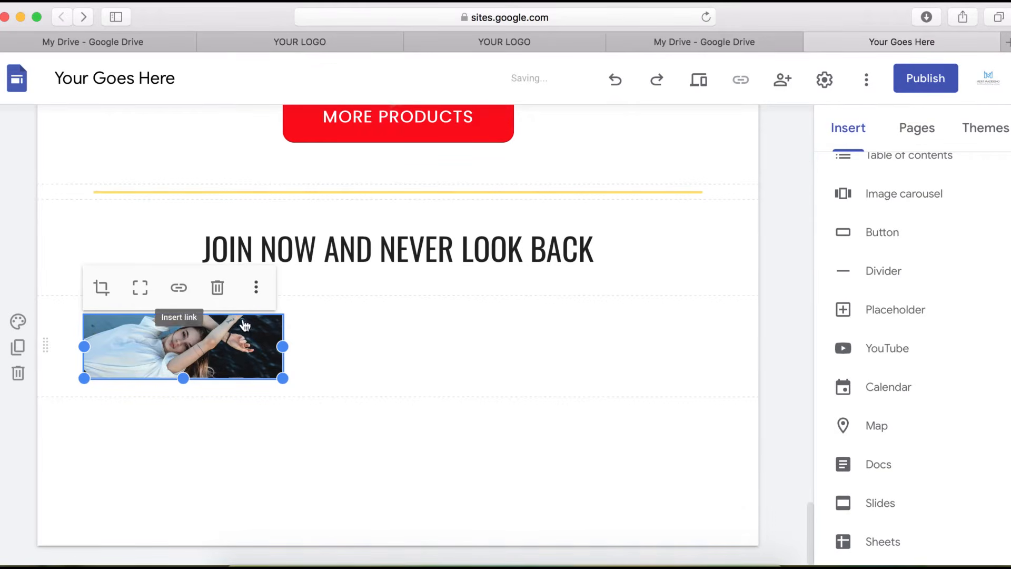
Stretch the image of the reclining woman across the full content width and increase its height to show the whole figure
{"action": "left_click_drag", "start_coordinate": [198, 355], "coordinate": [438, 355]}
{"action": "left_click_drag", "start_coordinate": [497, 346], "coordinate": [729, 347]}
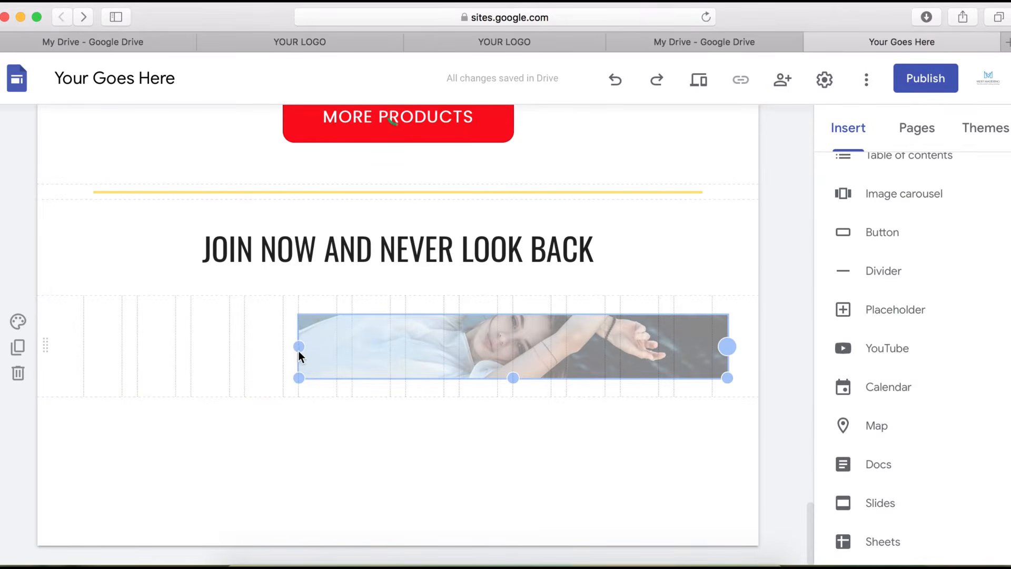
{"action": "left_click_drag", "start_coordinate": [299, 347], "coordinate": [51, 366]}
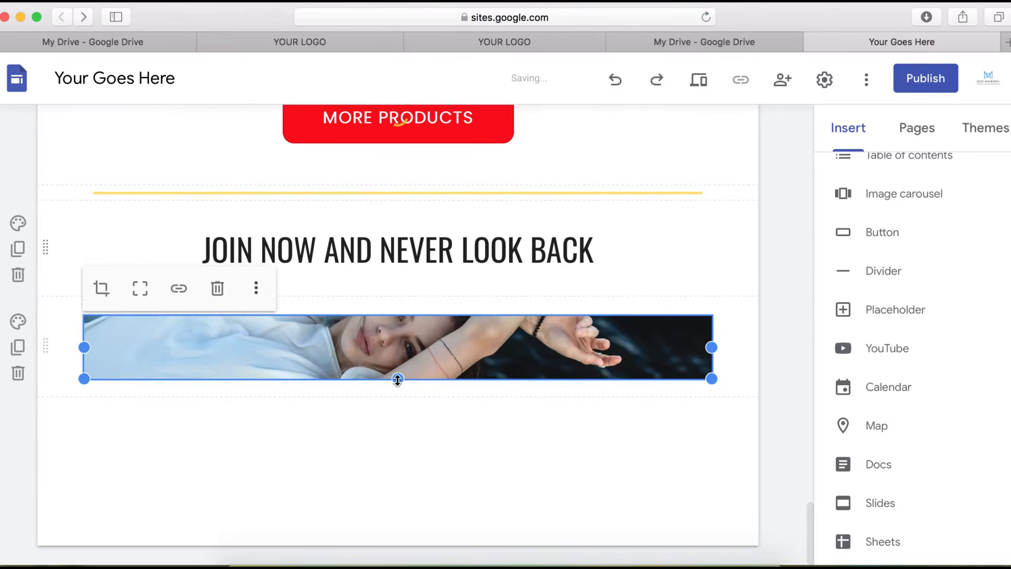
{"action": "left_click_drag", "start_coordinate": [399, 379], "coordinate": [422, 512]}
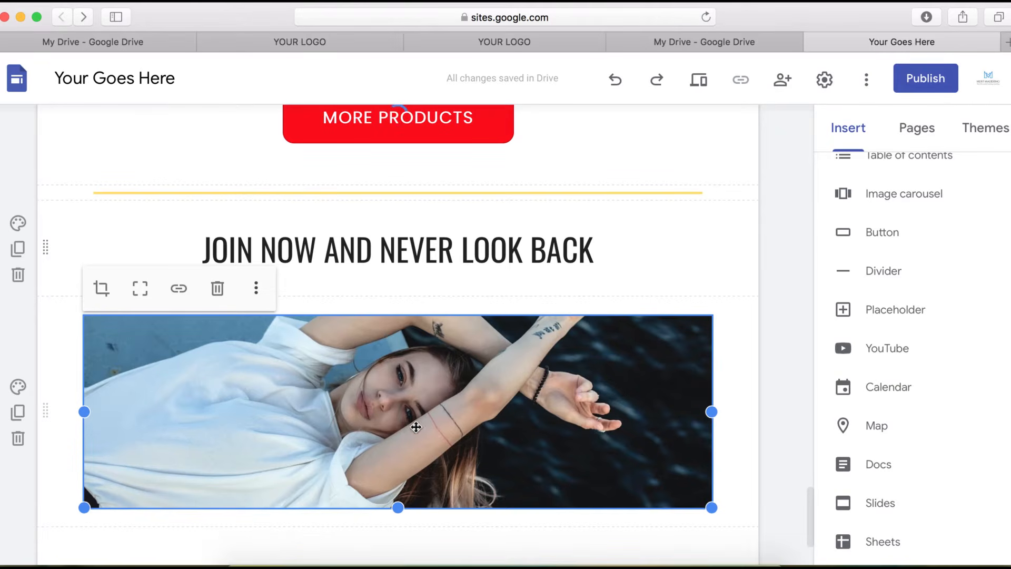
{"action": "left_click_drag", "start_coordinate": [398, 510], "coordinate": [399, 532]}
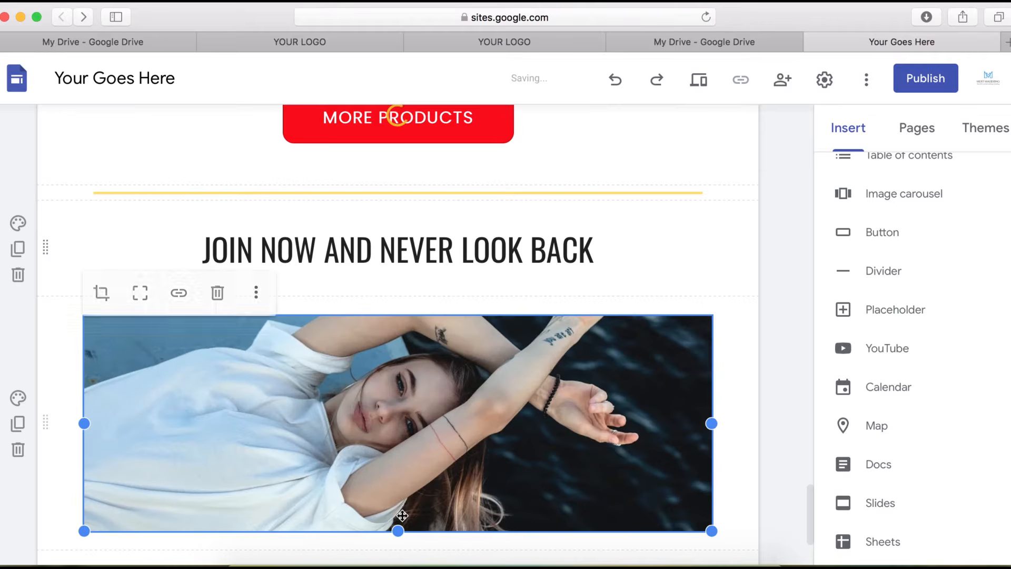
Set the background of the reclining woman image's section to Emphasis 2
{"action": "left_click", "coordinate": [73, 441]}
{"action": "left_click", "coordinate": [21, 403]}
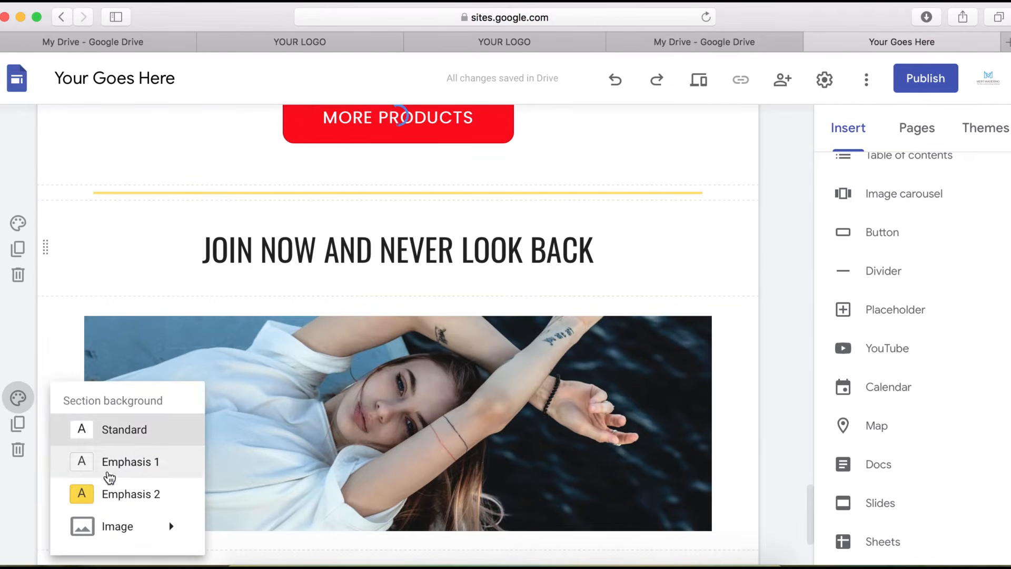
{"action": "left_click", "coordinate": [111, 494]}
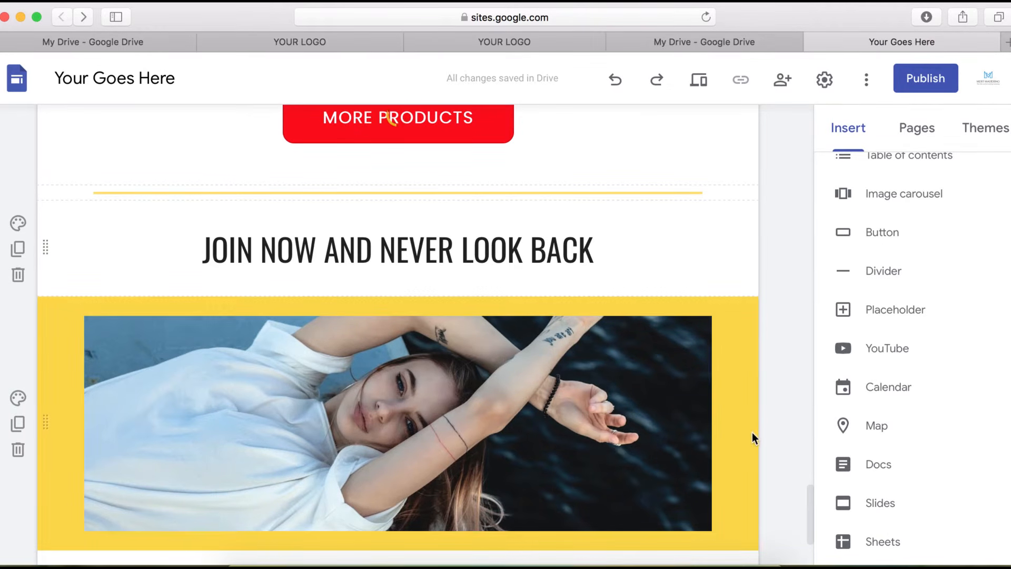
Duplicate the MORE PRODUCTS button section and move the copy below the yellow image section at the end of the page
{"action": "scroll", "coordinate": [637, 411], "scroll_direction": "up", "scroll_amount": 3}
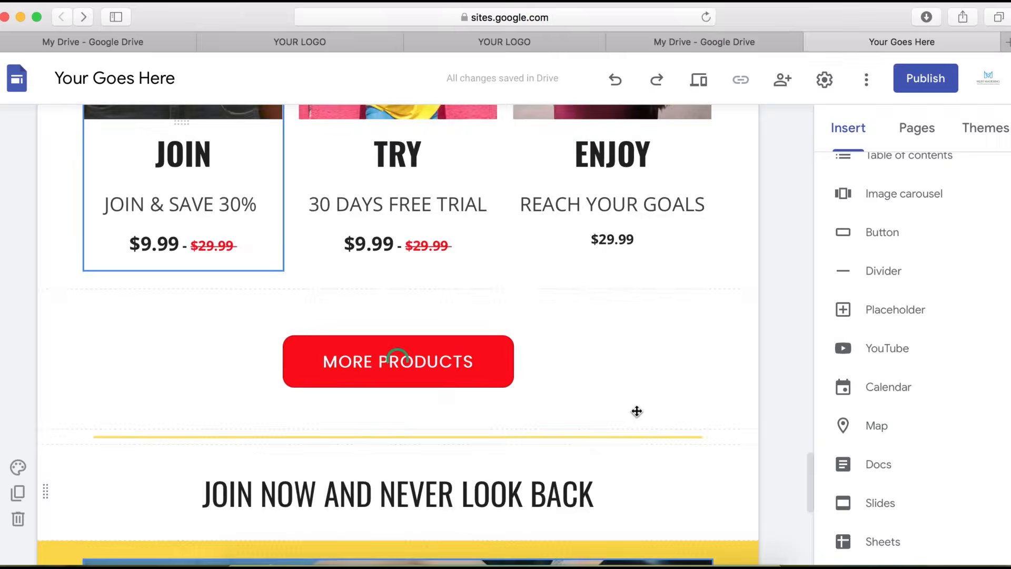
{"action": "scroll", "coordinate": [637, 411], "scroll_direction": "down", "scroll_amount": 7}
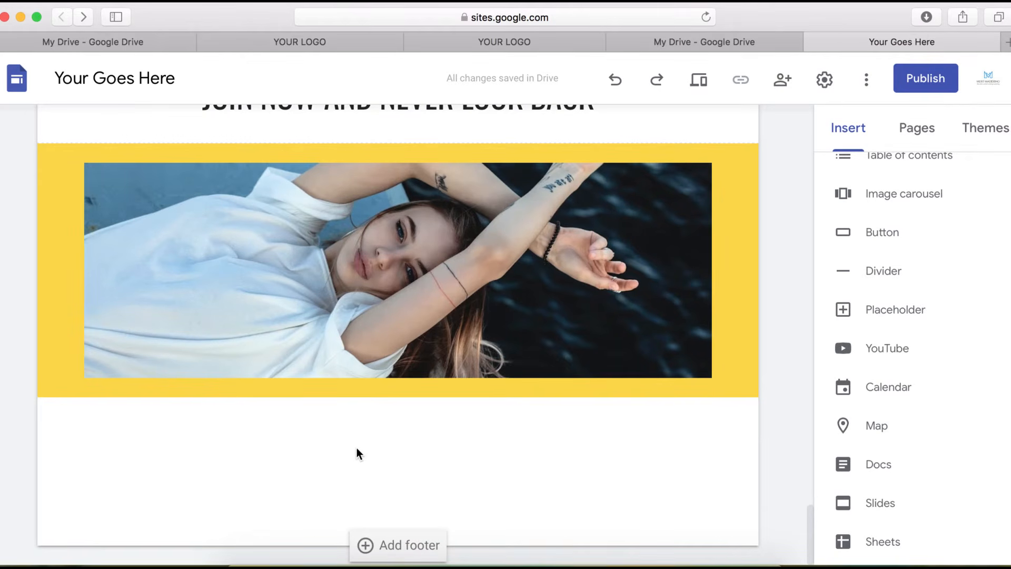
{"action": "scroll", "coordinate": [426, 458], "scroll_direction": "up", "scroll_amount": 7}
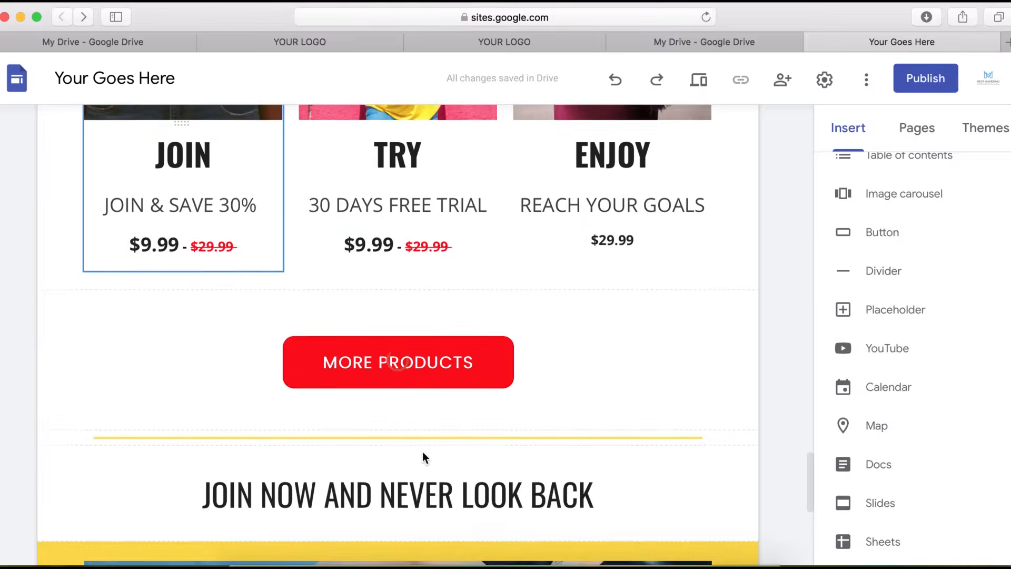
{"action": "scroll", "coordinate": [319, 403], "scroll_direction": "down", "scroll_amount": 5}
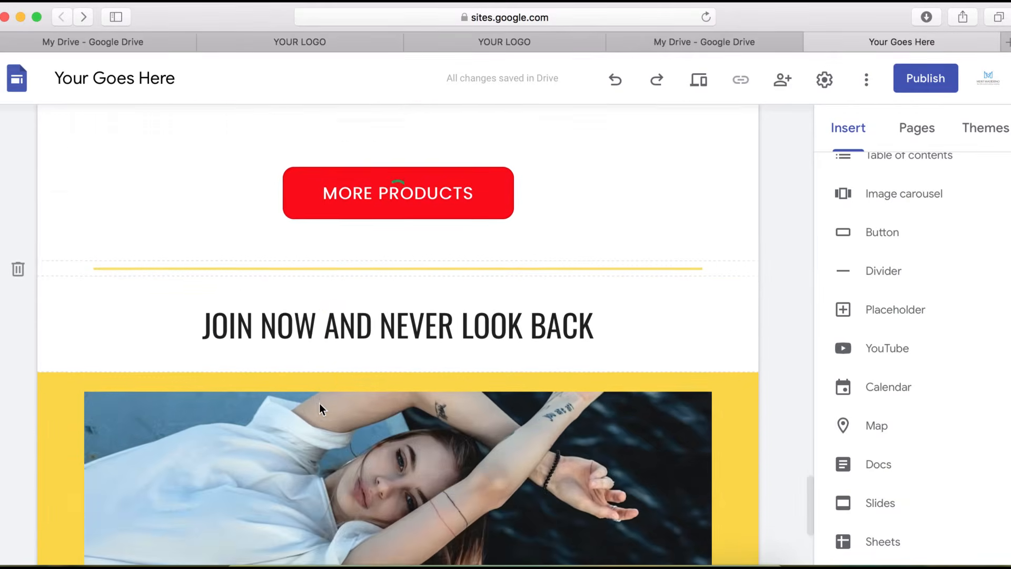
{"action": "scroll", "coordinate": [319, 403], "scroll_direction": "up", "scroll_amount": 3}
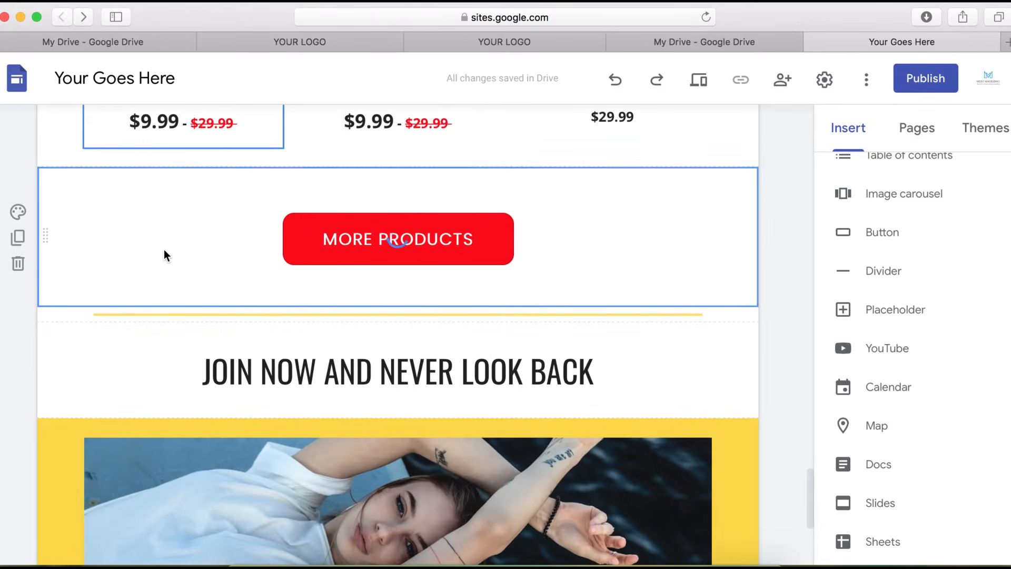
{"action": "left_click", "coordinate": [18, 240]}
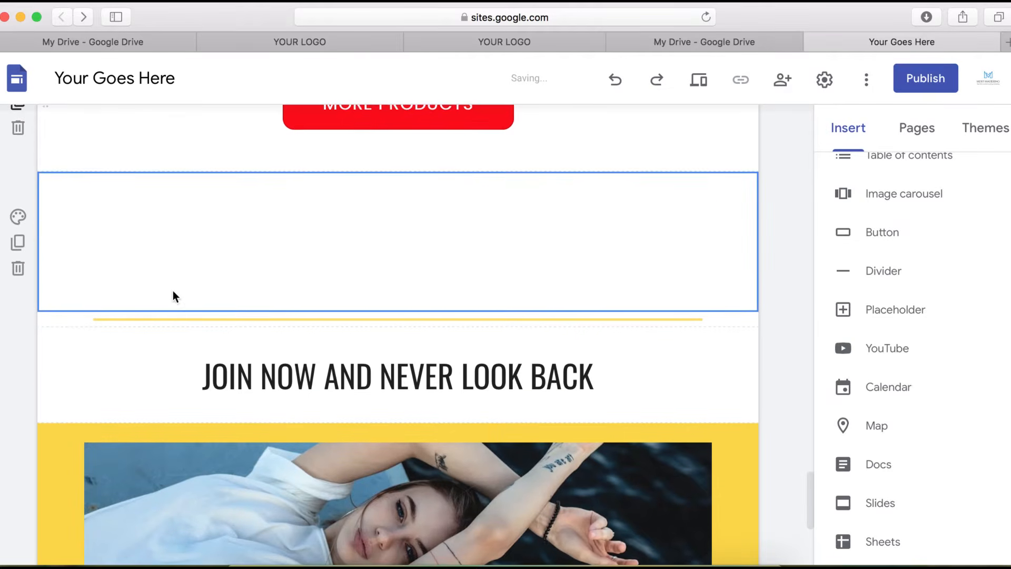
{"action": "left_click_drag", "start_coordinate": [49, 241], "coordinate": [109, 461]}
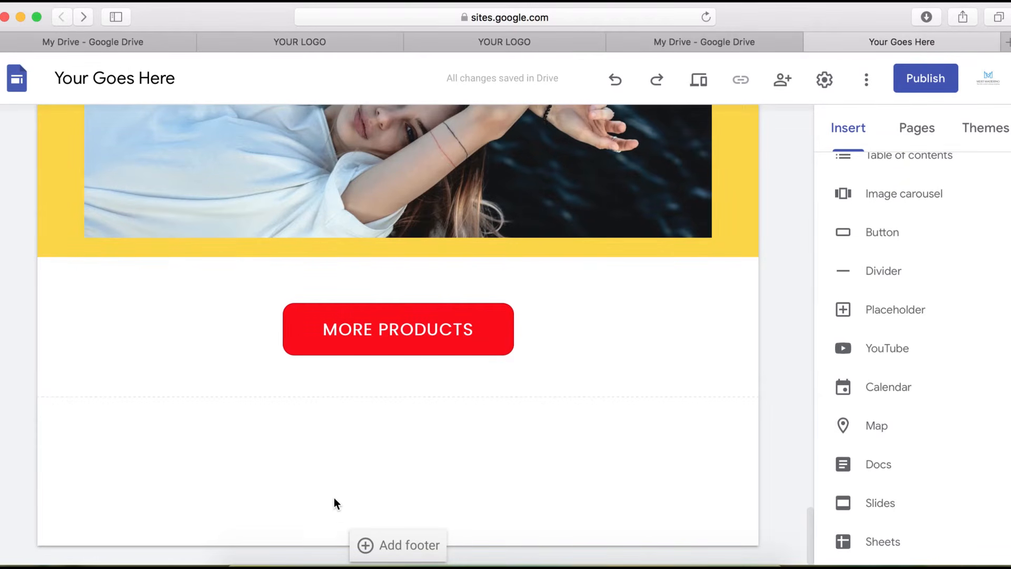
Add a footer with the text "About" and narrow its text box to a small column
{"action": "left_click", "coordinate": [399, 549]}
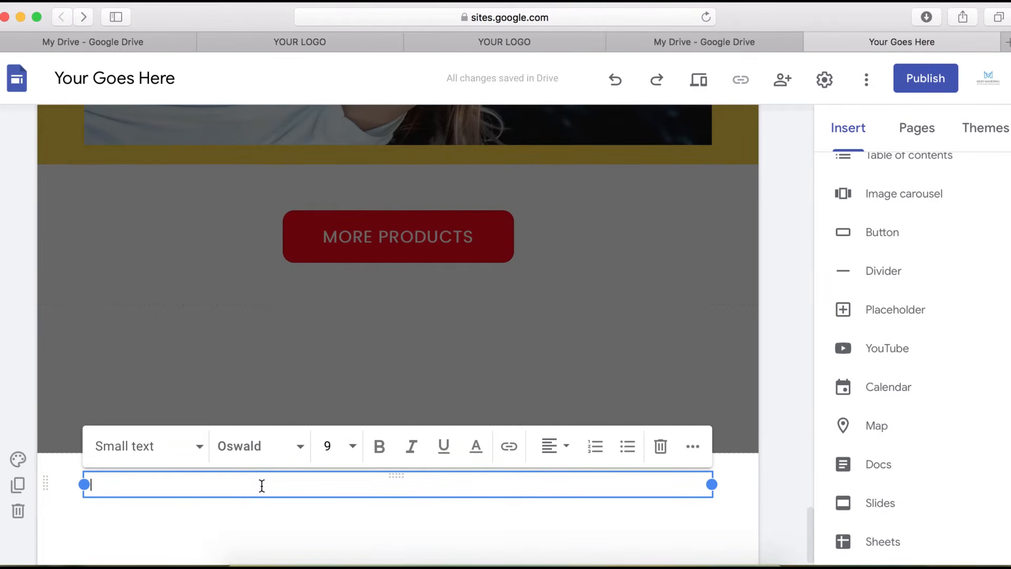
{"action": "type", "text": "About"}
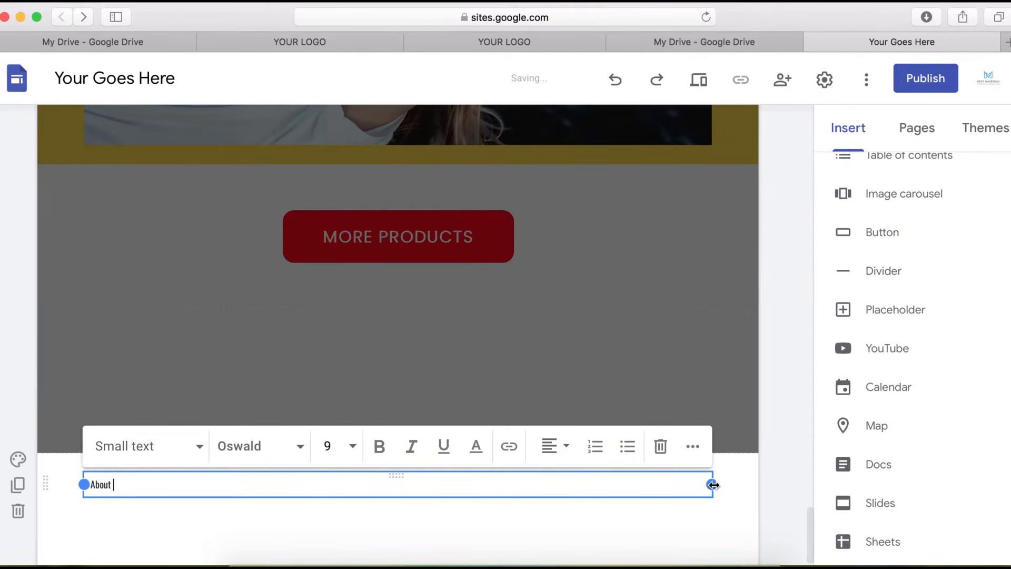
{"action": "left_click_drag", "start_coordinate": [711, 484], "coordinate": [322, 485]}
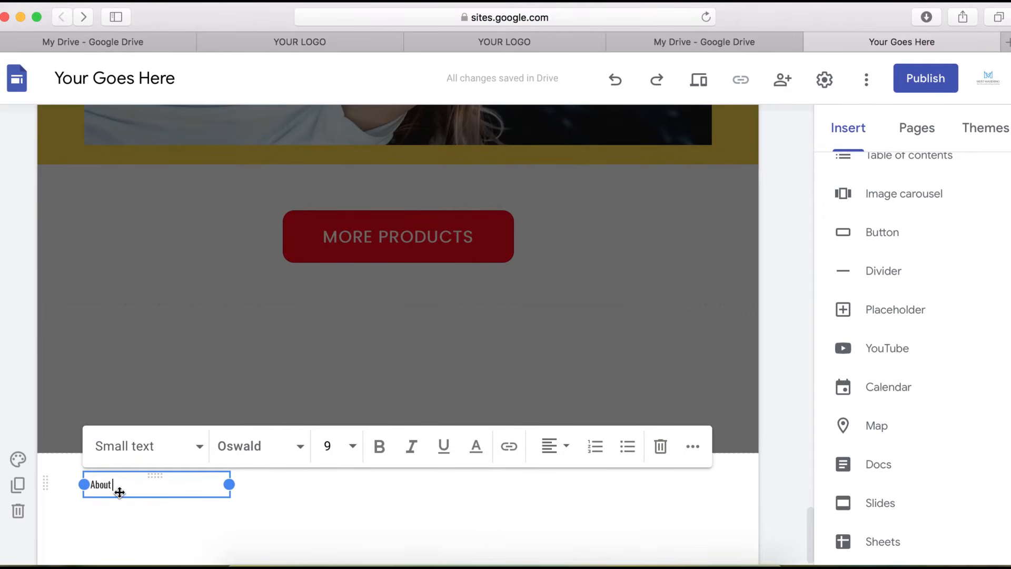
Format the footer's "About" text as a bold Sub-heading
{"action": "double_click", "coordinate": [104, 485]}
{"action": "left_click", "coordinate": [198, 446]}
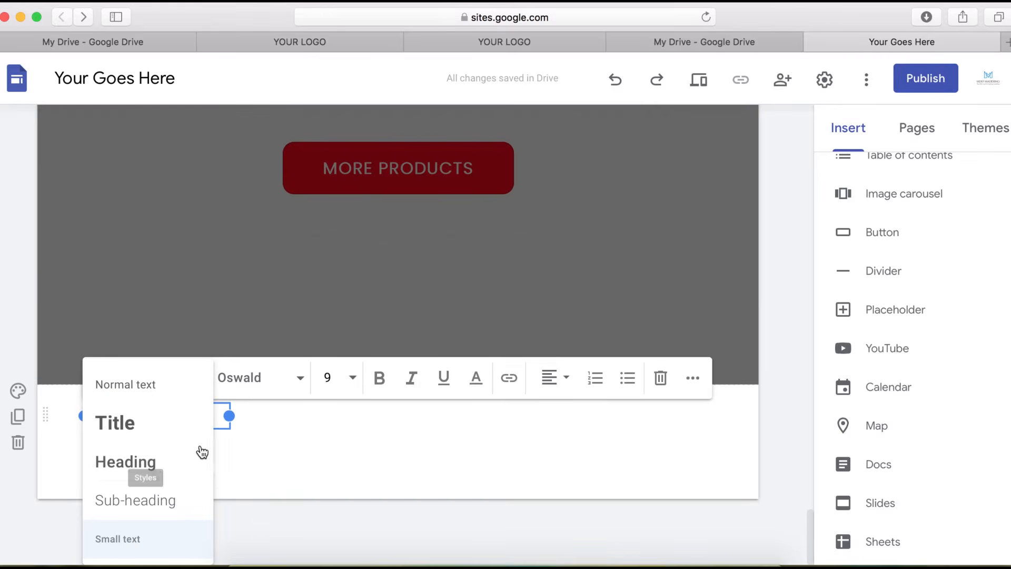
{"action": "left_click", "coordinate": [141, 472]}
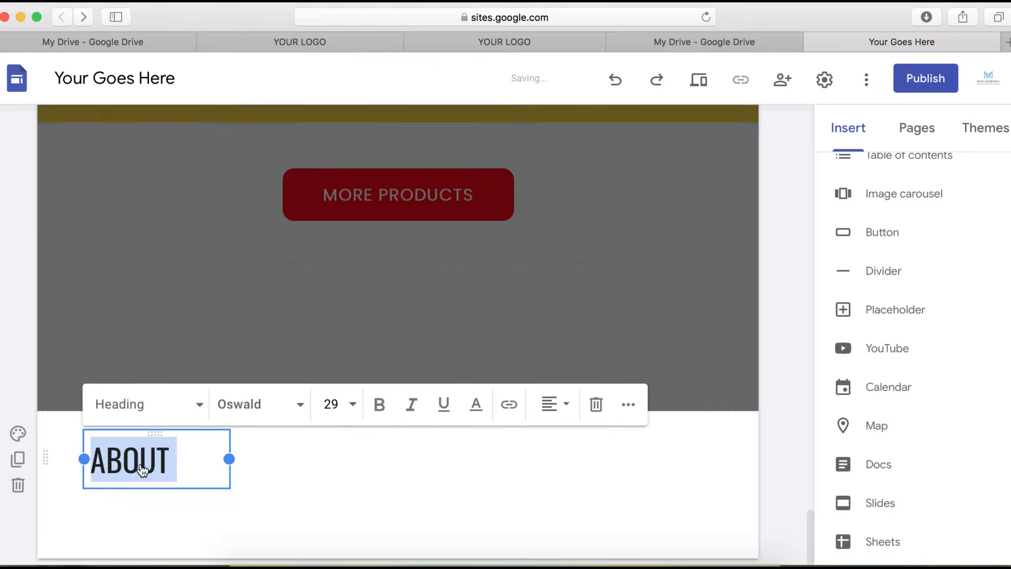
{"action": "left_click", "coordinate": [198, 411]}
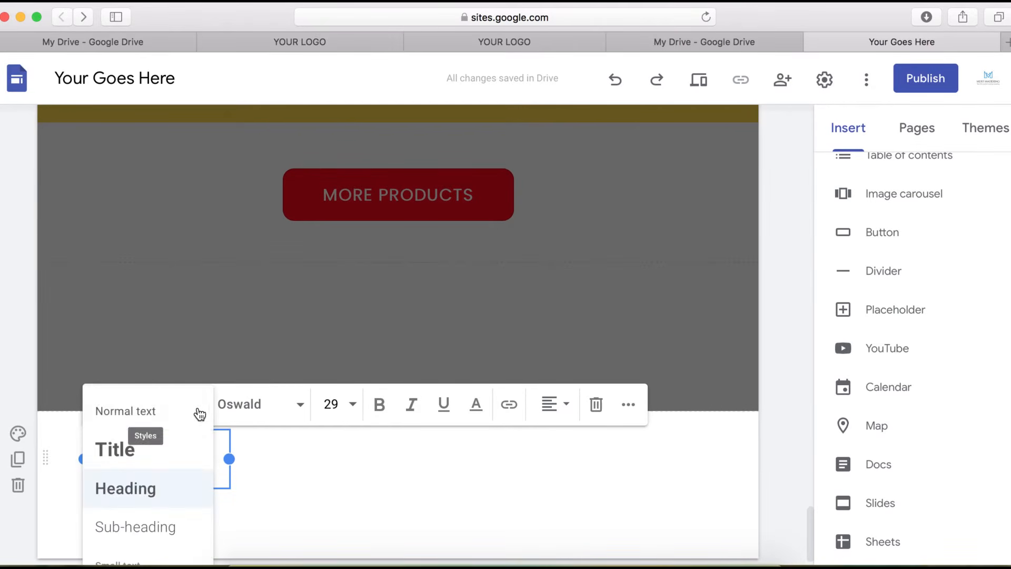
{"action": "left_click", "coordinate": [159, 528]}
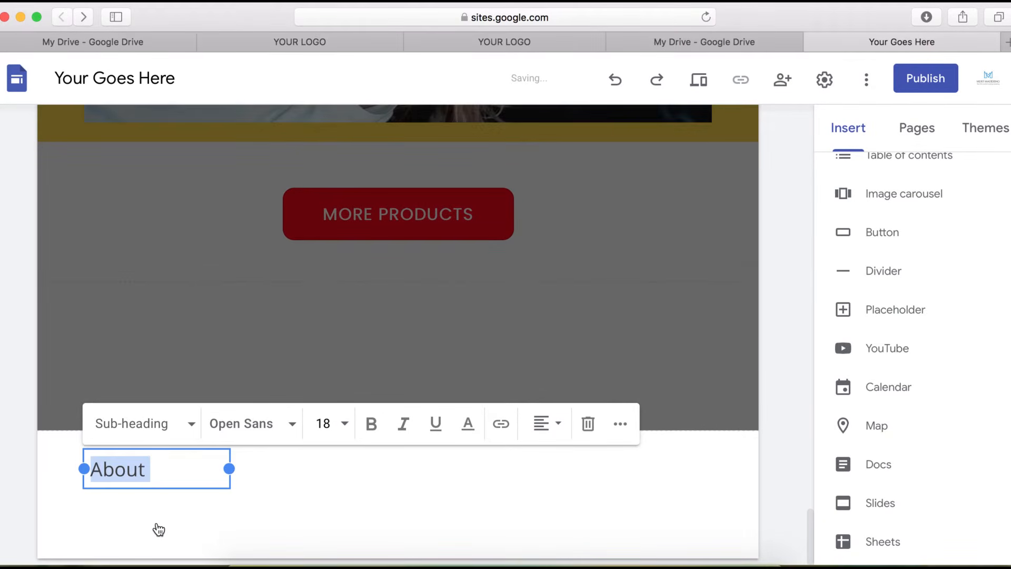
{"action": "left_click", "coordinate": [375, 429]}
{"action": "left_click", "coordinate": [274, 474]}
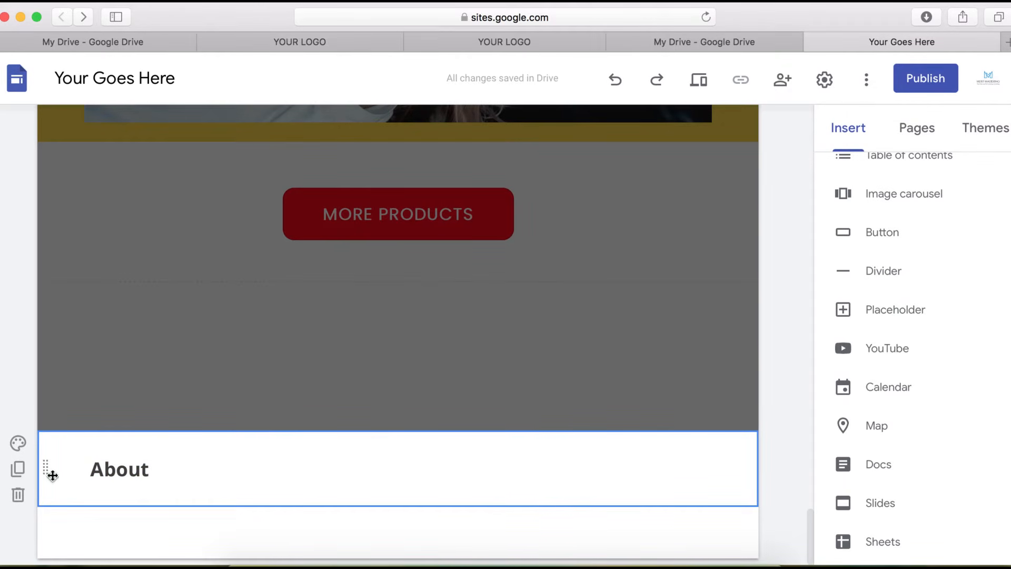
Duplicate the footer's "About" section twice and move the copied text boxes into the first row as second and third columns
{"action": "left_click", "coordinate": [18, 468]}
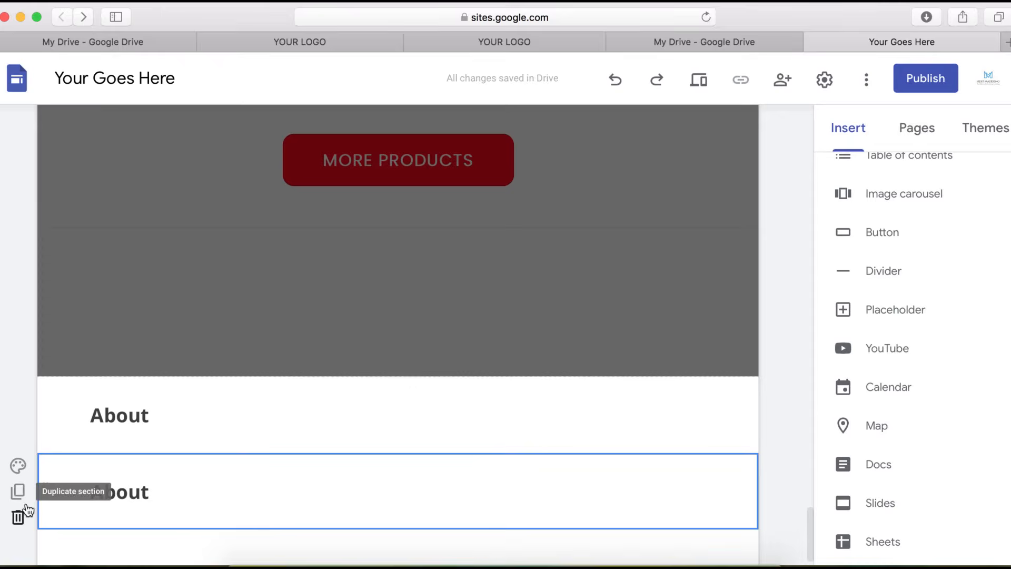
{"action": "left_click", "coordinate": [22, 498]}
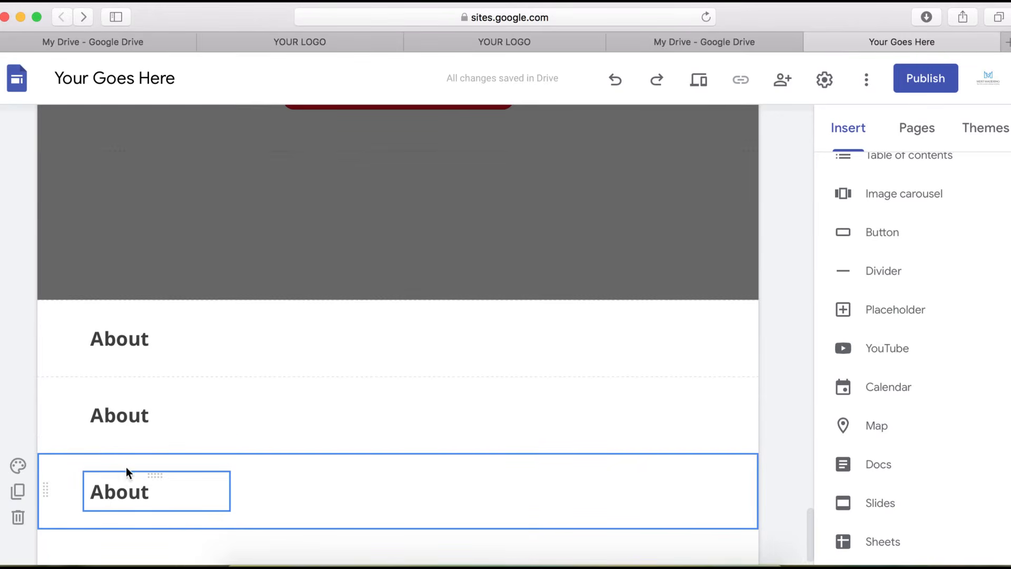
{"action": "left_click_drag", "start_coordinate": [157, 401], "coordinate": [393, 336]}
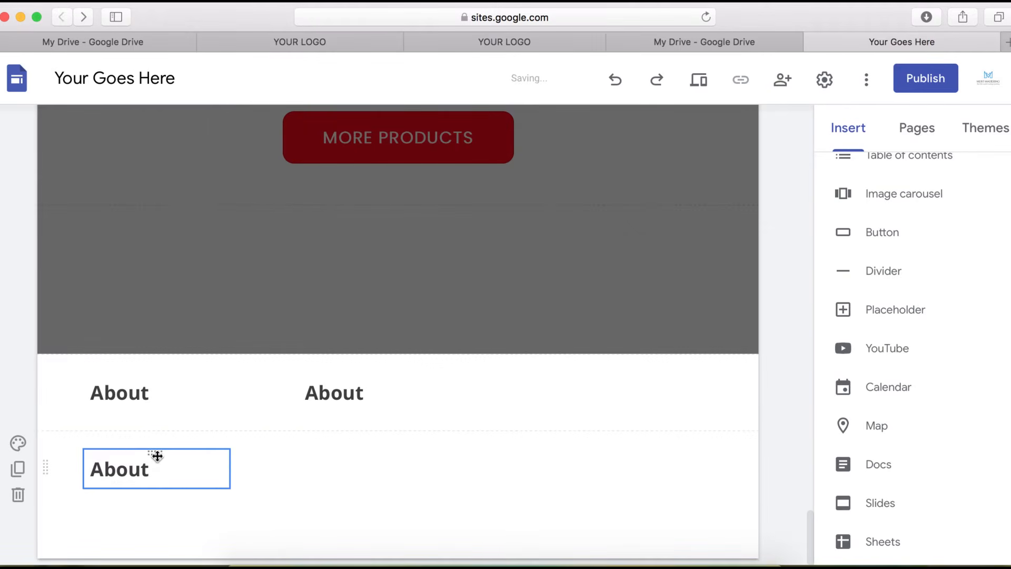
{"action": "left_click_drag", "start_coordinate": [157, 456], "coordinate": [637, 397]}
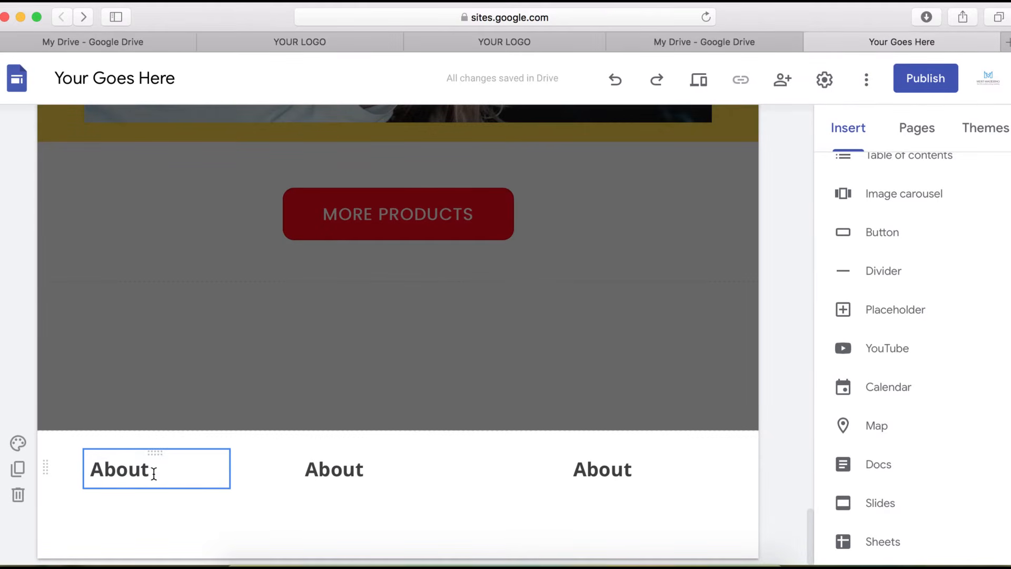
Centre the text of the second and third "About" boxes in the footer and narrow both boxes
{"action": "left_click", "coordinate": [354, 474]}
{"action": "double_click", "coordinate": [332, 470]}
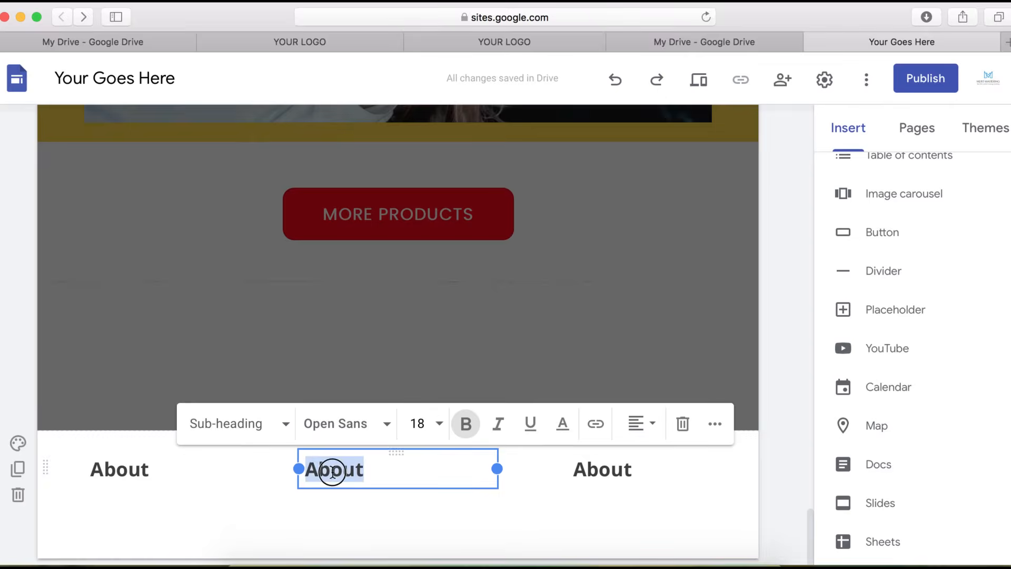
{"action": "left_click", "coordinate": [648, 425]}
{"action": "left_click", "coordinate": [644, 475]}
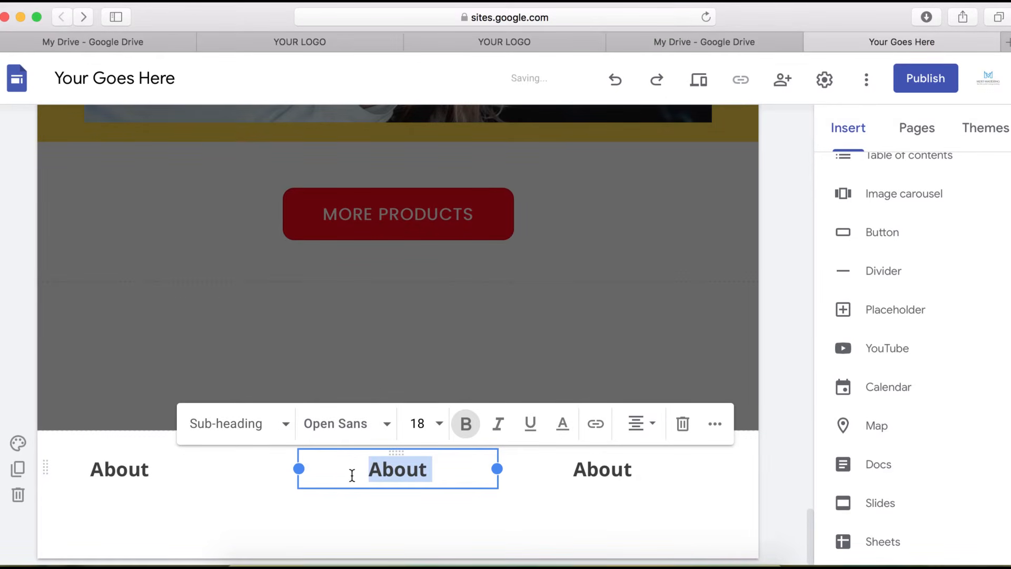
{"action": "left_click_drag", "start_coordinate": [362, 470], "coordinate": [395, 472]}
{"action": "left_click", "coordinate": [600, 469]}
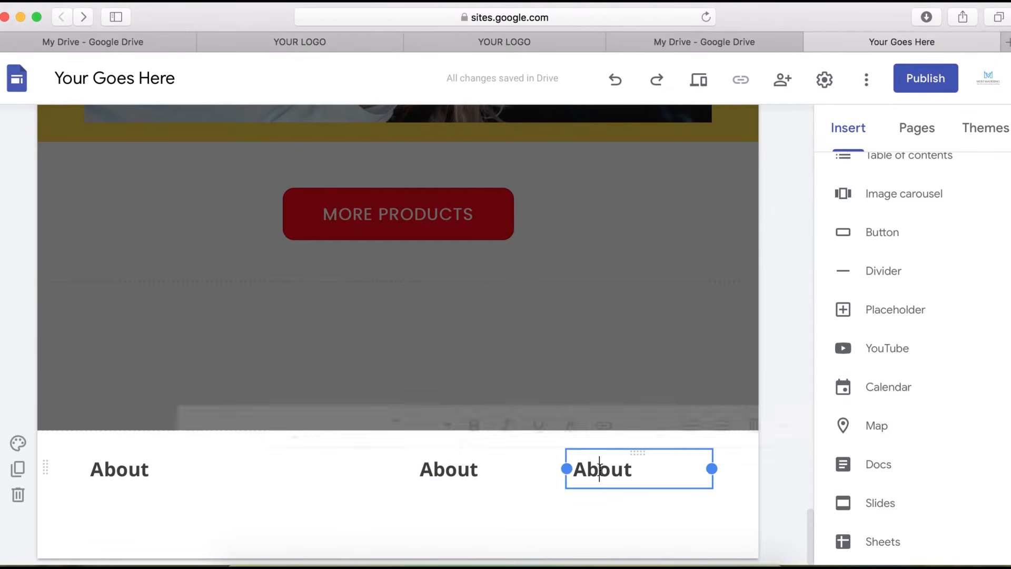
{"action": "left_click_drag", "start_coordinate": [568, 470], "coordinate": [614, 471]}
Centre the text of the first footer "About" and move its box closer to the second, leaving space before it
{"action": "triple_click", "coordinate": [136, 470]}
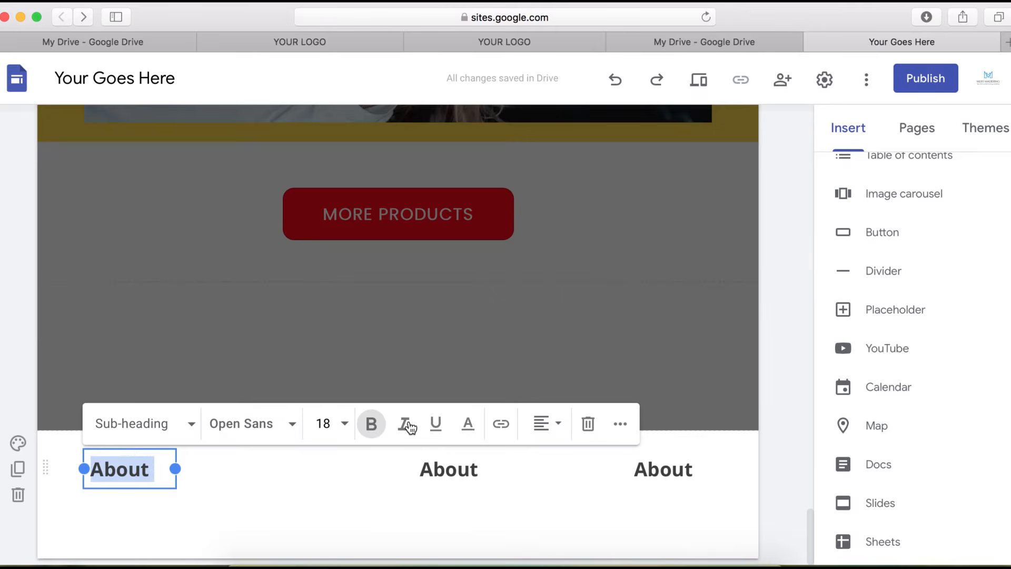
{"action": "left_click", "coordinate": [559, 426]}
{"action": "left_click", "coordinate": [543, 470]}
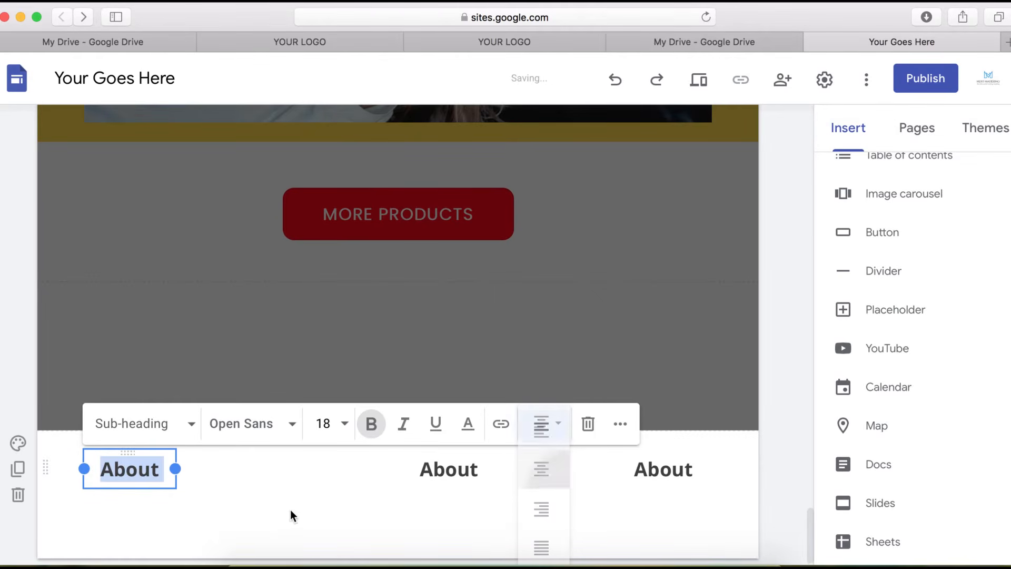
{"action": "left_click_drag", "start_coordinate": [129, 453], "coordinate": [274, 460]}
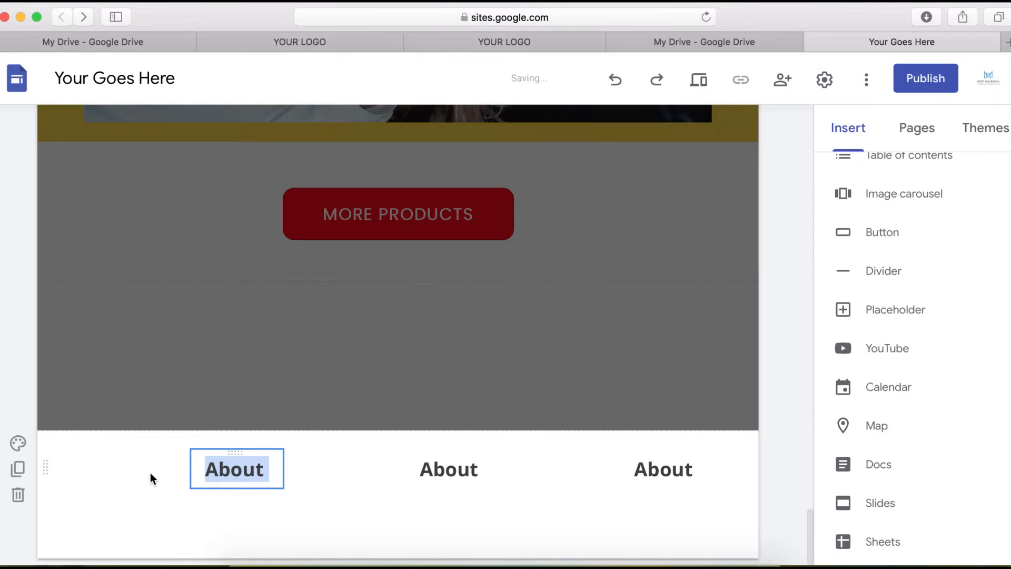
{"action": "left_click", "coordinate": [98, 472]}
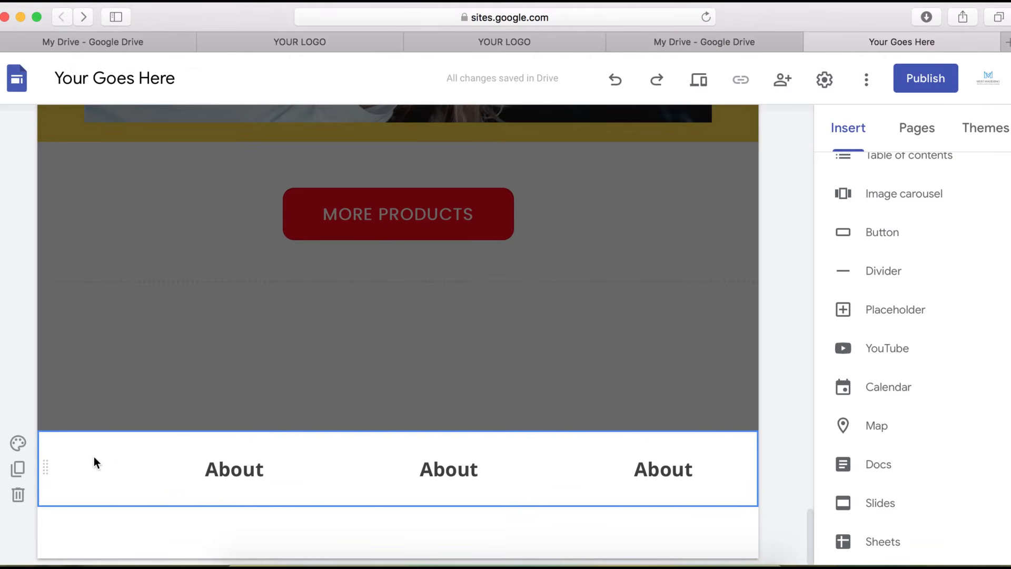
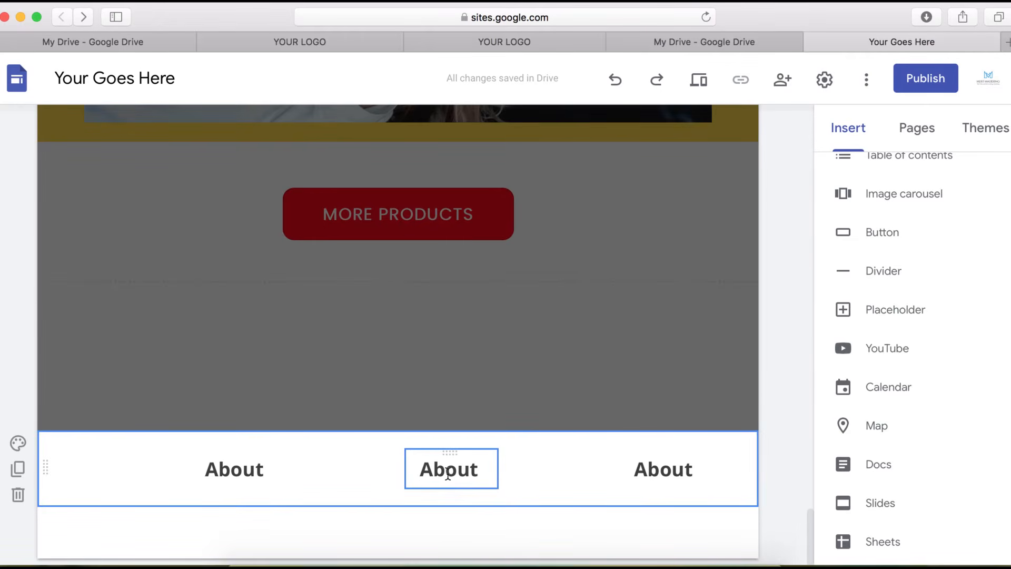
Change the second footer text to "Shop" and the third to "Contact"
{"action": "double_click", "coordinate": [448, 473]}
{"action": "type", "text": "Shop"}
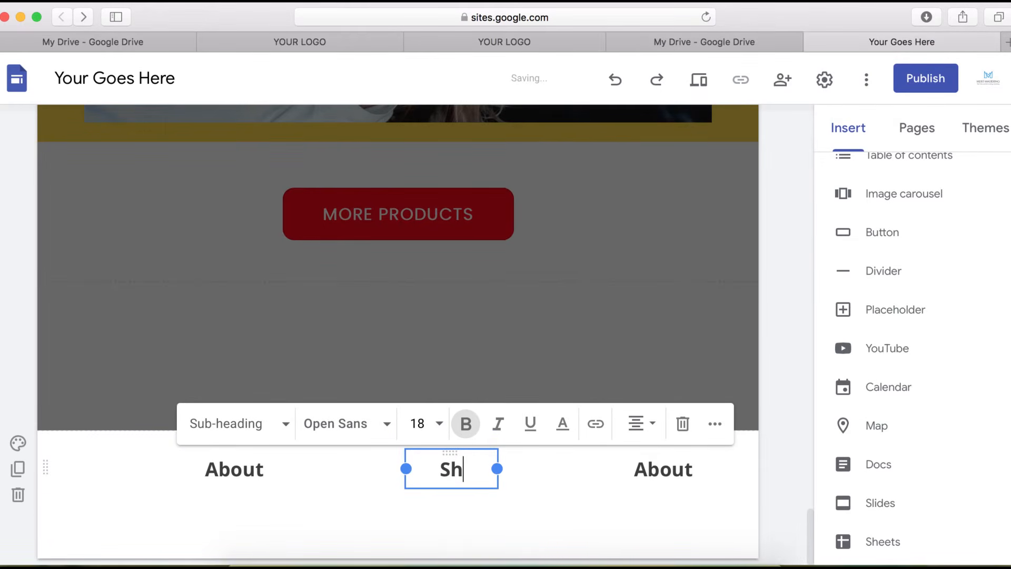
{"action": "double_click", "coordinate": [667, 468]}
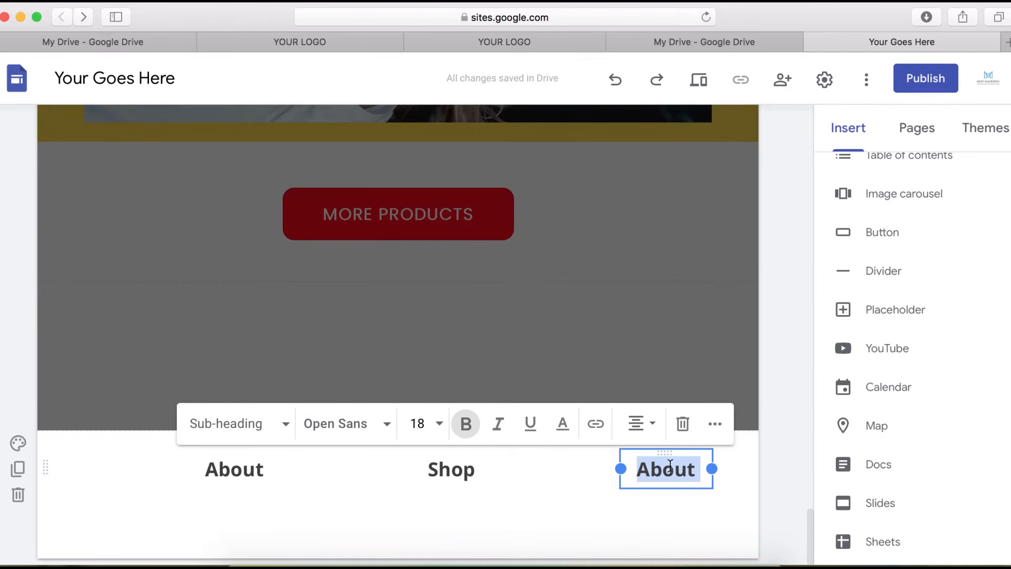
{"action": "type", "text": "Cn"}
{"action": "type", "text": "atct"}
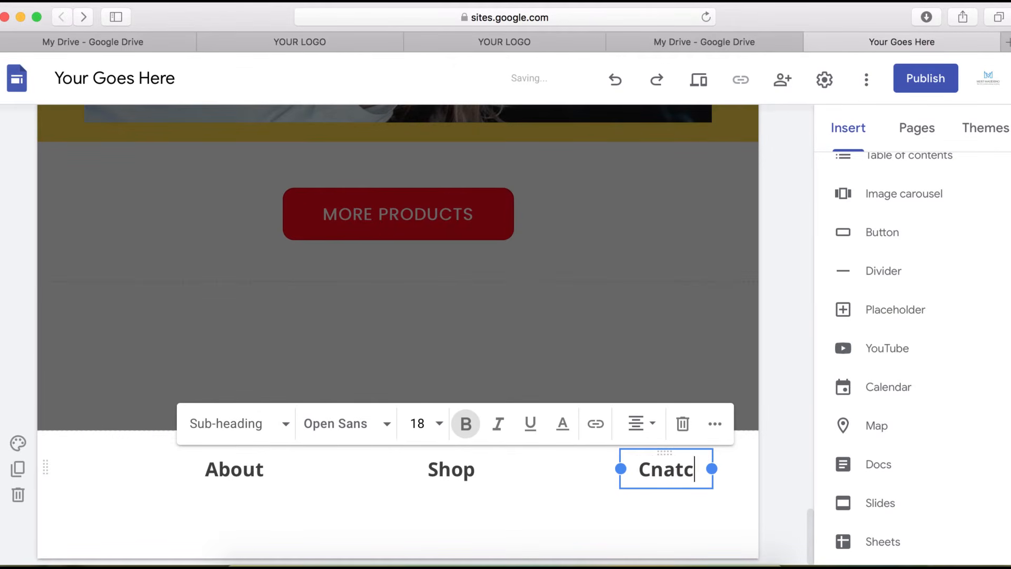
{"action": "double_click", "coordinate": [675, 467]}
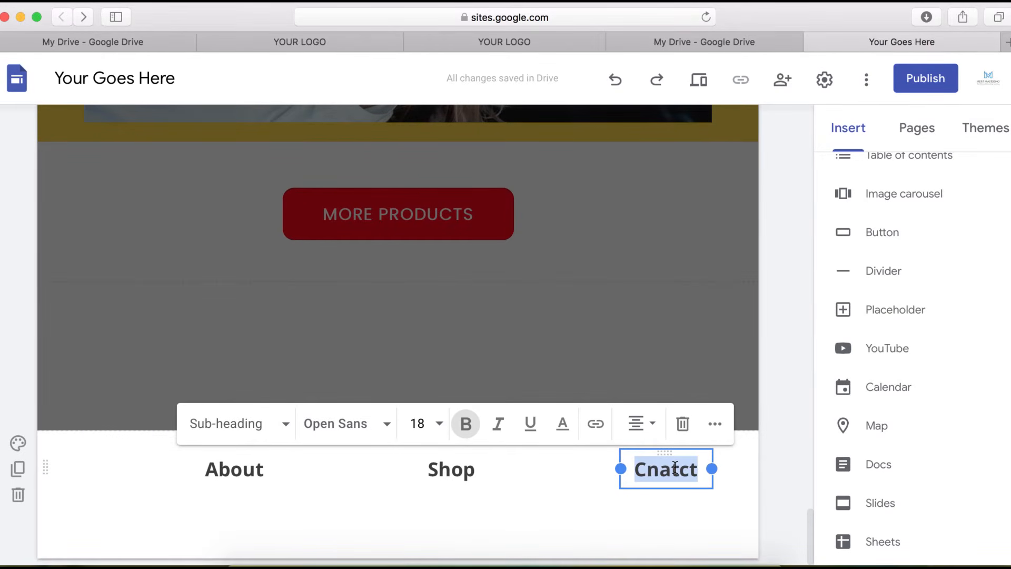
{"action": "type", "text": "Contact"}
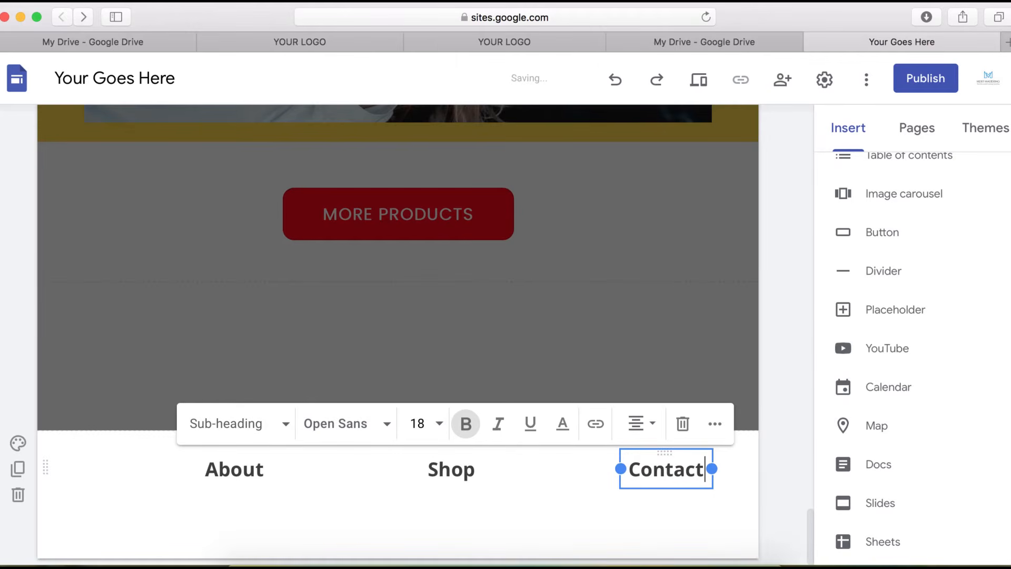
{"action": "left_click", "coordinate": [732, 508]}
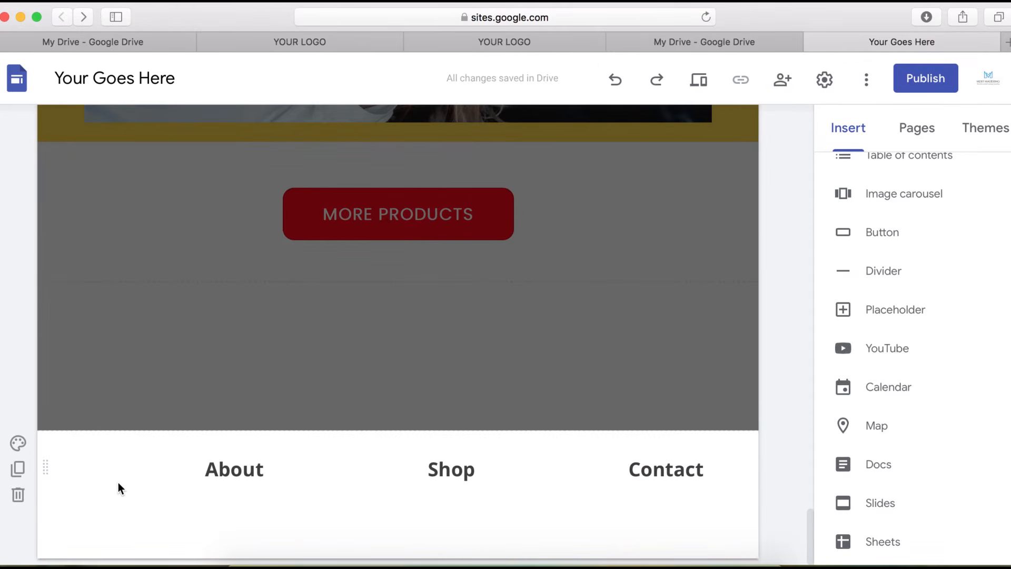
Embed the copied HTML code for the social media icons in the empty space before "About" in the footer
{"action": "left_click", "coordinate": [97, 474]}
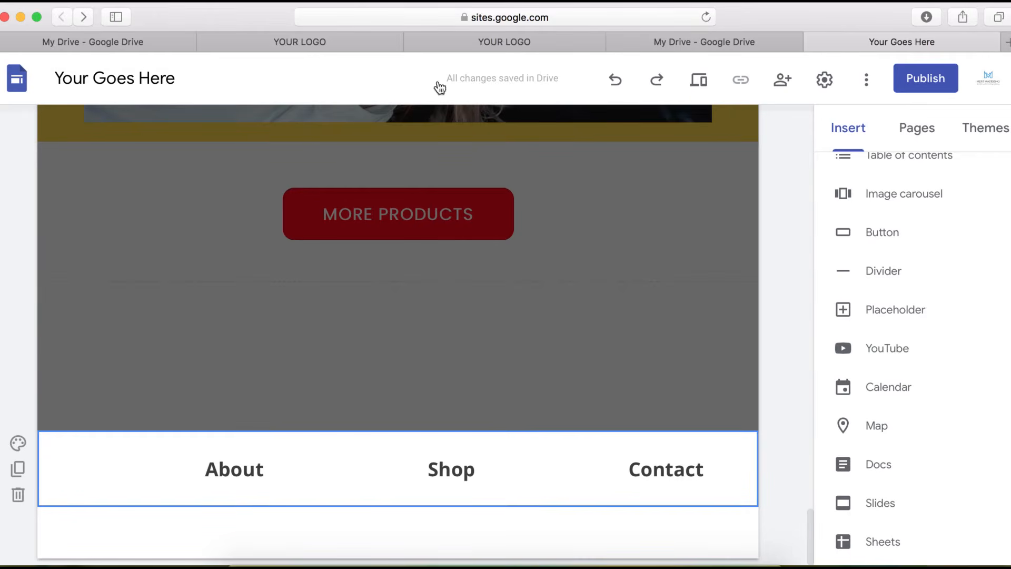
{"action": "double_click", "coordinate": [91, 479]}
{"action": "left_click", "coordinate": [49, 482]}
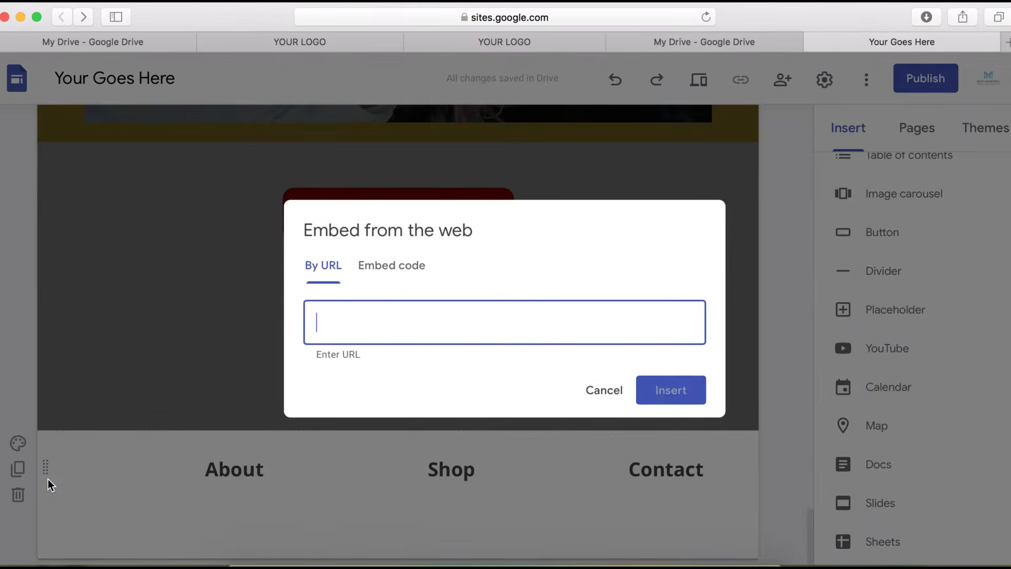
{"action": "left_click", "coordinate": [393, 272]}
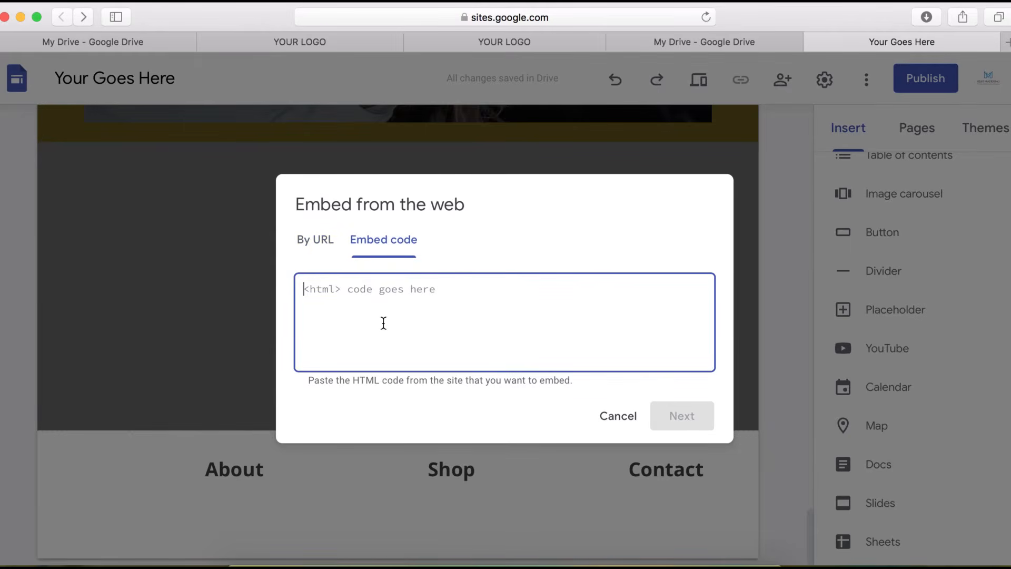
{"action": "key", "text": "super+v"}
{"action": "left_click", "coordinate": [680, 414]}
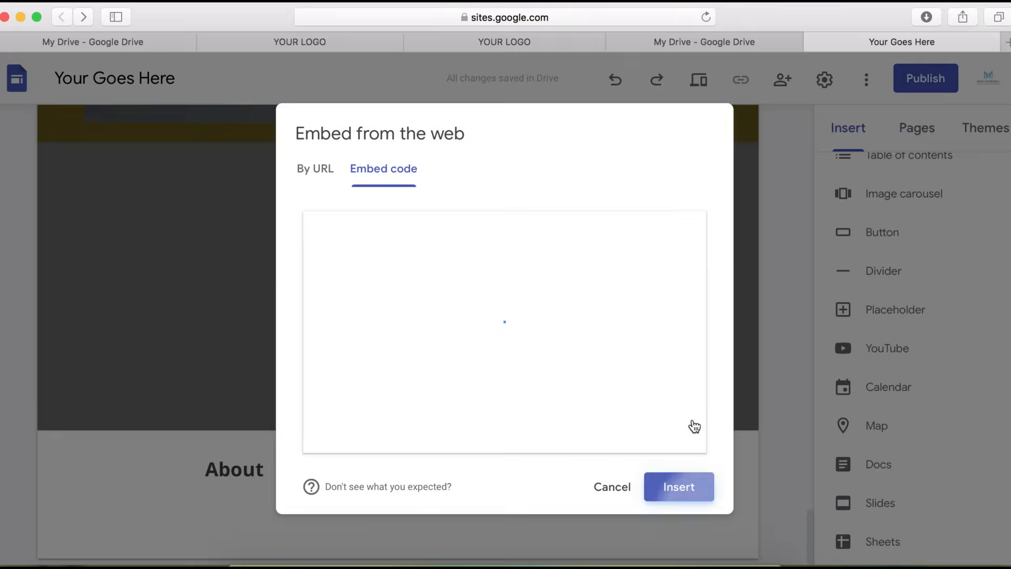
{"action": "left_click", "coordinate": [672, 490]}
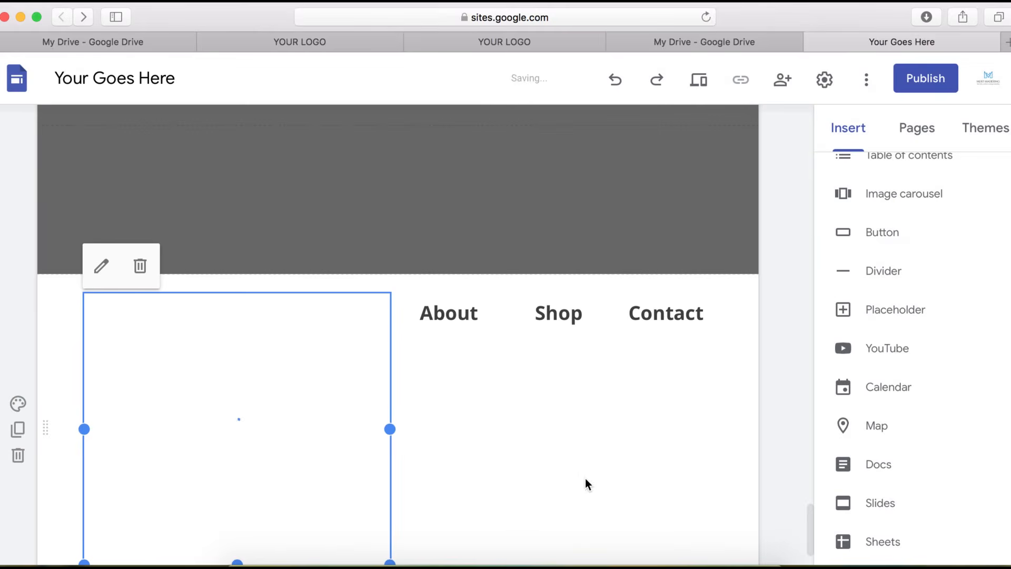
Shrink the embedded social icons block to a single row's height and narrow it to fit around the icons
{"action": "scroll", "coordinate": [366, 467], "scroll_direction": "down", "scroll_amount": 2}
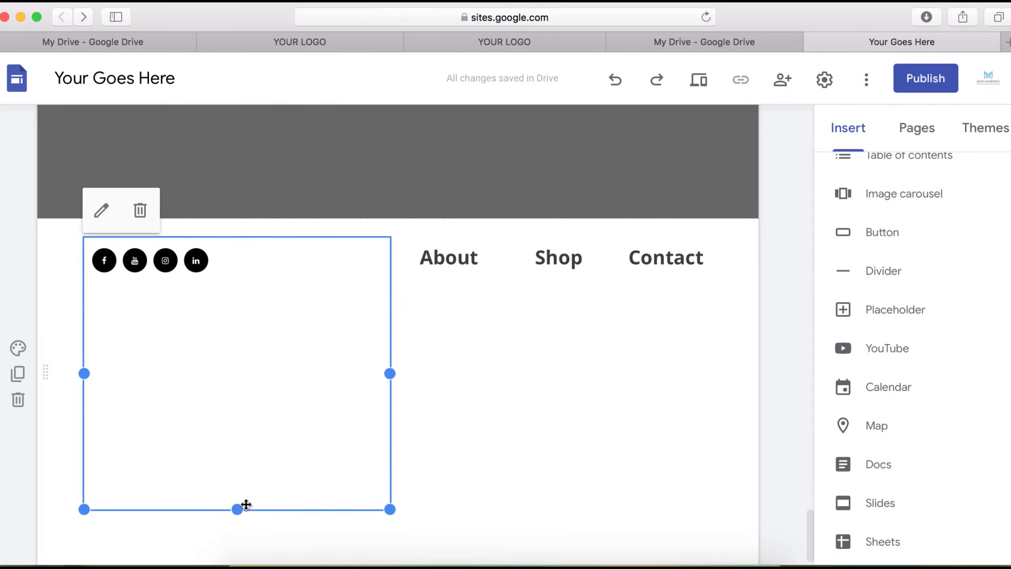
{"action": "left_click_drag", "start_coordinate": [238, 511], "coordinate": [243, 419]}
{"action": "left_click_drag", "start_coordinate": [238, 493], "coordinate": [237, 489]}
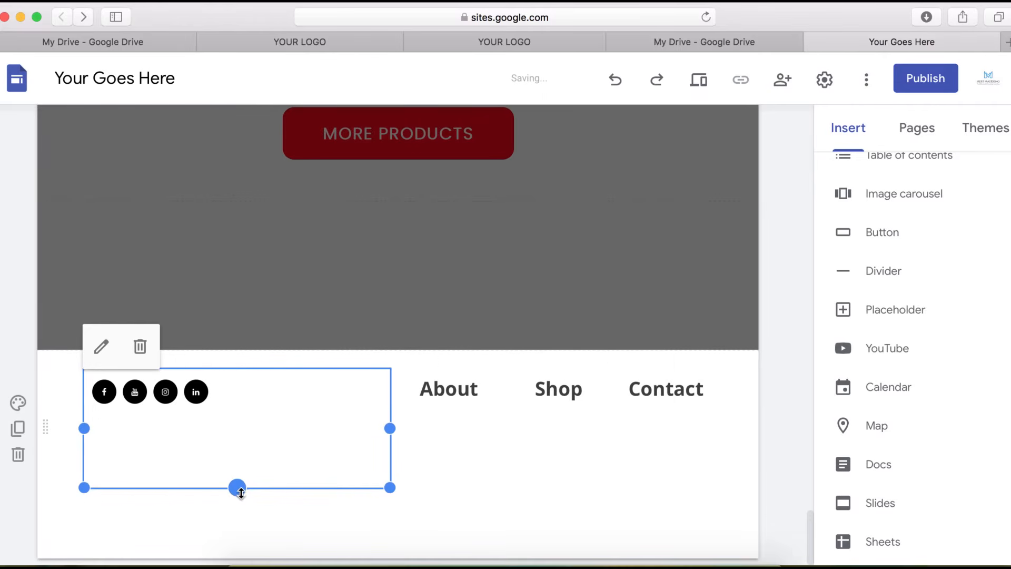
{"action": "left_click_drag", "start_coordinate": [246, 427], "coordinate": [249, 423]}
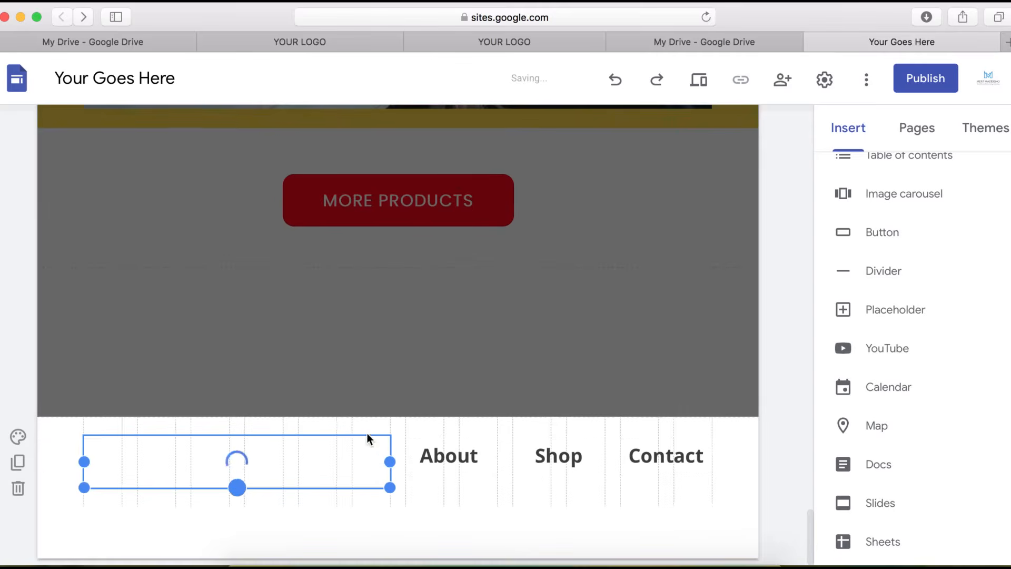
{"action": "left_click_drag", "start_coordinate": [390, 463], "coordinate": [246, 470]}
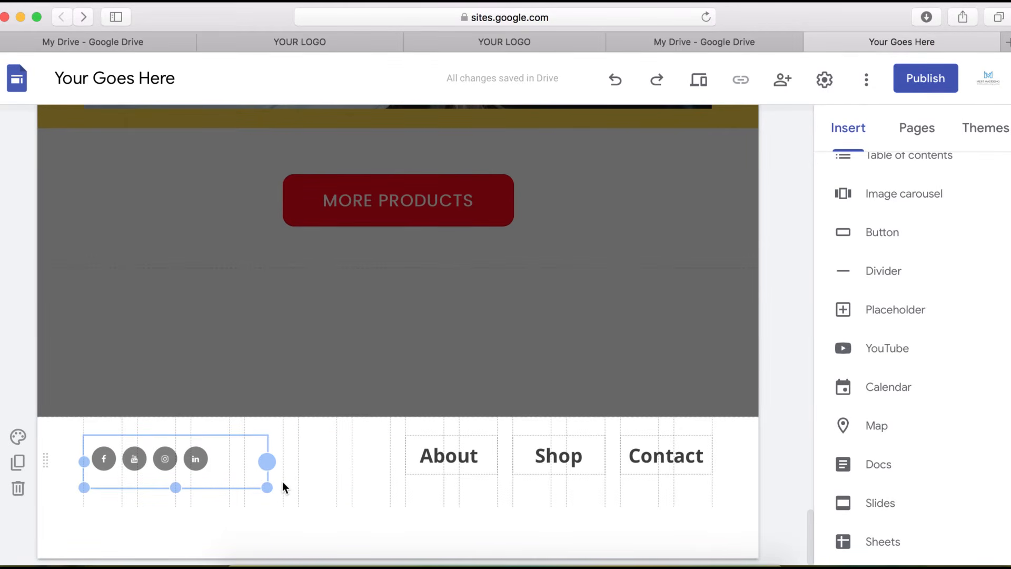
{"action": "left_click", "coordinate": [327, 474]}
Move the "About" and "Shop" text boxes closer to the social icons to space the footer items evenly
{"action": "left_click", "coordinate": [417, 460]}
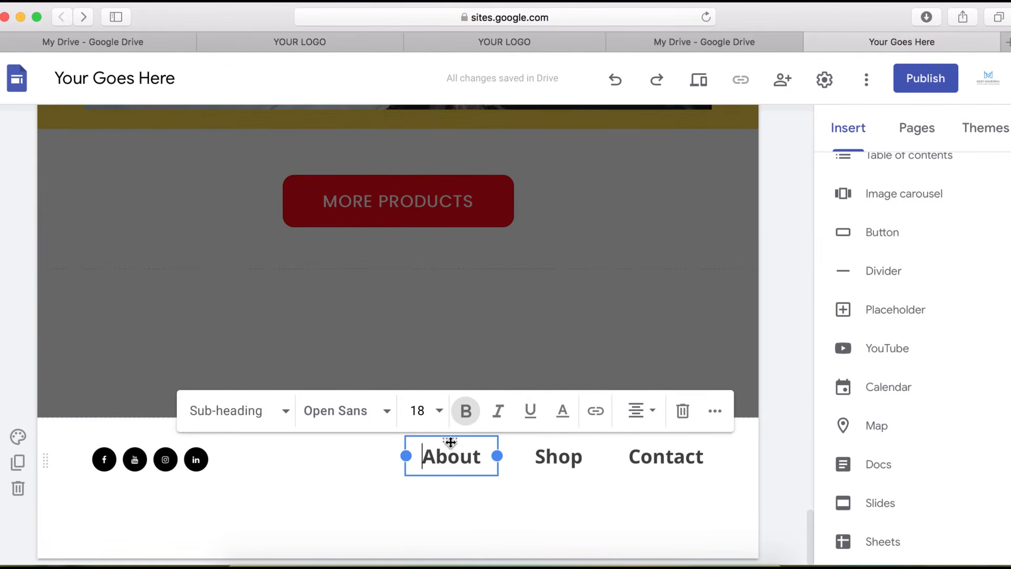
{"action": "left_click_drag", "start_coordinate": [451, 443], "coordinate": [354, 450]}
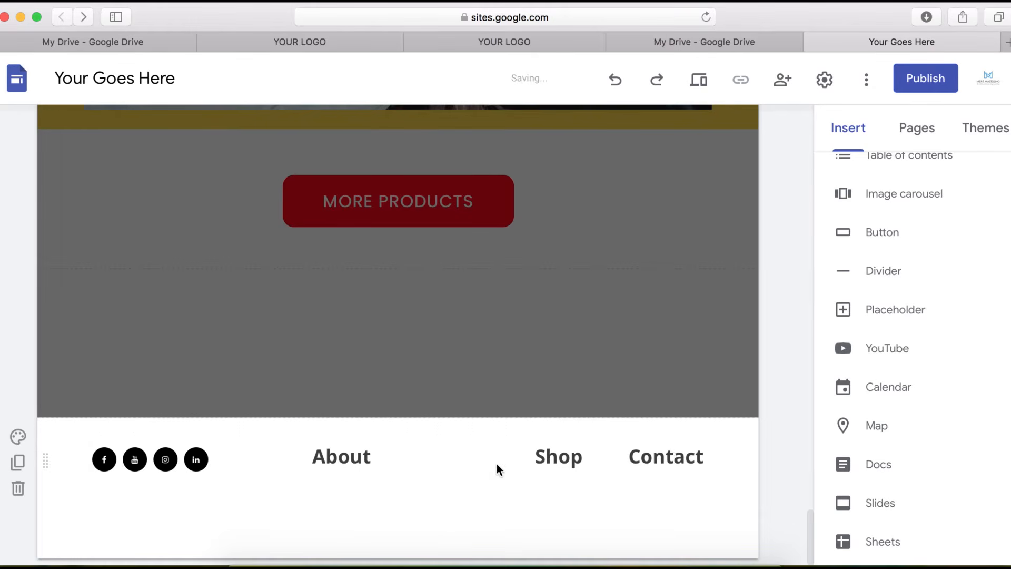
{"action": "left_click_drag", "start_coordinate": [558, 440], "coordinate": [504, 444]}
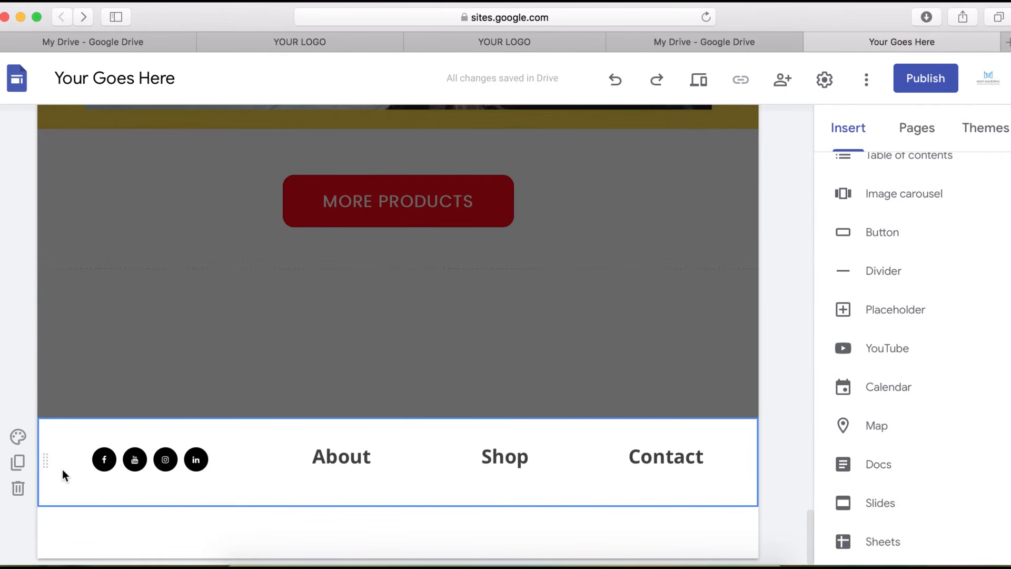
Set the footer section's background to Emphasis 2
{"action": "left_click", "coordinate": [22, 439]}
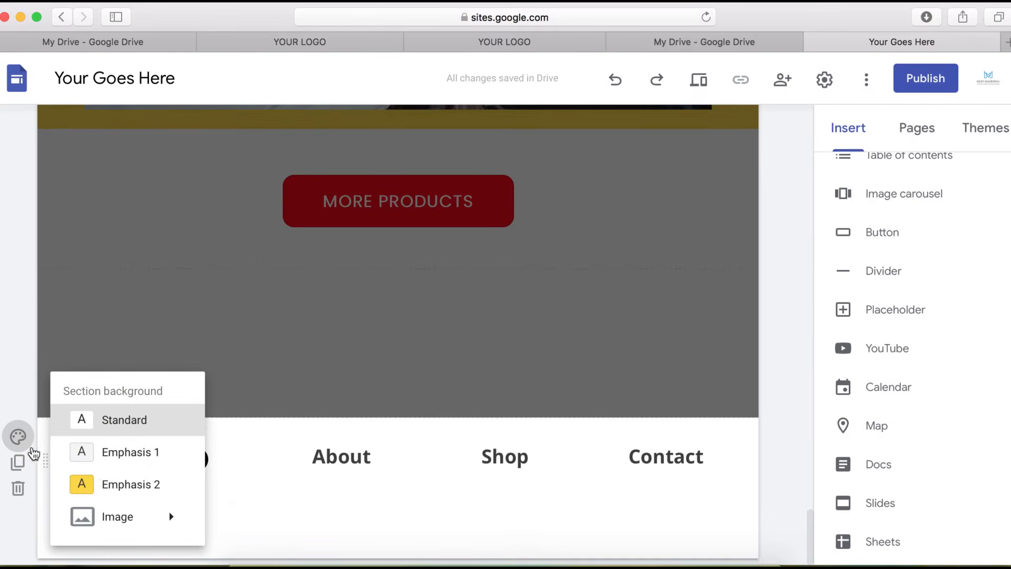
{"action": "left_click", "coordinate": [120, 494]}
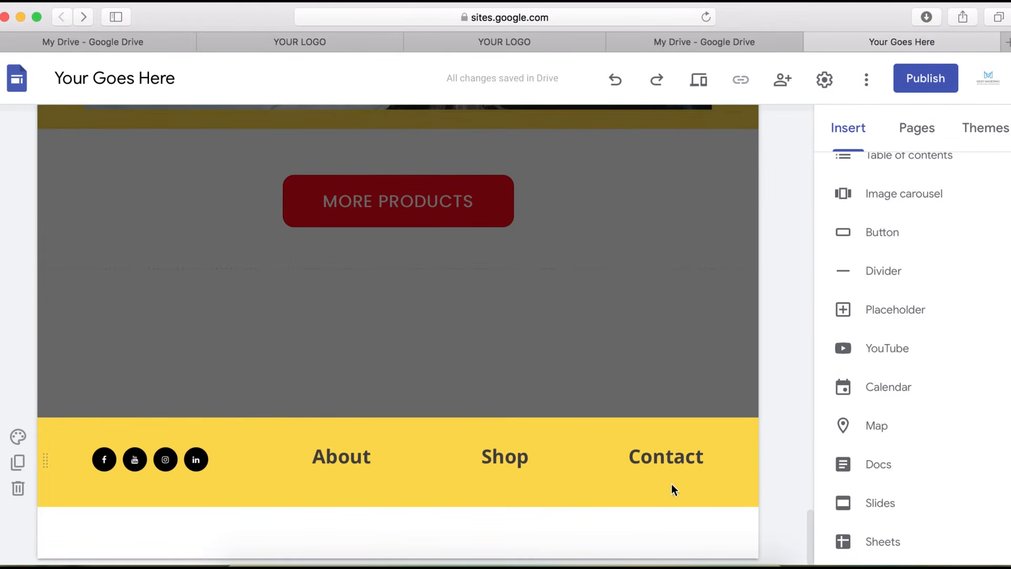
Add a new page named "SHOP" to the site
{"action": "scroll", "coordinate": [539, 498], "scroll_direction": "up", "scroll_amount": 5}
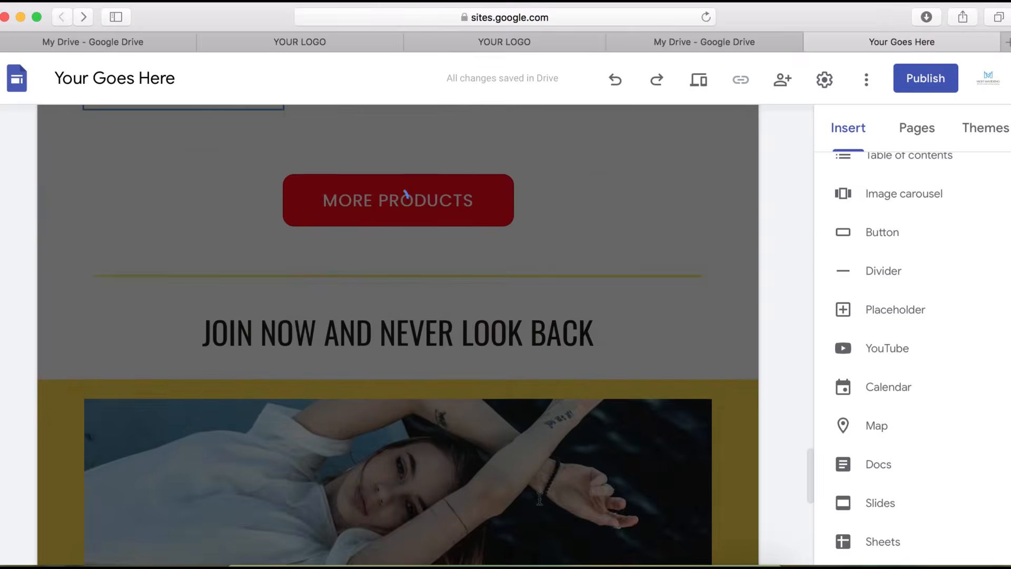
{"action": "scroll", "coordinate": [539, 499], "scroll_direction": "up", "scroll_amount": 15}
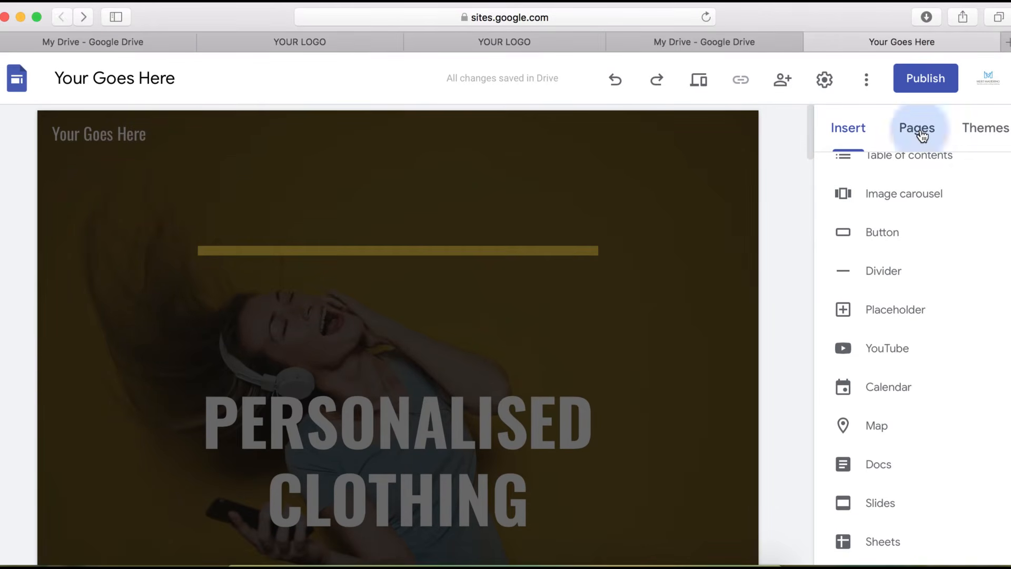
{"action": "left_click", "coordinate": [921, 135]}
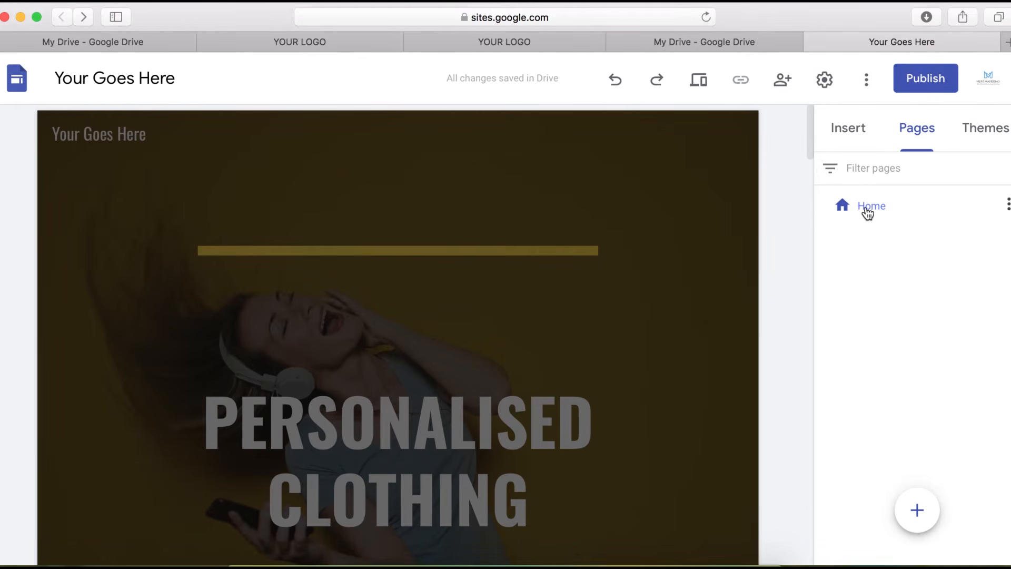
{"action": "mouse_move", "coordinate": [926, 532]}
{"action": "left_click", "coordinate": [917, 511]}
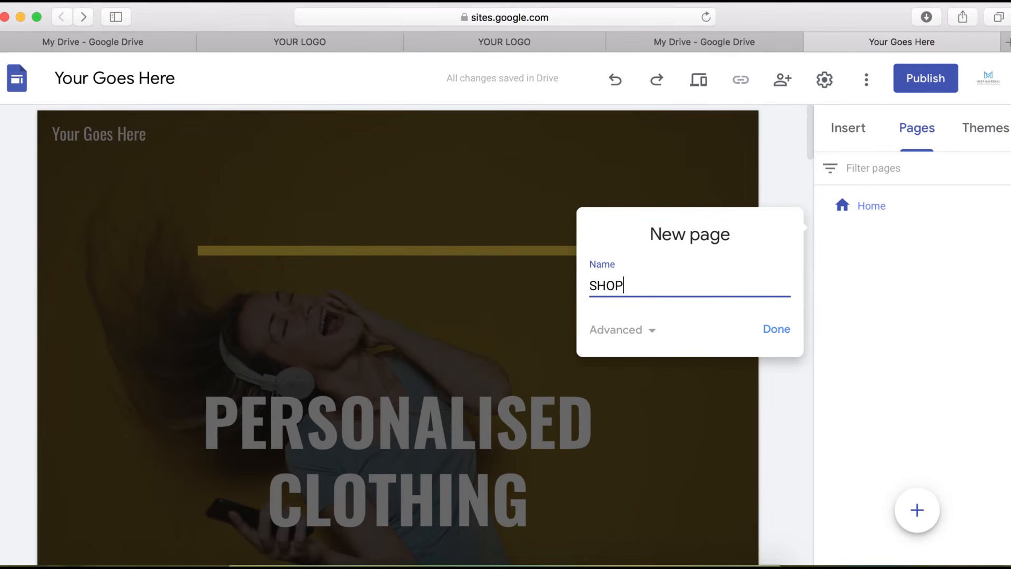
{"action": "left_click", "coordinate": [777, 329]}
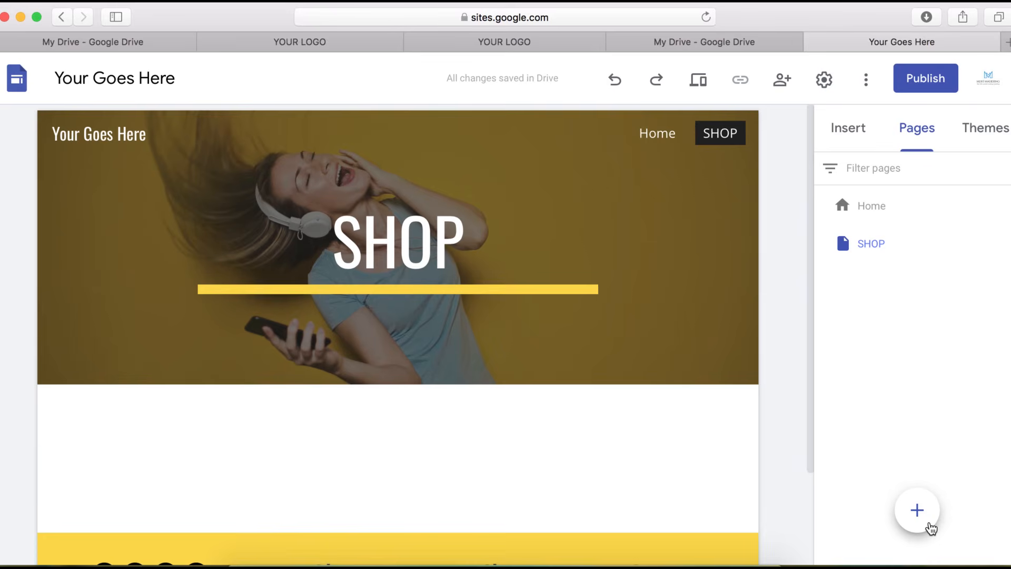
Add two more pages to the site, named "T_SHIRTS" and "HOODIES"
{"action": "mouse_move", "coordinate": [931, 527]}
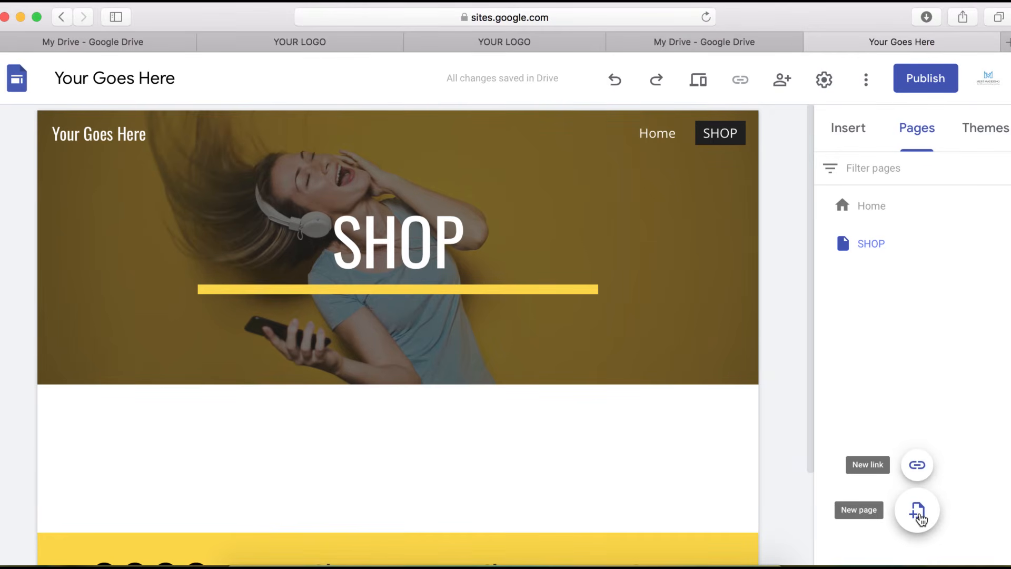
{"action": "left_click", "coordinate": [918, 511]}
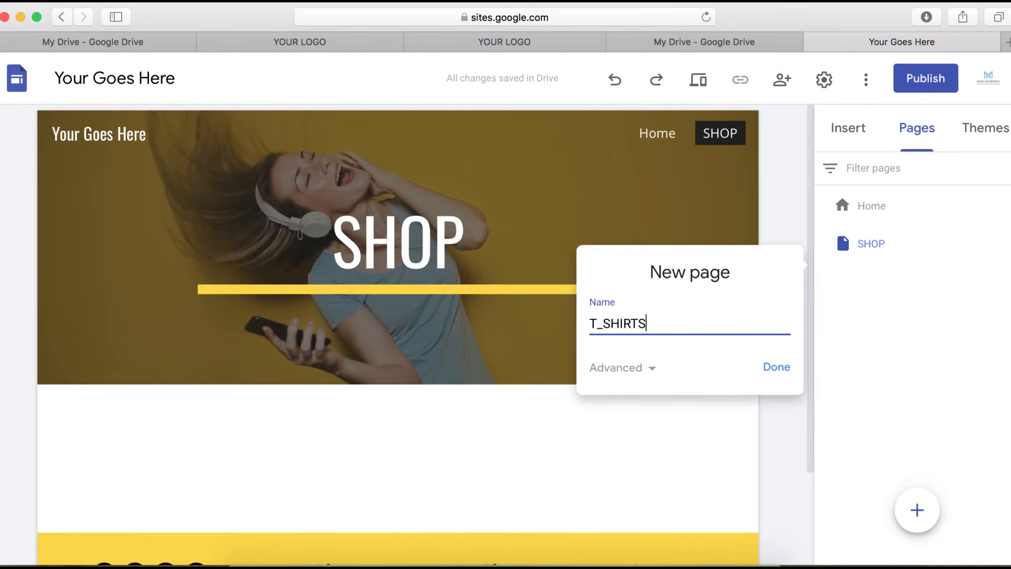
{"action": "left_click", "coordinate": [777, 369]}
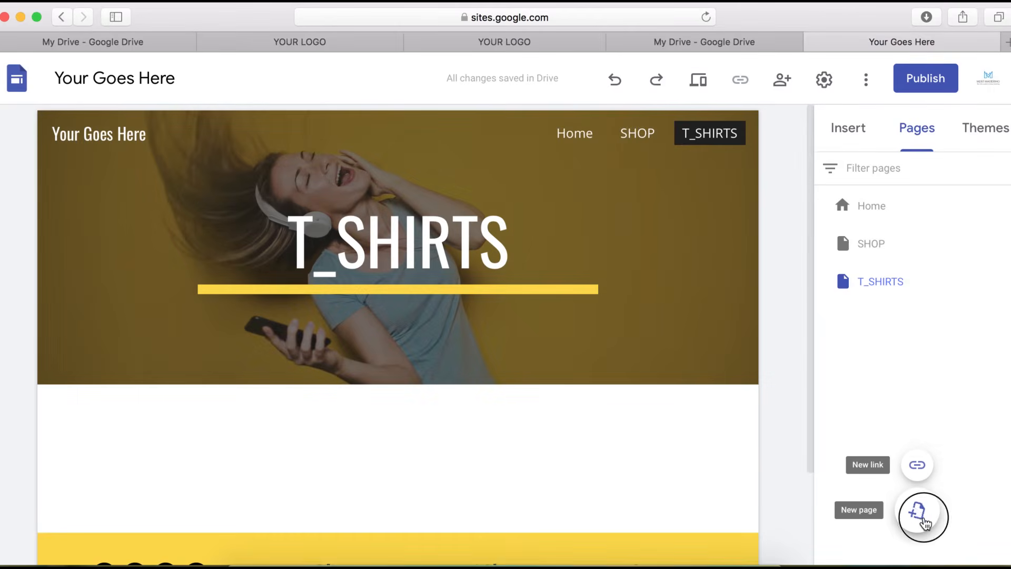
{"action": "left_click", "coordinate": [926, 523]}
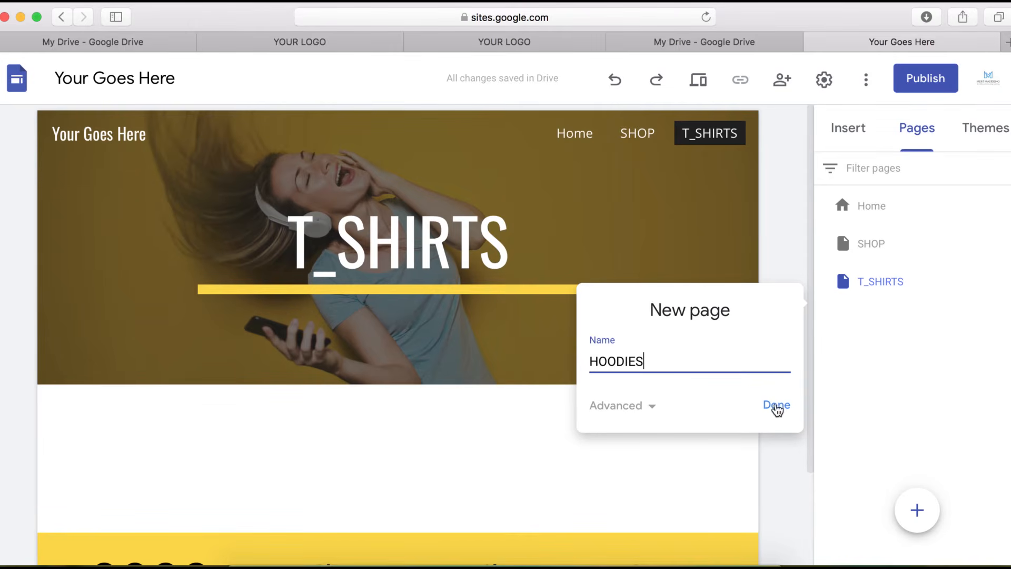
{"action": "left_click", "coordinate": [778, 410]}
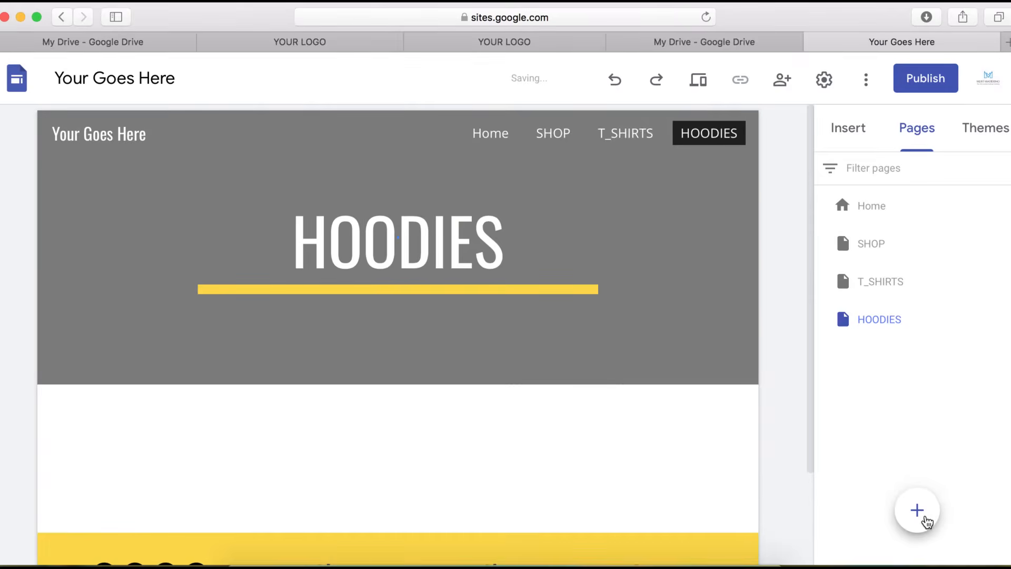
Add another new page named "CATEGORIES" after "HOODIES"
{"action": "mouse_move", "coordinate": [926, 520]}
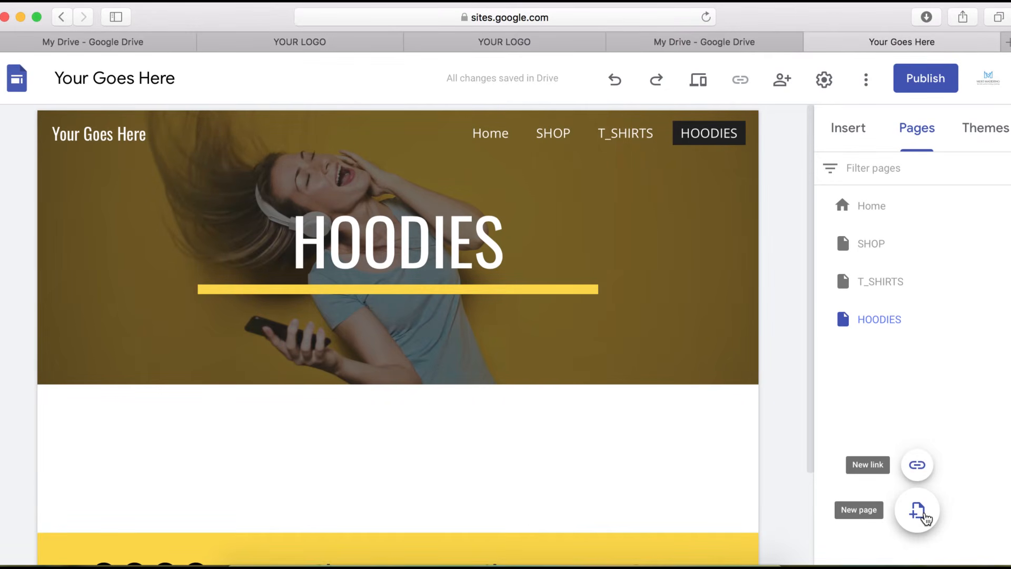
{"action": "left_click", "coordinate": [918, 511]}
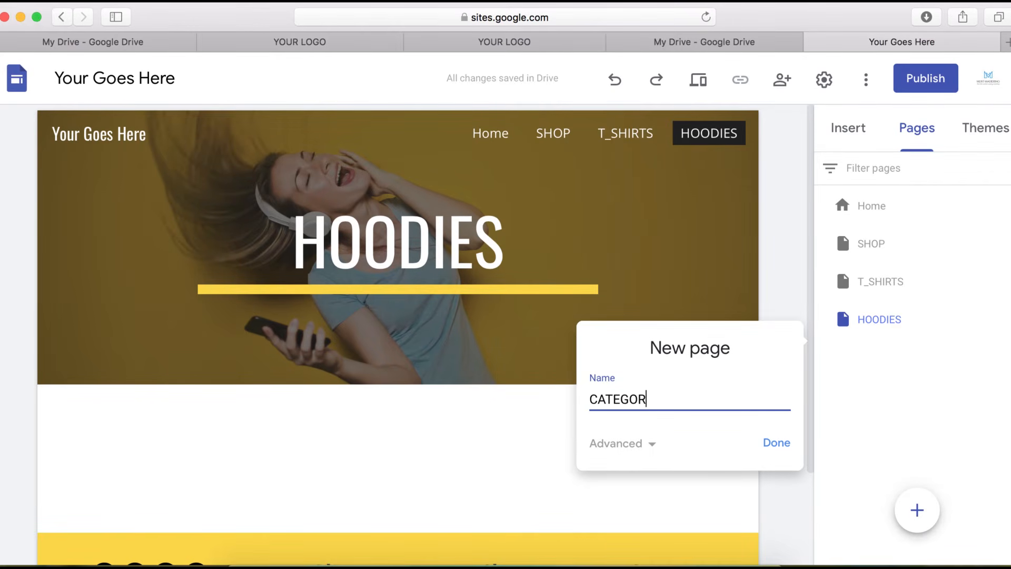
{"action": "left_click", "coordinate": [777, 444]}
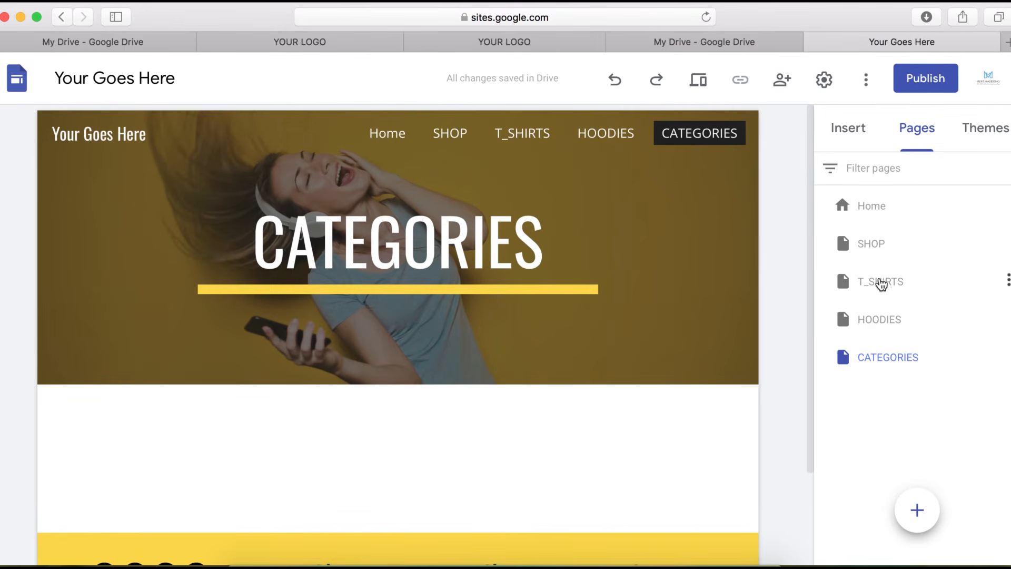
Rename the "T_SHIRTS" page to "T-SHIRTS" in the page list
{"action": "left_click", "coordinate": [875, 285]}
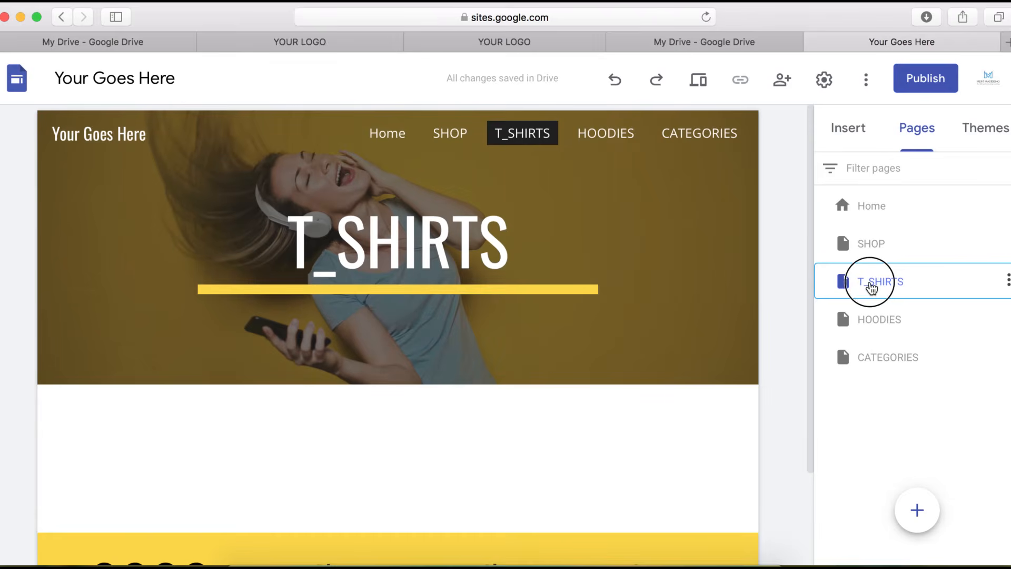
{"action": "double_click", "coordinate": [872, 284]}
{"action": "left_click", "coordinate": [870, 282]}
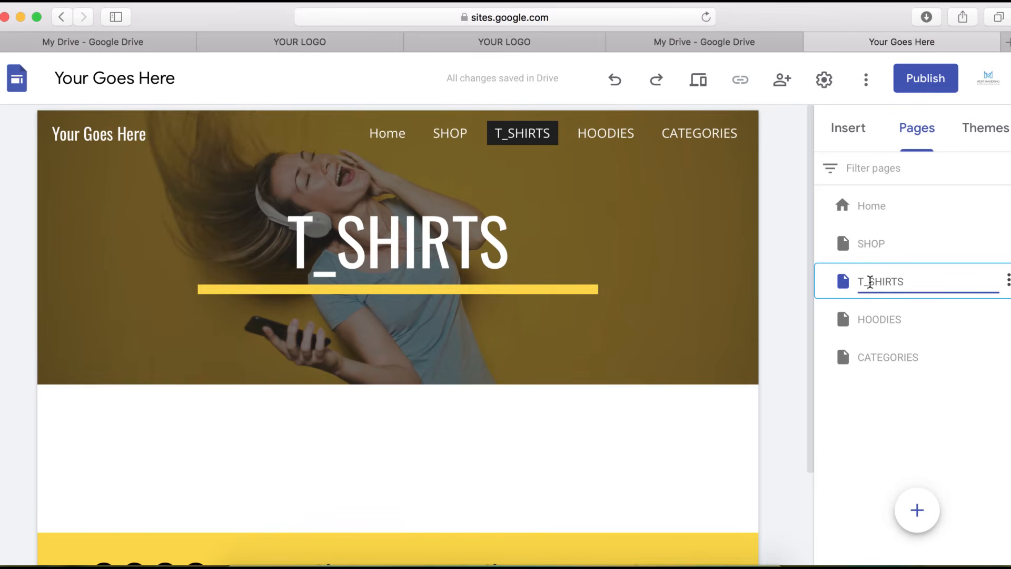
{"action": "key", "text": "BackSpace"}
{"action": "type", "text": "-"}
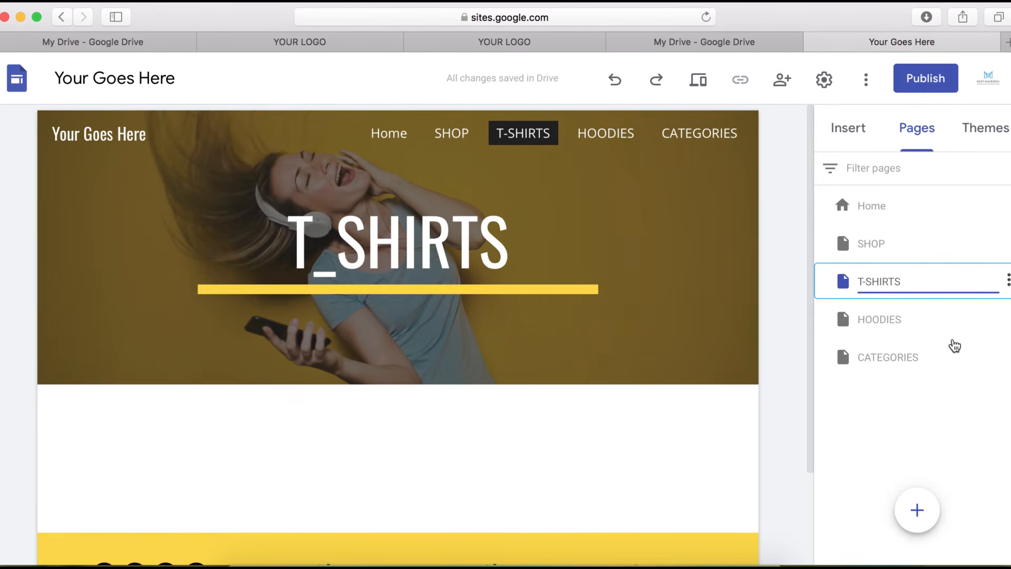
{"action": "left_click", "coordinate": [964, 365]}
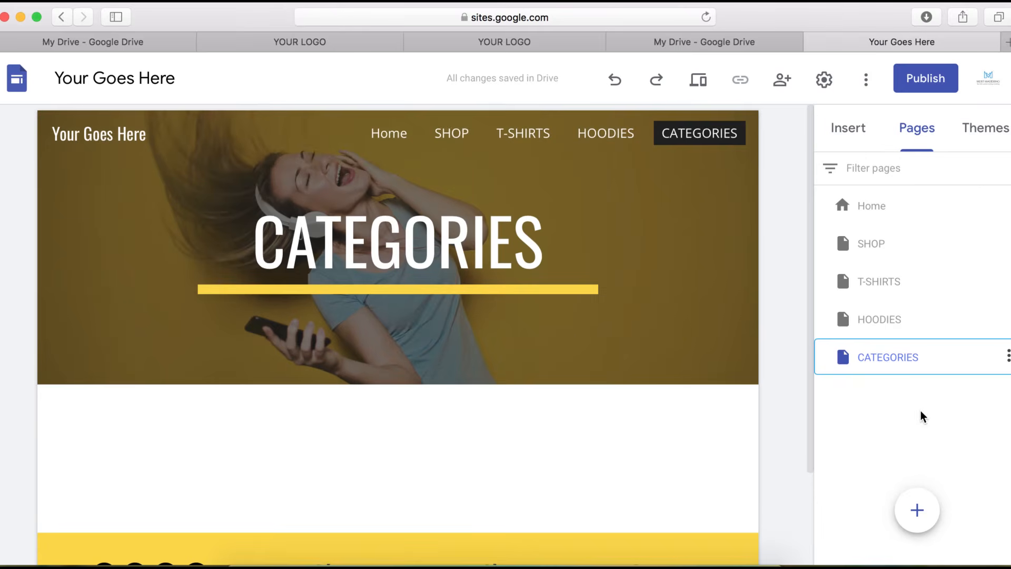
Add a subpage named "JOGGERS" under the "CATEGORIES" page
{"action": "left_click", "coordinate": [888, 362]}
{"action": "left_click", "coordinate": [1008, 357]}
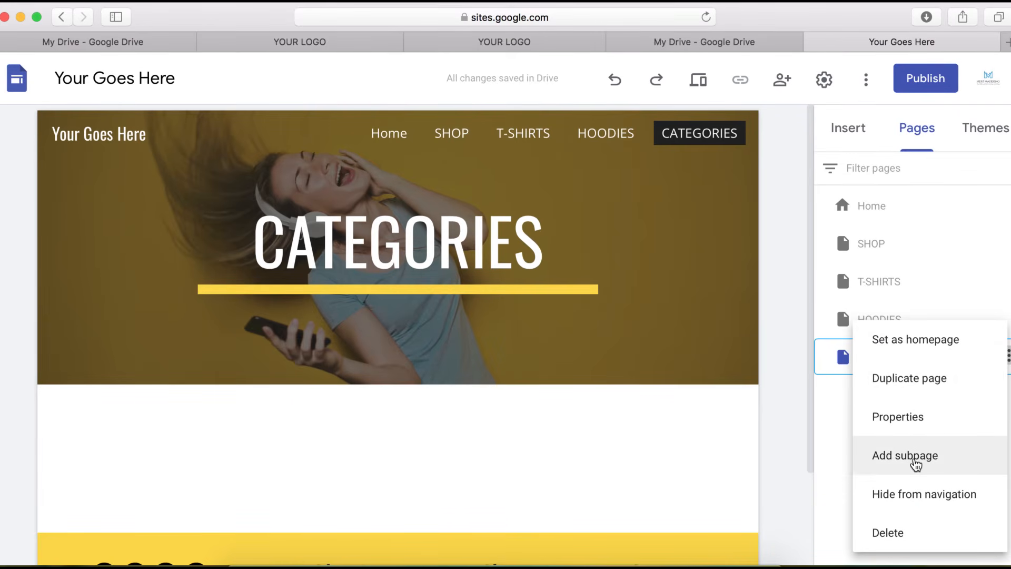
{"action": "left_click", "coordinate": [916, 463]}
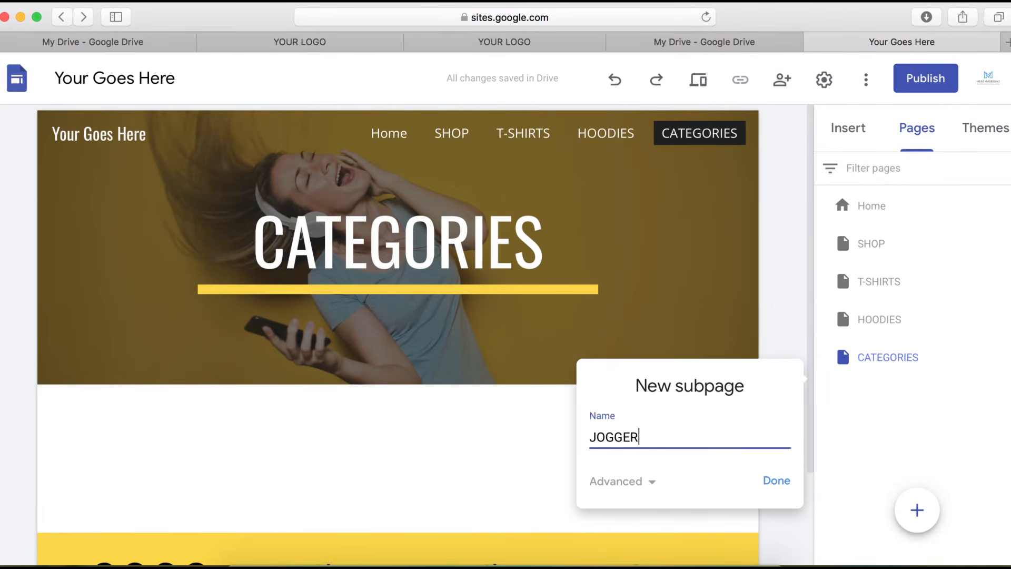
{"action": "left_click", "coordinate": [780, 489]}
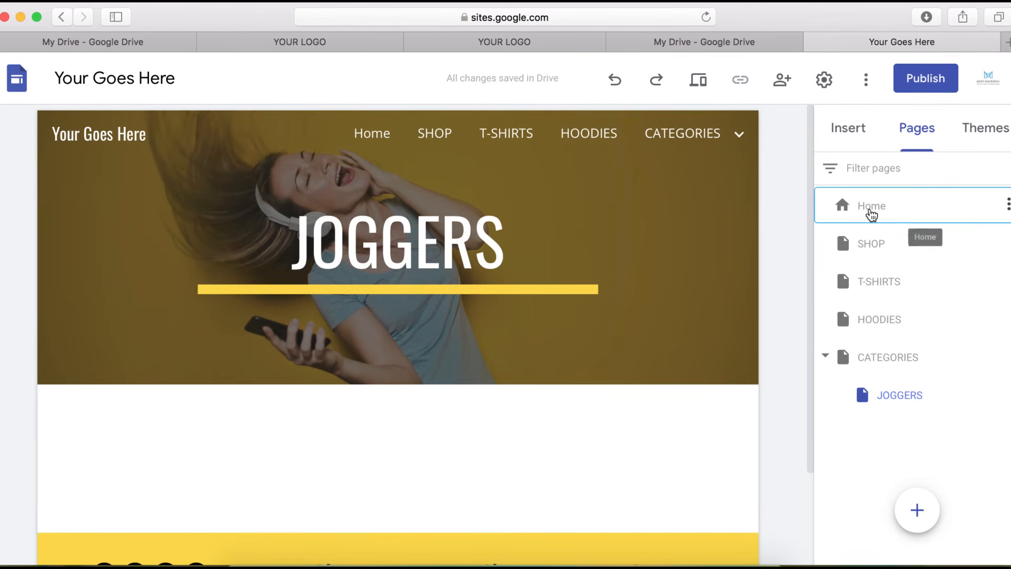
Return to the Home page and preview it at desktop size, examining its layout from header to footer
{"action": "left_click", "coordinate": [872, 213]}
{"action": "scroll", "coordinate": [639, 498], "scroll_direction": "up", "scroll_amount": 10}
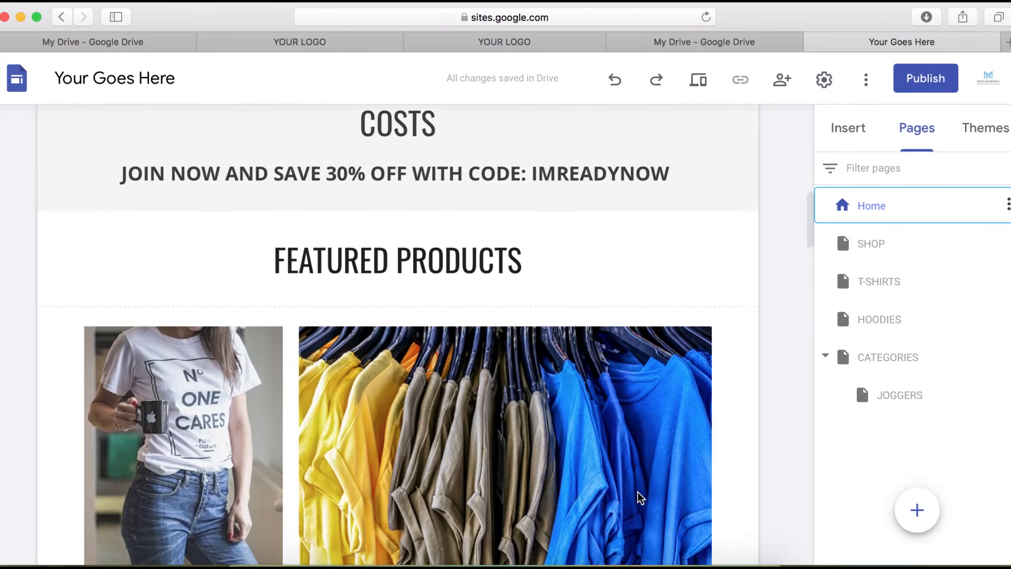
{"action": "scroll", "coordinate": [729, 319], "scroll_direction": "up", "scroll_amount": 4}
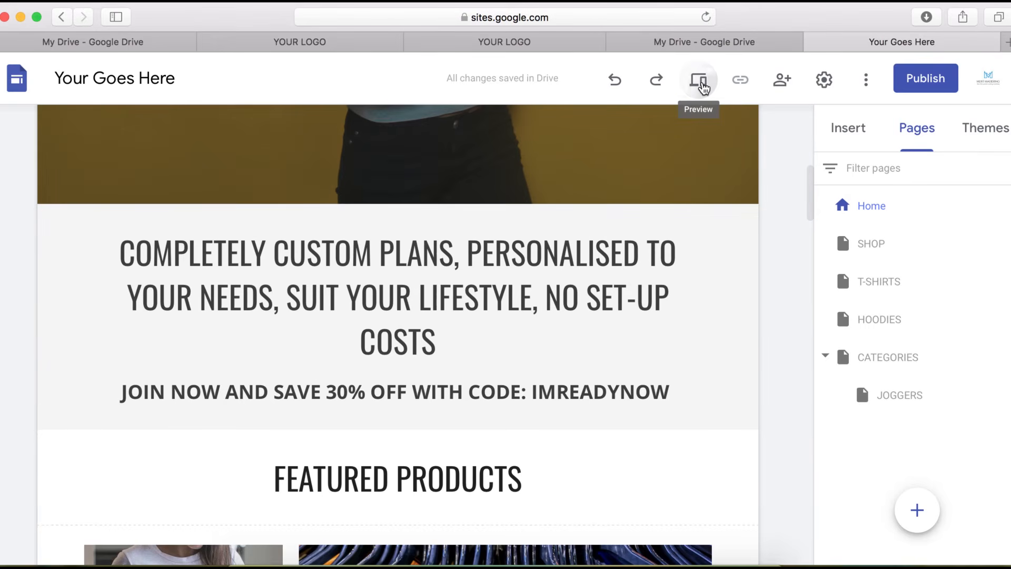
{"action": "left_click", "coordinate": [701, 83]}
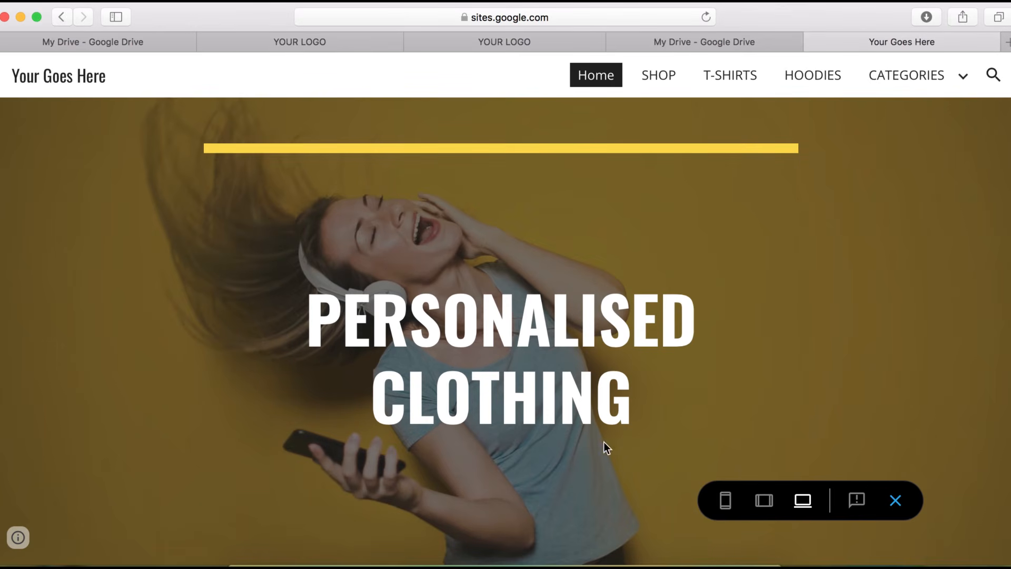
{"action": "scroll", "coordinate": [565, 442], "scroll_direction": "down", "scroll_amount": 6}
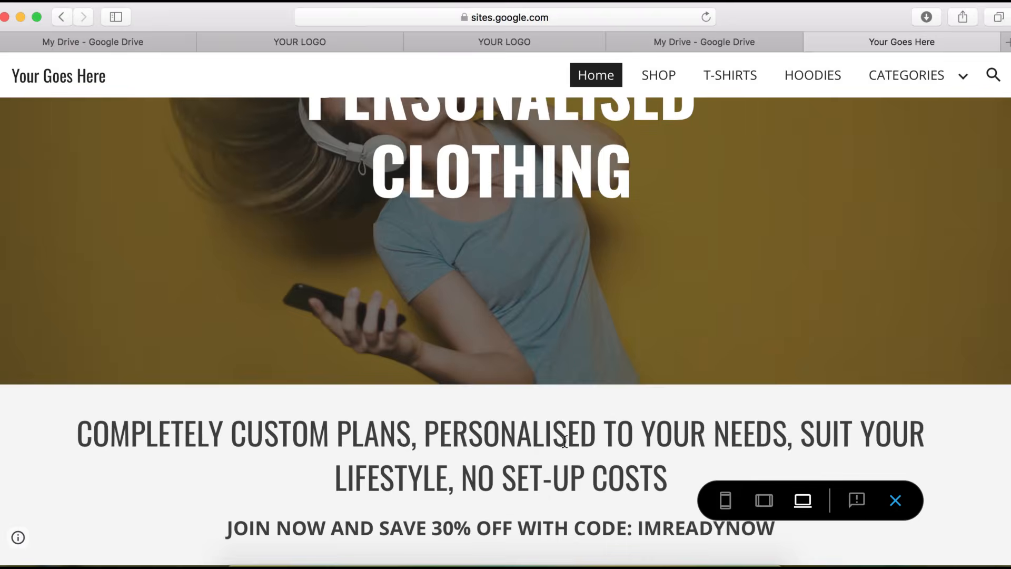
{"action": "scroll", "coordinate": [565, 442], "scroll_direction": "down", "scroll_amount": 10}
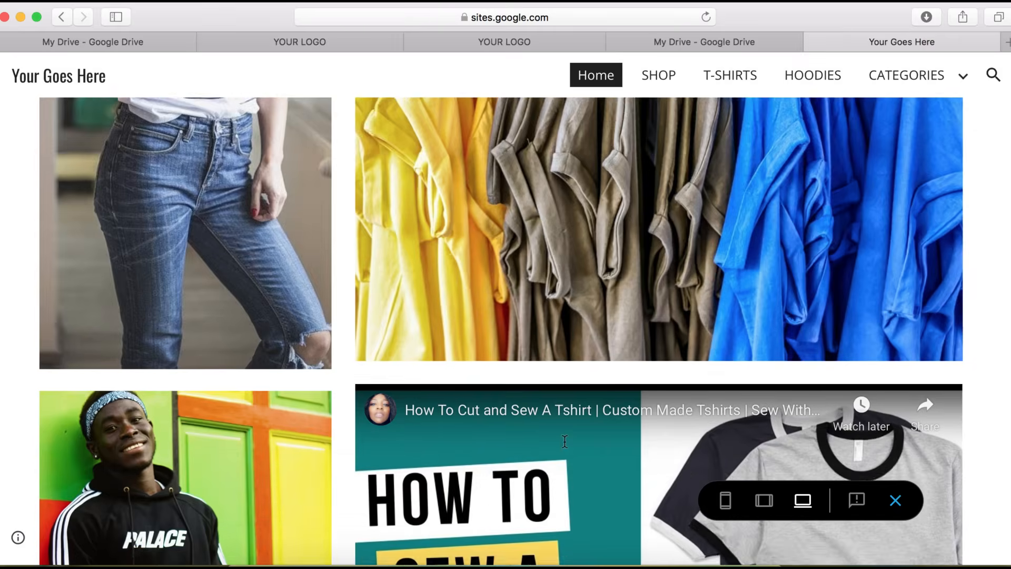
{"action": "scroll", "coordinate": [565, 441], "scroll_direction": "down", "scroll_amount": 15}
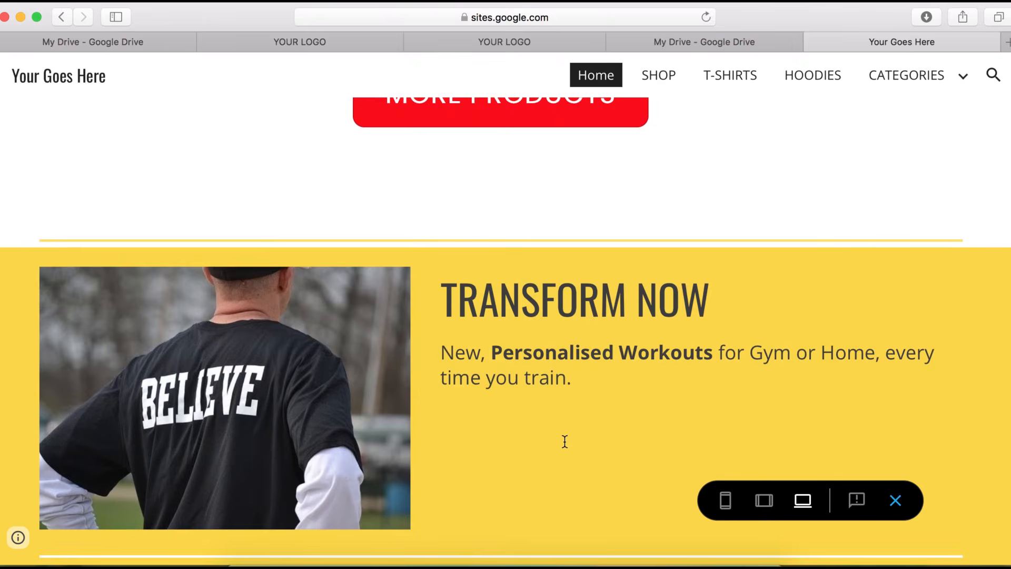
{"action": "scroll", "coordinate": [565, 442], "scroll_direction": "down", "scroll_amount": 15}
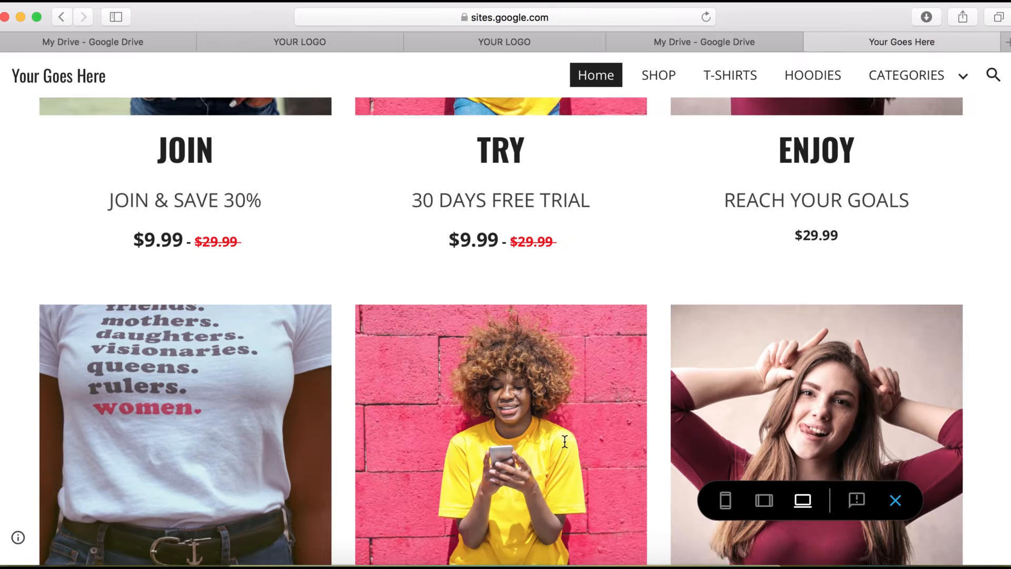
{"action": "scroll", "coordinate": [533, 388], "scroll_direction": "down", "scroll_amount": 10}
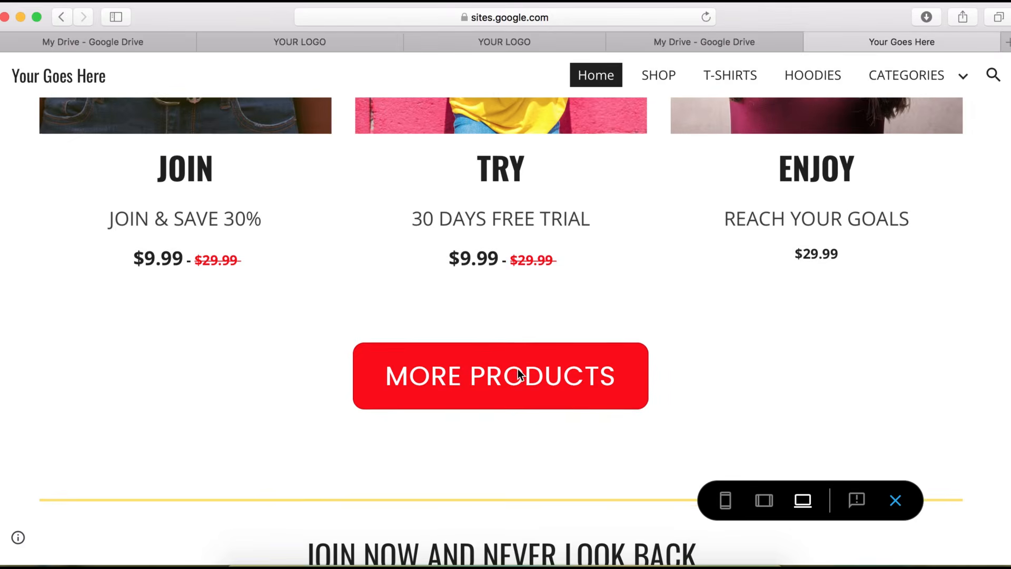
{"action": "scroll", "coordinate": [517, 373], "scroll_direction": "down", "scroll_amount": 10}
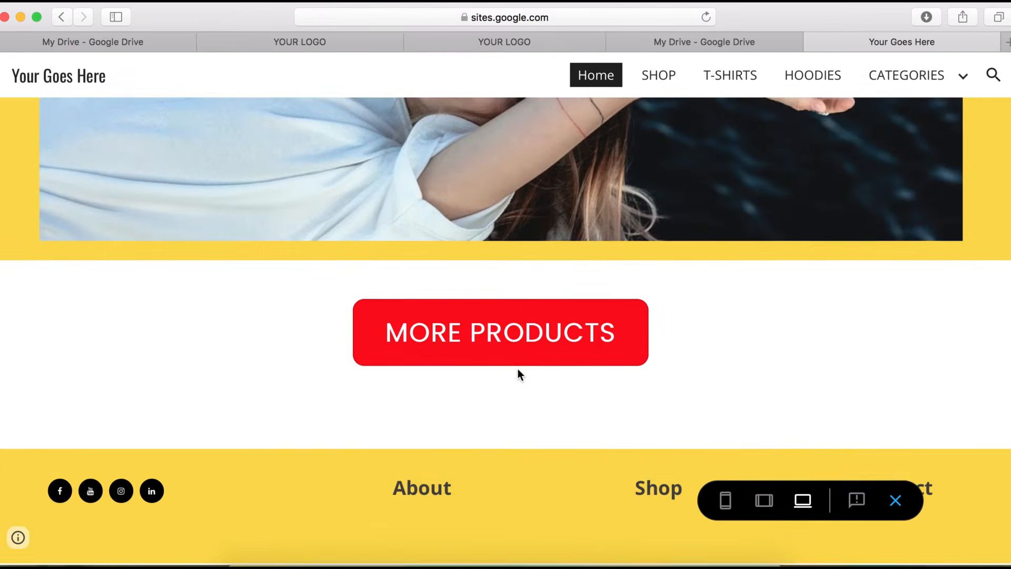
{"action": "scroll", "coordinate": [518, 374], "scroll_direction": "up", "scroll_amount": 10}
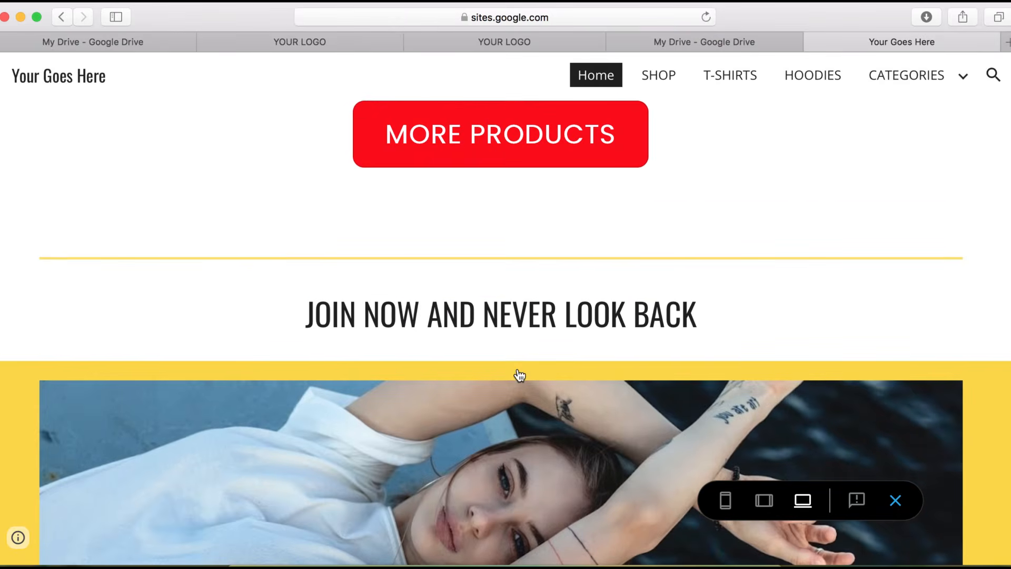
{"action": "scroll", "coordinate": [519, 375], "scroll_direction": "up", "scroll_amount": 10}
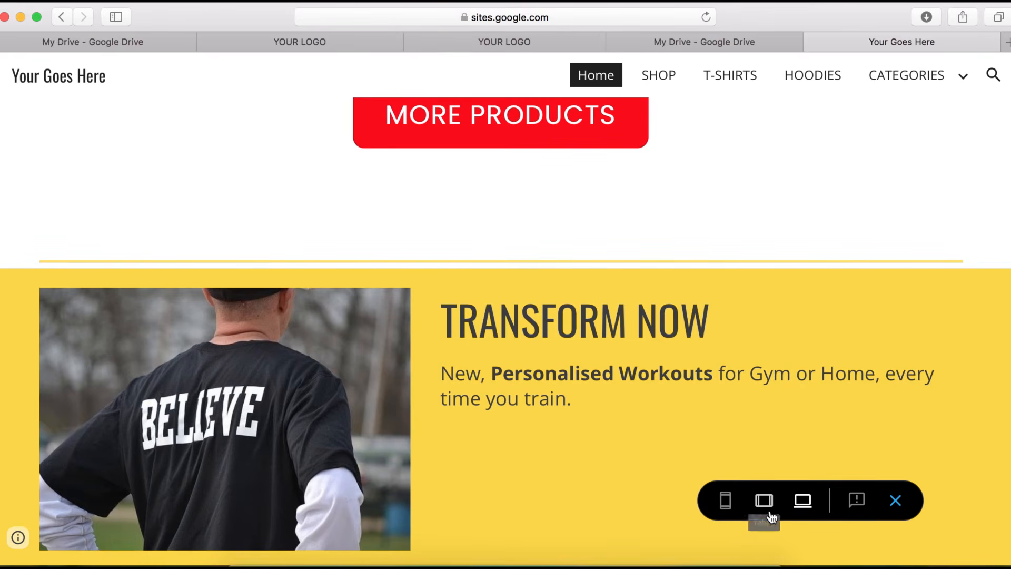
Preview the Home page at tablet size, checking its products, video and header
{"action": "left_click", "coordinate": [765, 503]}
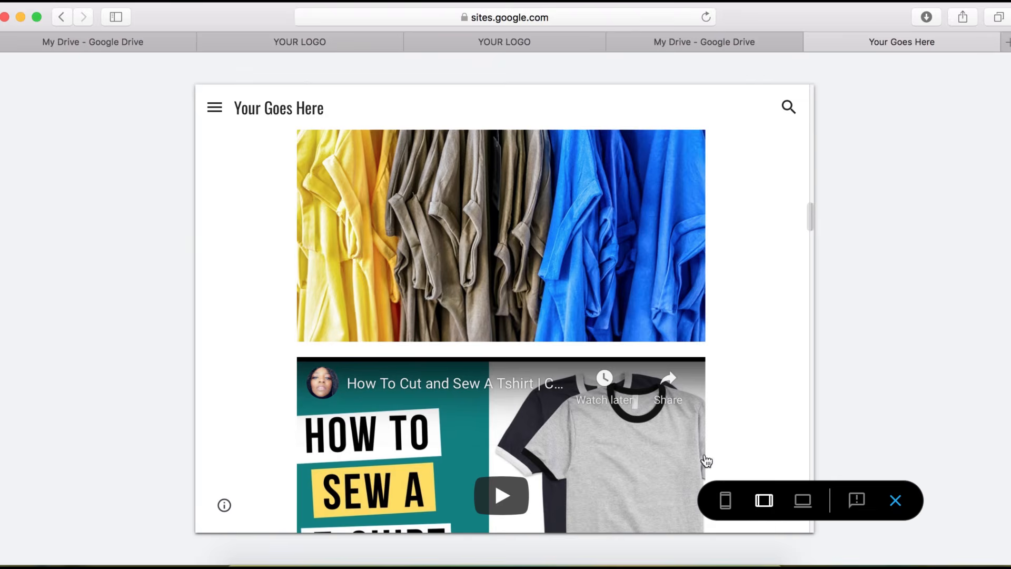
{"action": "scroll", "coordinate": [627, 388], "scroll_direction": "down", "scroll_amount": 10}
{"action": "scroll", "coordinate": [627, 388], "scroll_direction": "up", "scroll_amount": 8}
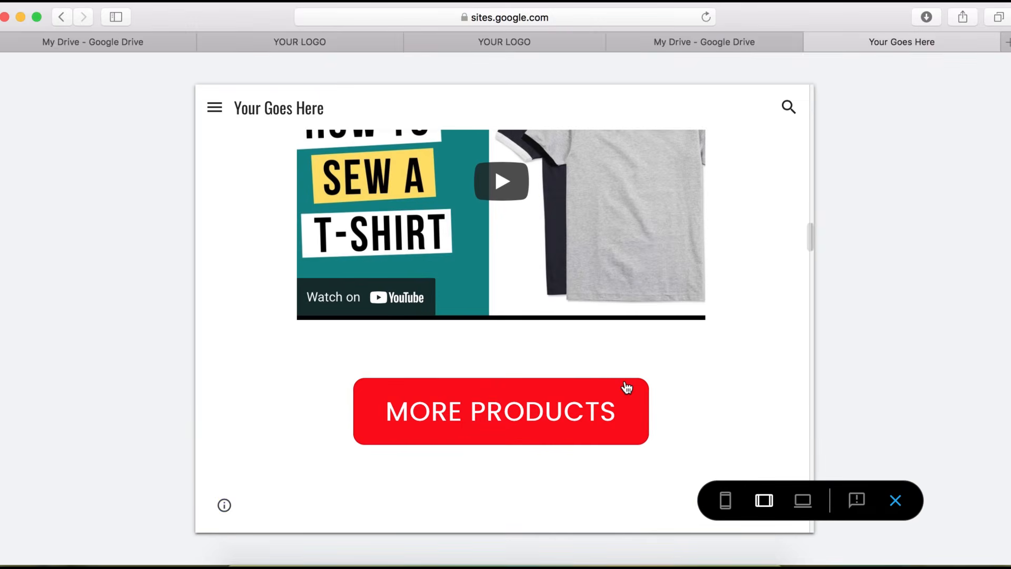
{"action": "scroll", "coordinate": [627, 388], "scroll_direction": "up", "scroll_amount": 10}
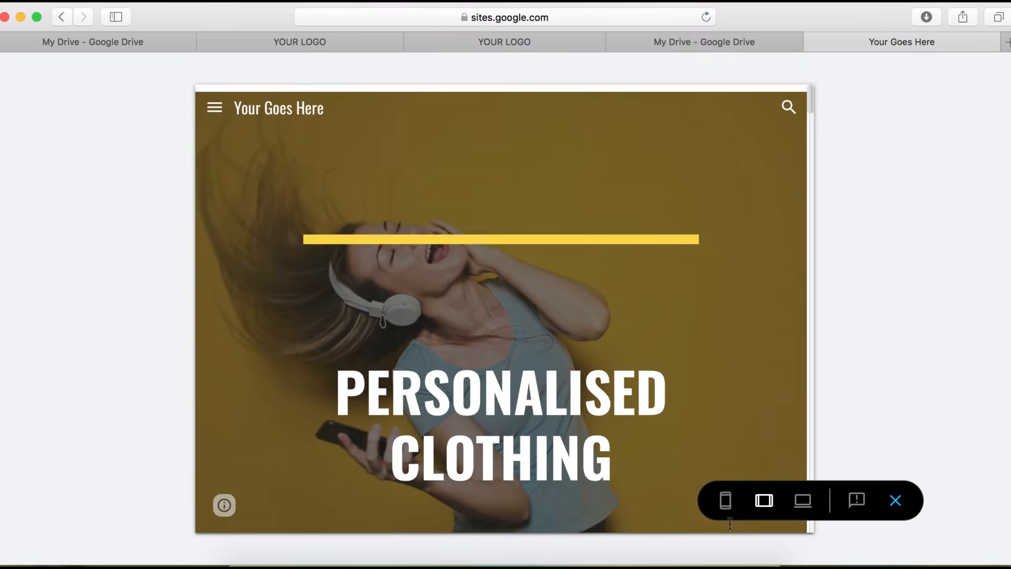
Preview the Home page at phone size, check its header and product sections, and return to the editor
{"action": "left_click", "coordinate": [726, 504]}
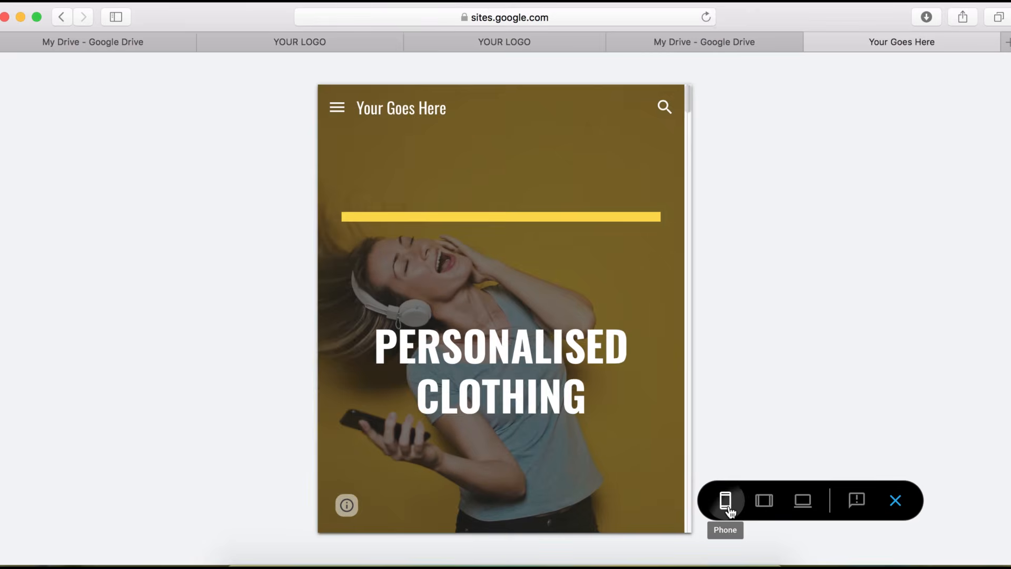
{"action": "scroll", "coordinate": [527, 386], "scroll_direction": "down", "scroll_amount": 10}
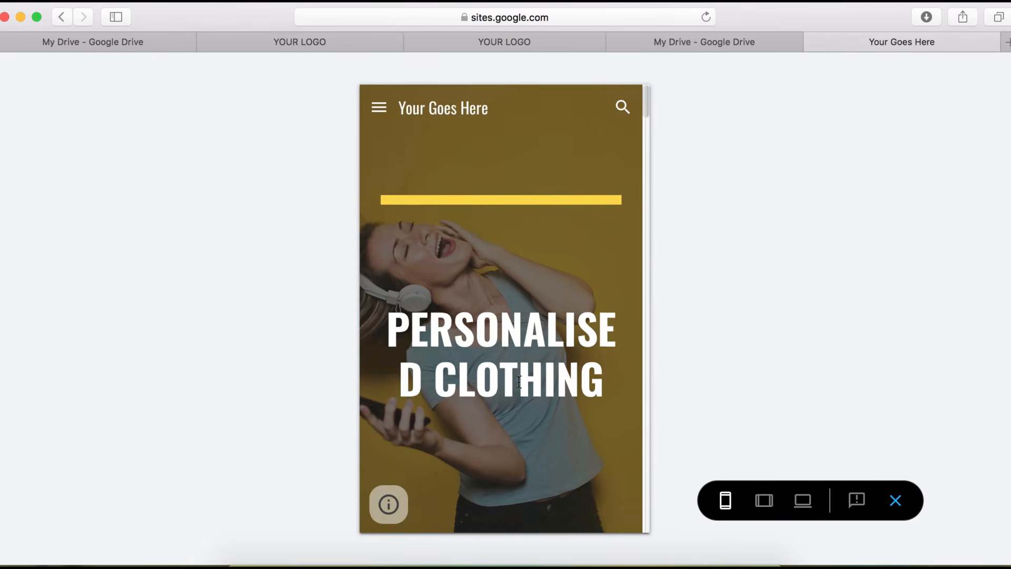
{"action": "scroll", "coordinate": [518, 380], "scroll_direction": "up", "scroll_amount": 5}
{"action": "scroll", "coordinate": [518, 381], "scroll_direction": "down", "scroll_amount": 10}
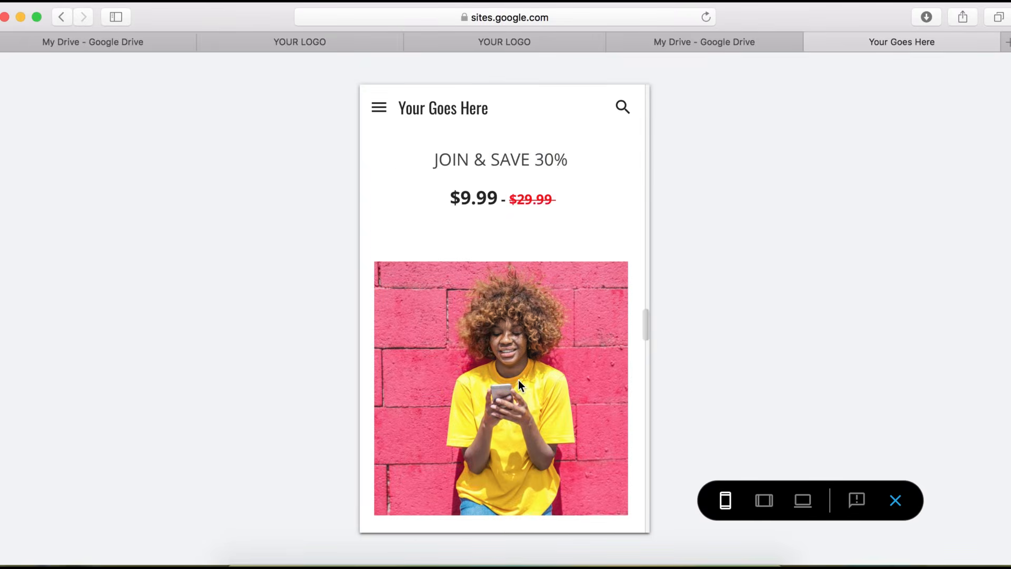
{"action": "scroll", "coordinate": [519, 380], "scroll_direction": "up", "scroll_amount": 6}
{"action": "left_click", "coordinate": [896, 501]}
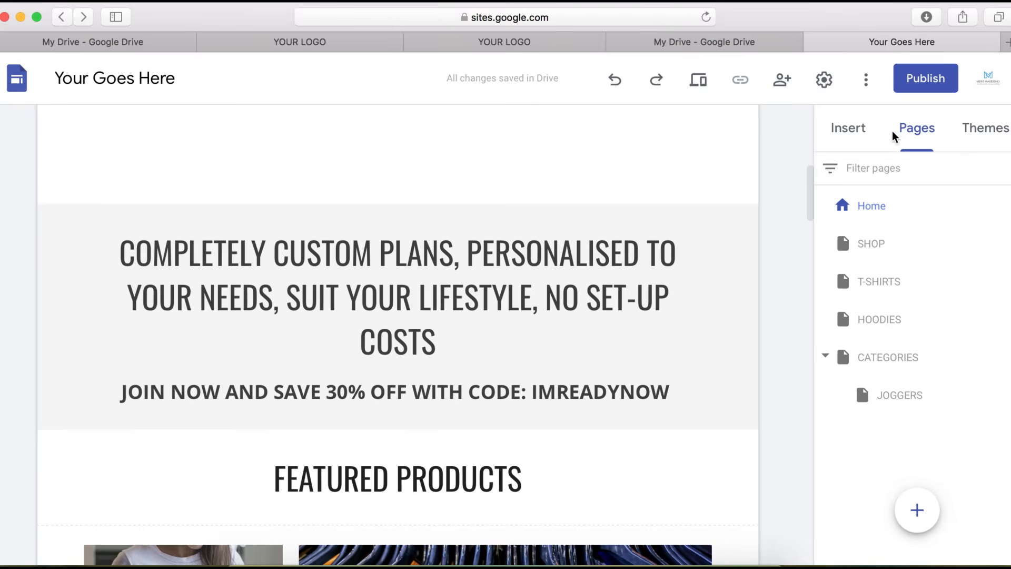
Publish the site to the web at the address "your-goes-here" and open the published site
{"action": "left_click", "coordinate": [925, 79]}
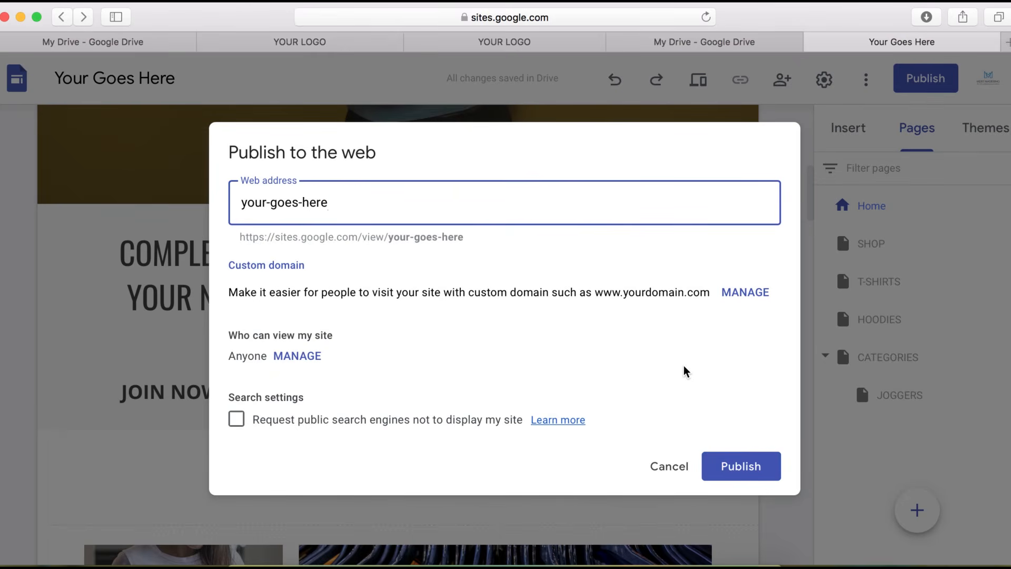
{"action": "left_click", "coordinate": [738, 457]}
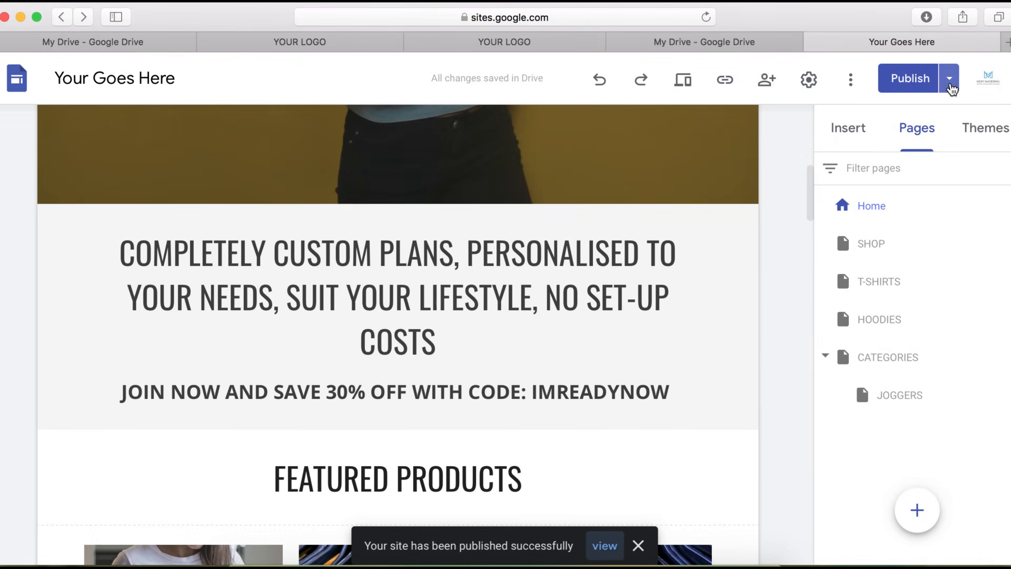
{"action": "left_click", "coordinate": [952, 88]}
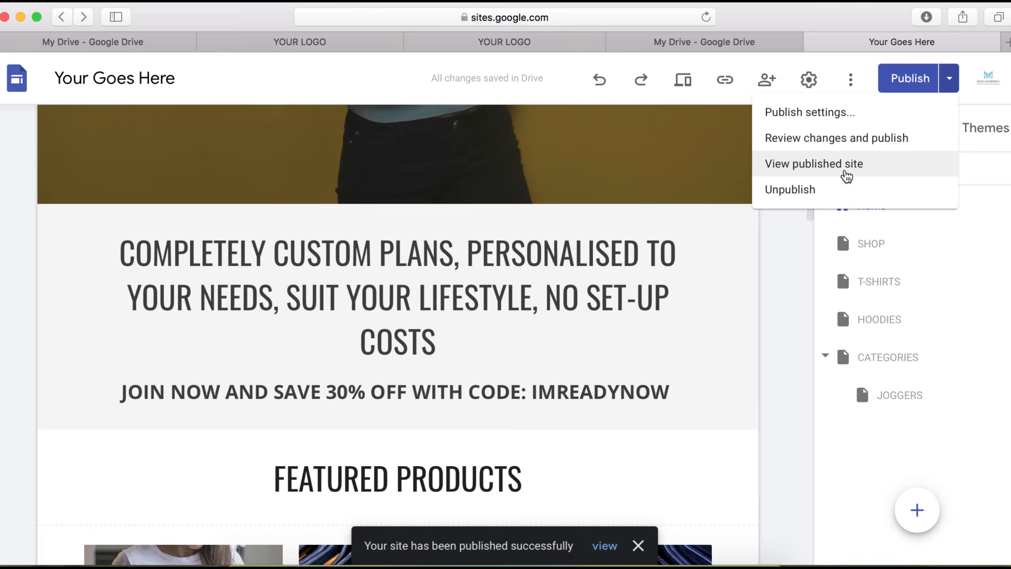
{"action": "left_click", "coordinate": [845, 170]}
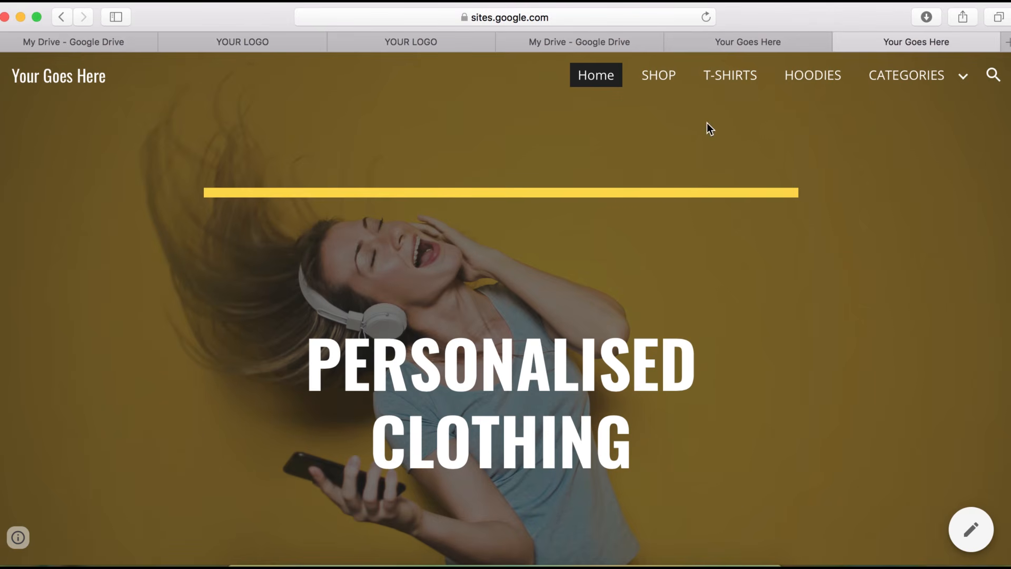
In the site editor, rearrange the Home header so the yellow divider sits below "PERSONALISED CLOTHING", with one blank line above the title
{"action": "left_click", "coordinate": [745, 42]}
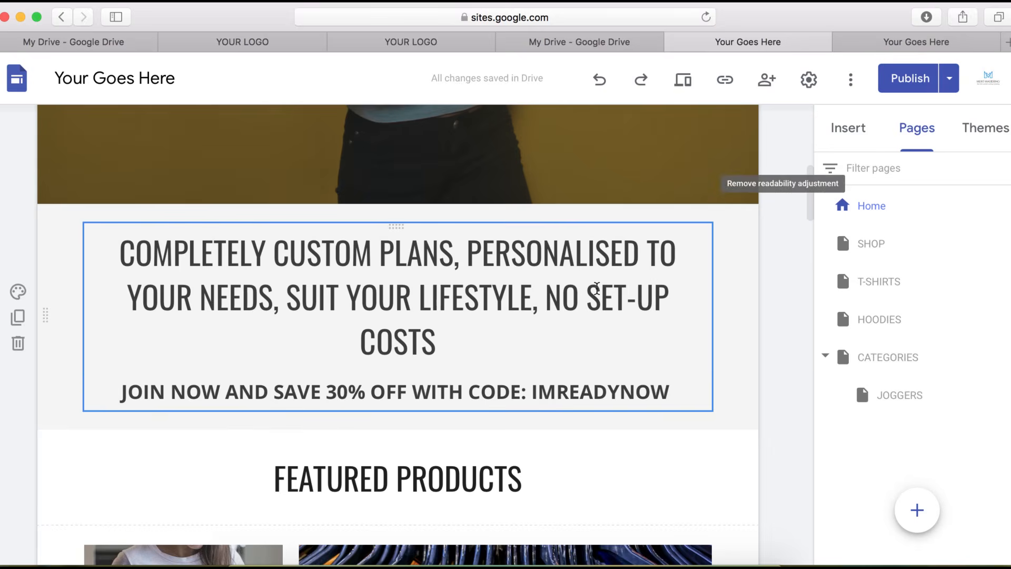
{"action": "scroll", "coordinate": [596, 288], "scroll_direction": "up", "scroll_amount": 10}
{"action": "left_click", "coordinate": [288, 448]}
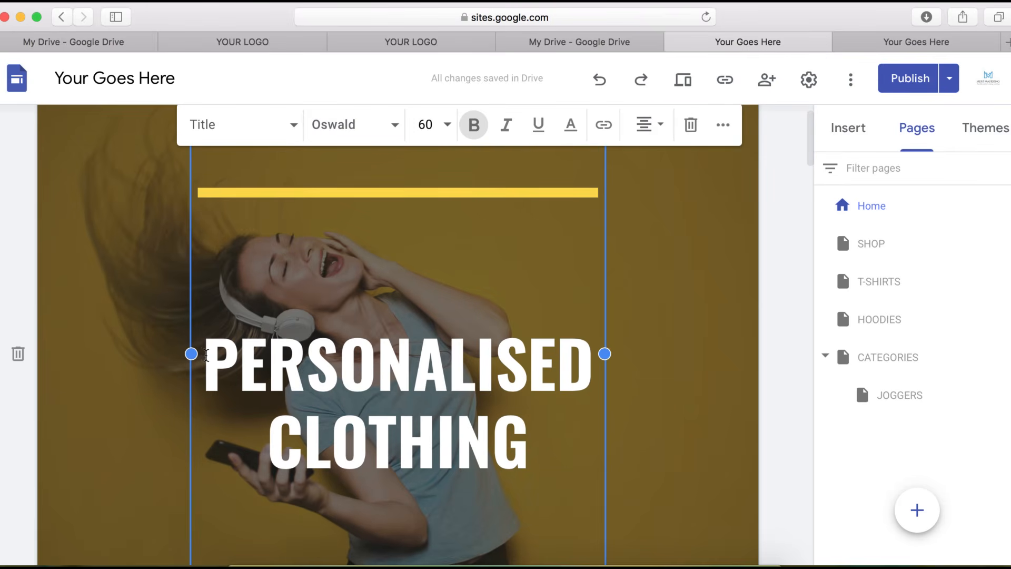
{"action": "key", "text": "BackSpace"}
{"action": "key", "text": "BackSpace"}
{"action": "key", "text": "BackSpace"}
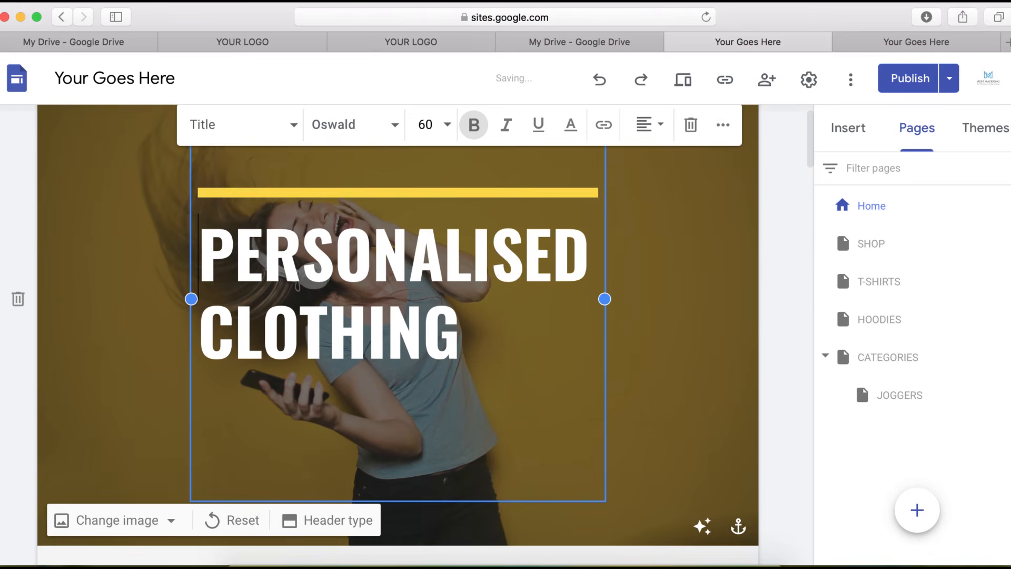
{"action": "scroll", "coordinate": [306, 333], "scroll_direction": "up", "scroll_amount": 2}
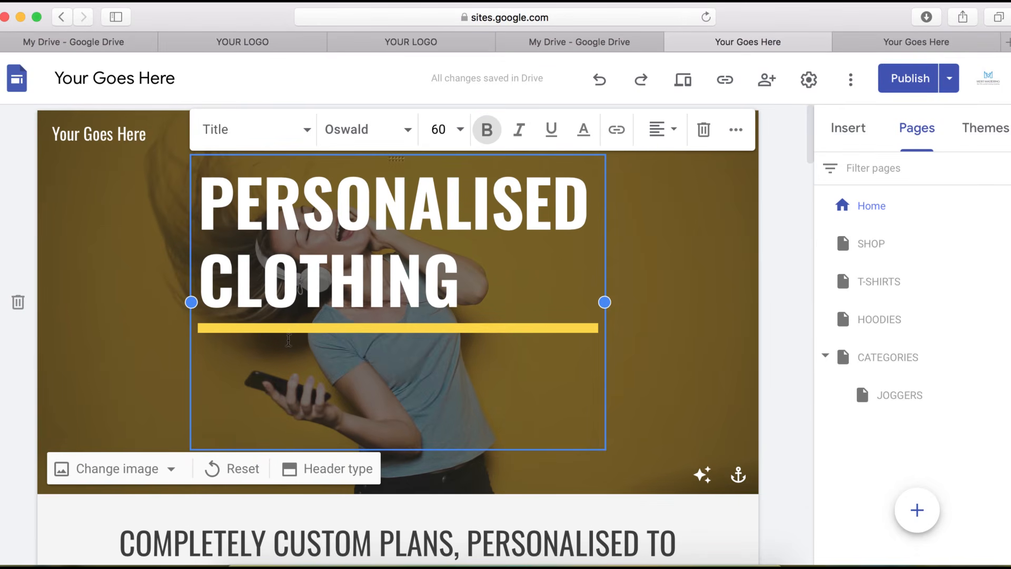
{"action": "key", "text": "Return"}
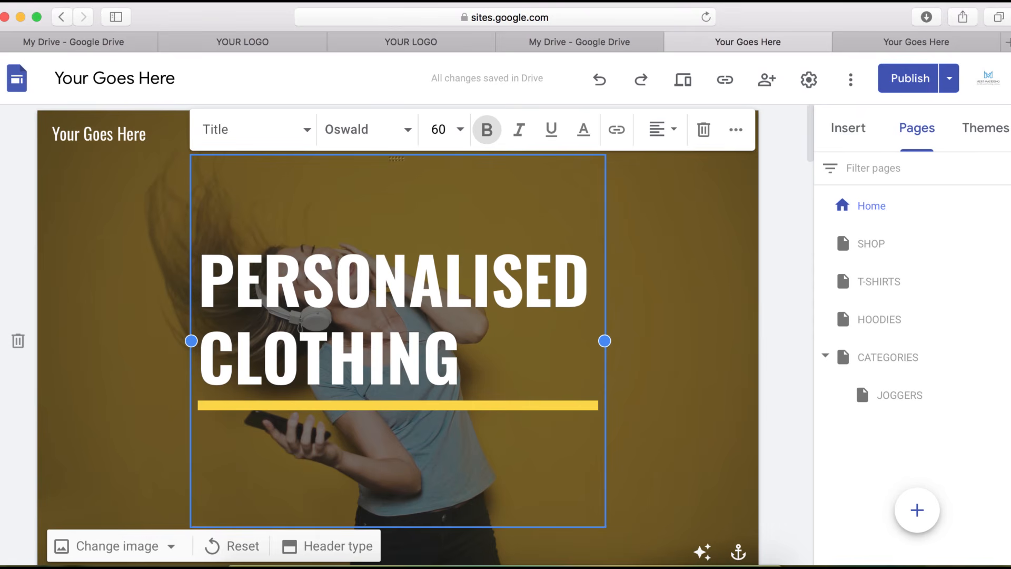
Centre-align all of the text in the Home header's title box
{"action": "key", "text": "super+a"}
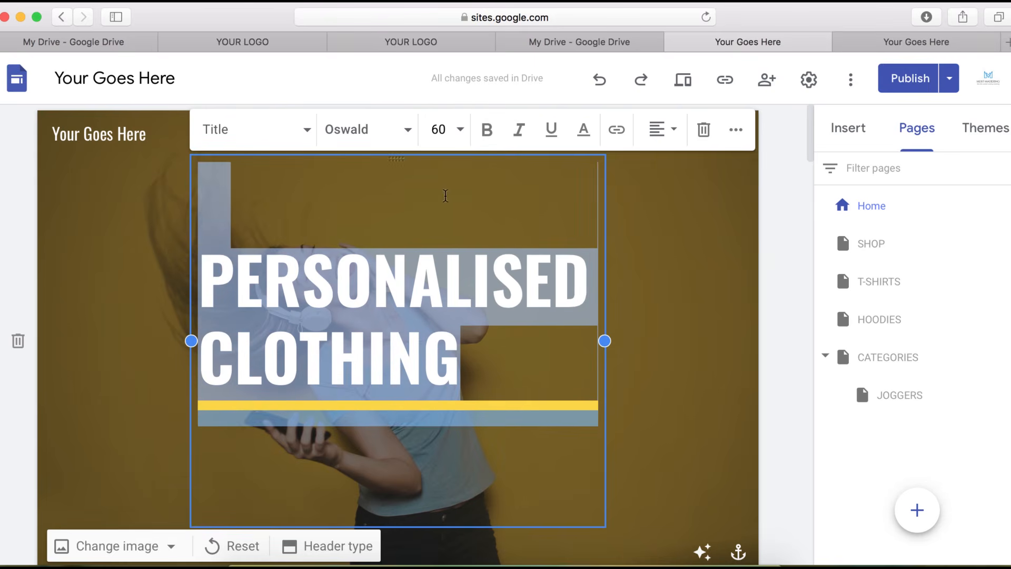
{"action": "left_click", "coordinate": [665, 130]}
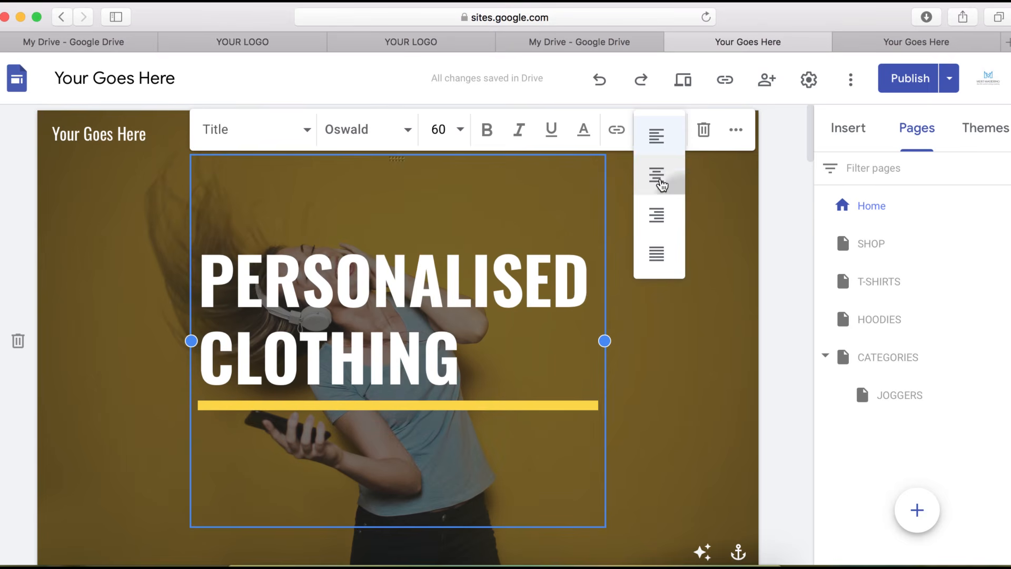
{"action": "left_click", "coordinate": [662, 179]}
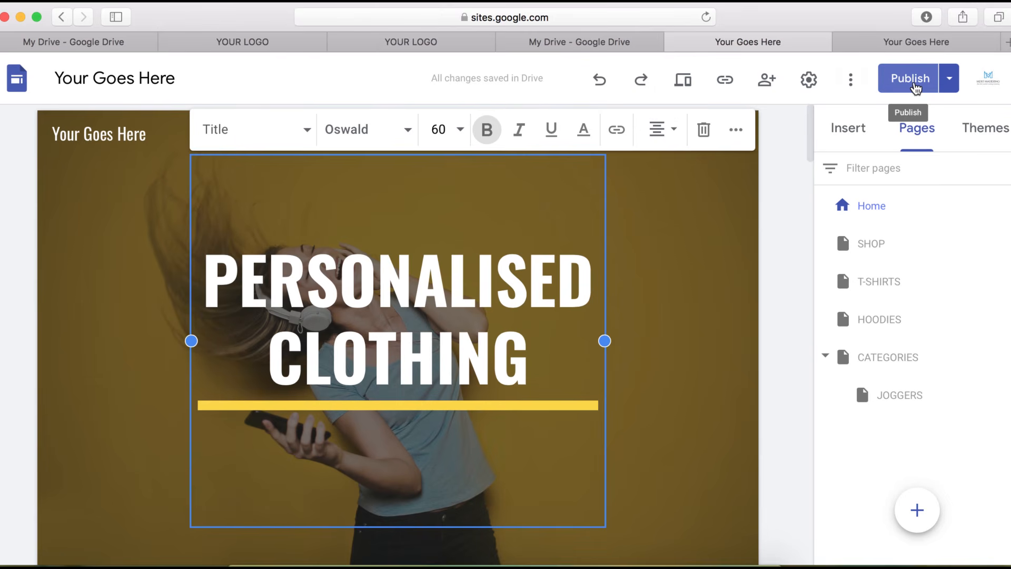
Publish the updated Home page and switch back to the published site
{"action": "left_click", "coordinate": [910, 79]}
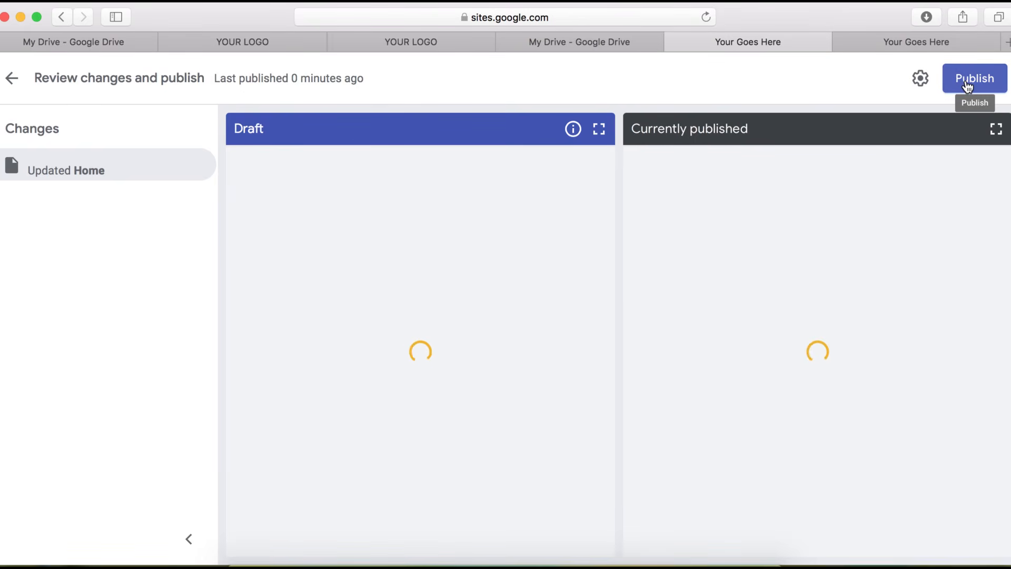
{"action": "left_click", "coordinate": [967, 84]}
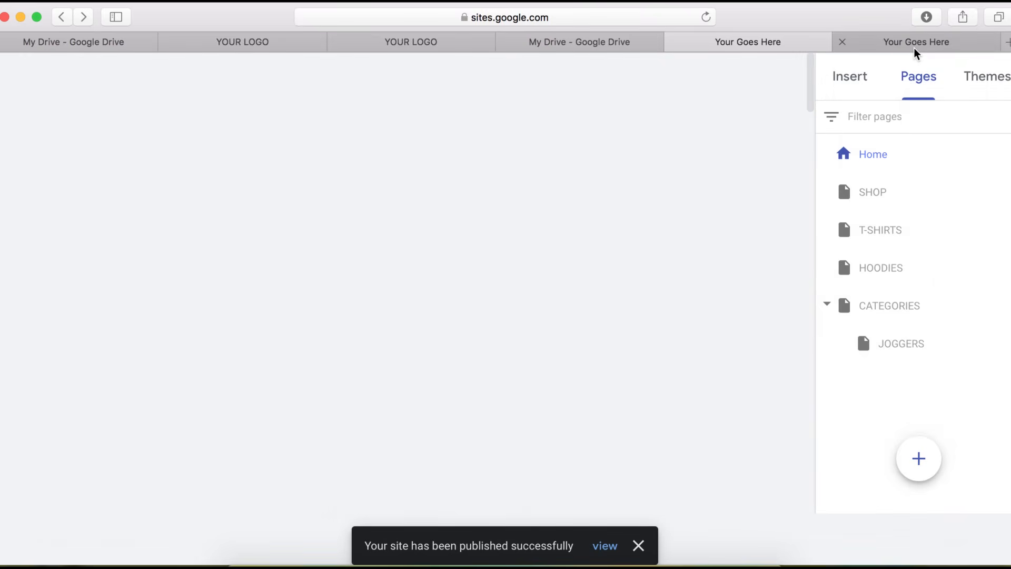
{"action": "left_click", "coordinate": [915, 48]}
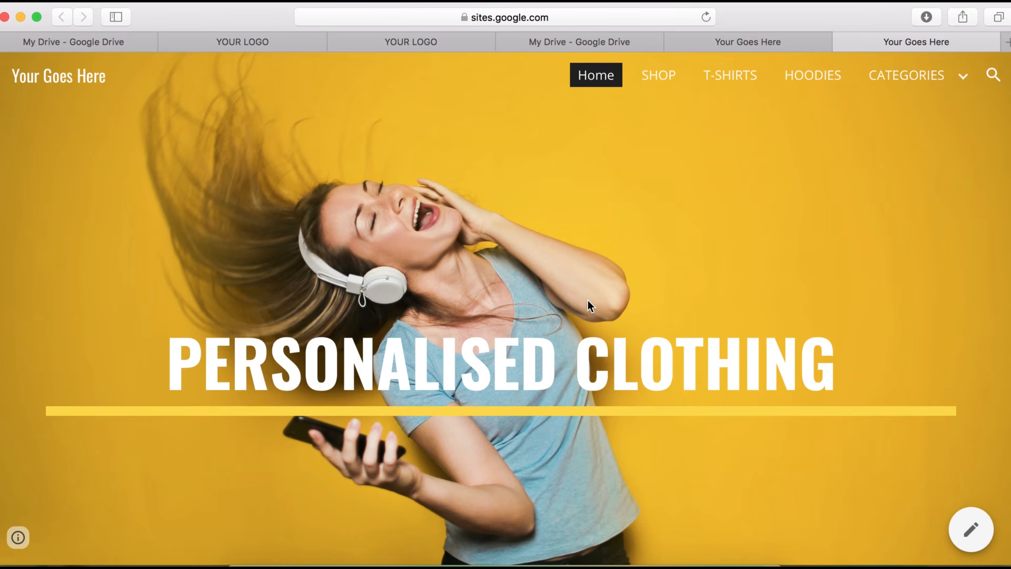
Examine the published Home page from the header through the product sections to the footer and back up
{"action": "scroll", "coordinate": [588, 300], "scroll_direction": "down", "scroll_amount": 10}
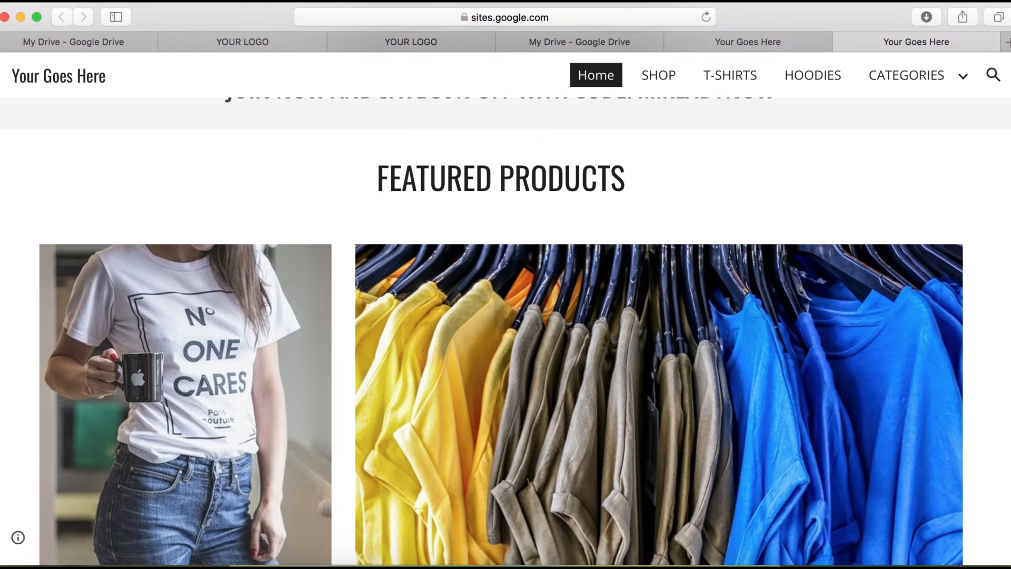
{"action": "scroll", "coordinate": [588, 300], "scroll_direction": "down", "scroll_amount": 5}
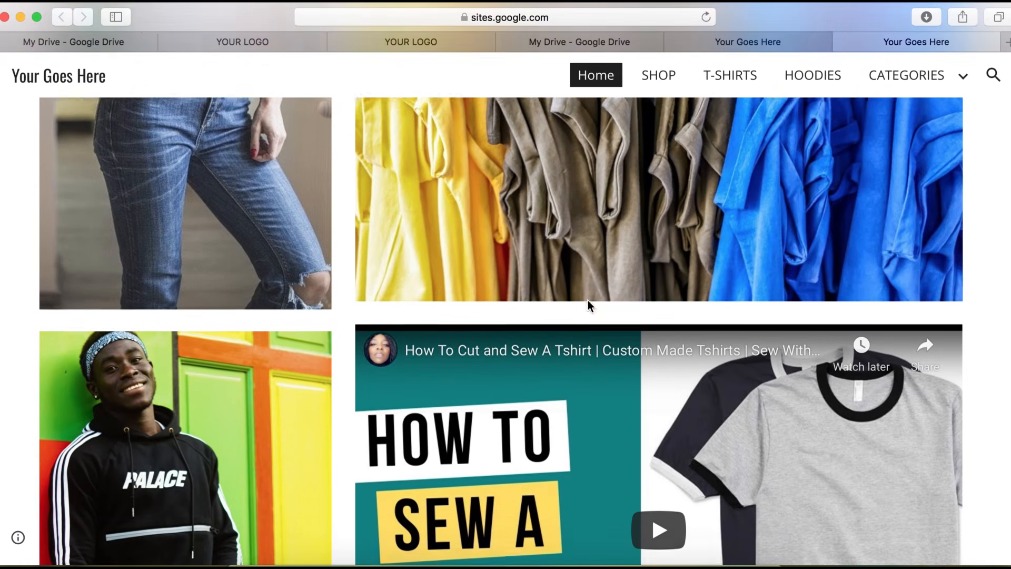
{"action": "scroll", "coordinate": [588, 301], "scroll_direction": "down", "scroll_amount": 3}
{"action": "scroll", "coordinate": [588, 300], "scroll_direction": "up", "scroll_amount": 15}
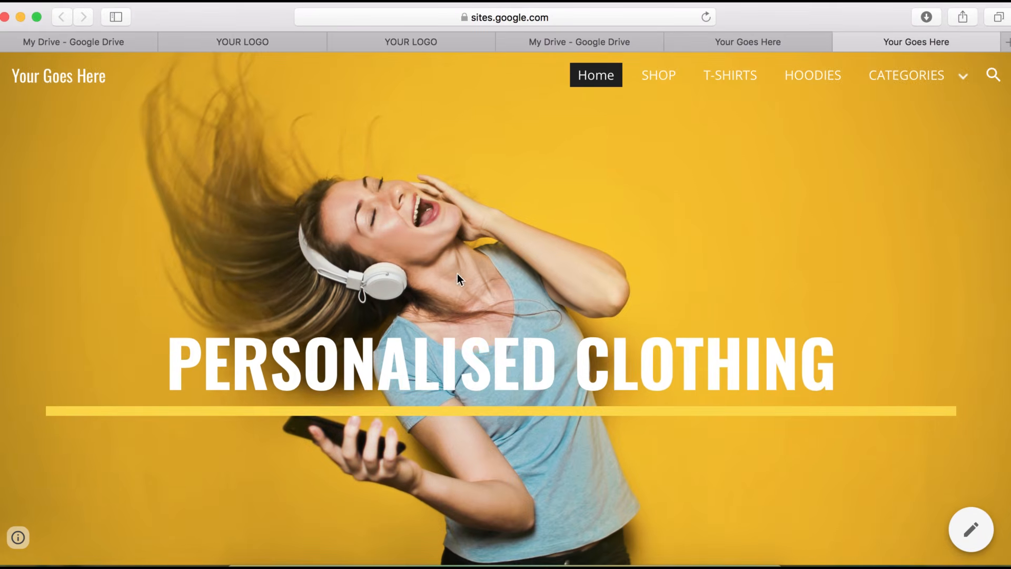
{"action": "scroll", "coordinate": [598, 384], "scroll_direction": "down", "scroll_amount": 10}
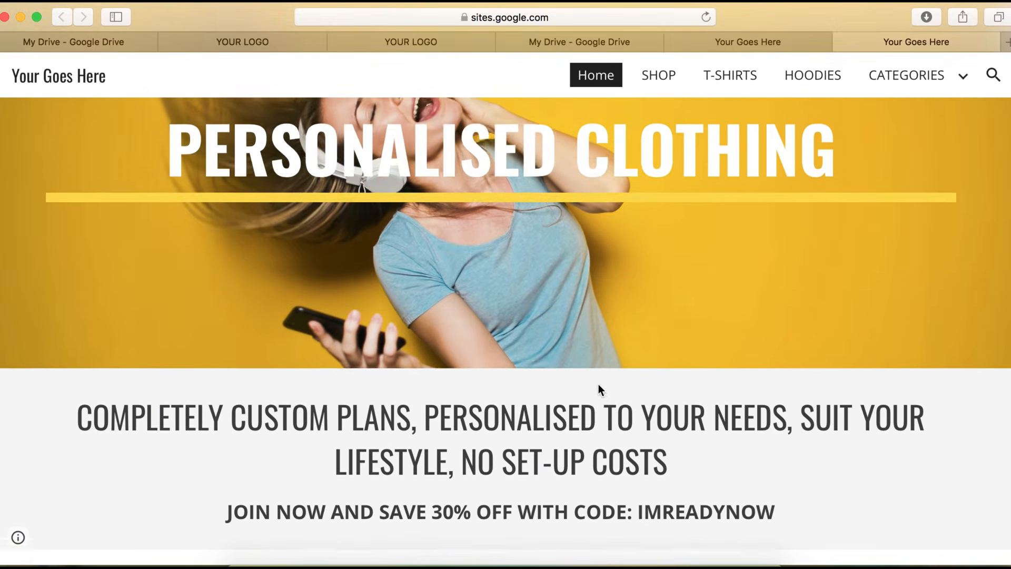
{"action": "scroll", "coordinate": [598, 384], "scroll_direction": "down", "scroll_amount": 8}
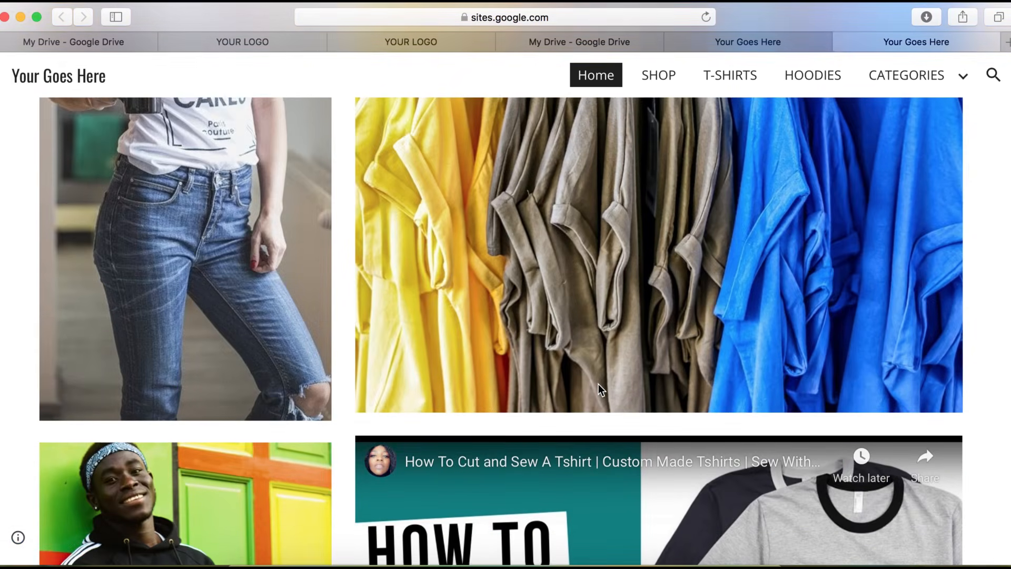
{"action": "scroll", "coordinate": [601, 390], "scroll_direction": "down", "scroll_amount": 10}
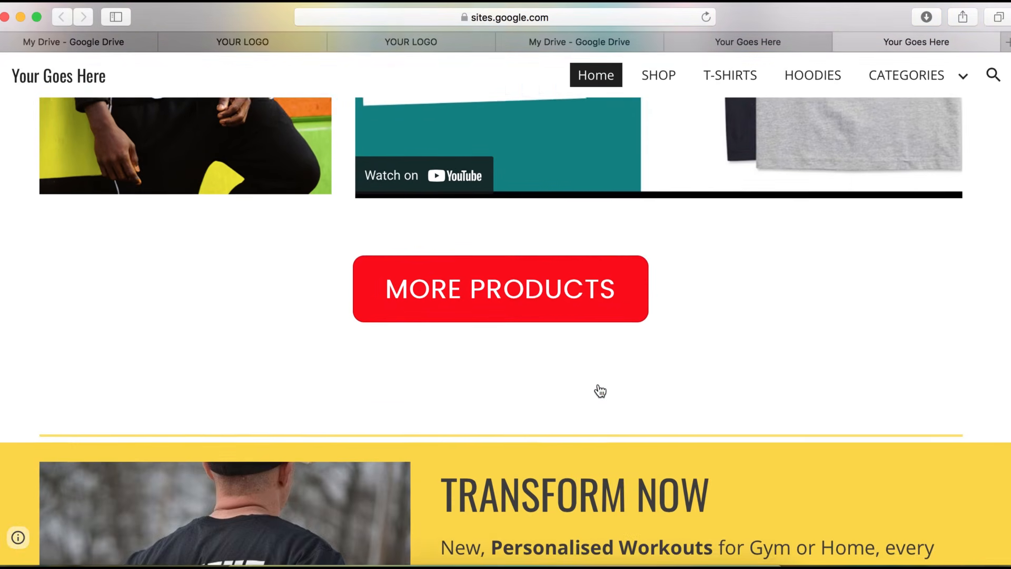
{"action": "scroll", "coordinate": [599, 385], "scroll_direction": "down", "scroll_amount": 6}
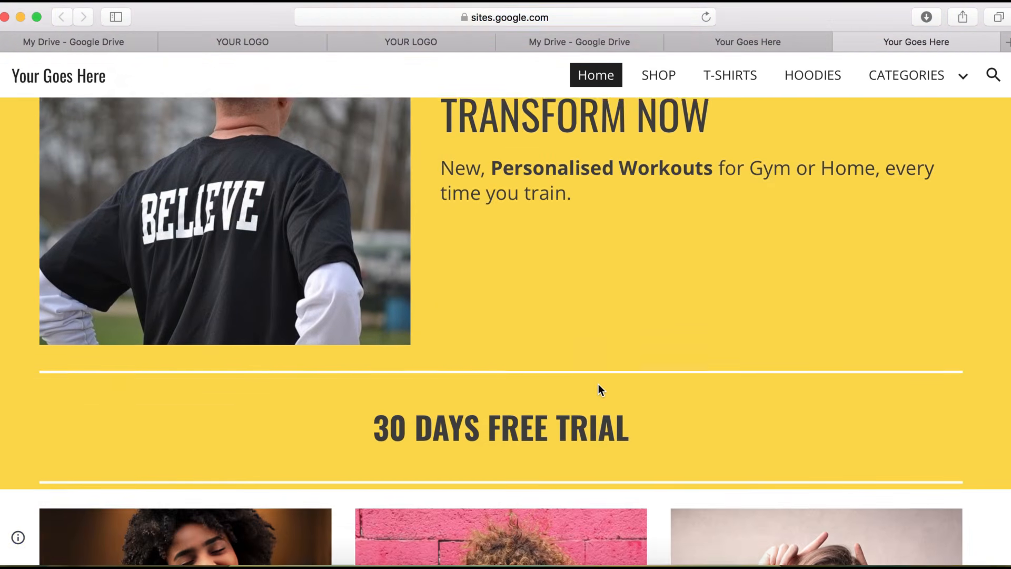
{"action": "scroll", "coordinate": [598, 384], "scroll_direction": "down", "scroll_amount": 8}
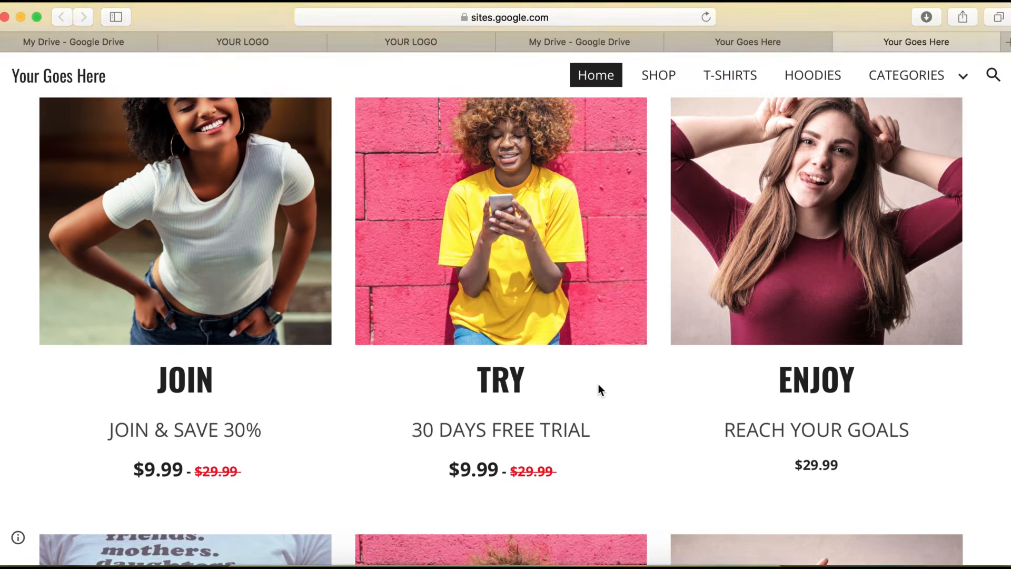
{"action": "scroll", "coordinate": [549, 337], "scroll_direction": "up", "scroll_amount": 4}
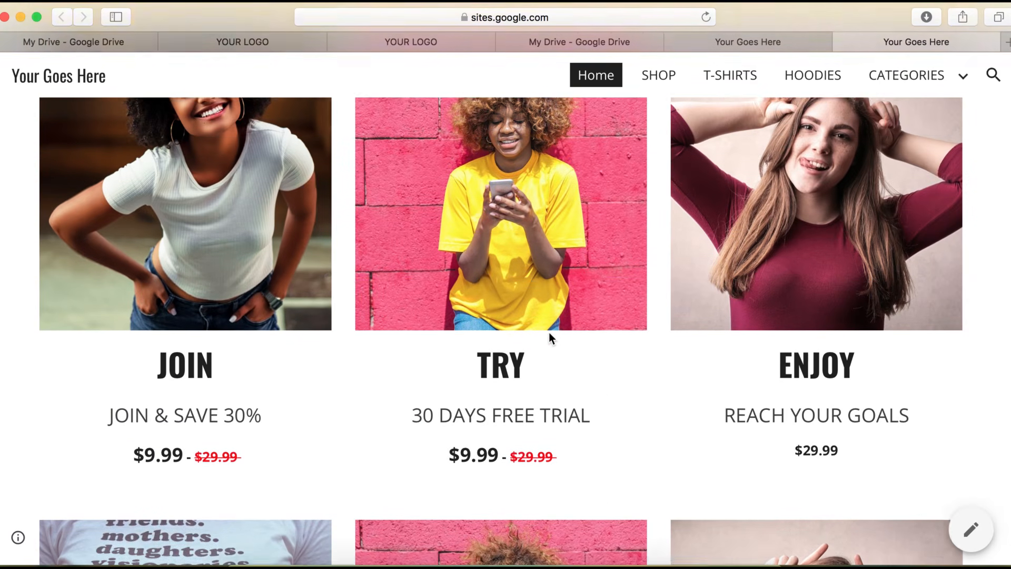
{"action": "scroll", "coordinate": [258, 416], "scroll_direction": "up", "scroll_amount": 3}
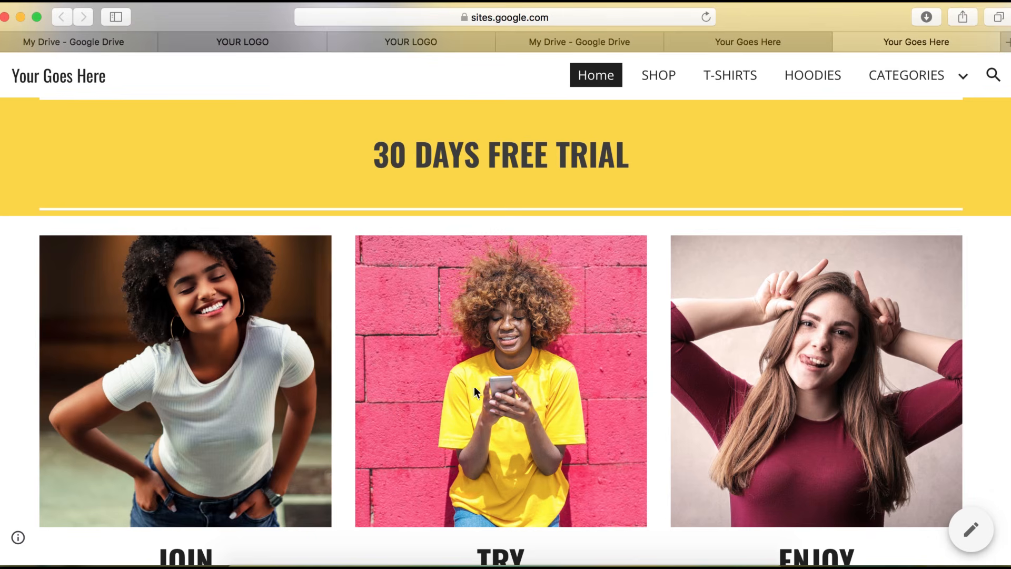
{"action": "scroll", "coordinate": [586, 404], "scroll_direction": "down", "scroll_amount": 10}
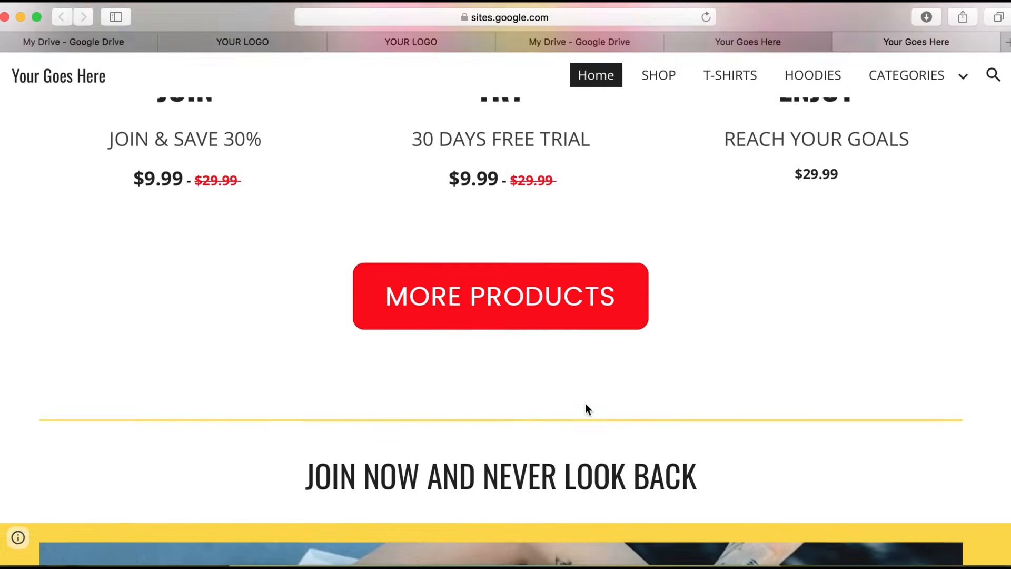
{"action": "scroll", "coordinate": [586, 409], "scroll_direction": "down", "scroll_amount": 9}
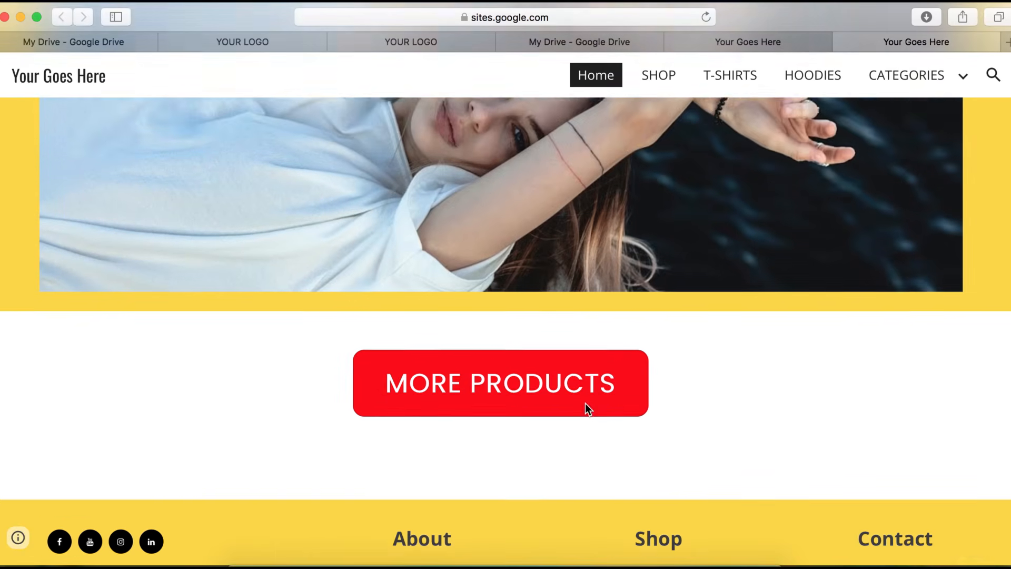
{"action": "scroll", "coordinate": [650, 304], "scroll_direction": "up", "scroll_amount": 15}
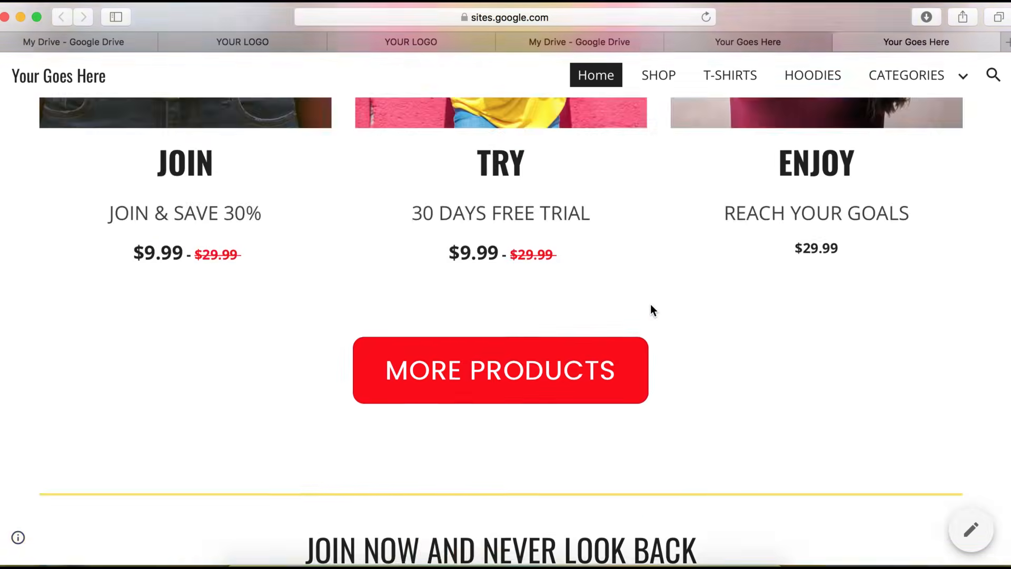
{"action": "scroll", "coordinate": [652, 309], "scroll_direction": "up", "scroll_amount": 5}
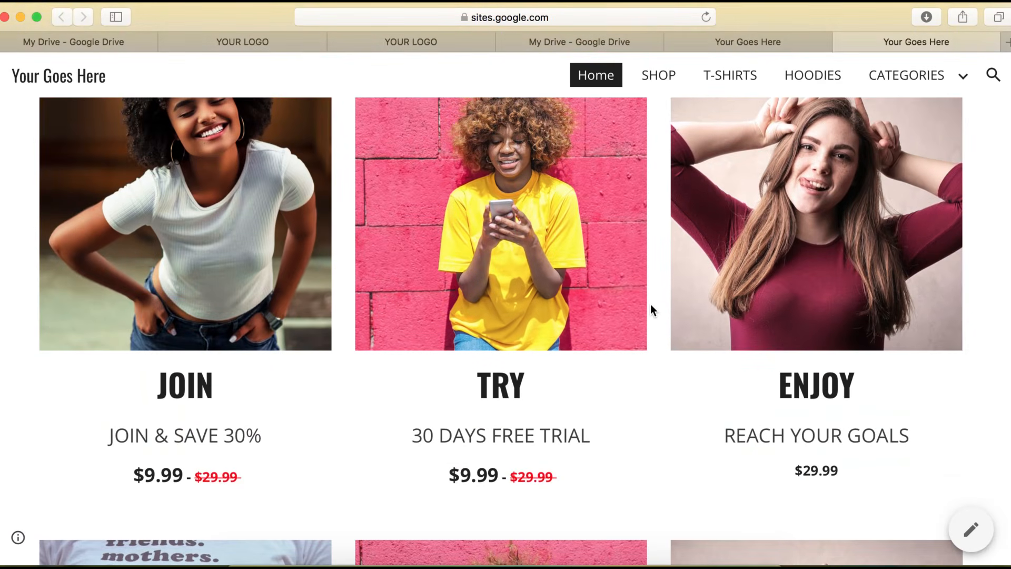
{"action": "scroll", "coordinate": [651, 306], "scroll_direction": "up", "scroll_amount": 15}
{"action": "scroll", "coordinate": [650, 305], "scroll_direction": "up", "scroll_amount": 8}
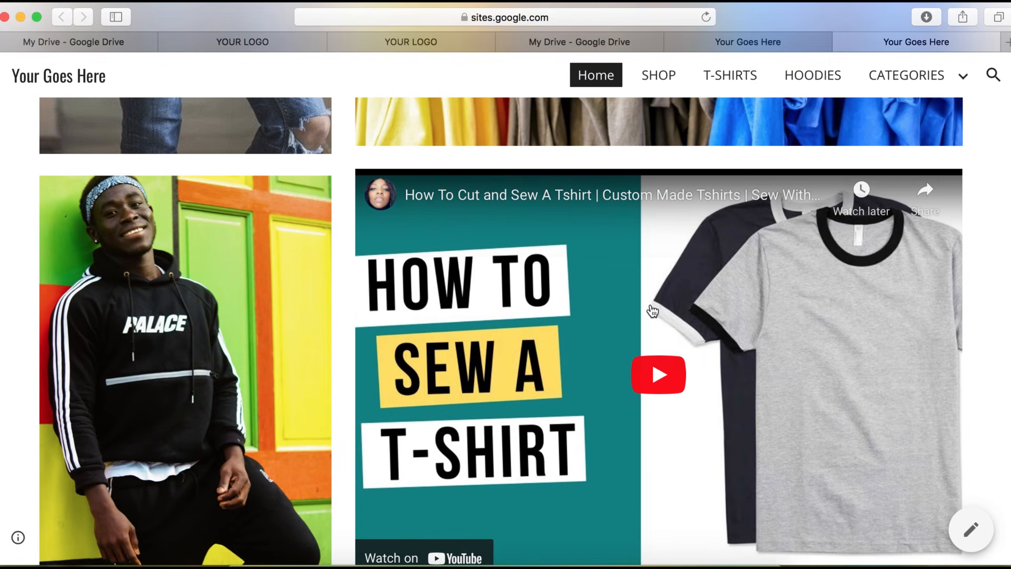
{"action": "scroll", "coordinate": [650, 304], "scroll_direction": "up", "scroll_amount": 12}
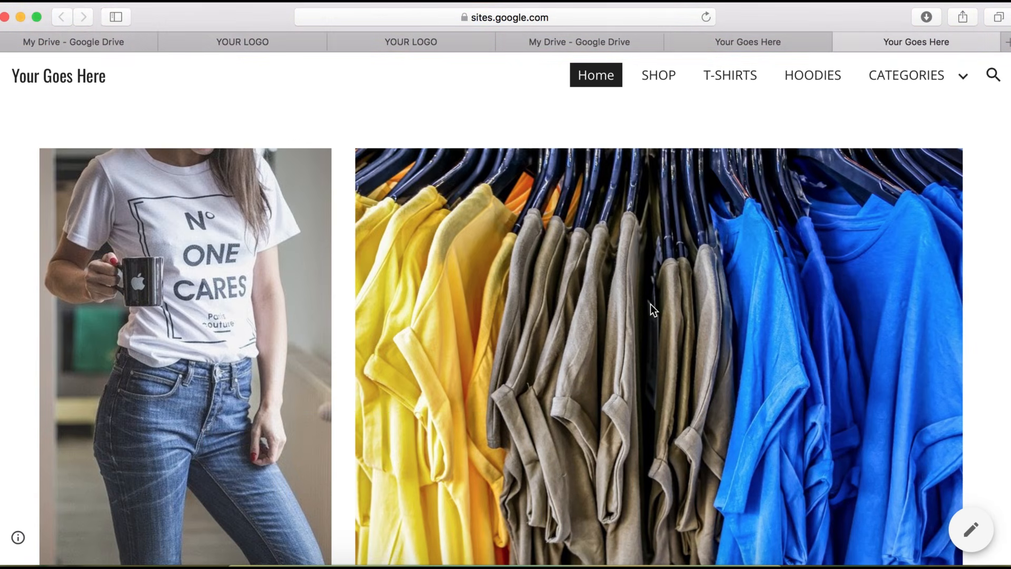
{"action": "scroll", "coordinate": [651, 305], "scroll_direction": "up", "scroll_amount": 4}
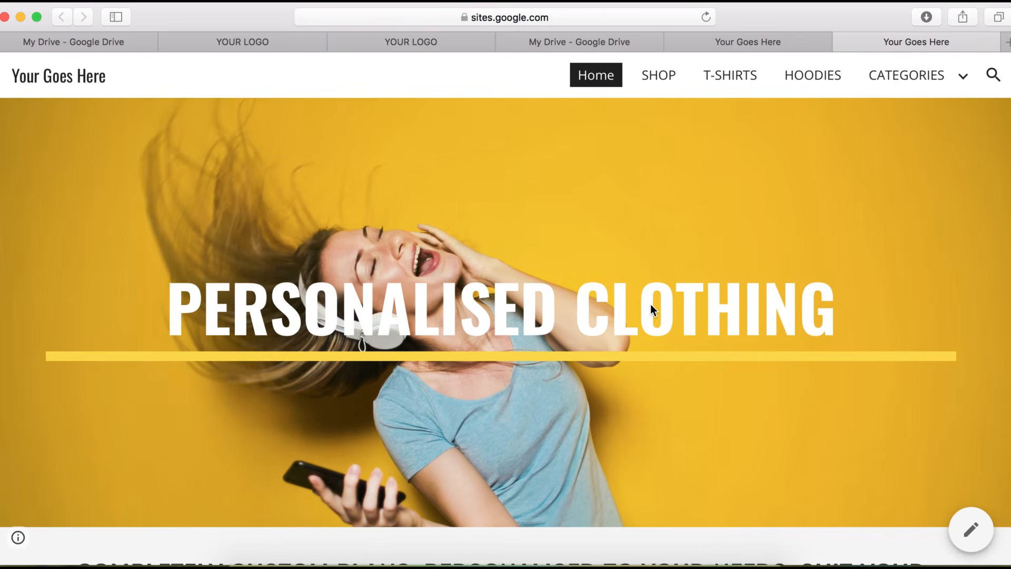